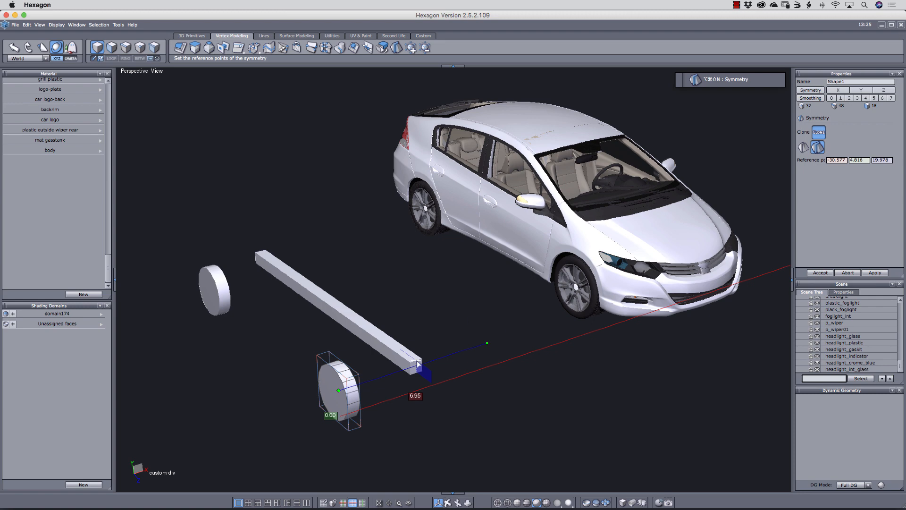
Place the symmetry reference point for the selected wheel cylinder at the near end of the axle bar
left_click(418, 364)
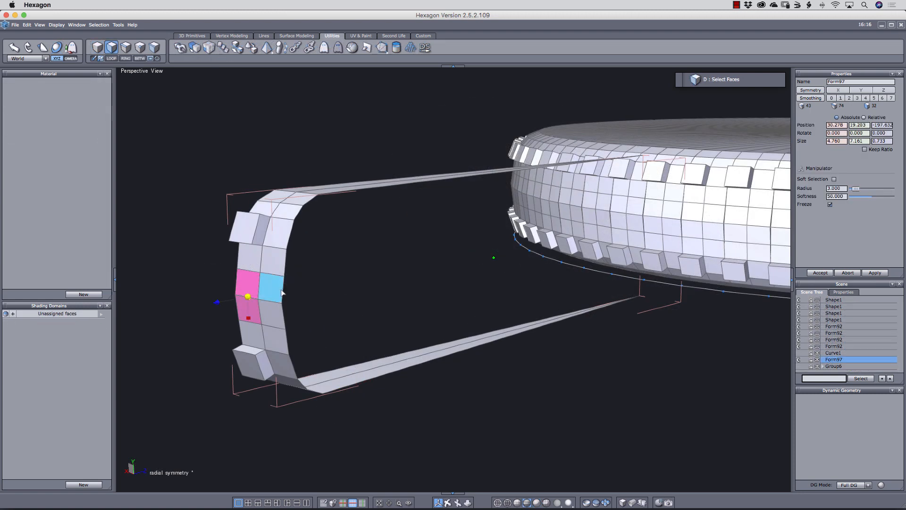
Pull the selected middle faces of the curved tread strip outward
left_click_drag(216, 303, 203, 312)
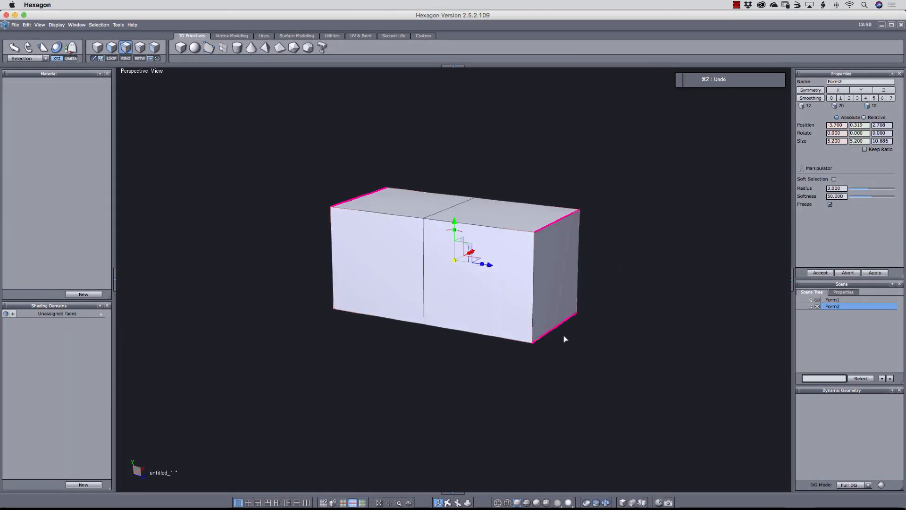
Scale the box's end edges inward in height and width, tapering both ends to about 2.82 by 3.08
left_click_drag(454, 230, 453, 247)
middle_click_drag(519, 349, 477, 351)
left_click_drag(406, 271, 417, 268)
left_click(534, 292)
key("d")
middle_click_drag(509, 297, 319, 358)
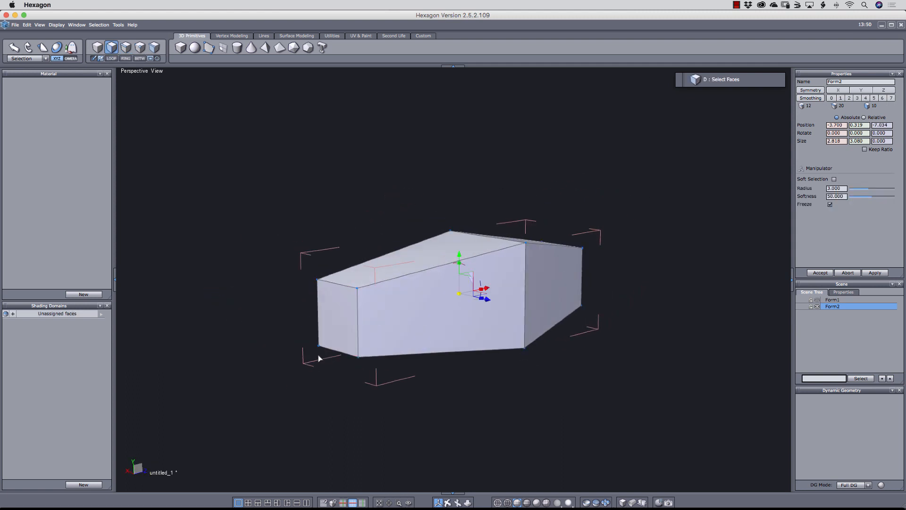
Select the ring of edges crossing the tapered box and connect them with a new lengthwise centre loop
key("s")
left_click(336, 285)
key("alt+r")
key("shift+x")
Select the vertical edges on the two narrow ends of the tapered box
left_click(318, 304)
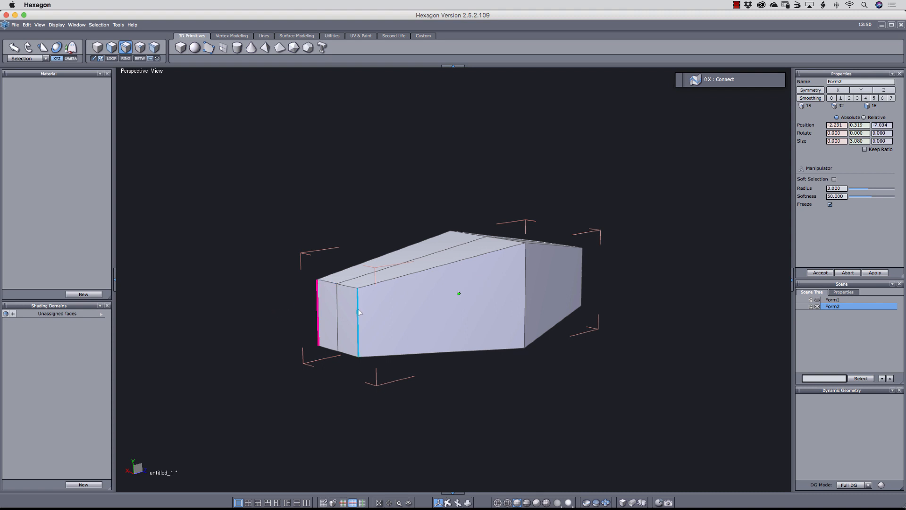
left_click_drag(336, 288, 338, 303)
middle_click_drag(358, 306, 245, 297)
left_click(386, 275)
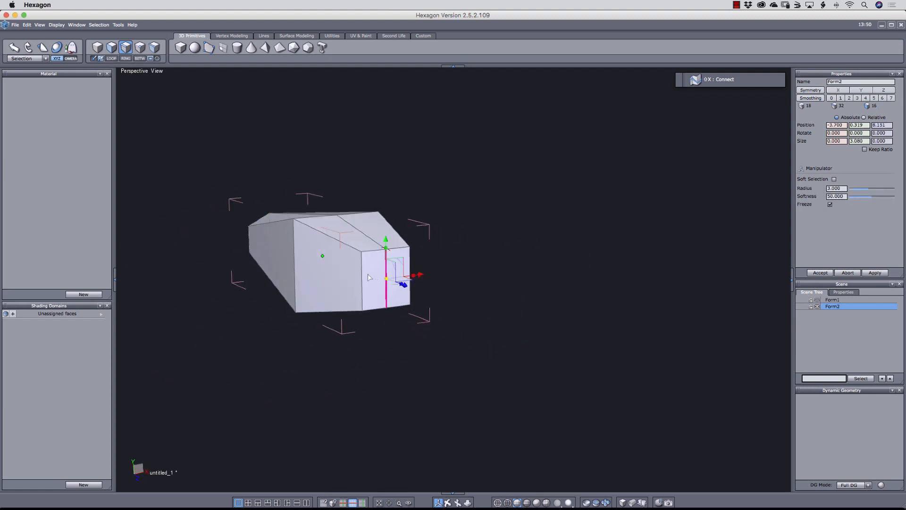
left_click(362, 262)
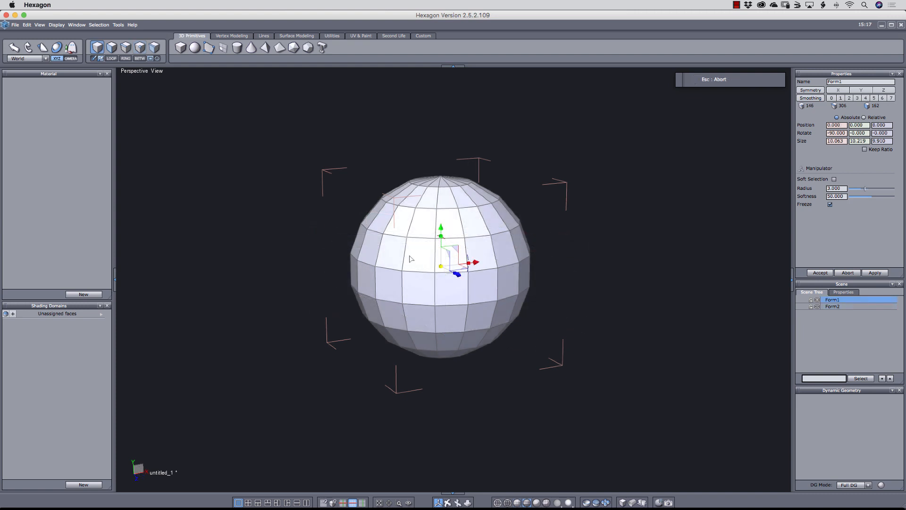
Enable X symmetry on the sphere and extrude two adjacent faces on its upper front side outward
mouse_move(505, 300)
middle_mouse_down()
mouse_move(525, 306)
mouse_move(512, 302)
middle_mouse_up()
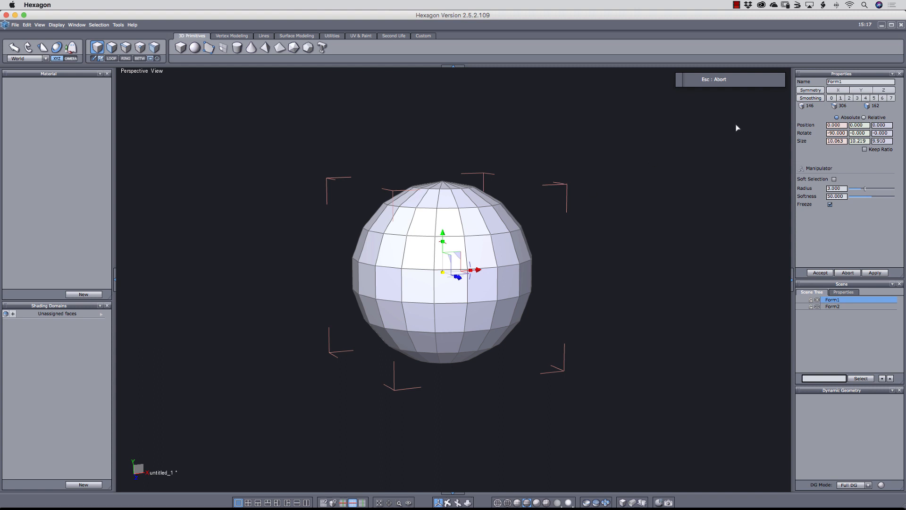
left_click(812, 90)
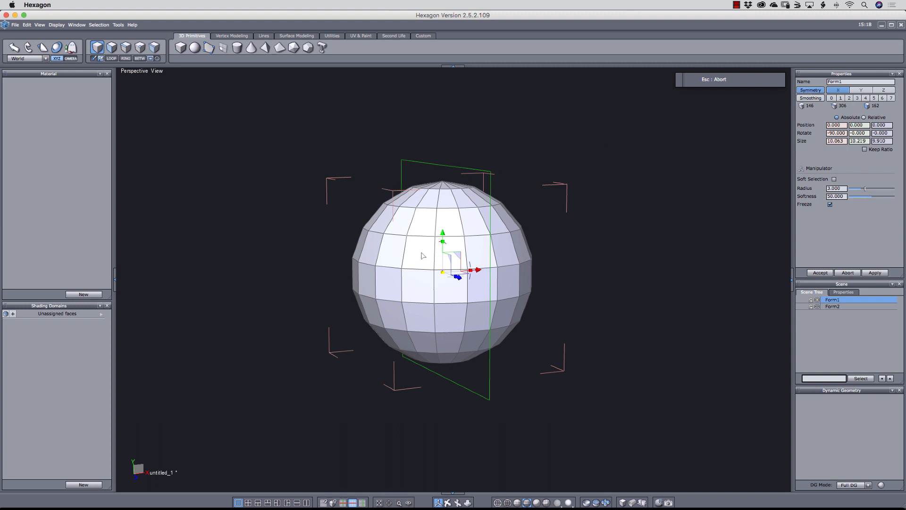
key("d")
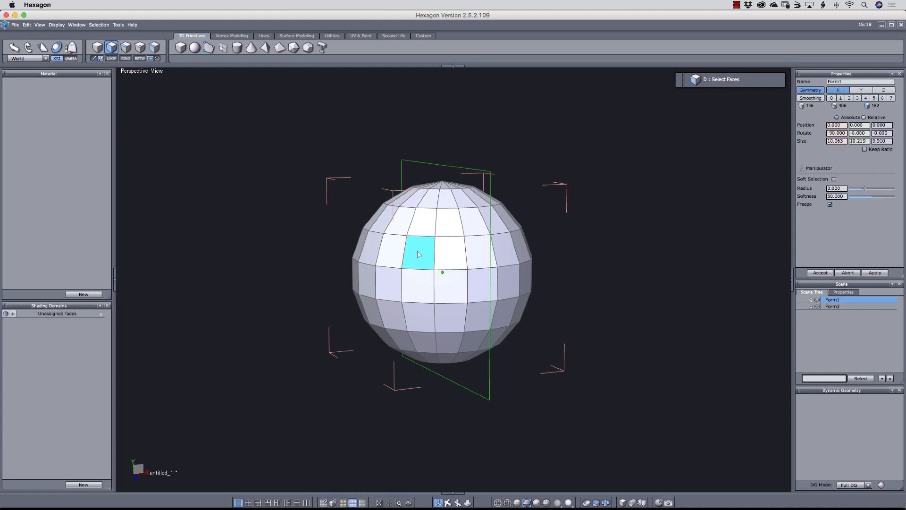
left_click(417, 252)
left_click(391, 252, "shift")
middle_click_drag(560, 285, 525, 276)
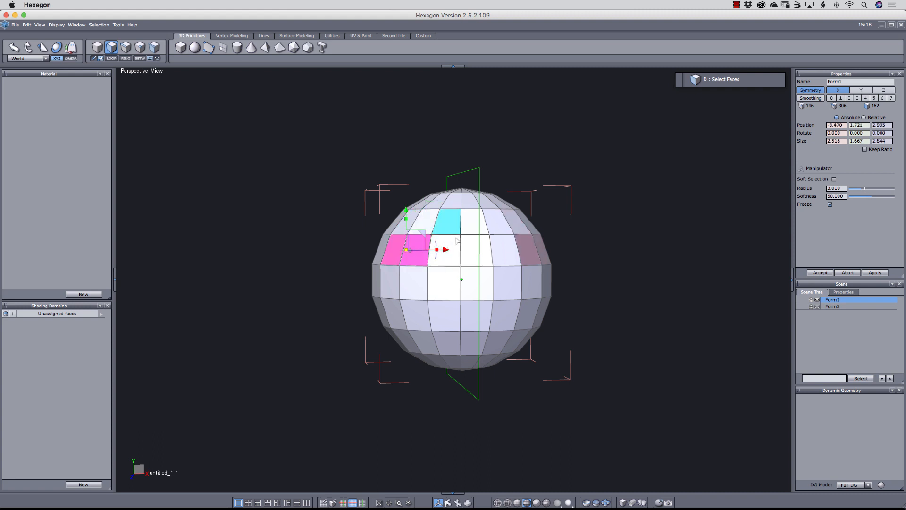
mouse_move(568, 291)
middle_mouse_down()
mouse_move(502, 290)
mouse_move(560, 294)
middle_mouse_up()
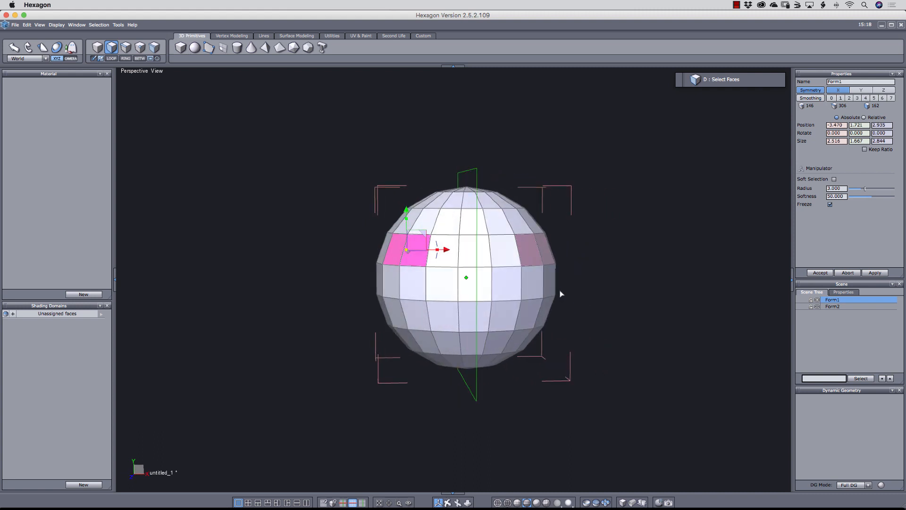
left_click_drag(376, 241, 348, 232, "ctrl")
middle_click_drag(436, 303, 493, 288)
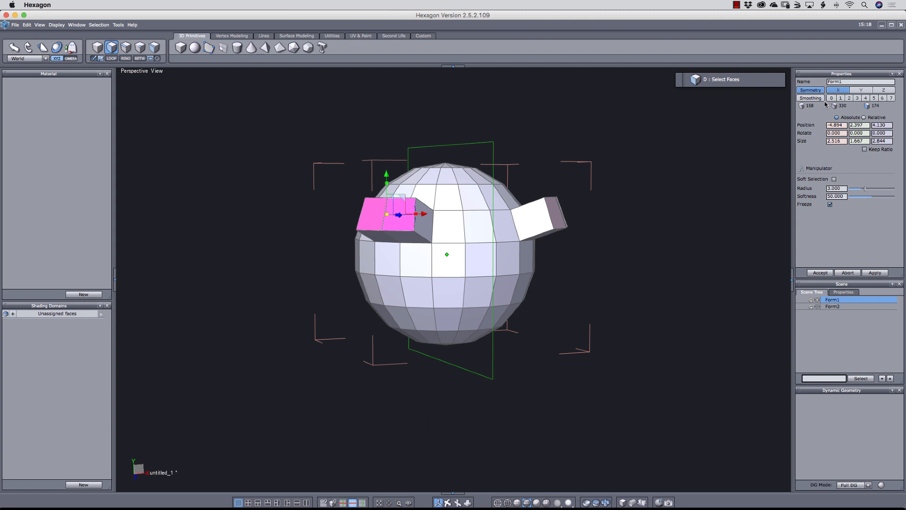
Cycle the sphere's symmetry axis through Z, Y and X
left_click(697, 137)
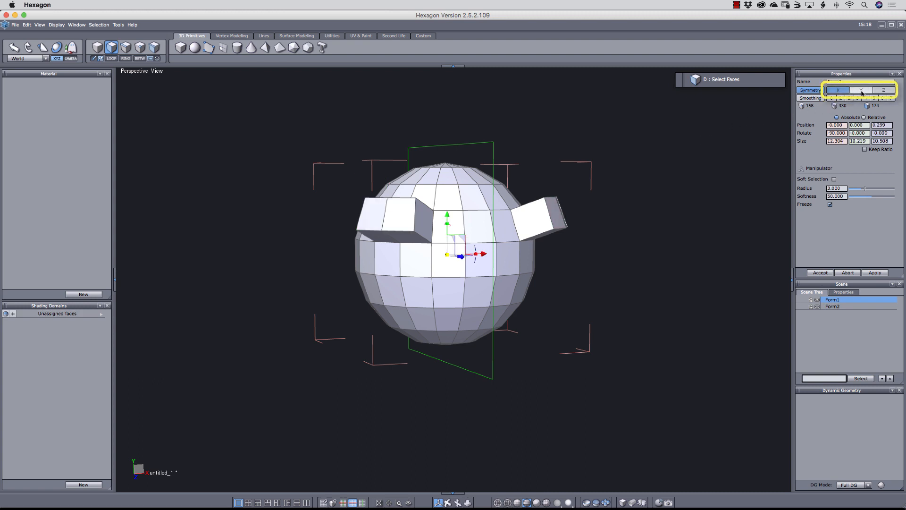
left_click(881, 93)
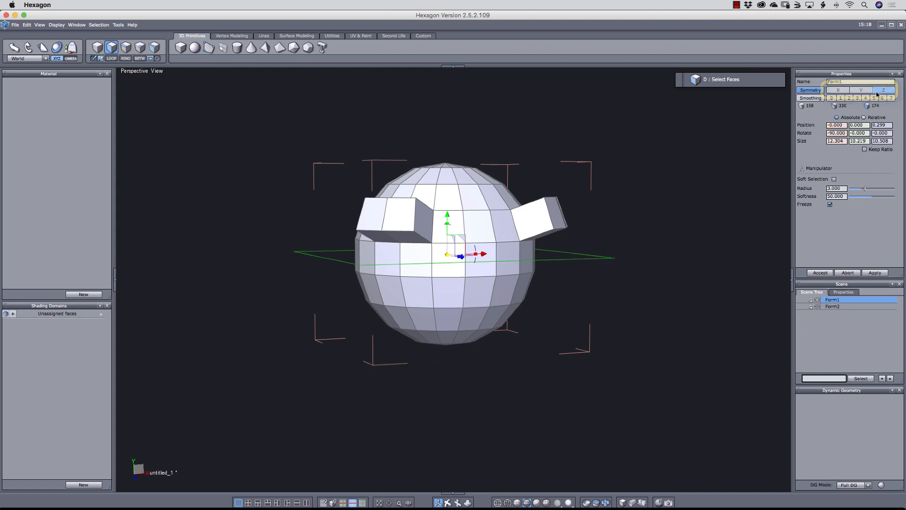
left_click(861, 91)
left_click(838, 90)
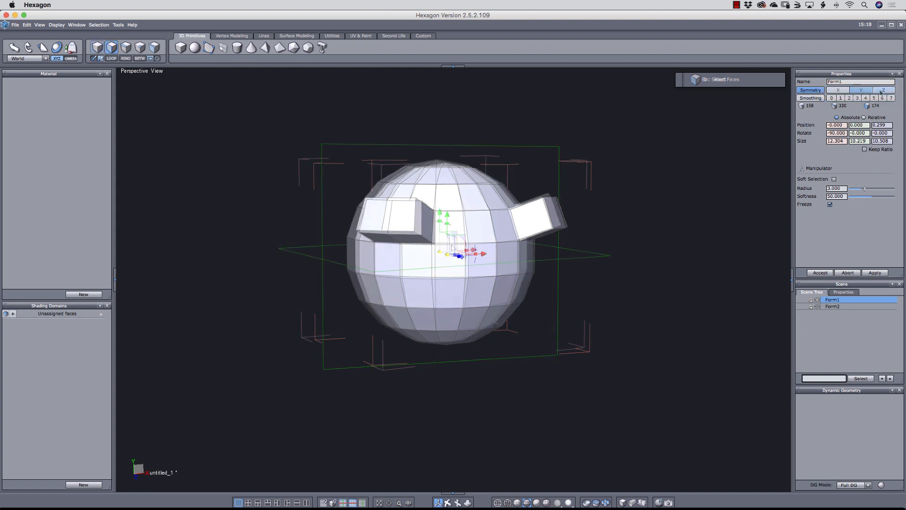
Lower the sphere's edges beneath the extruded block and set the symmetry axis to X
left_click(387, 246)
left_click_drag(405, 211, 405, 223)
left_click(836, 90)
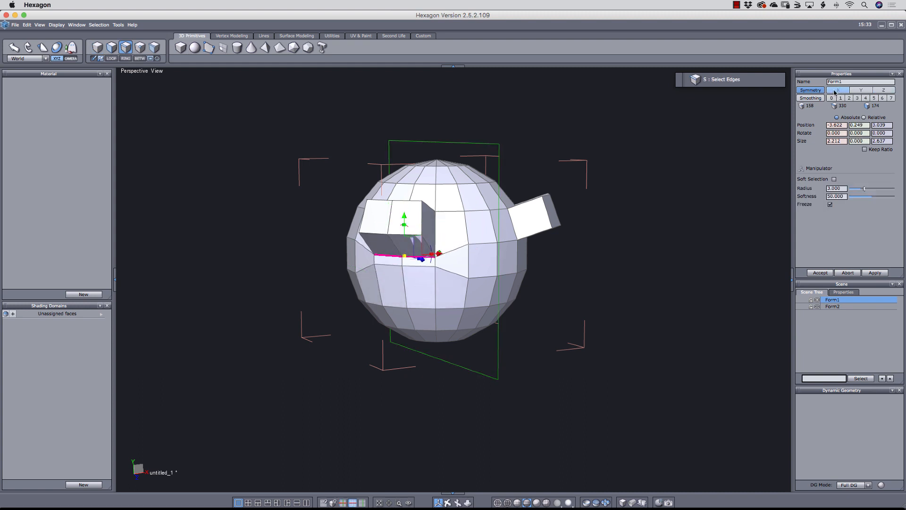
Pull the part of the sphere's side below the extruded block outward and down
right_click_drag(703, 285, 465, 299)
left_click(402, 289)
right_click_drag(402, 288, 434, 305)
left_click_drag(420, 287, 397, 315)
right_click_drag(423, 359, 461, 349)
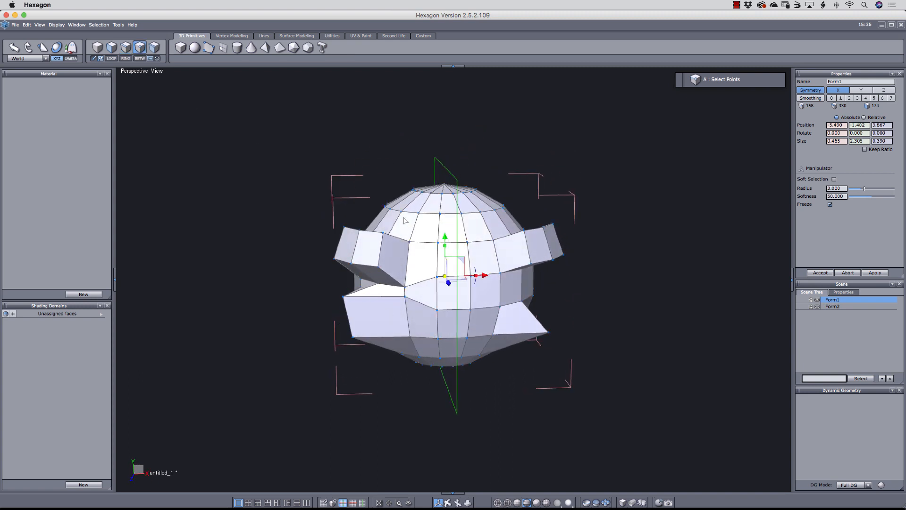
Reposition four front vertices beside the symmetry plane, from the upper row to the lower row, to reshape the sphere's front
left_click(418, 214)
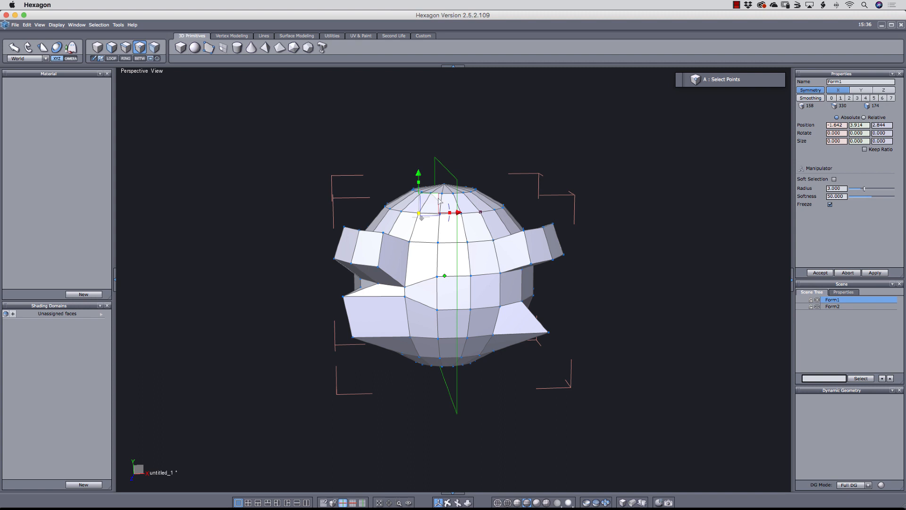
left_click_drag(436, 197, 453, 286)
left_click(438, 242)
left_click(439, 311)
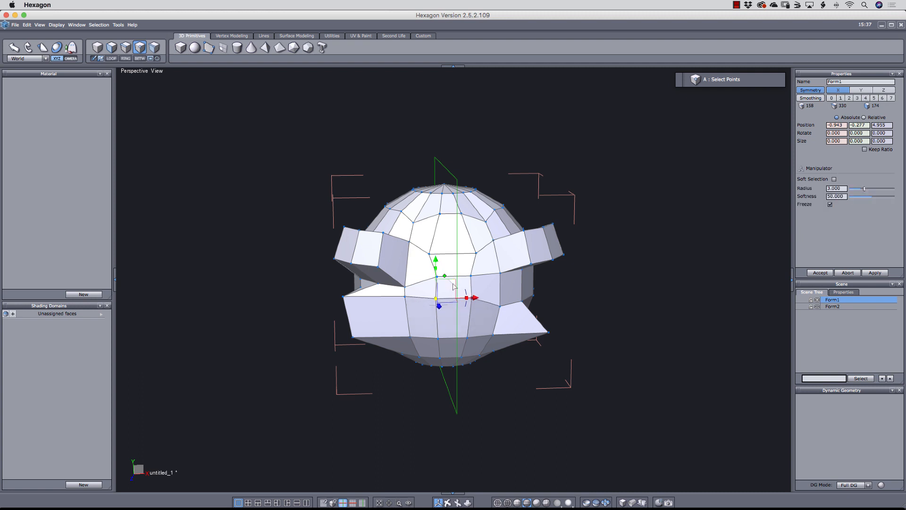
left_click(438, 340)
left_click_drag(454, 323, 443, 304)
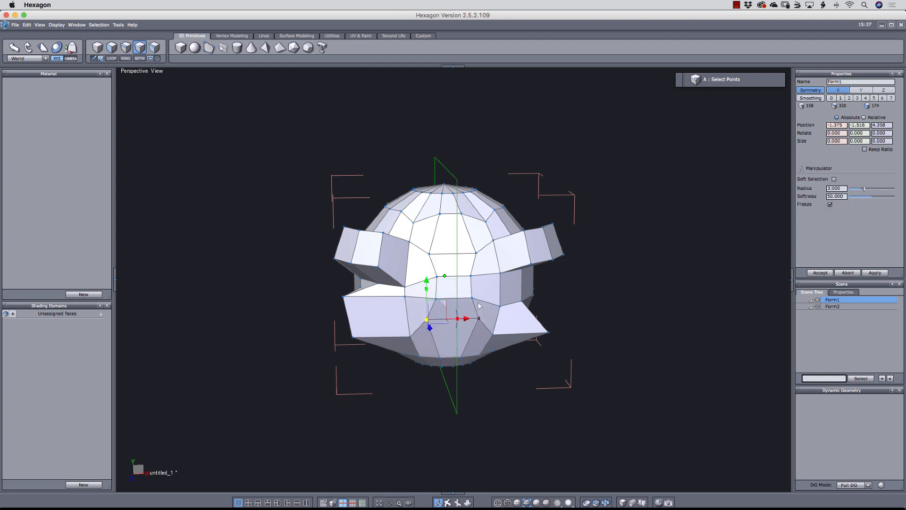
Deselect the vertices and turn off symmetry for the sphere
right_click_drag(640, 312, 666, 310)
left_click(639, 310)
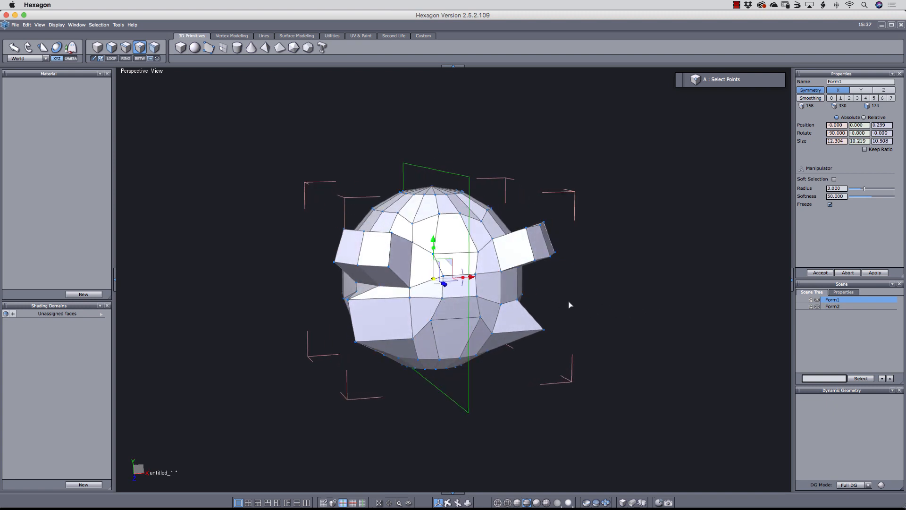
right_click_drag(587, 312, 555, 314)
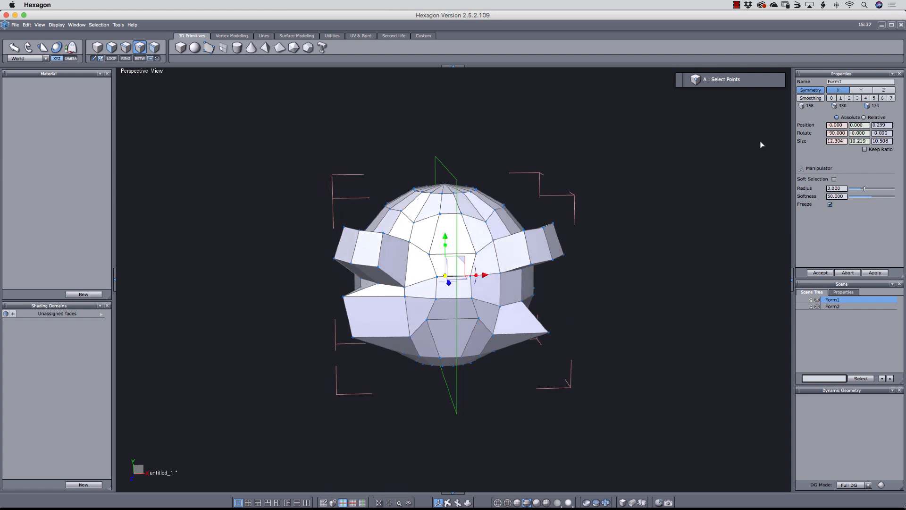
left_click(809, 90)
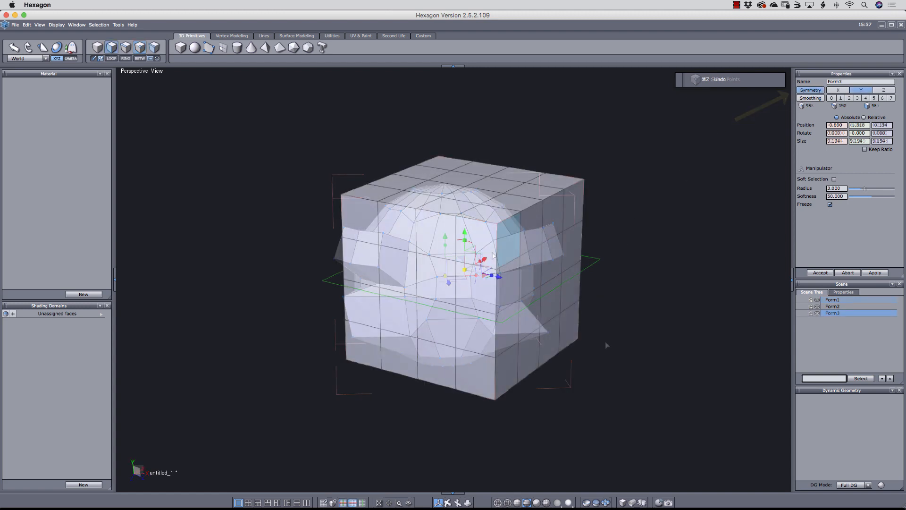
Select the upper middle faces on two opposite sides of the cube and spread them apart along X to about 11.2
left_click(403, 232)
right_click_drag(444, 239, 530, 267)
left_click(539, 237)
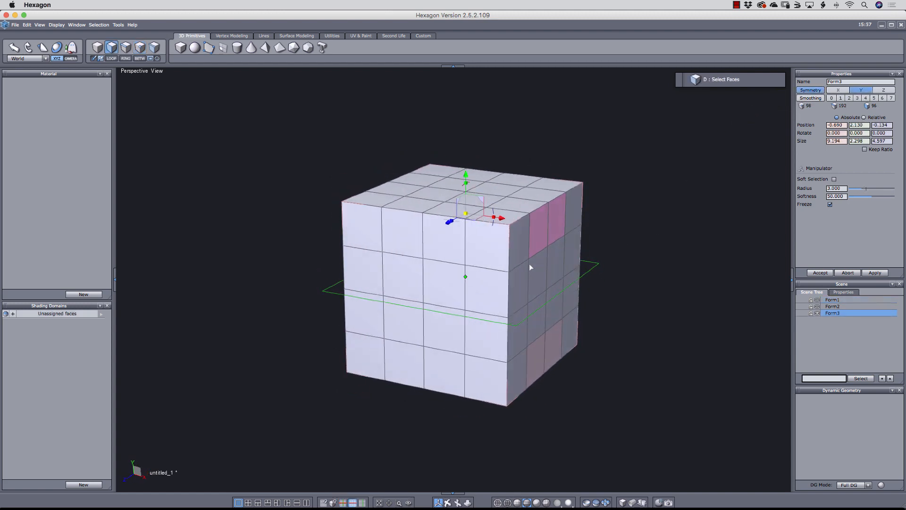
left_click_drag(493, 220, 510, 223)
Inset the selected groups of top and side faces at the cube's opposite edges with Edge Tools
right_click_drag(510, 223, 610, 246)
left_click(522, 171)
right_click_drag(526, 174, 649, 238)
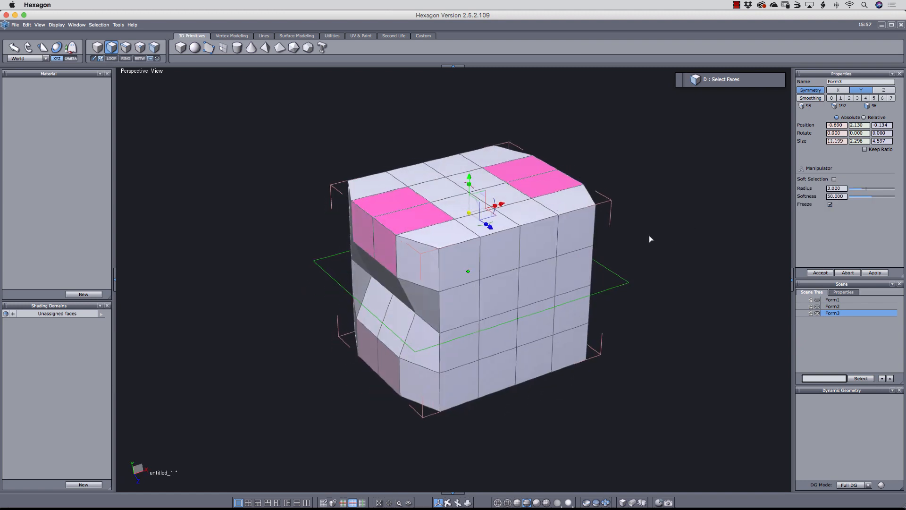
key("shift+e")
left_click_drag(387, 193, 385, 204)
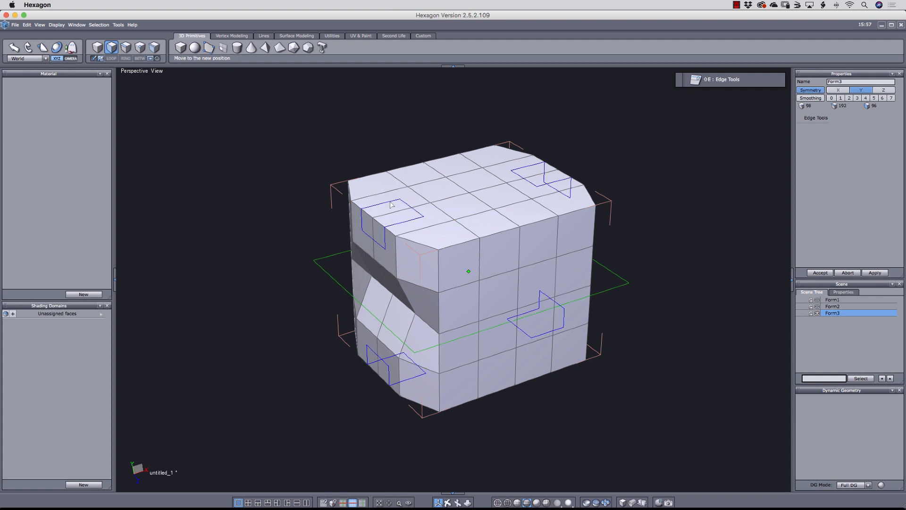
key("Return")
Select the inset top faces at both opposite edges and lower them to a Y position of about 2.65
left_click(380, 212)
left_click(395, 218, "shift")
left_click(534, 169, "shift")
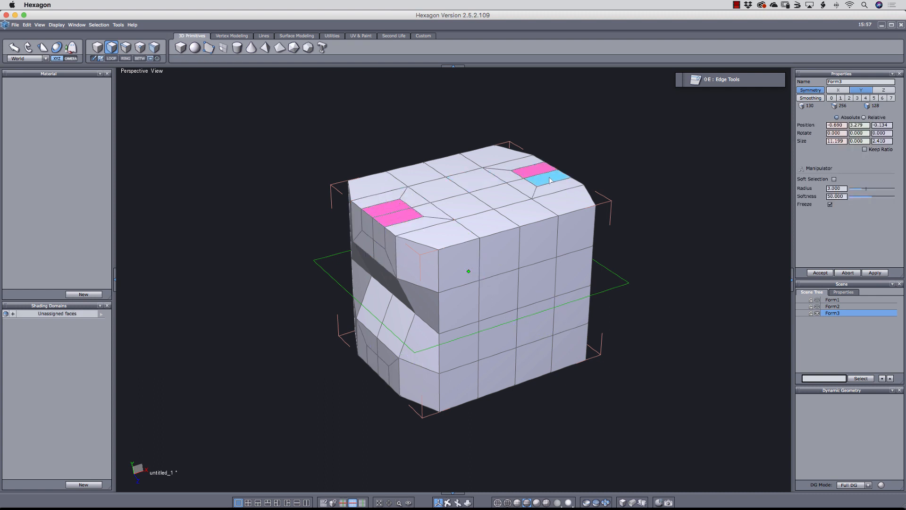
left_click(547, 179, "shift")
left_click_drag(469, 158, 470, 239)
middle_click_drag(470, 239, 591, 237)
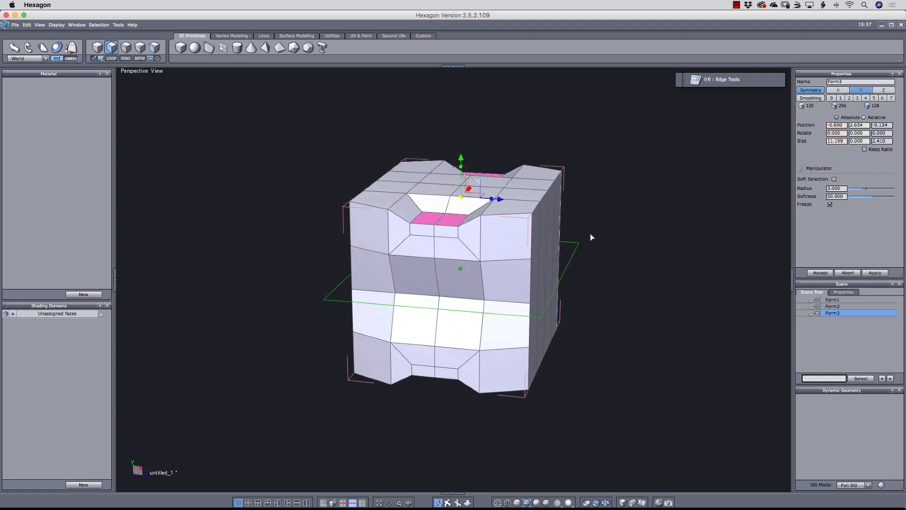
left_click(608, 207)
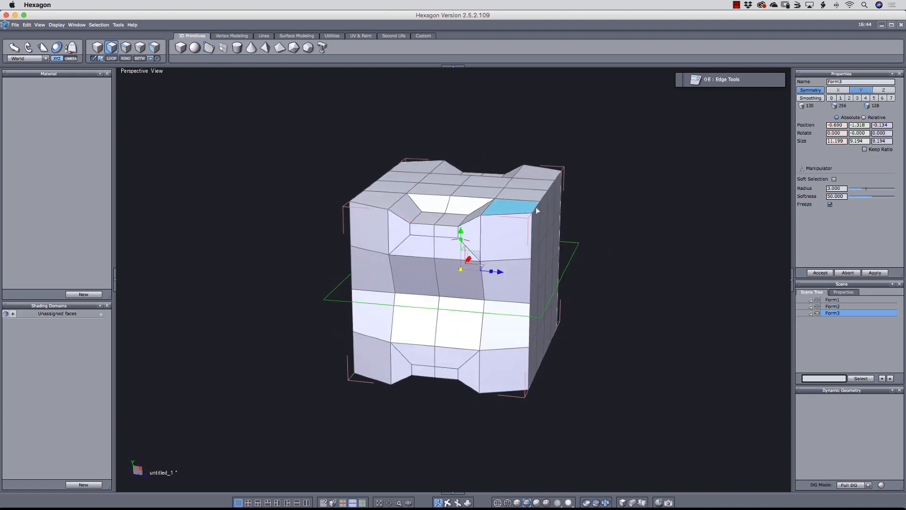
Select the two outer top edge rows of the cube and lower them to a Y position of about 2.67
key("s")
left_click_drag(536, 206, 562, 172)
left_click_drag(354, 199, 383, 176, "shift")
left_click_drag(461, 150, 461, 162)
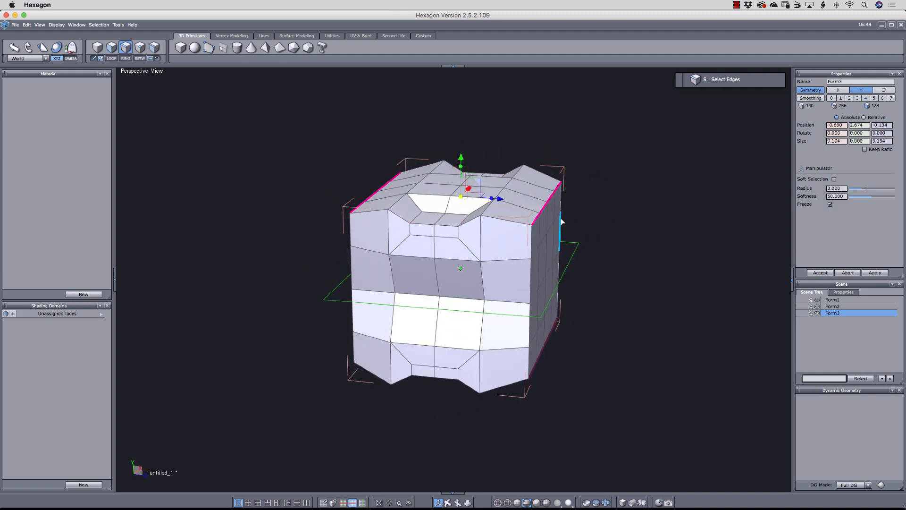
Switch the cube's symmetry axis to X and select the central faces on its two opposite Z sides
left_click(886, 90)
middle_click_drag(710, 290, 670, 285)
left_click(840, 91)
key("d")
left_click_drag(520, 269, 520, 312)
middle_click_drag(330, 313, 630, 309)
left_click_drag(402, 274, 403, 315, "shift")
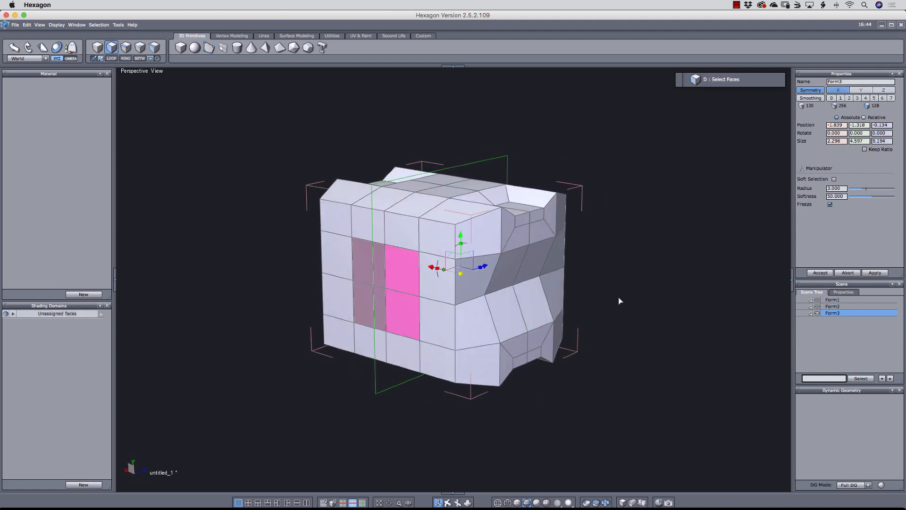
Try to move the selected central faces along Z to a position of about 0.82
middle_click_drag(620, 301, 518, 300)
left_click_drag(482, 279, 502, 281)
middle_click_drag(500, 297, 595, 308)
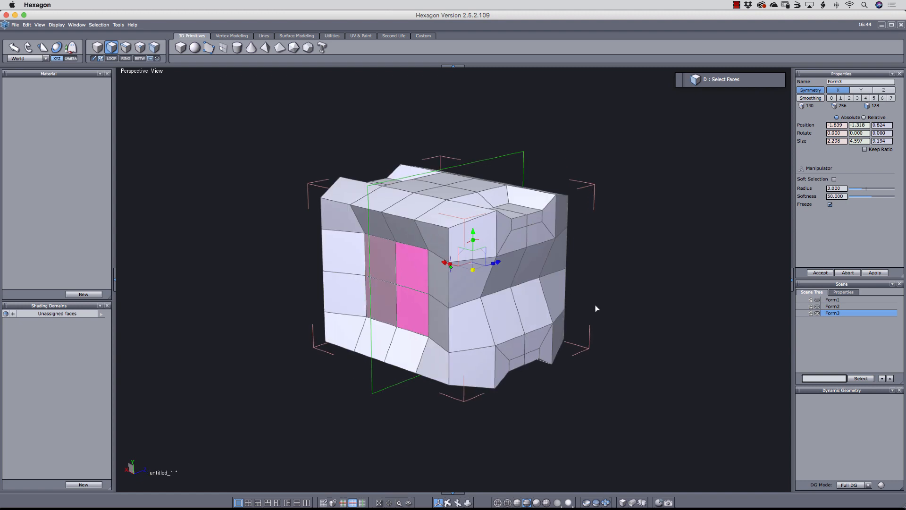
Undo the last move and spread the selected central faces apart along Z to about 12.13
key("super+z")
middle_click_drag(531, 305, 505, 271)
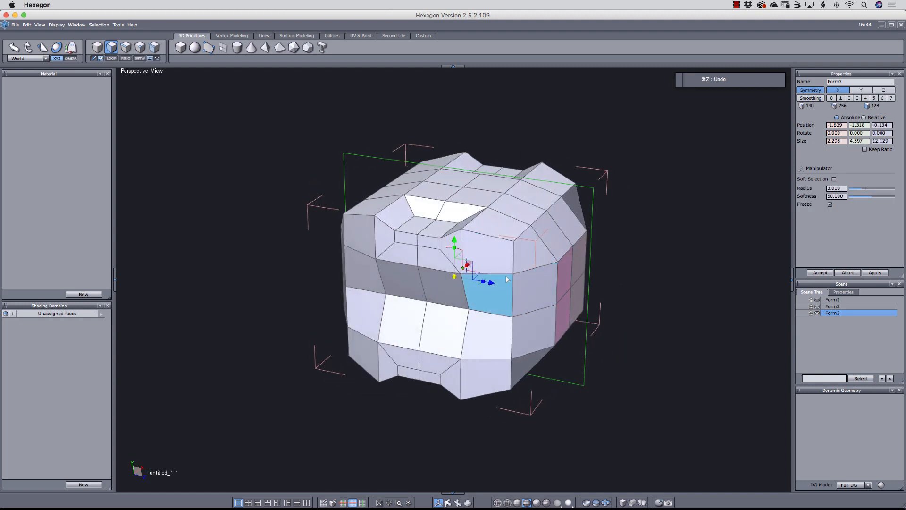
Cut new edges around the cube's upper front corner with Free Tessellate
key("x")
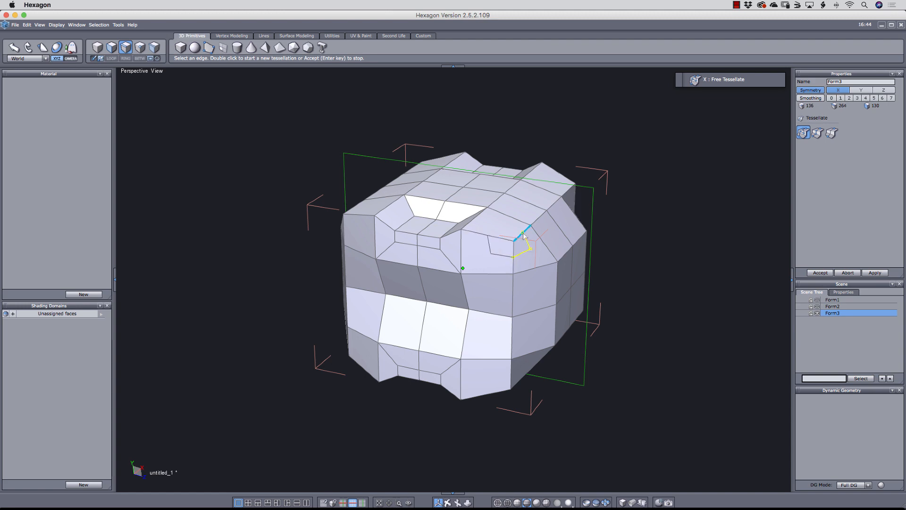
left_click(523, 233)
key("Return")
middle_click_drag(499, 241, 510, 272)
key("v")
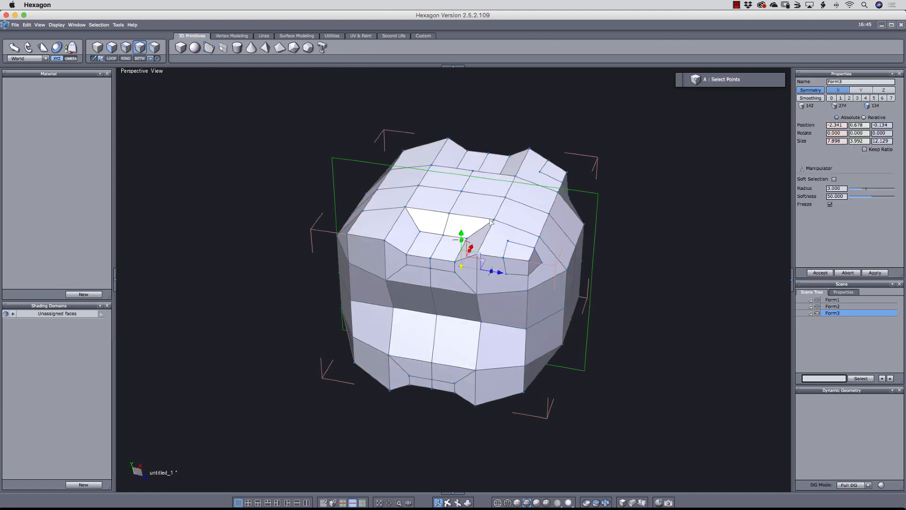
Connect the new corner cuts on the cube's upper front corner to the neighbouring mesh points with three edges
left_click(494, 219)
left_click(507, 241, "shift")
key("shift+x")
left_click(506, 274)
left_click(477, 293, "shift")
key("shift+x")
left_click(542, 263)
left_click(566, 270, "shift")
key("shift+x")
Cut new edges around the other upper front corner of the cube with Free Tessellate
middle_click_drag(566, 273, 407, 277)
key("x")
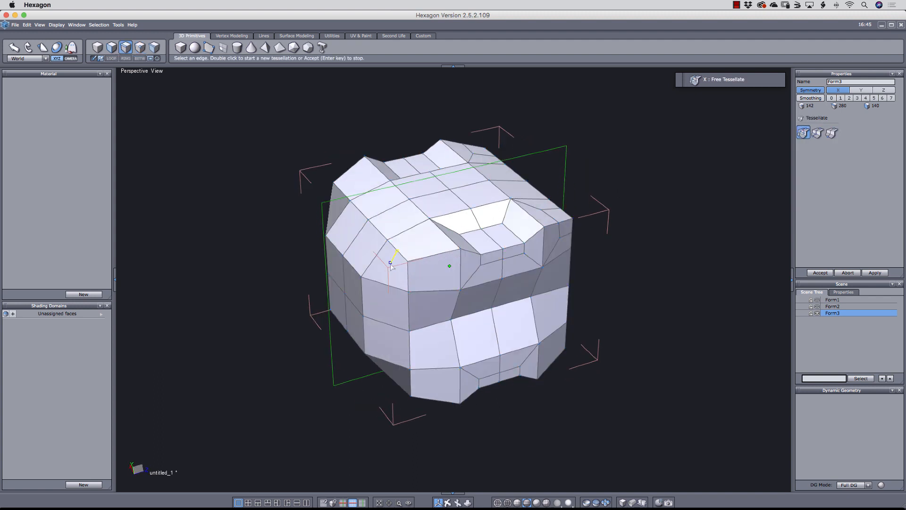
left_click(406, 277)
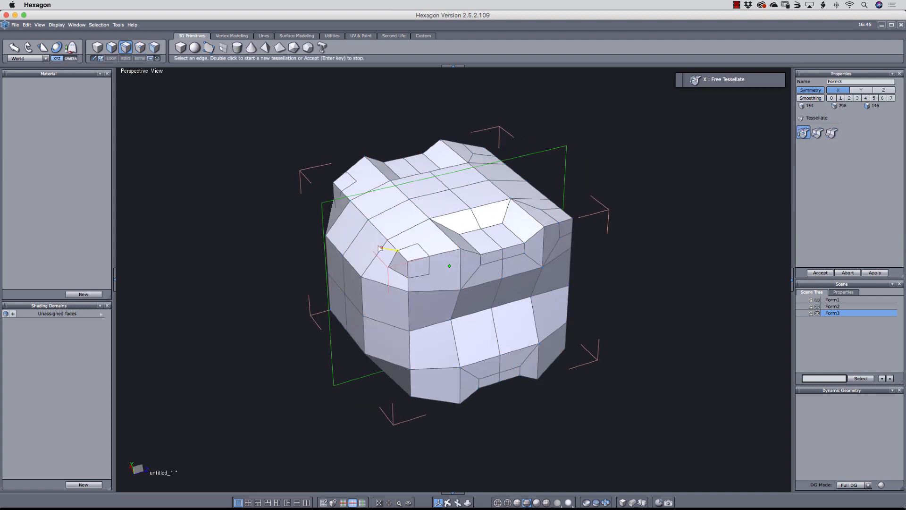
key("Return")
Connect the points of the second corner's cuts to the neighbouring mesh points
left_click(430, 219)
left_click(417, 244, "shift")
key("shift+x")
left_click(389, 267)
left_click(362, 277, "shift")
key("shift+x")
middle_click_drag(592, 339, 574, 335)
Select the small faces around the second upper corner and extrude them outward with Extrude Surface at about 0.9 scale
key("a")
left_click(400, 244)
mouse_move(419, 229)
left_mouse_down()
mouse_move(430, 229)
mouse_move(412, 239)
mouse_move(424, 233)
left_mouse_up()
middle_click_drag(412, 400, 545, 364)
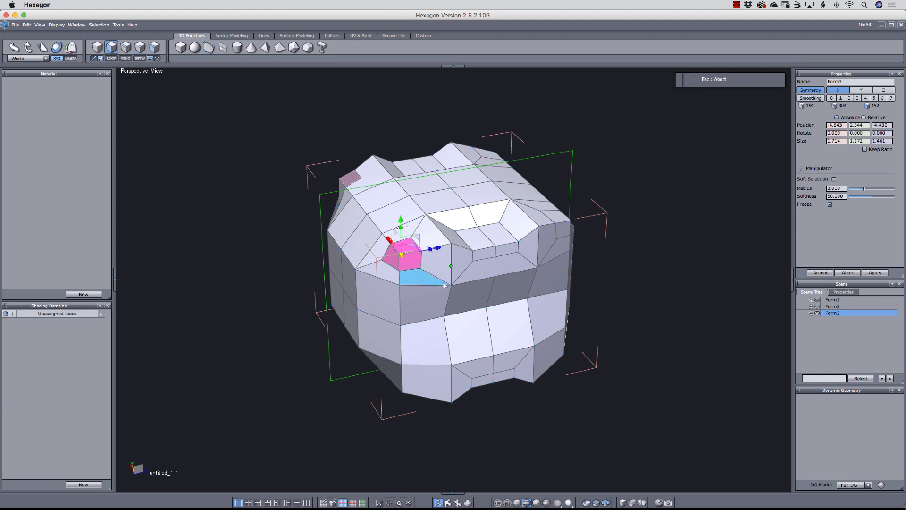
key("i")
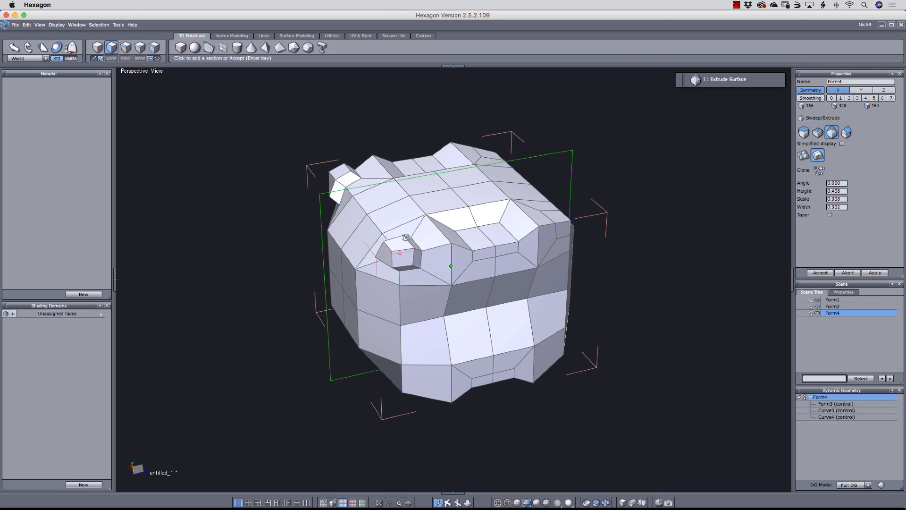
left_click(402, 233)
key("Return")
Select the three small faces on the remaining upper front corner and extrude them outward at about 0.9 scale
middle_click_drag(680, 264, 527, 277)
left_click(502, 267)
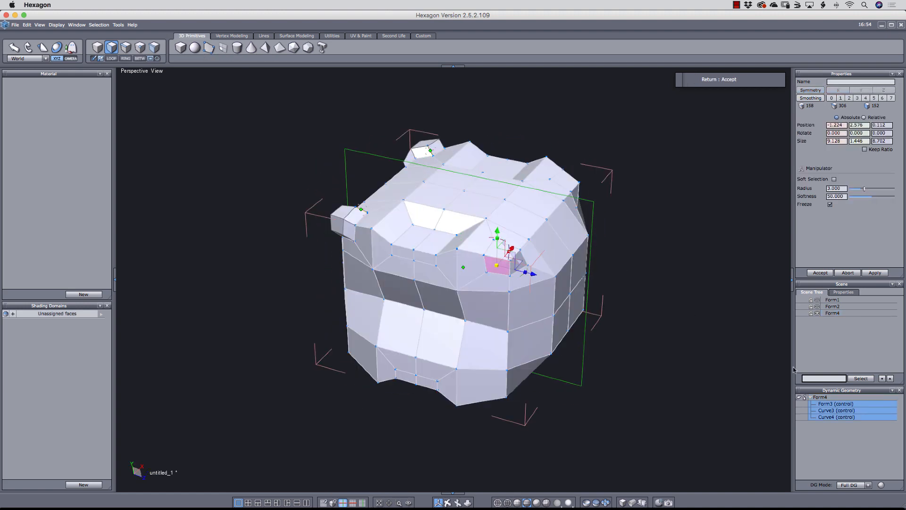
left_click(798, 396)
left_click(502, 252)
left_click(499, 265, "shift")
left_click(517, 264, "shift")
key("i")
left_click(499, 243)
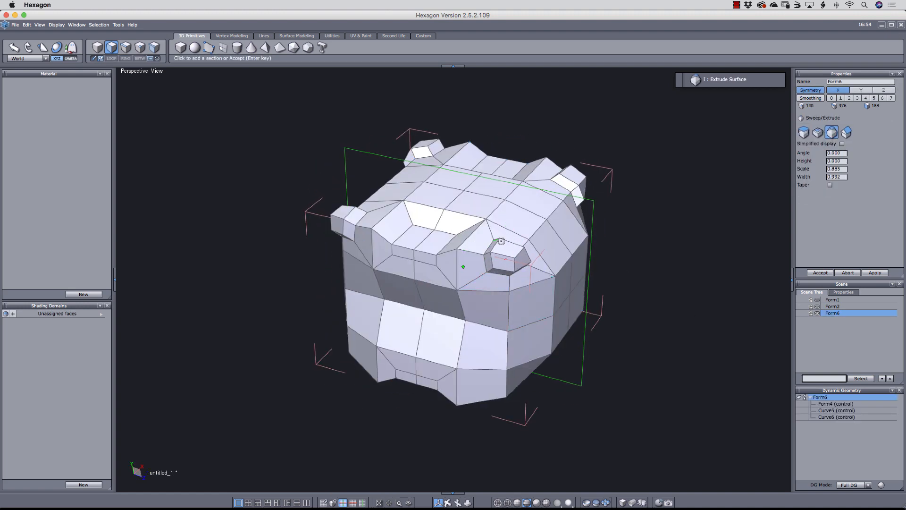
key("Return")
Split the edge loop around the cube's middle with Extract Fillet and connect the edge ring between the split loops to add a central loop
middle_click_drag(501, 331, 536, 362)
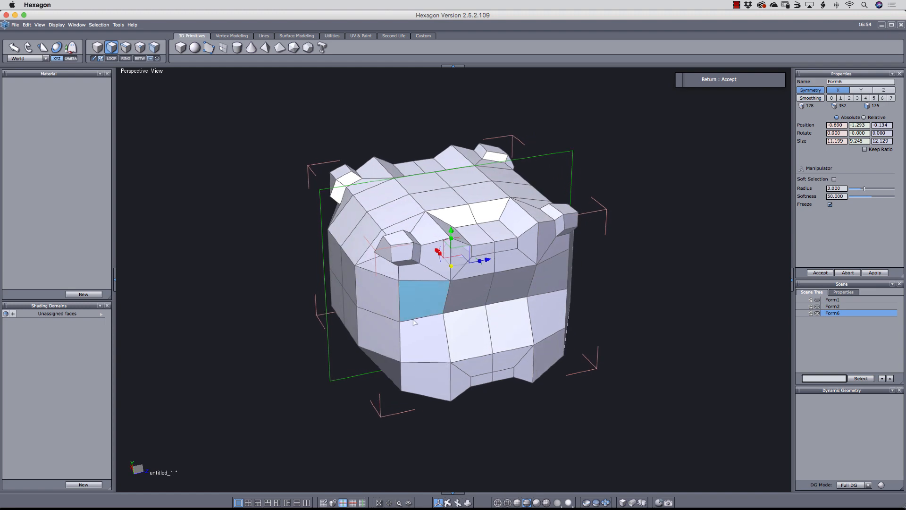
middle_click_drag(413, 322, 573, 343)
left_click(400, 316)
key("alt+l")
key("k")
left_click(415, 317)
left_click(400, 318)
key("alt+r")
key("shift+x")
Select the central horizontal loop around the cube with Select Between and apply Extract Fillet along it
left_click(451, 310)
left_click(395, 314, "shift")
middle_click_drag(395, 313, 342, 315)
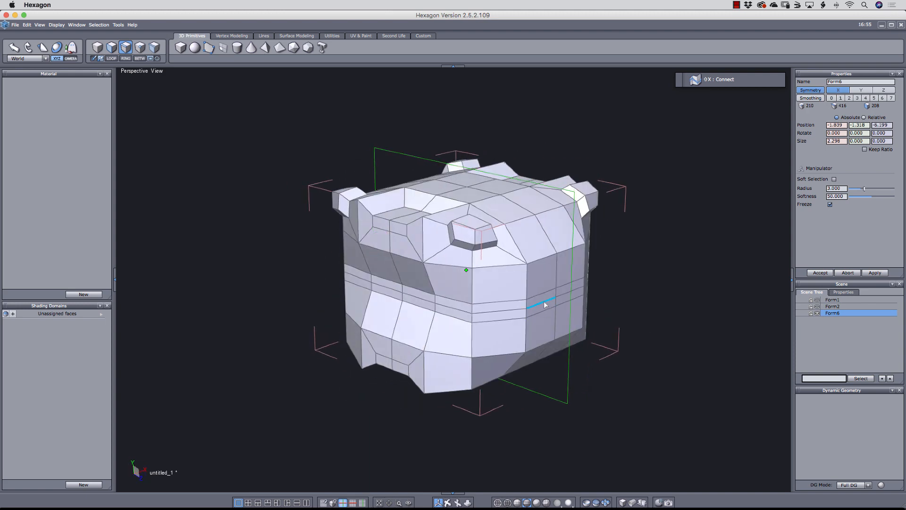
left_click(544, 304, "shift")
key("u")
mouse_move(407, 333)
middle_mouse_down()
mouse_move(467, 290)
mouse_move(441, 295)
mouse_move(413, 337)
middle_mouse_up()
key("k")
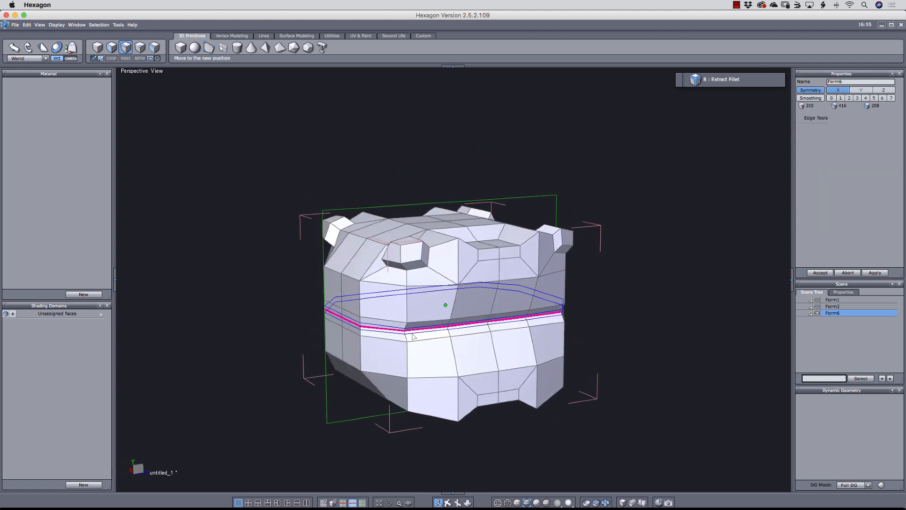
left_click(445, 305)
middle_click_drag(460, 316, 512, 368)
key("Escape")
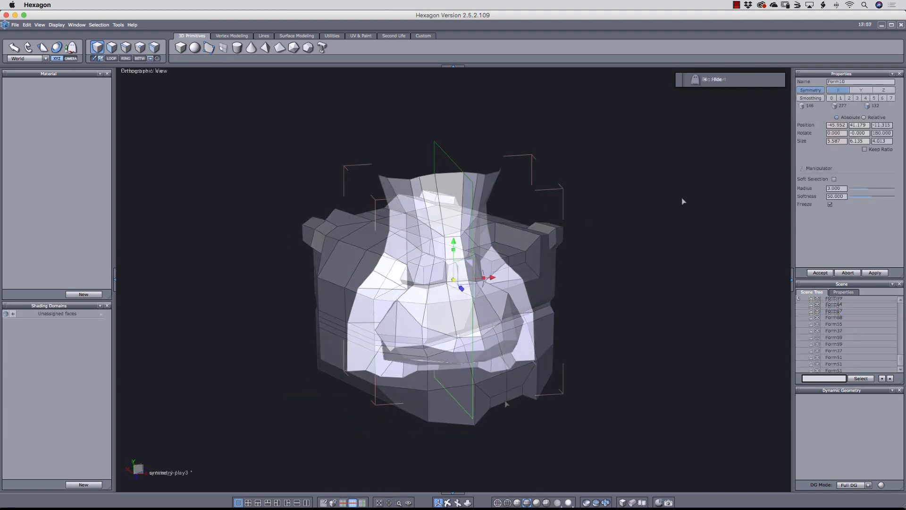
Tweak the nose mesh with X symmetry, moving a bridge point toward the centre and two nostril-side points inward
mouse_move(656, 308)
middle_mouse_down()
mouse_move(635, 295)
mouse_move(568, 312)
mouse_move(598, 320)
mouse_move(644, 313)
middle_mouse_up()
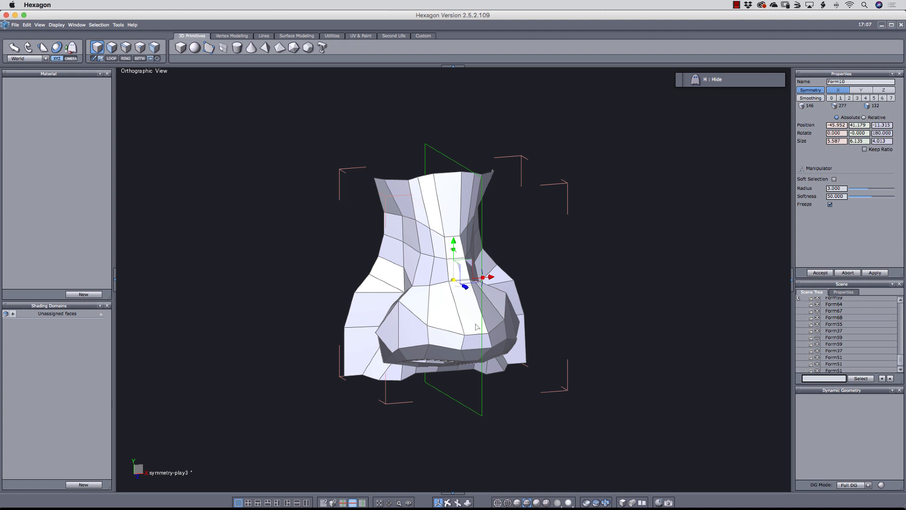
middle_click_drag(555, 322, 587, 335)
middle_click_drag(587, 333, 517, 346)
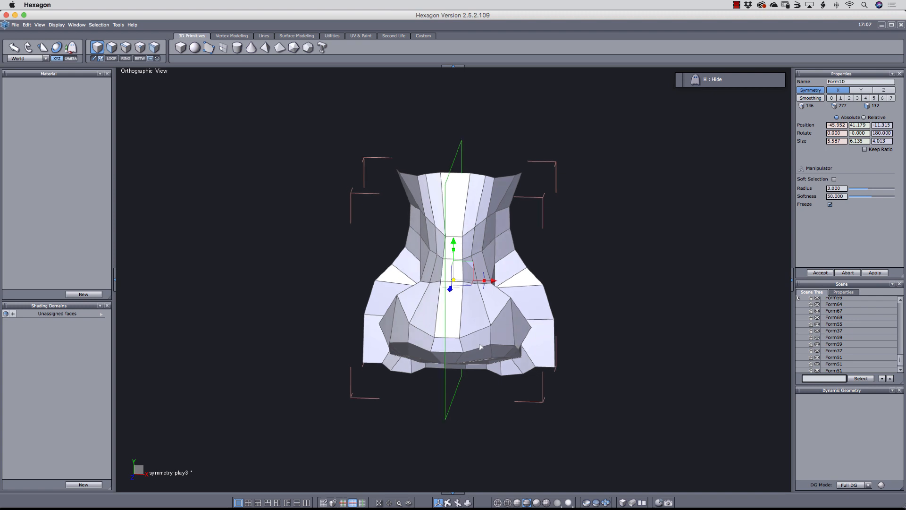
middle_click_drag(395, 390, 424, 386)
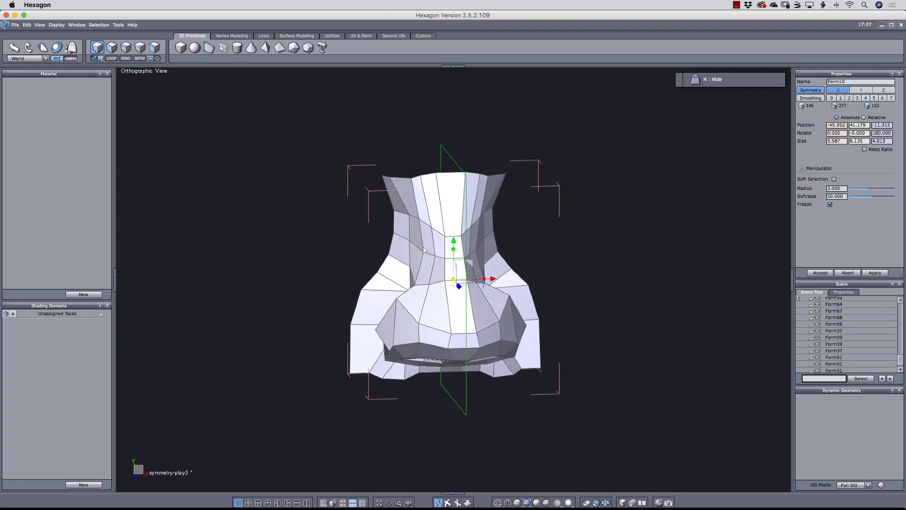
key("a")
key("shift")
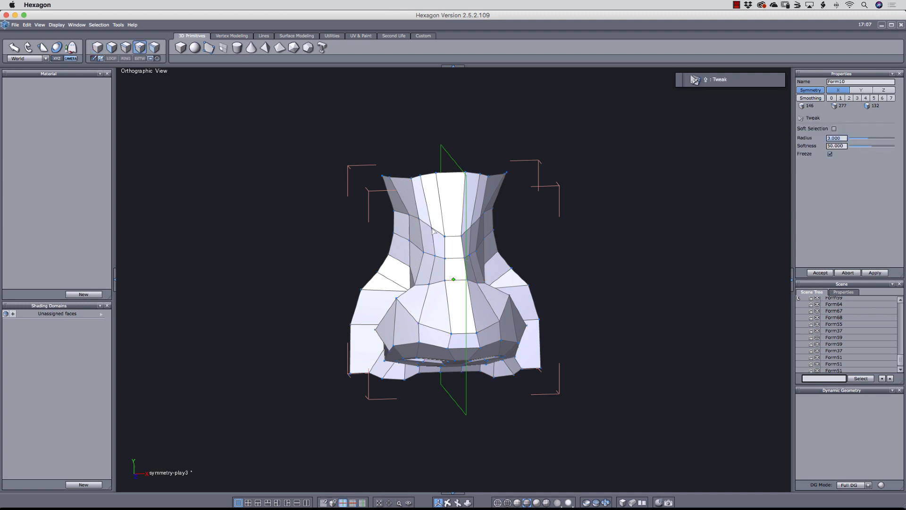
left_click_drag(431, 229, 450, 264)
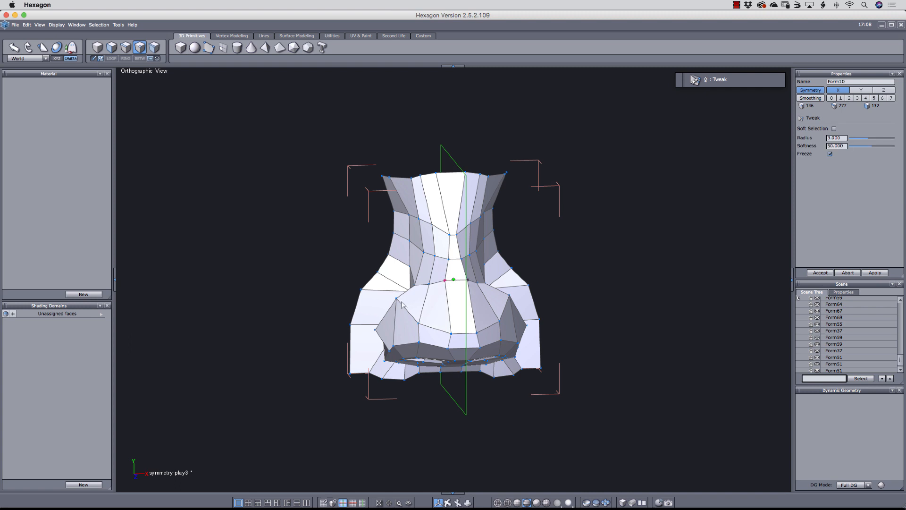
left_click_drag(396, 299, 402, 303)
left_click_drag(376, 330, 388, 327)
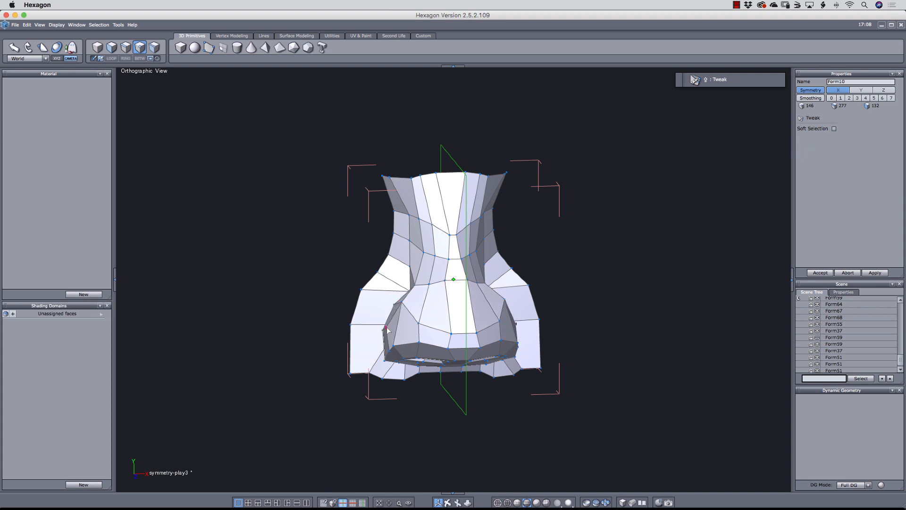
Tweak the point in the crease above the nostril and the point at the front of the nose tip
right_click_drag(434, 323, 456, 321)
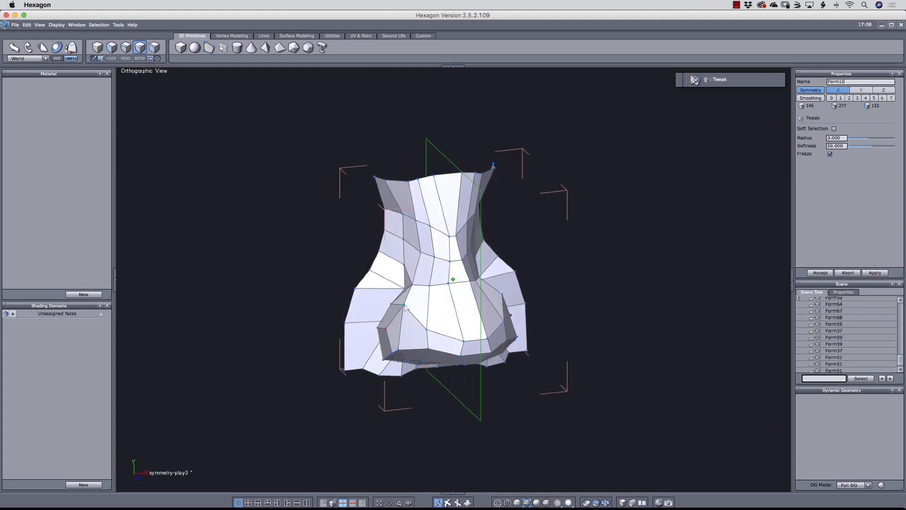
left_click_drag(405, 305, 401, 282)
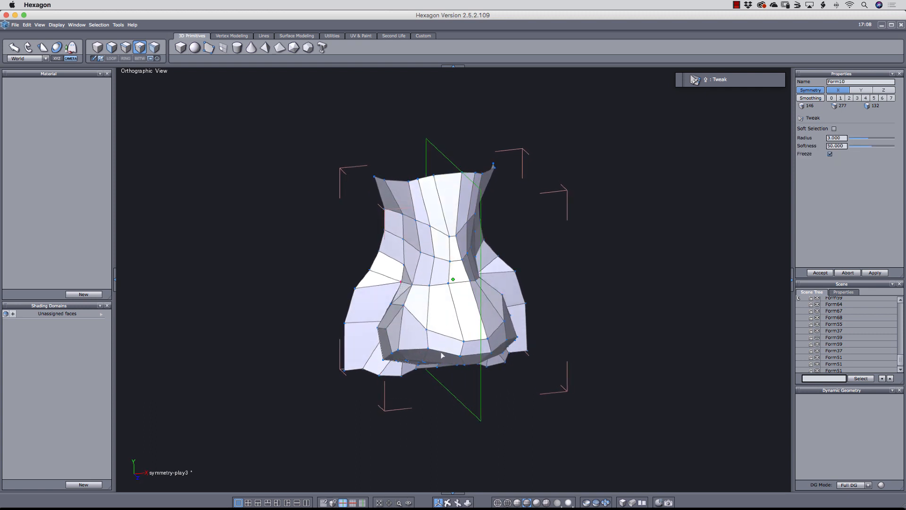
right_click_drag(441, 353, 437, 343)
left_click_drag(429, 348, 465, 331)
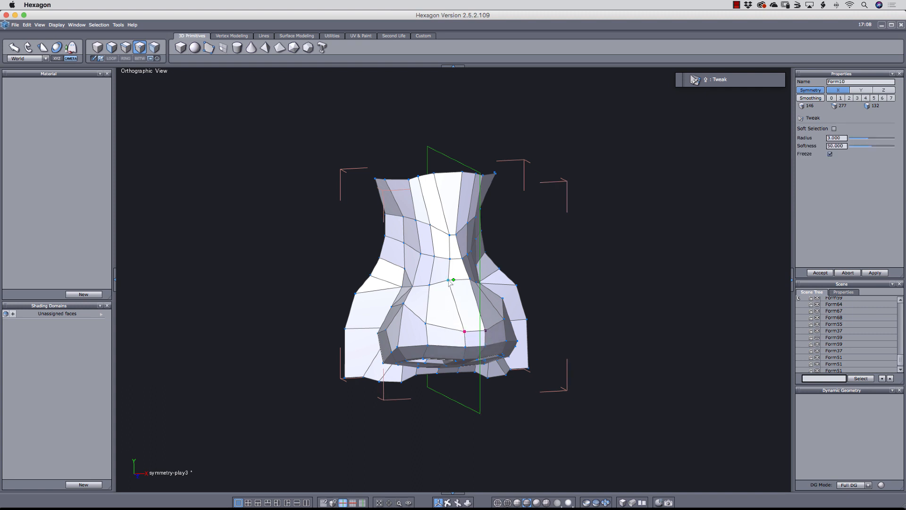
Tweak the two points along the nose bridge to widen its ridge symmetrically and finish the tweaking
right_click_drag(450, 282, 454, 287)
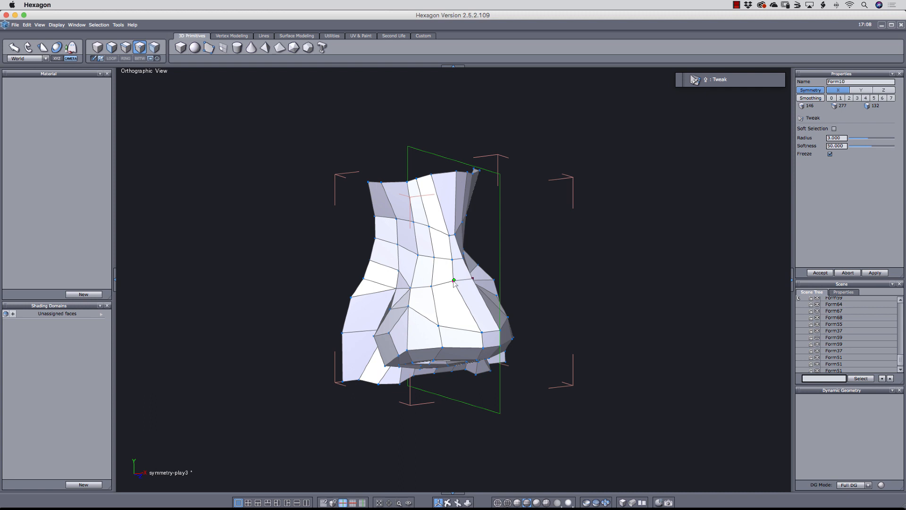
left_click_drag(454, 281, 435, 284)
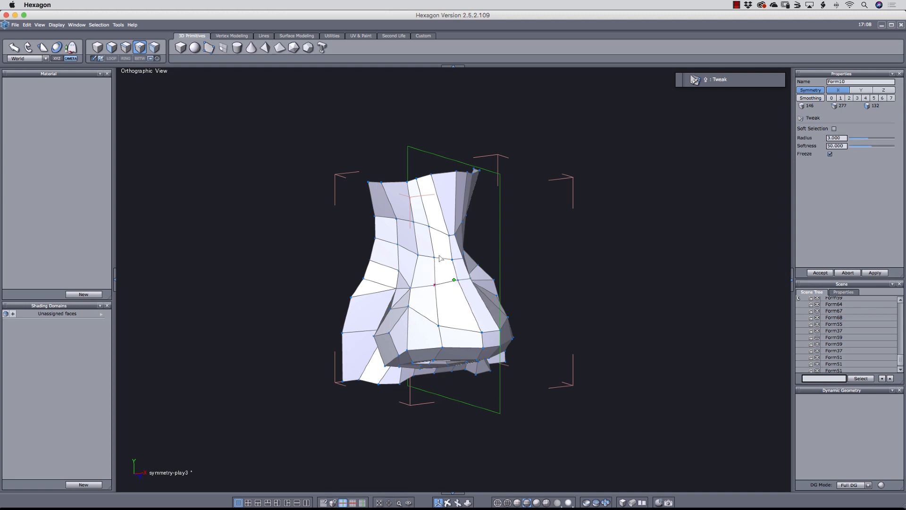
left_click_drag(429, 226, 435, 229)
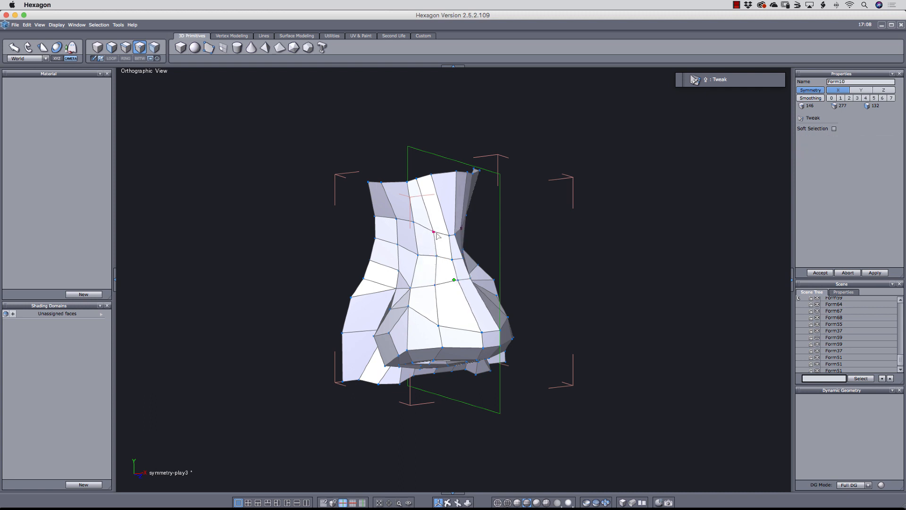
right_click_drag(436, 239, 412, 274)
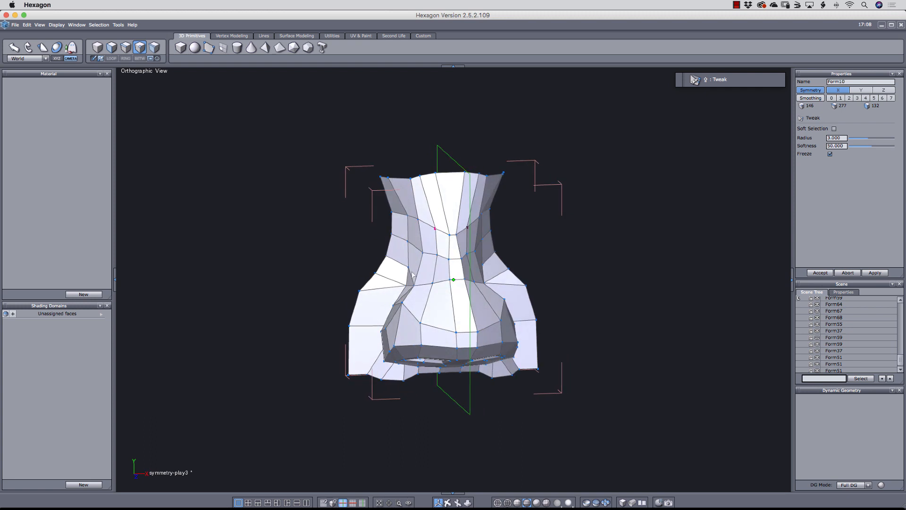
key("Return")
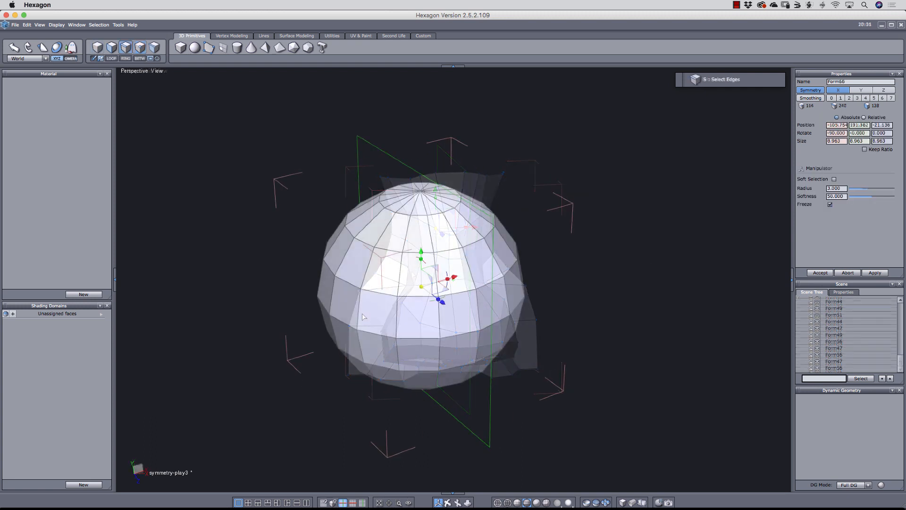
Select a patch of edges on the sphere's side with Select Between, followed by a single face and a single point
key("u")
right_click_drag(560, 327, 614, 328)
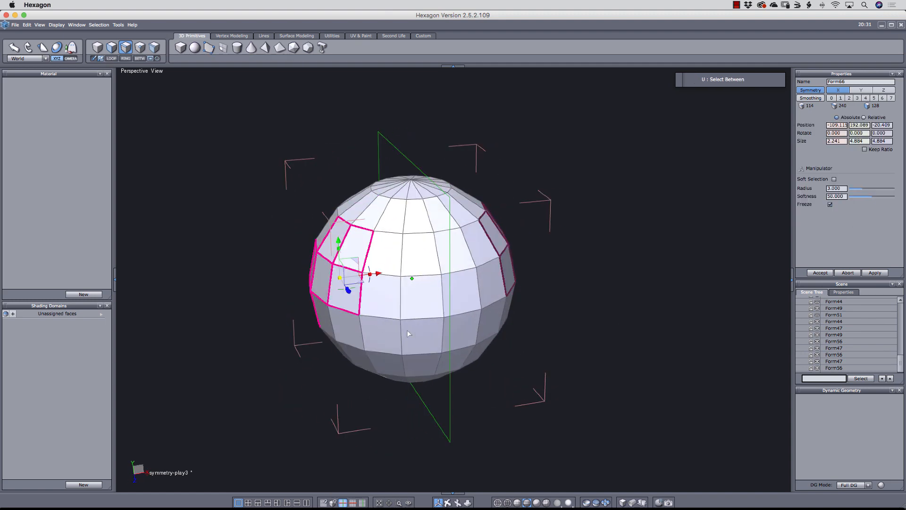
key("d")
left_click(355, 246)
key("f")
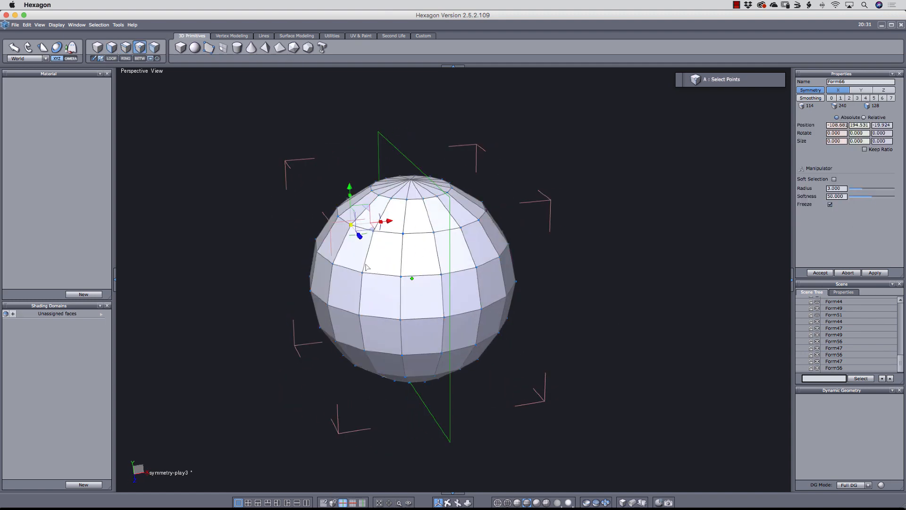
Switch the sphere to Select Auto and pick several different elements on its side, including individual faces
key("g")
left_click(394, 263)
left_click(350, 289)
left_click(353, 247)
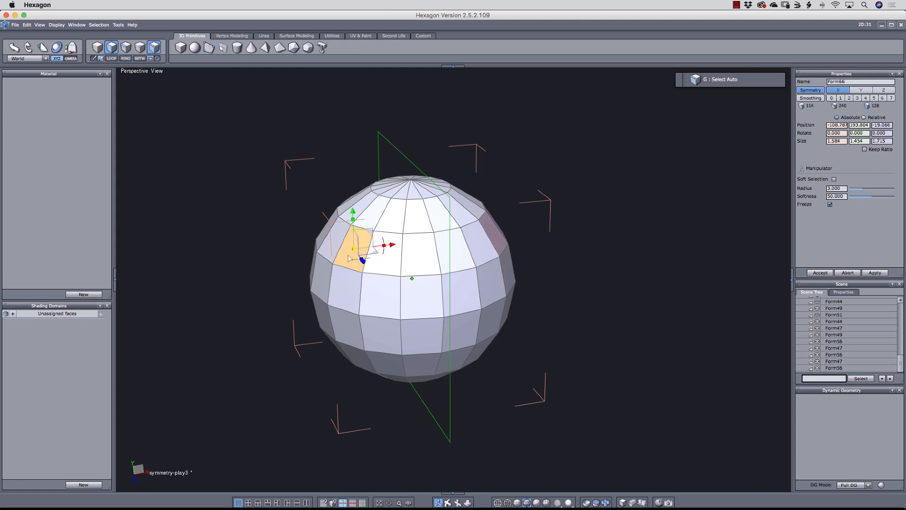
left_click(323, 279)
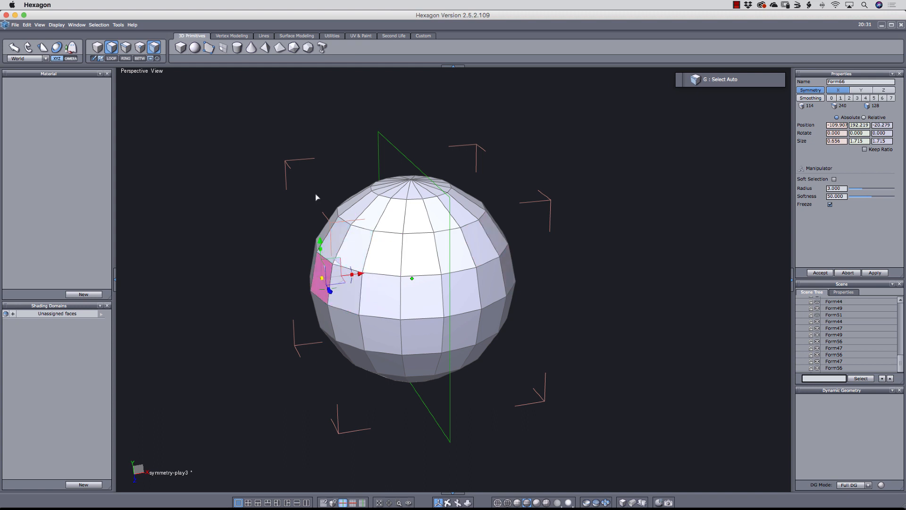
mouse_move(317, 196)
left_mouse_down()
mouse_move(323, 274)
mouse_move(350, 263)
mouse_move(376, 170)
left_mouse_up()
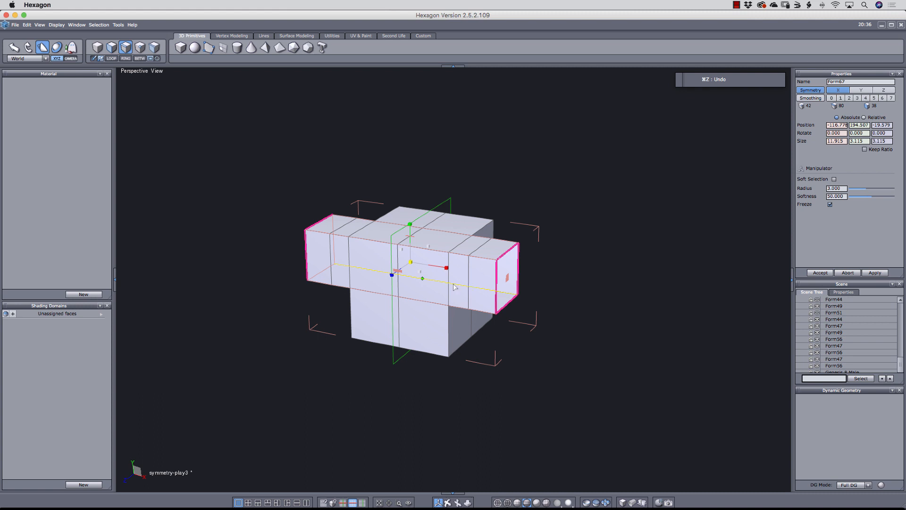
Fast Extrude the border edges of the arms' open ends into flanges about 5.28 in size and extend them along X
key("z")
mouse_move(401, 249)
left_mouse_down()
mouse_move(365, 255)
mouse_move(392, 251)
left_mouse_up()
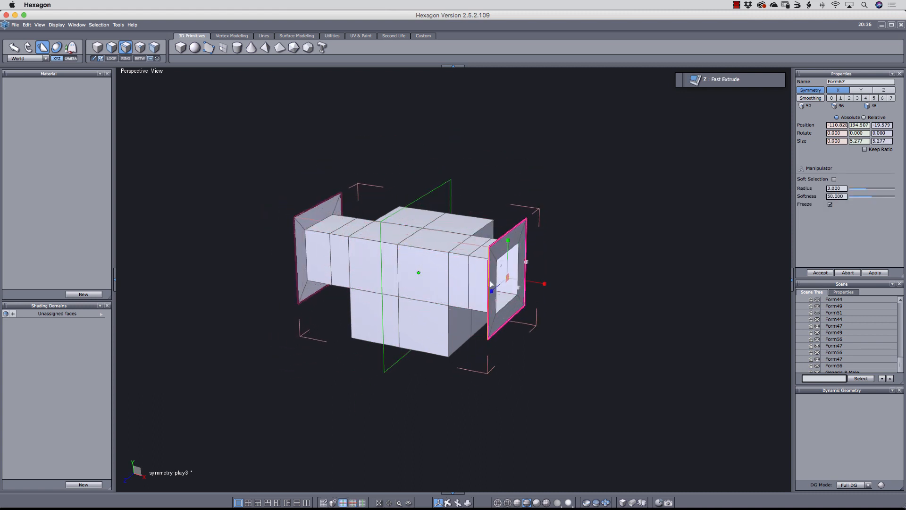
key("q")
left_click_drag(549, 286, 583, 294, "ctrl")
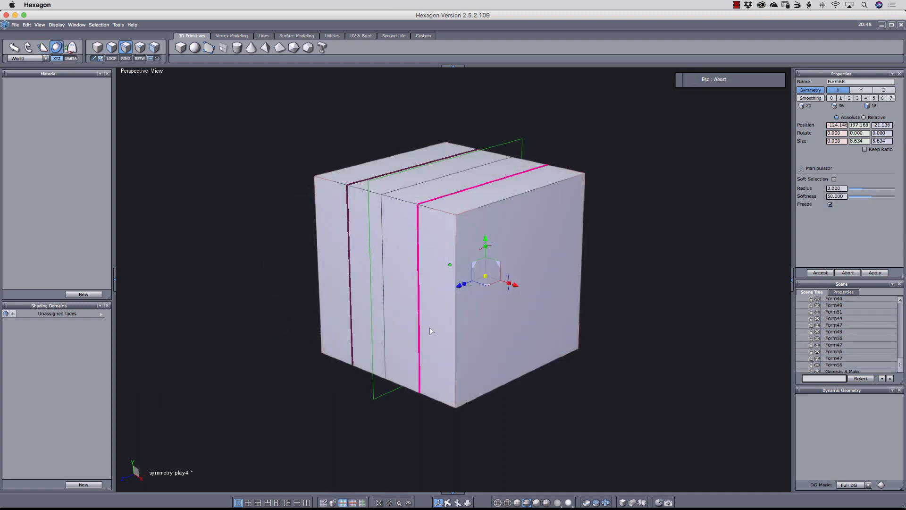
Apply Extract Fillet to the cube's two mirrored edge loops and to its large X-side face
key("b")
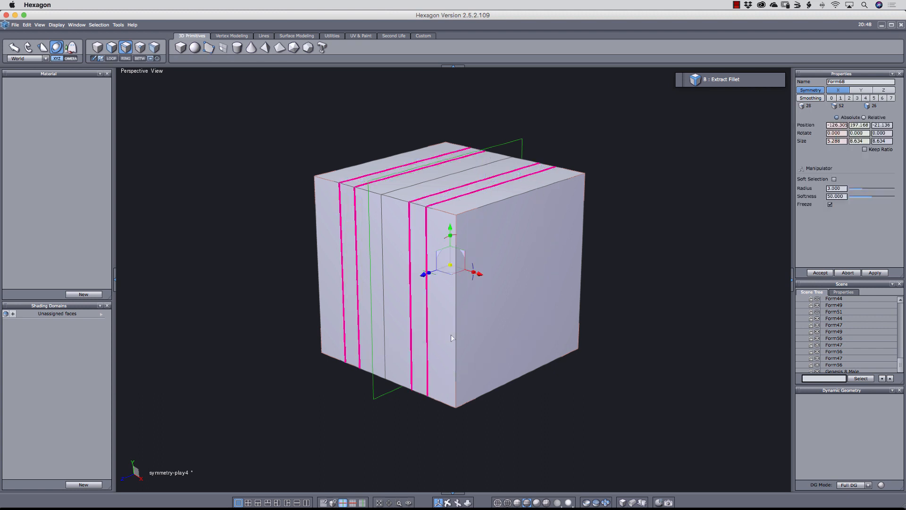
left_click(456, 354)
key("F1")
left_click(518, 324)
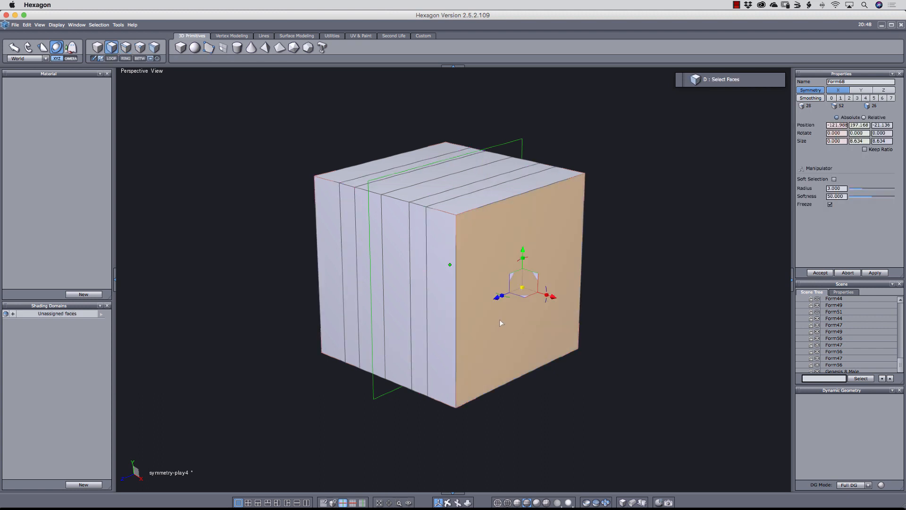
key("b")
left_click_drag(529, 202, 473, 217)
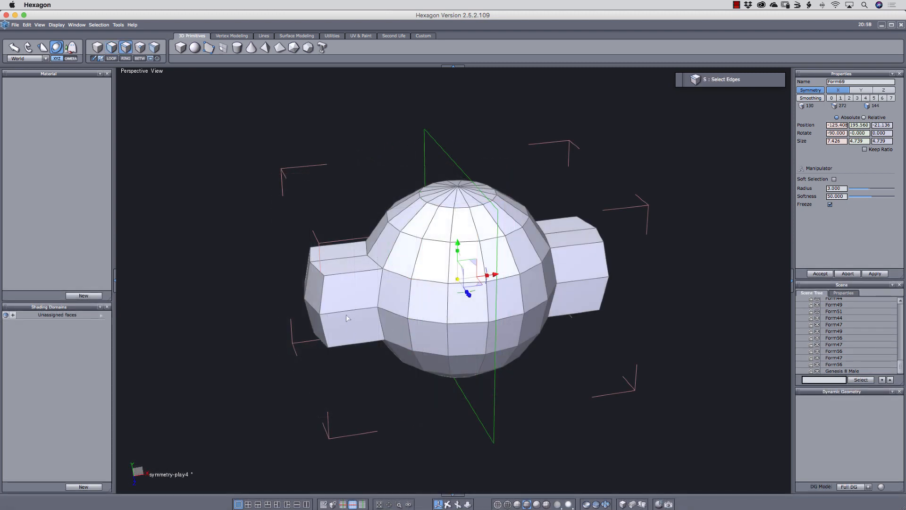
Select the edge ring around the sphere's mirrored arms and connect it to add a loop halfway along them
left_click(349, 311)
key("alt+r")
key("shift+x")
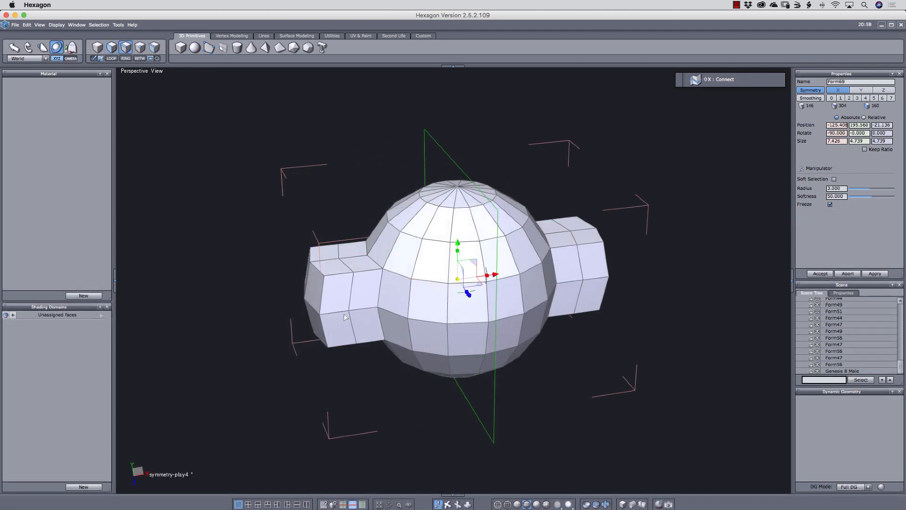
Use Free Tessellate on the symmetric sphere to cut new edges at the upper and lower side corners of its opening
middle_click_drag(345, 317, 578, 352)
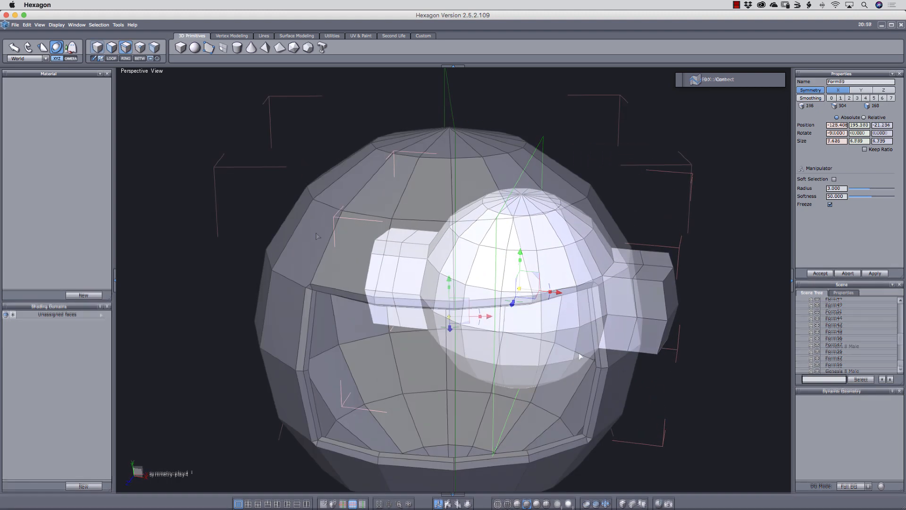
key("x")
left_click(308, 287)
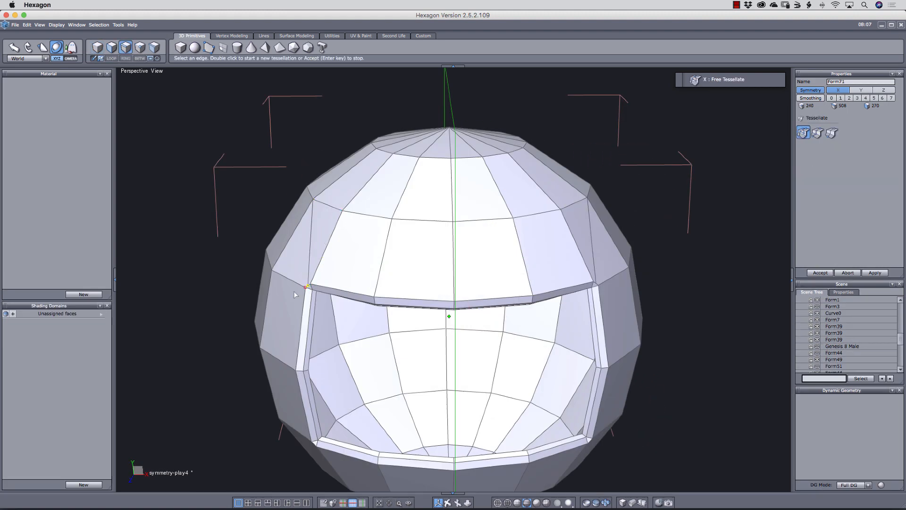
key("Return")
middle_click_drag(311, 288, 330, 425)
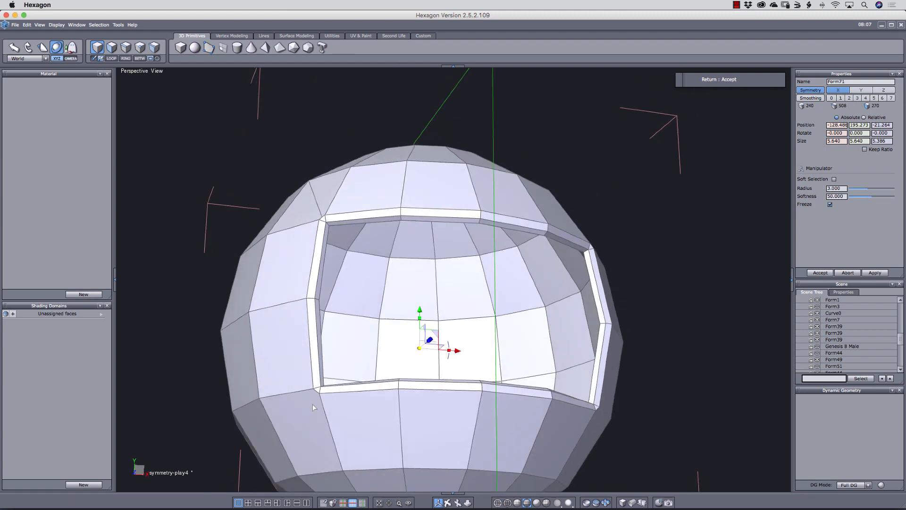
key("x")
left_click(315, 391)
key("Return")
Close the open end of the box model's X-side flange and its mirrored counterpart
middle_click_drag(552, 349, 414, 367)
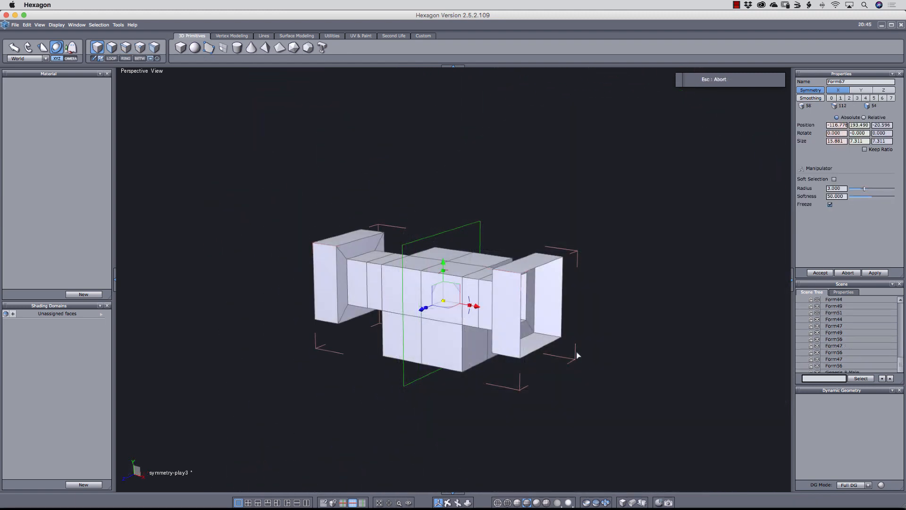
key("shift+f")
left_click(538, 337)
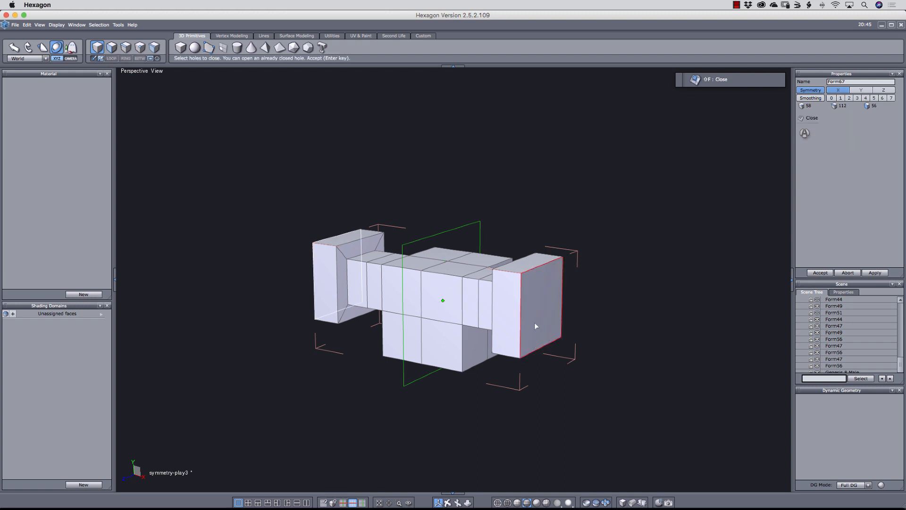
key("Return")
middle_click_drag(394, 331, 414, 325)
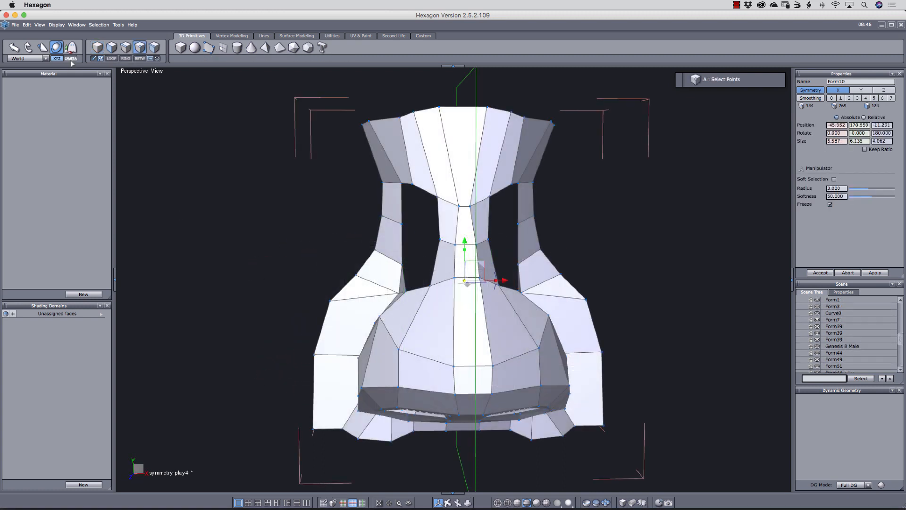
Build a four-point facet on the nose mesh in the lower front part of the side opening, next to the bridge
key("p")
middle_click_drag(415, 277, 480, 279)
left_click(411, 303)
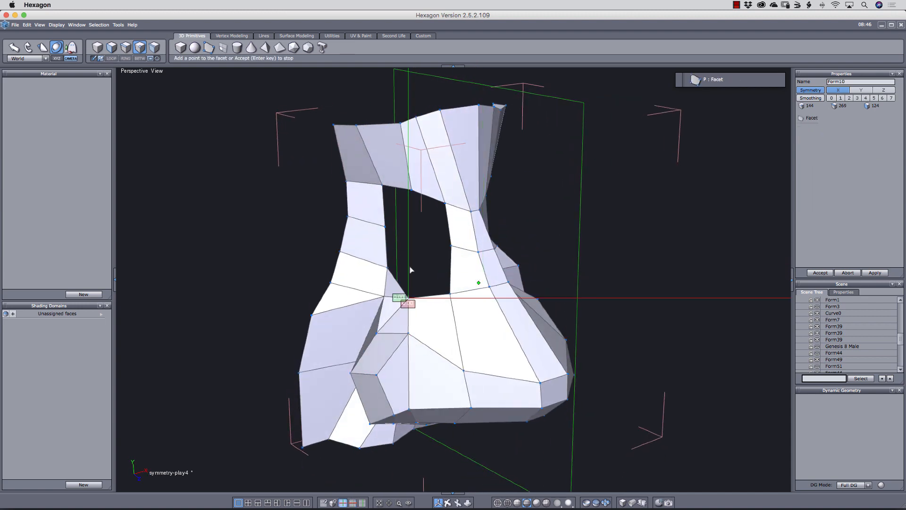
left_click(412, 244)
left_click(451, 245)
left_click(450, 293)
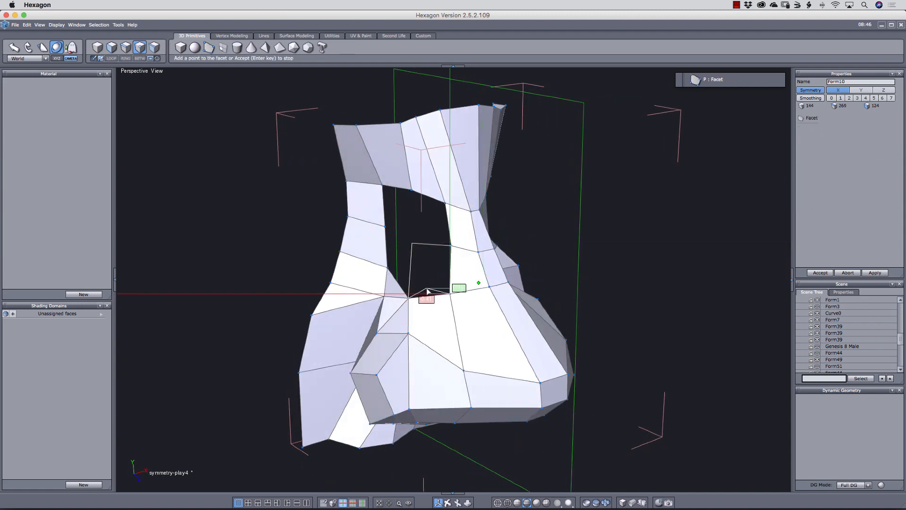
key("Return")
Add a four-point facet joining the new facet to the outer strip in the lower part of the nose's side opening
left_click(408, 298)
left_click(387, 268)
left_click(385, 226)
left_click(412, 243)
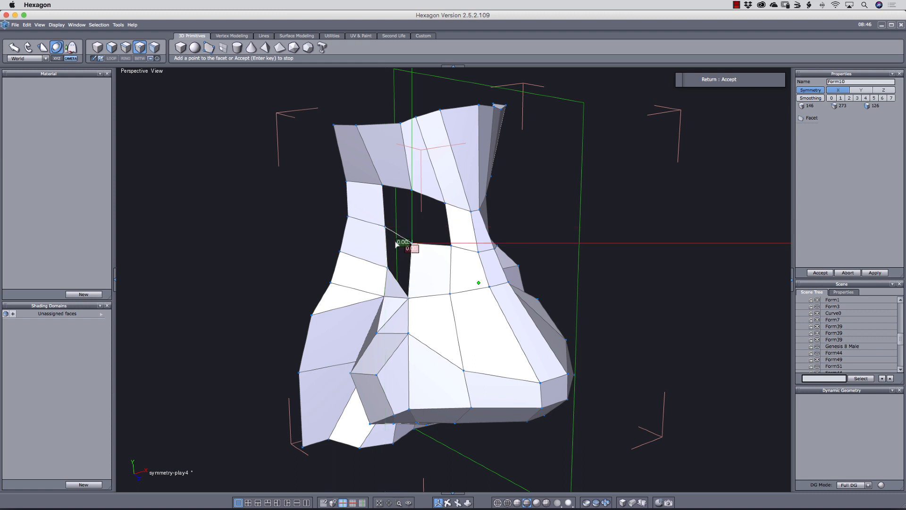
key("Return")
Add a four-point facet in the upper outer part of the nose's side opening, beside the outer strip
left_click(383, 184)
left_click(385, 227)
left_click(412, 243)
left_click(412, 190)
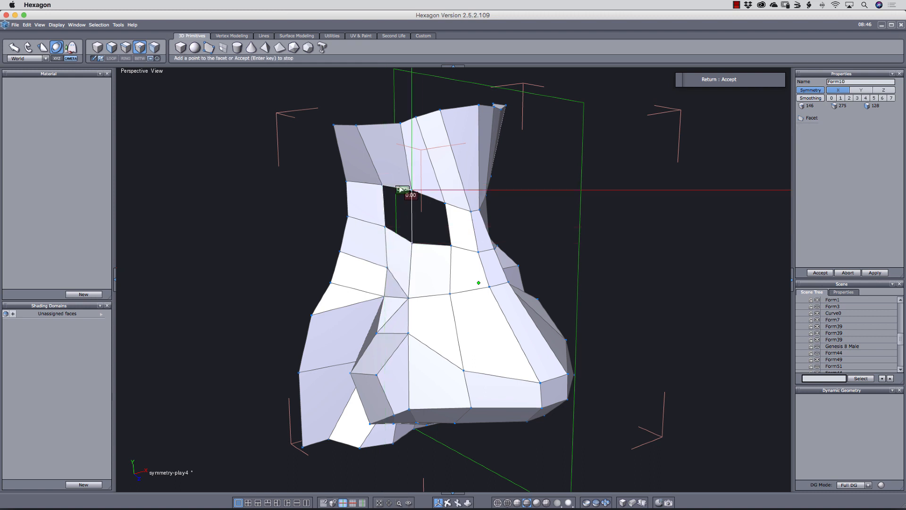
key("Return")
Fill the remaining upper gap beside the nose bridge with a four-point facet and end the Facet tool
left_click(412, 243)
left_click(411, 190)
left_click(444, 203)
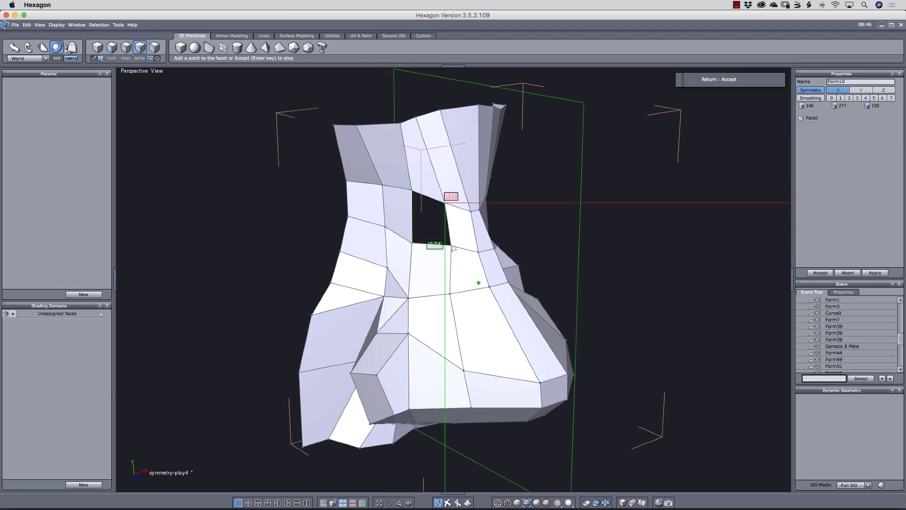
left_click(451, 245)
key("Return")
key("Escape")
middle_click_drag(616, 316, 515, 315)
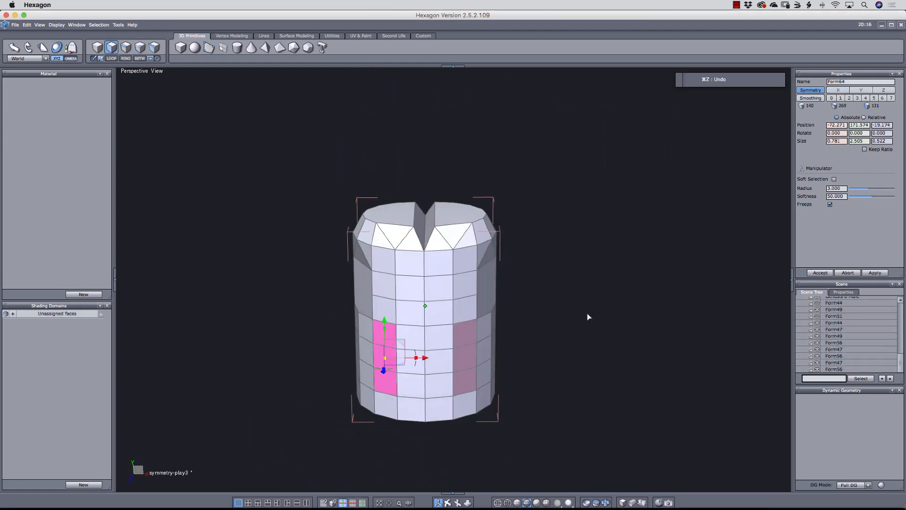
Apply Diamond Tessellation to the cylinder's three mirrored side faces, Quad Tessellation to a larger side face, and tessellate the half-round top face
key("alt+k")
middle_click_drag(413, 334, 384, 312)
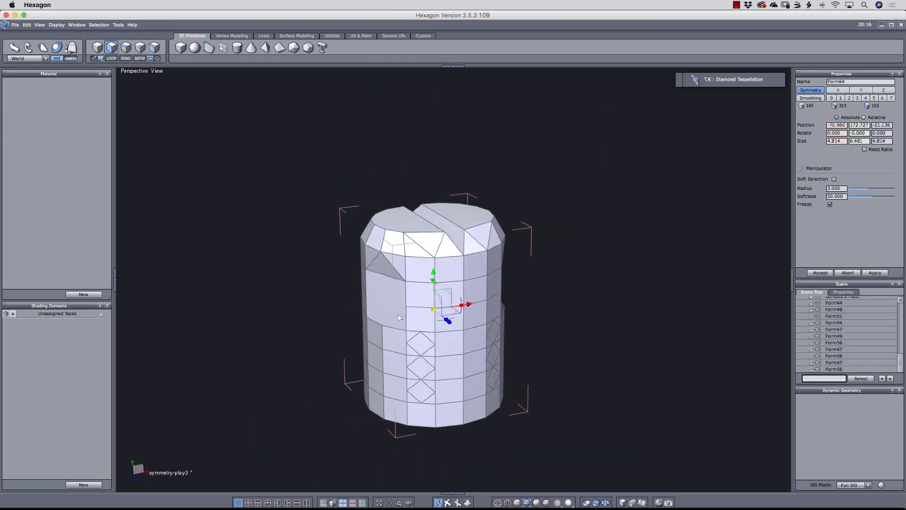
key("k")
left_click(382, 310)
middle_click_drag(354, 284, 377, 264)
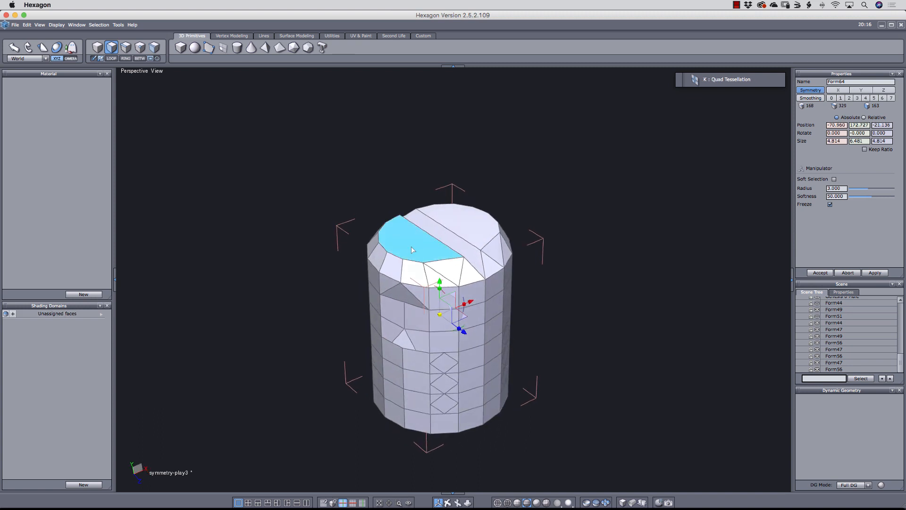
key("shift+k")
left_click(410, 243)
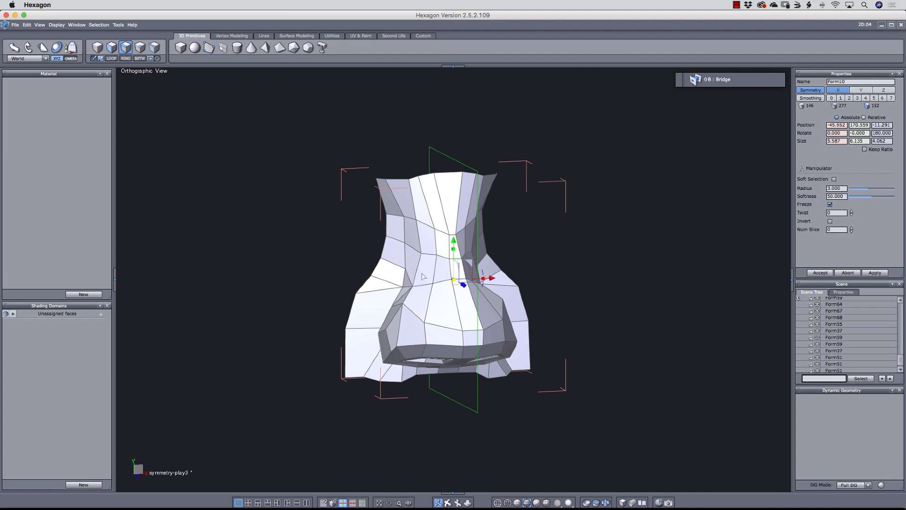
Try to bridge the nose mesh's vertical side edge to its mirrored counterpart with symmetry turned off
middle_click_drag(457, 273, 413, 262)
left_click(422, 265)
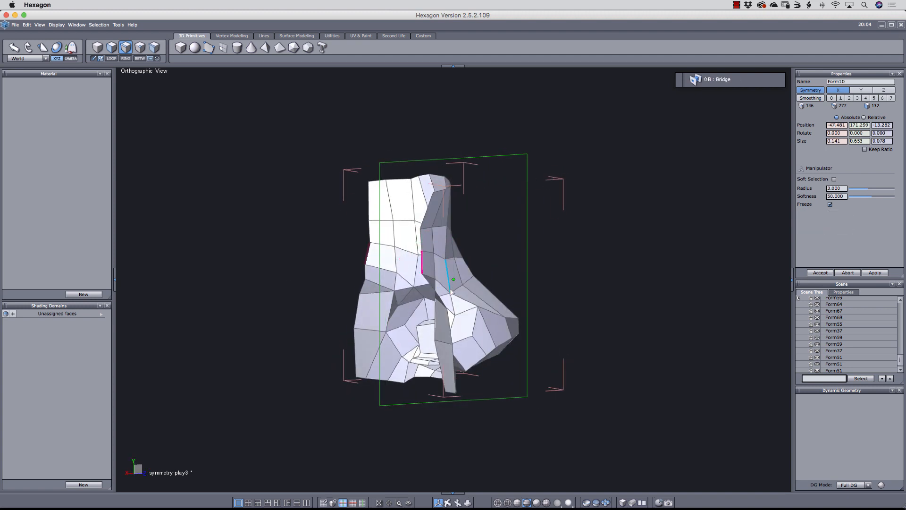
key("shift+b")
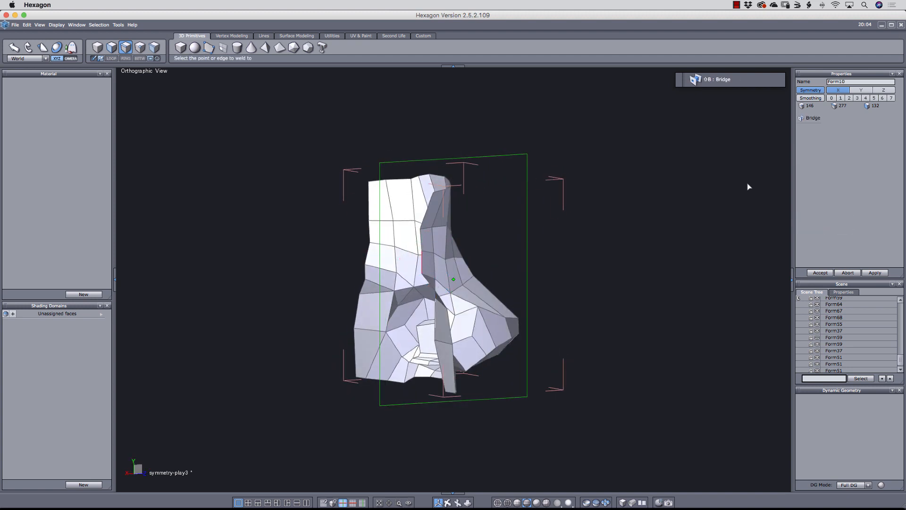
left_click(810, 90)
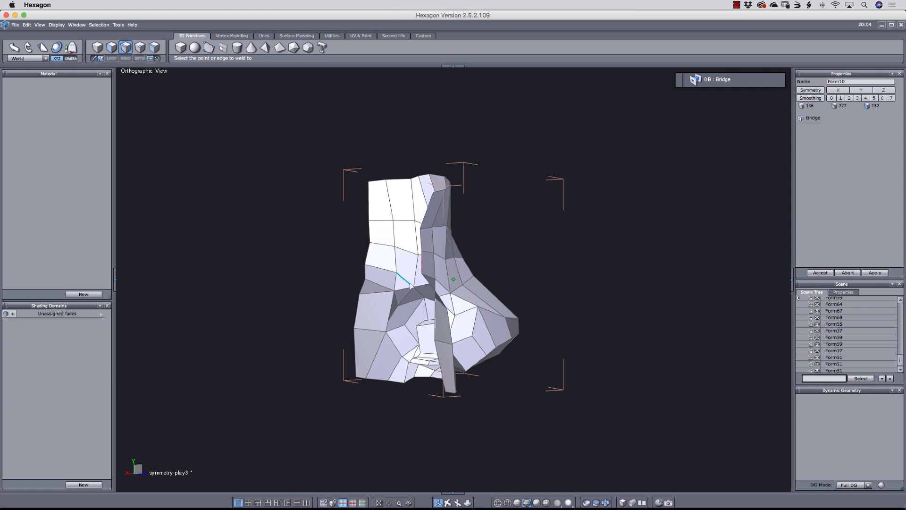
left_click(827, 272)
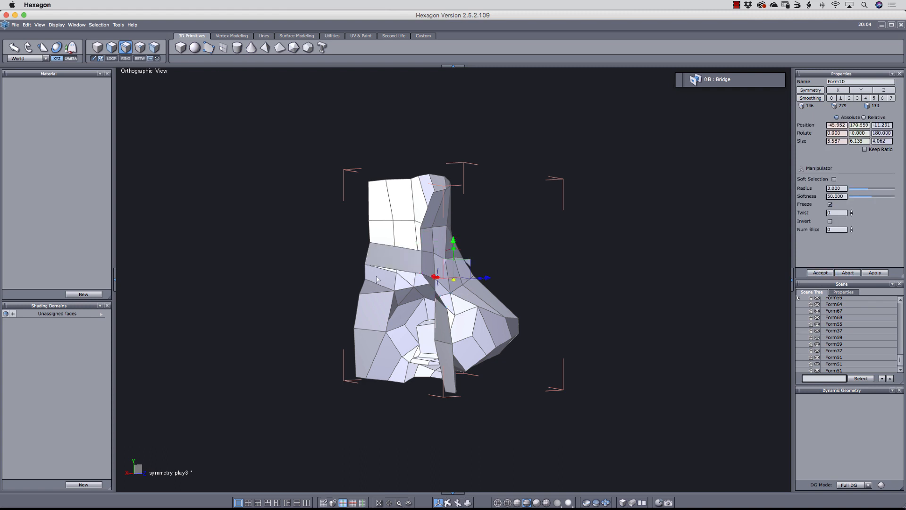
middle_click_drag(401, 305, 364, 315)
key("super+z")
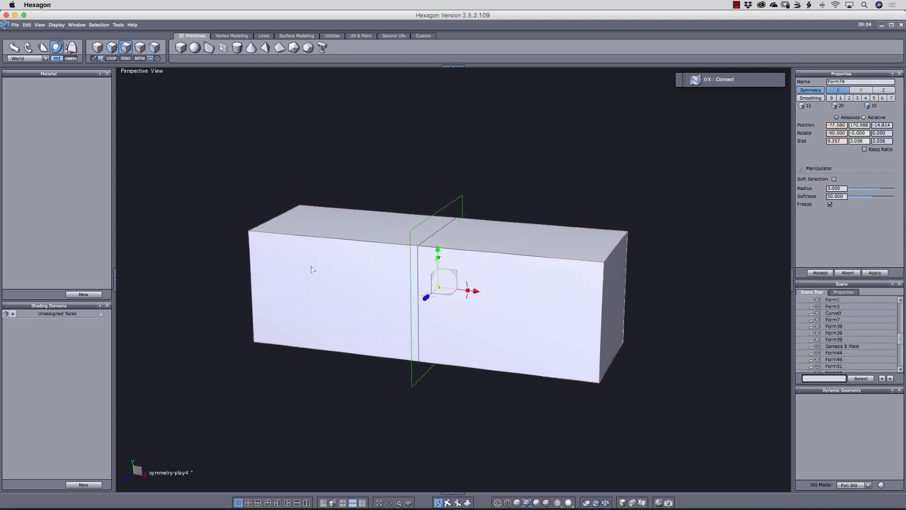
Try Connect and Tessellate by Slice on the long box with X symmetry active, and abort the tool
key("shift+x")
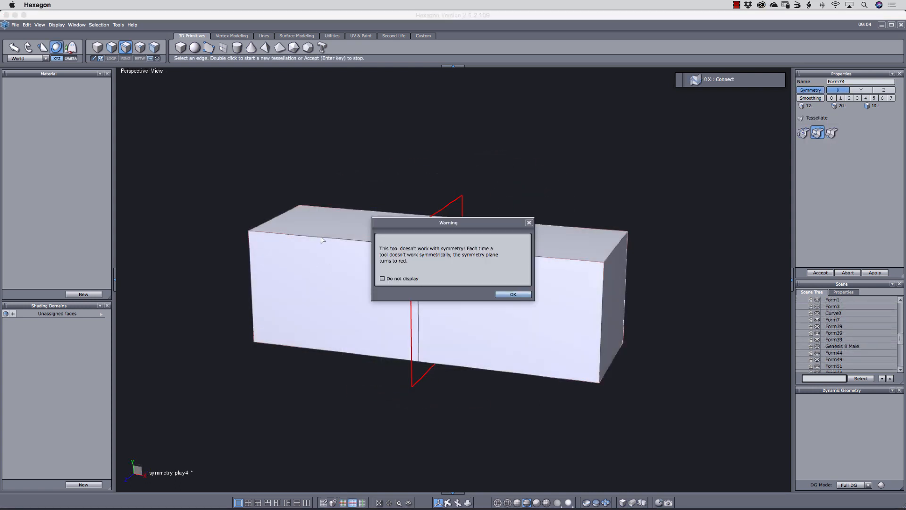
left_click(513, 295)
key("shift+s")
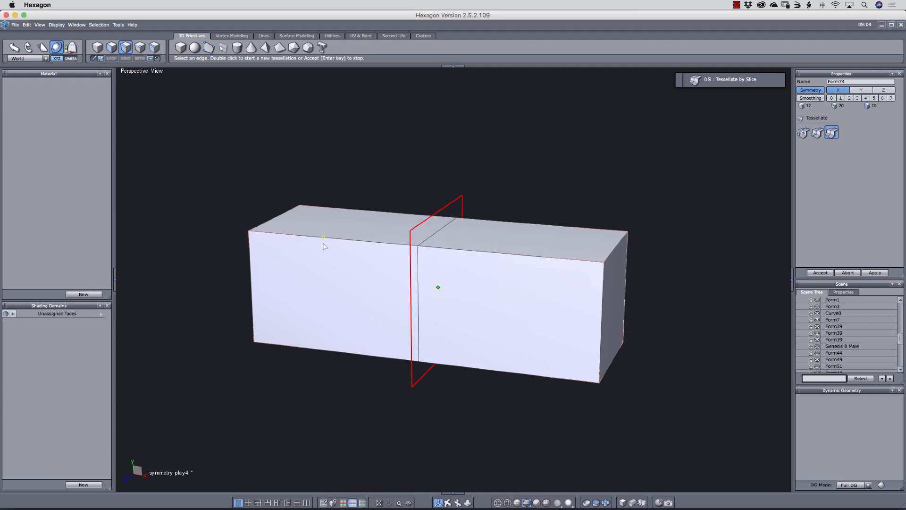
left_click(848, 272)
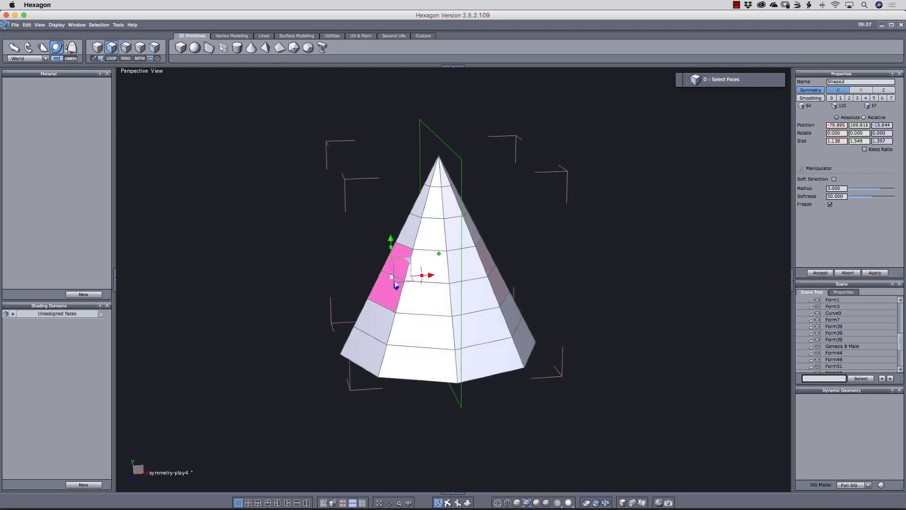
Try to remove the cone's two selected side faces and their mirrored faces with Cut
key("super+x")
mouse_move(609, 305)
middle_mouse_down()
mouse_move(541, 296)
mouse_move(594, 303)
middle_mouse_up()
key("super+z")
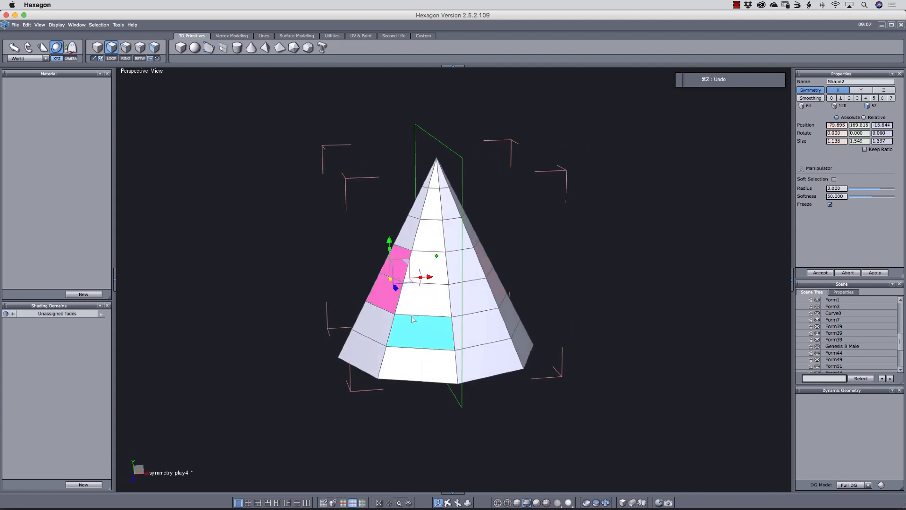
Delete the cone's selected mirrored side faces as well as the mirrored faces at its base
key("BackSpace")
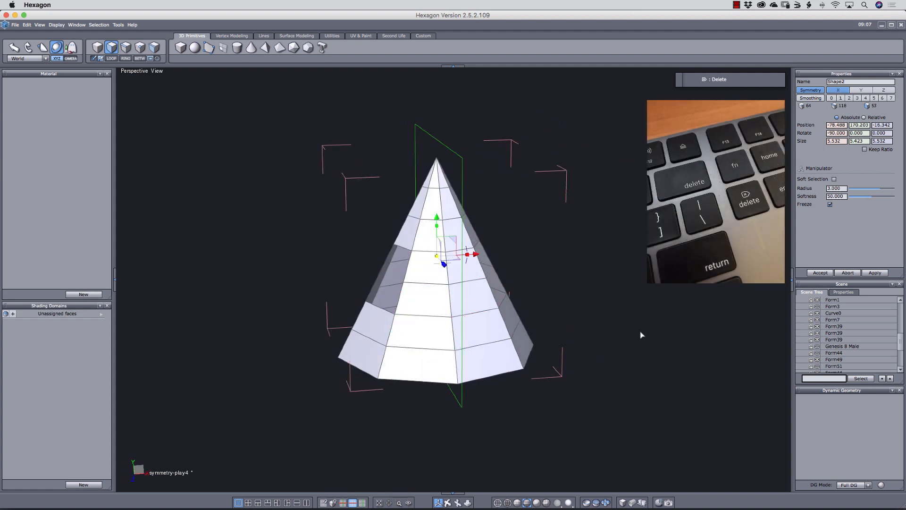
middle_click_drag(641, 334, 673, 339)
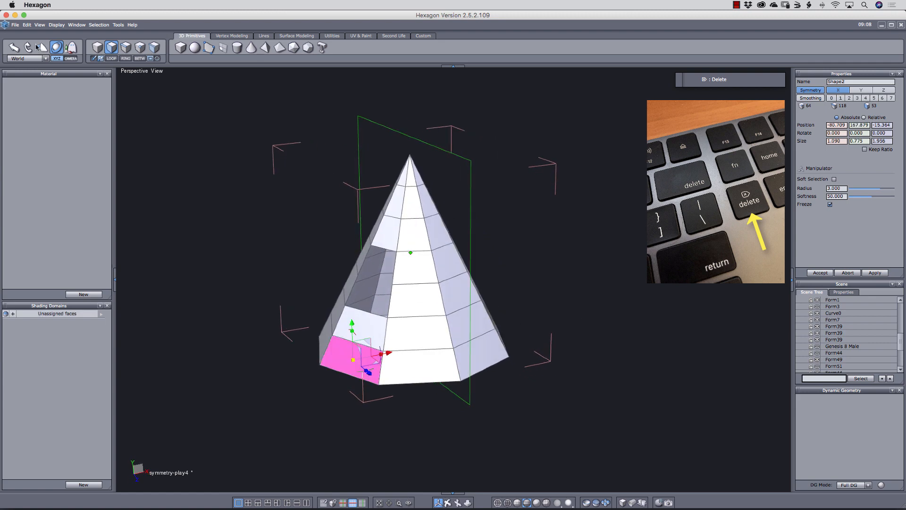
left_click(27, 24)
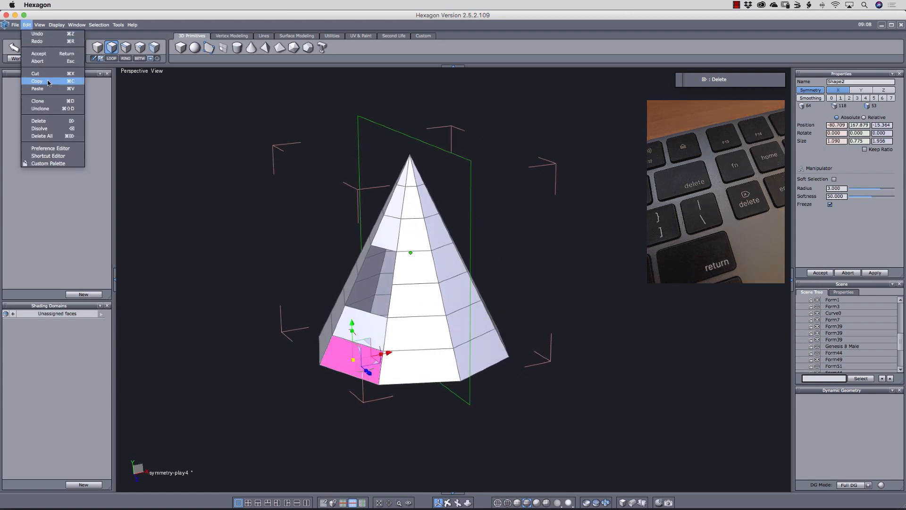
left_click(49, 122)
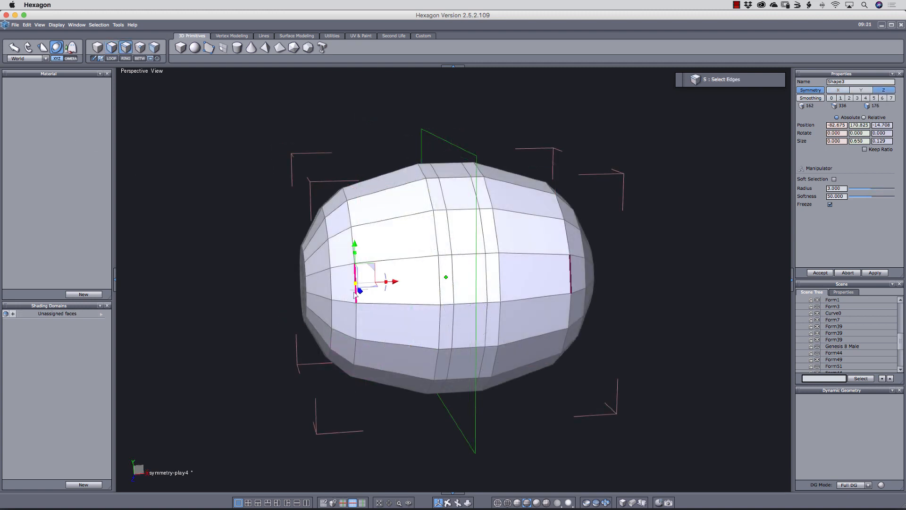
Try to slide the rounded form's mirrored edge loops inward from the side left of the symmetry plane with Move Edges - Along
left_click(355, 292)
key("j")
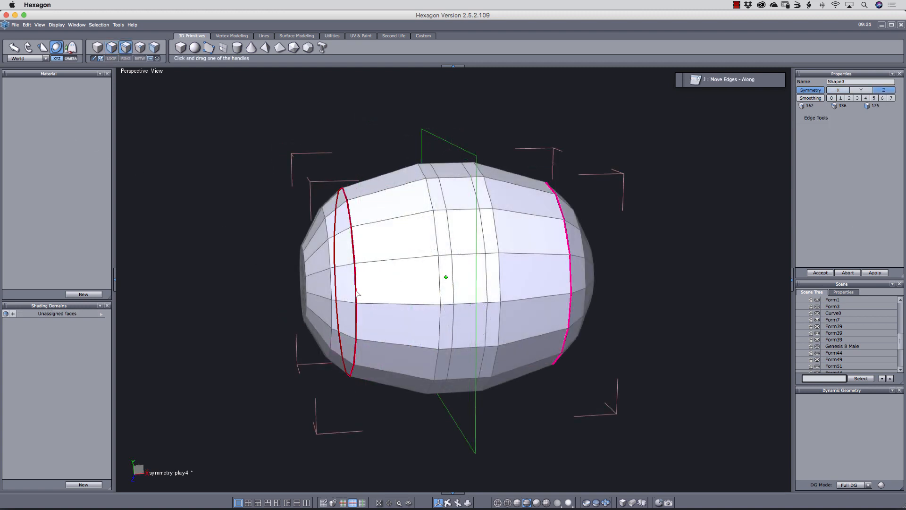
left_click_drag(355, 290, 419, 290)
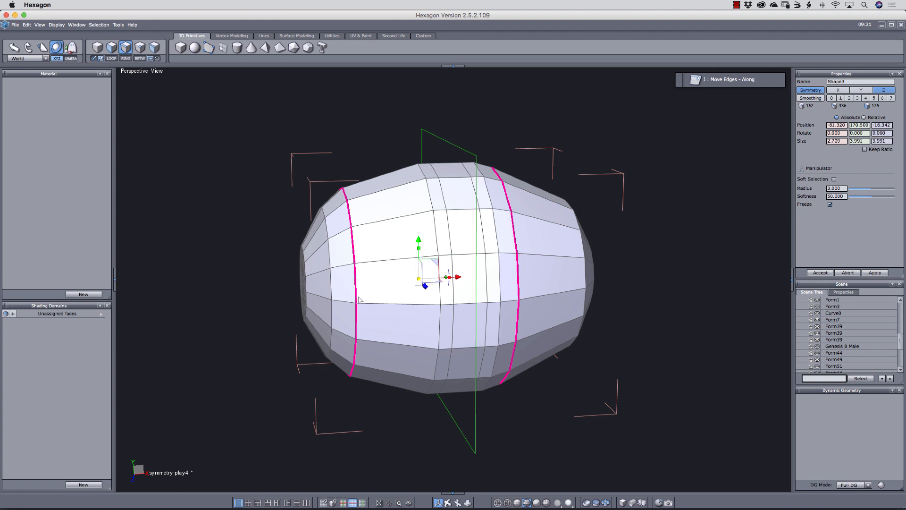
Select the rounded form's outer edge loop on the opposite side of the symmetry plane and slide it inward with Move Edges - Along
key("alt+e")
left_click(566, 290)
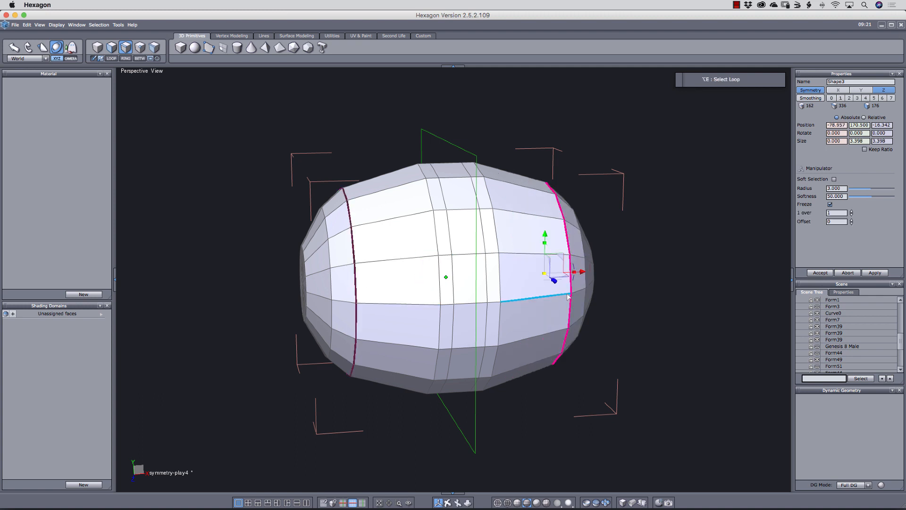
key("j")
left_click_drag(573, 297, 550, 297)
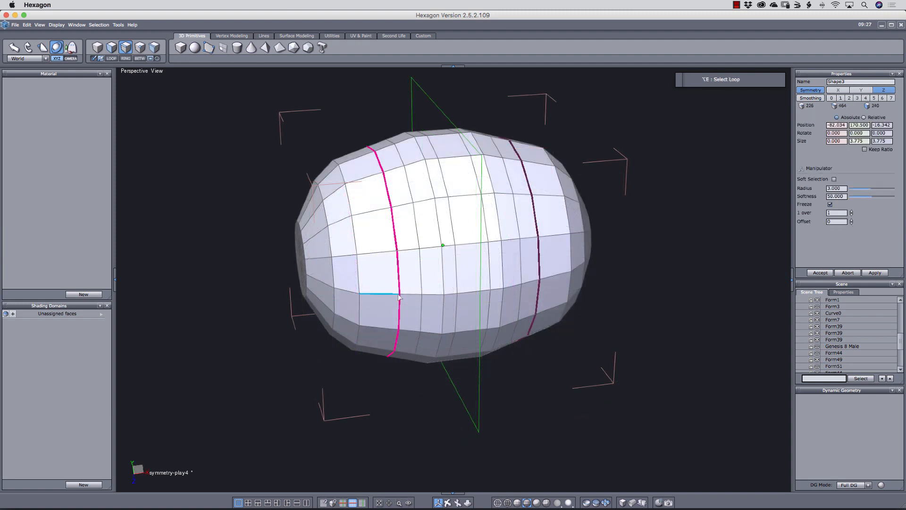
Extract a new edge loop from the rounded form's selected mirrored loop, sliding it outward with Extract Edge - Along
key("shift+a")
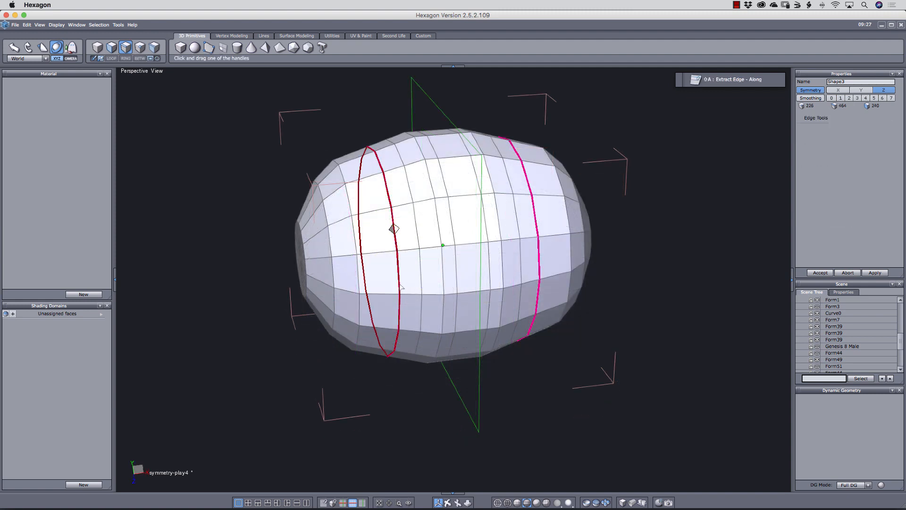
left_click_drag(389, 288, 370, 294)
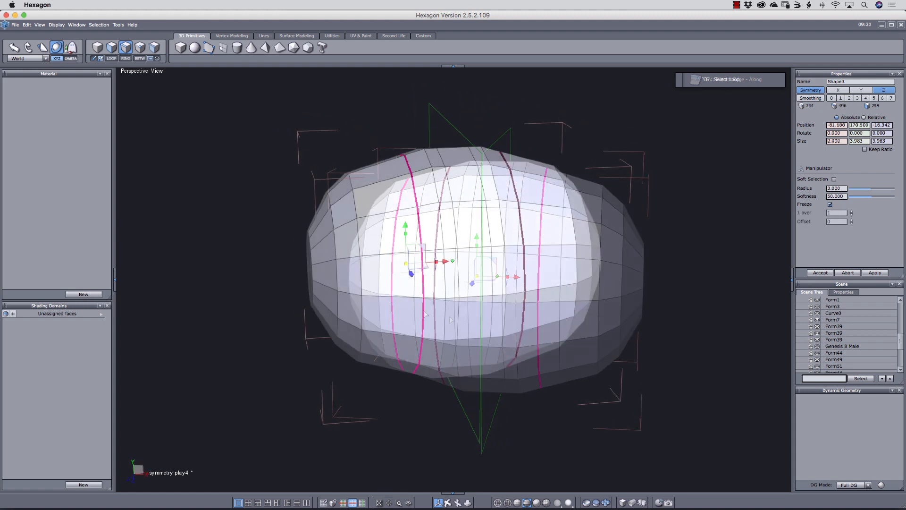
Try Edge Tools on the rounded form's selected mirrored loop, undo the edit and restart the command
key("shift+e")
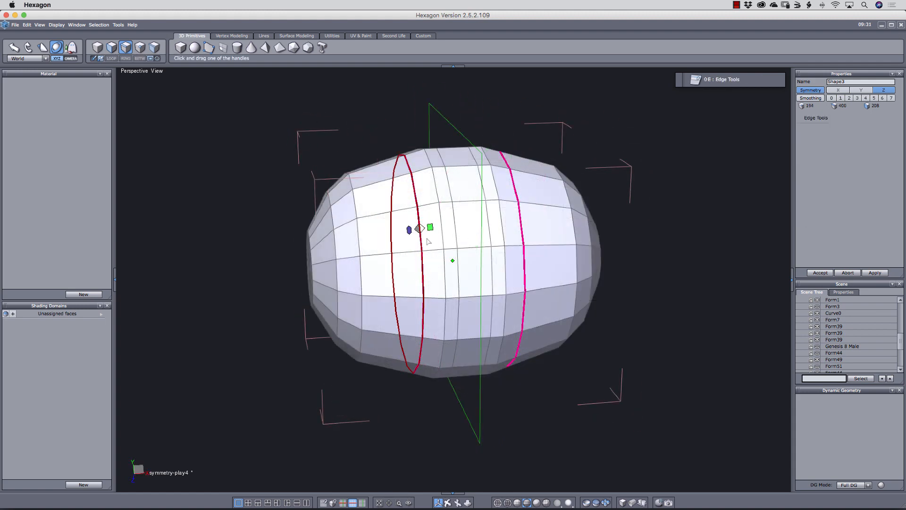
left_click_drag(419, 229, 355, 244)
key("super+z")
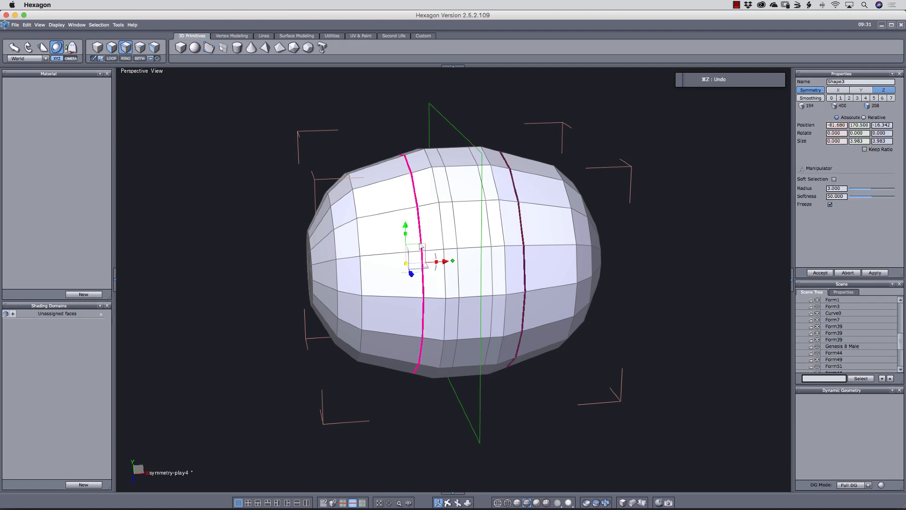
key("shift+e")
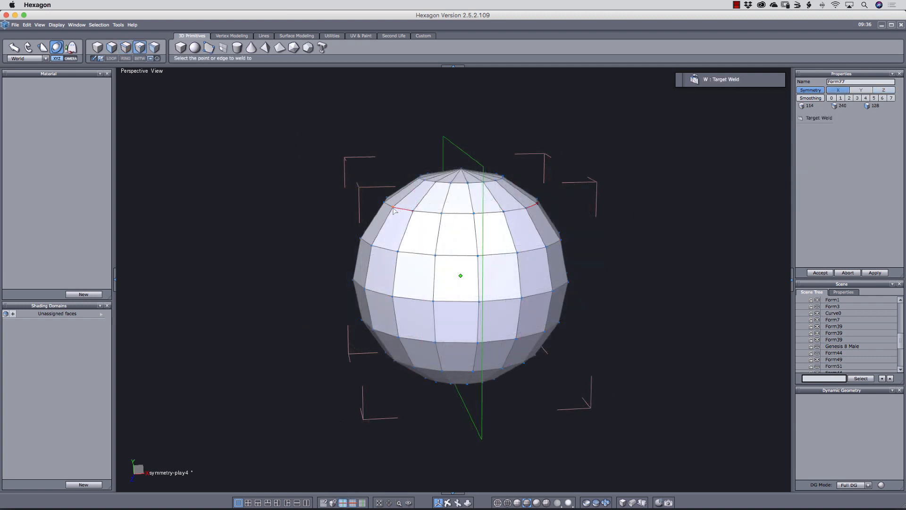
Target Weld three points on the sphere's side to their outer neighbours in successive rows, with mirrored welds
left_click(394, 211)
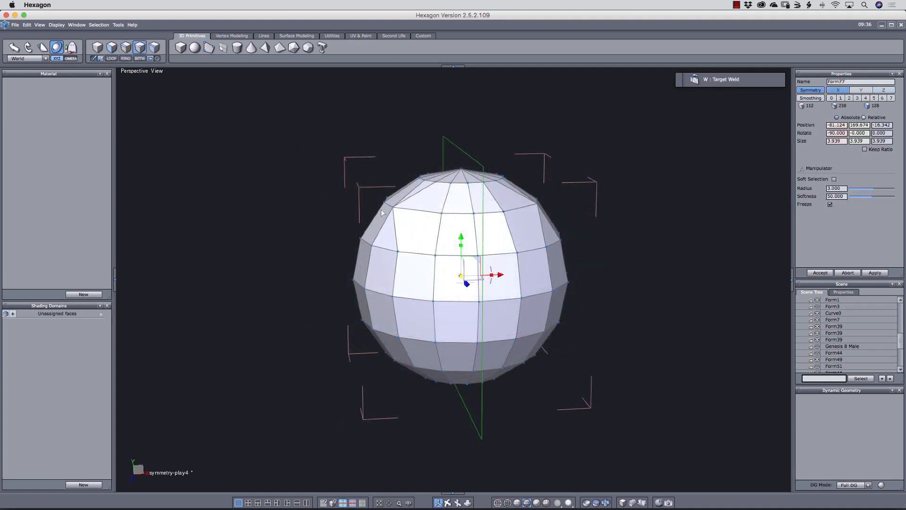
left_click(398, 251)
left_click(372, 245)
left_click(392, 296)
left_click(366, 288)
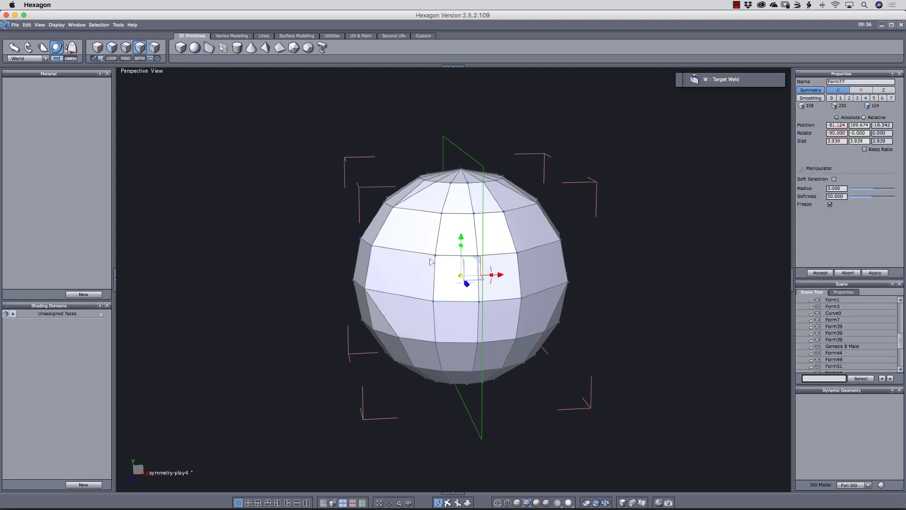
Merge neighbouring points on the sphere's side with Weld Points under symmetry, and undo the last weld
key("super+m")
left_click(373, 246)
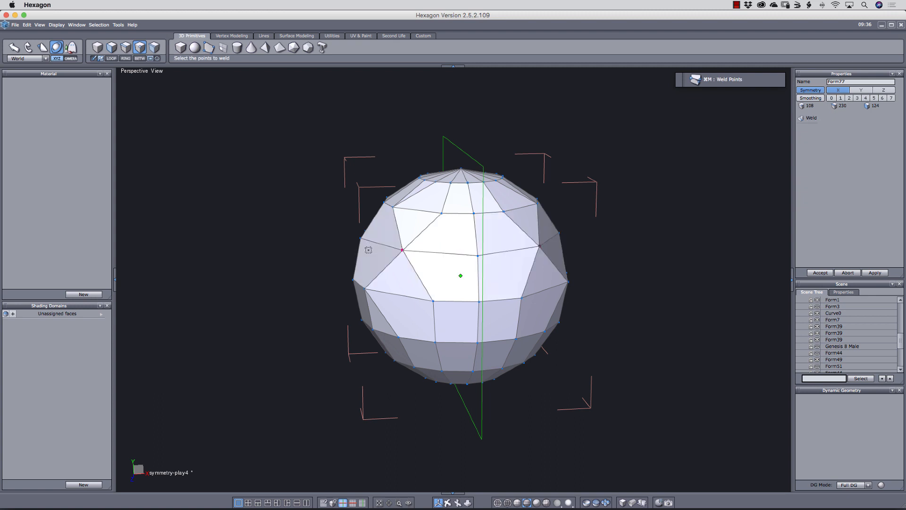
left_click(433, 301)
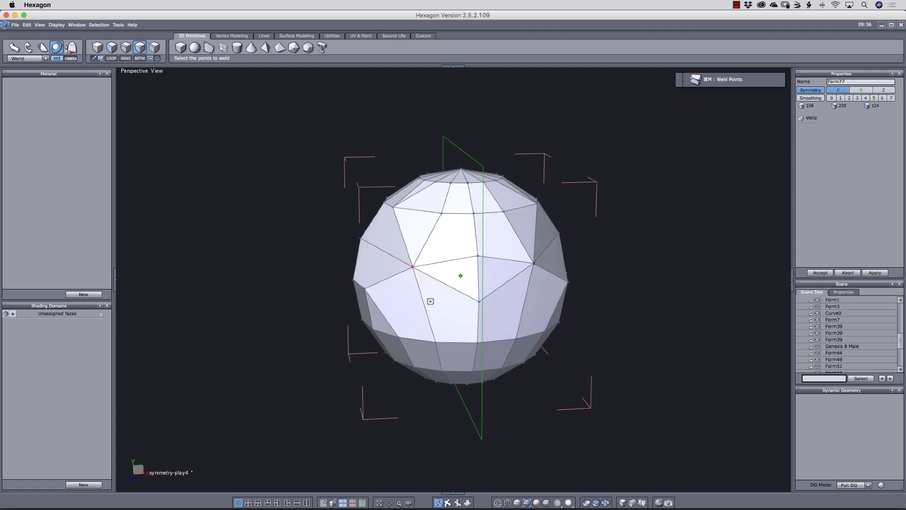
key("super+z")
Extrude a side face of the sphere and its mirrored face far outward with Extrude Surface
left_click(377, 292)
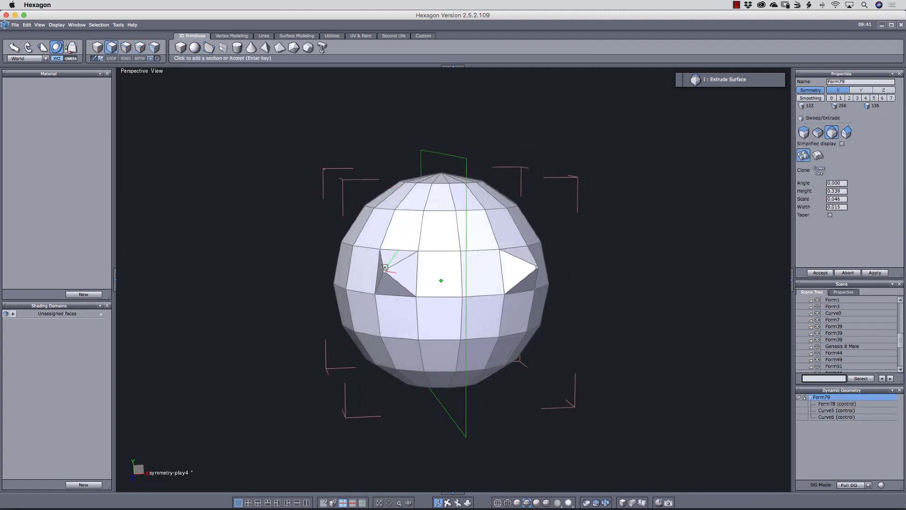
left_click_drag(401, 264, 300, 250)
key("Return")
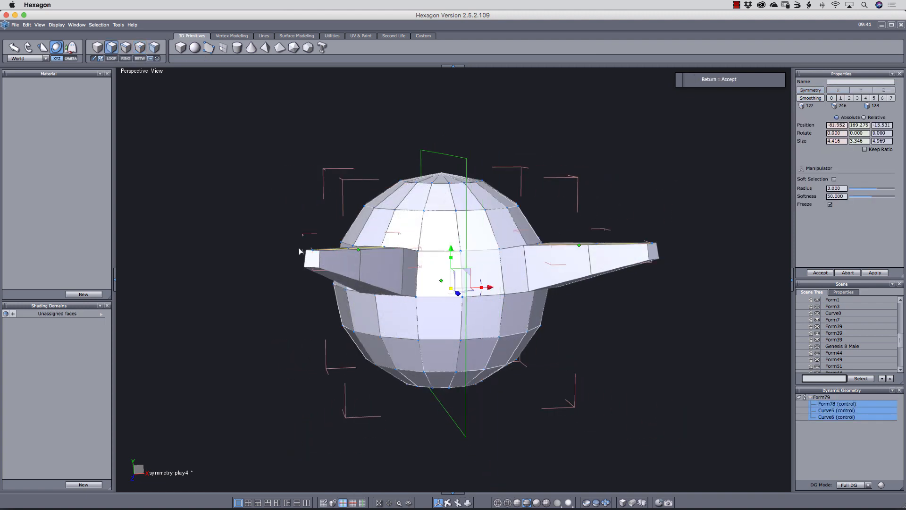
left_click(799, 397)
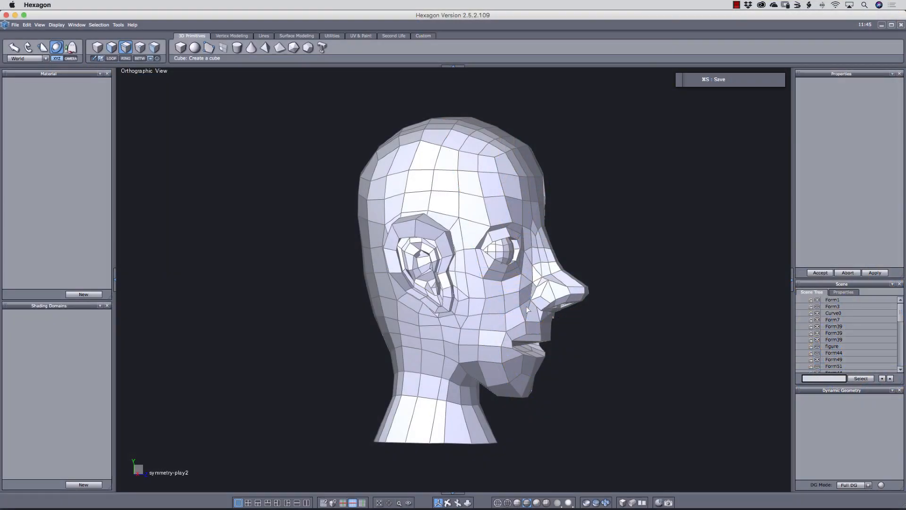
Select the whole head mesh, bring up the vertex modelling tools and view the face from the front
key("f")
left_click(504, 317)
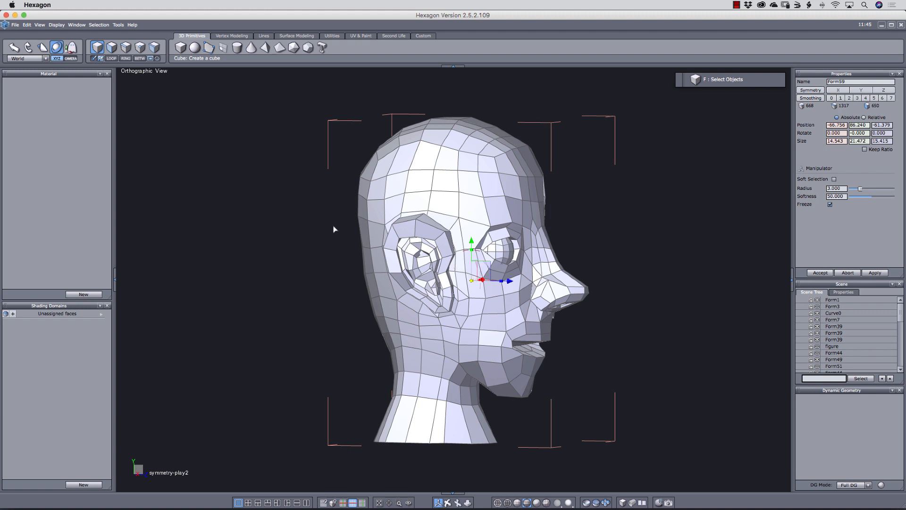
left_click(296, 35)
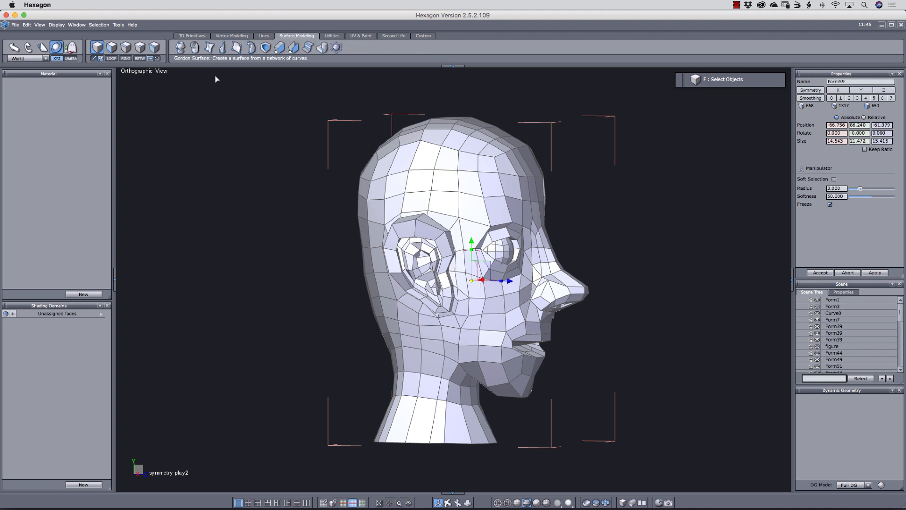
left_click(233, 36)
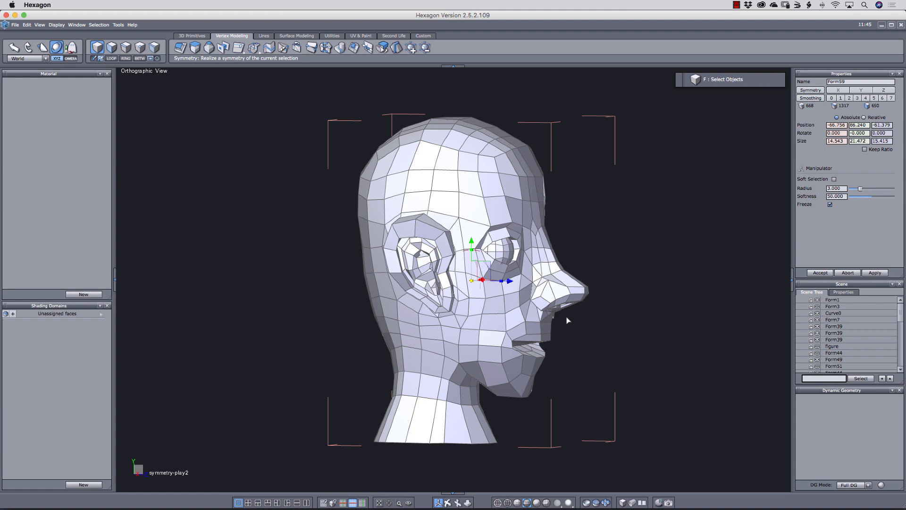
middle_click_drag(688, 314, 537, 319)
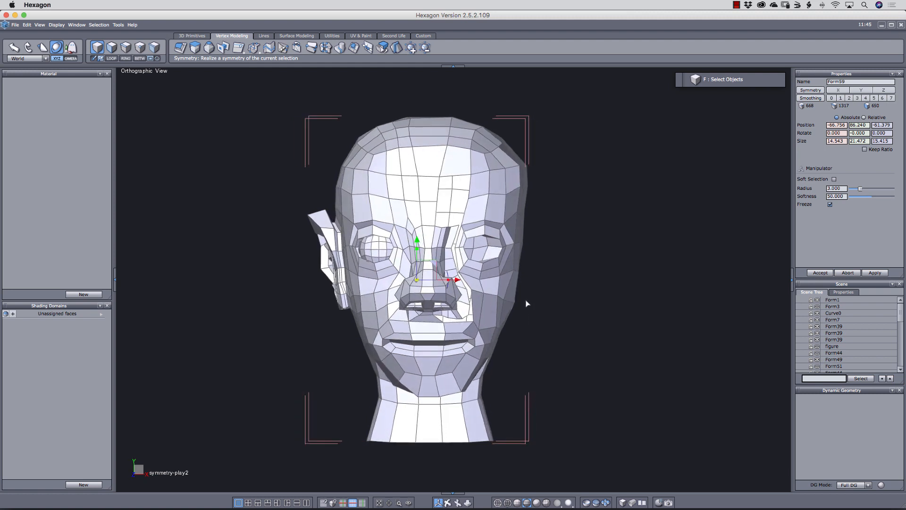
Select the ring of horizontal edges down the middle of the head and split it with Connect
key("s")
left_click(428, 203)
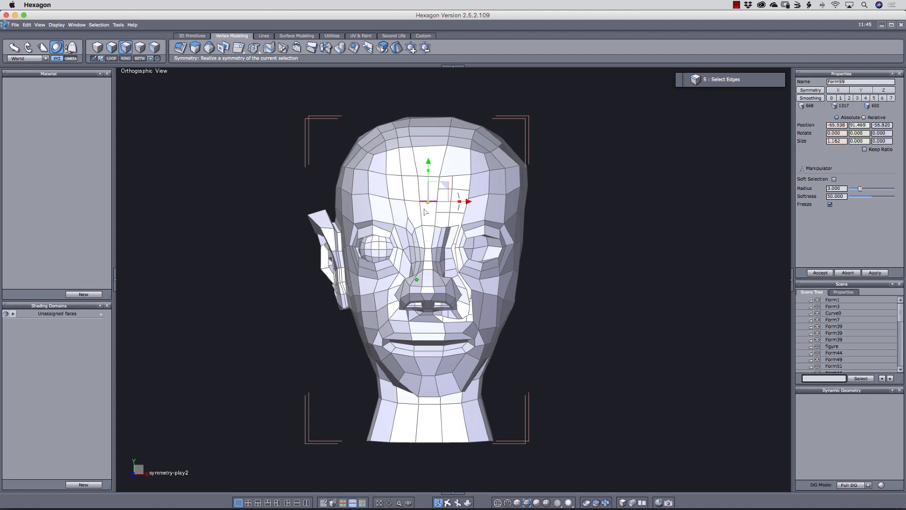
key("alt+r")
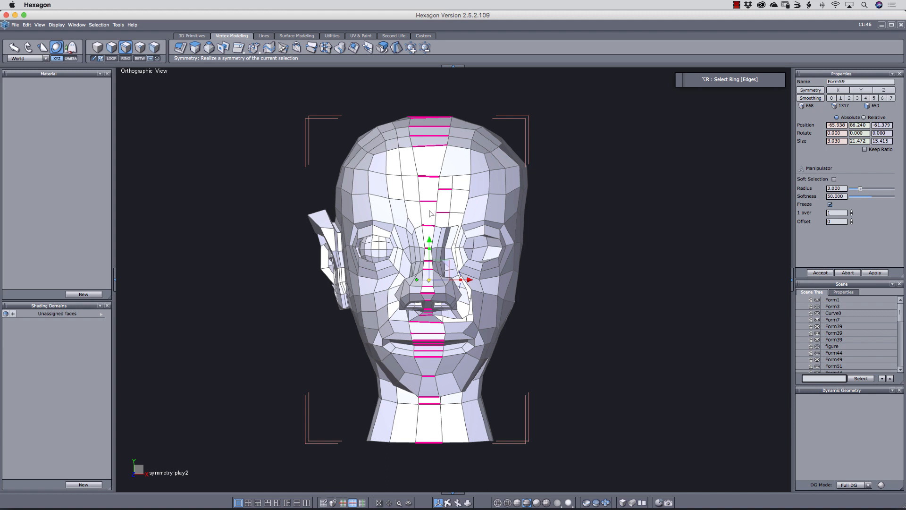
key("shift+x")
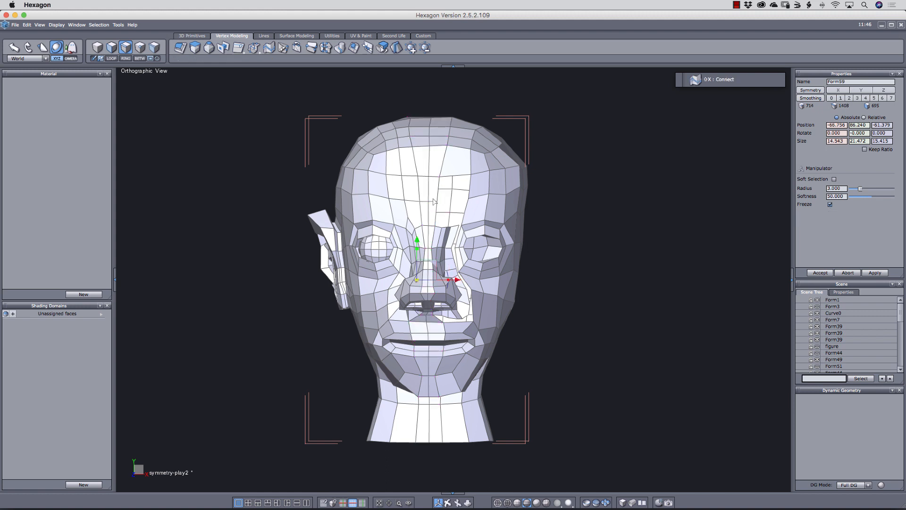
Select the face loop beside the head's new centre line, on the side without an ear, and cut it away
key("d")
left_click(434, 201)
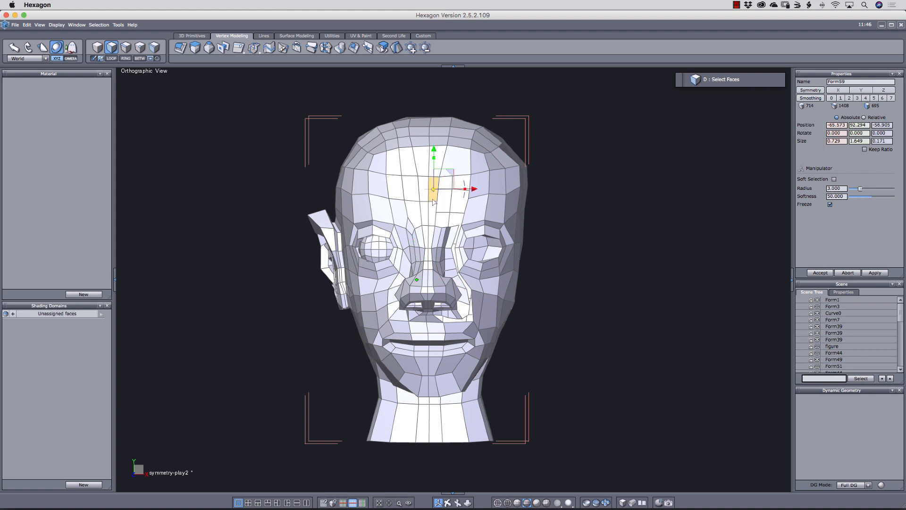
key("alt+e")
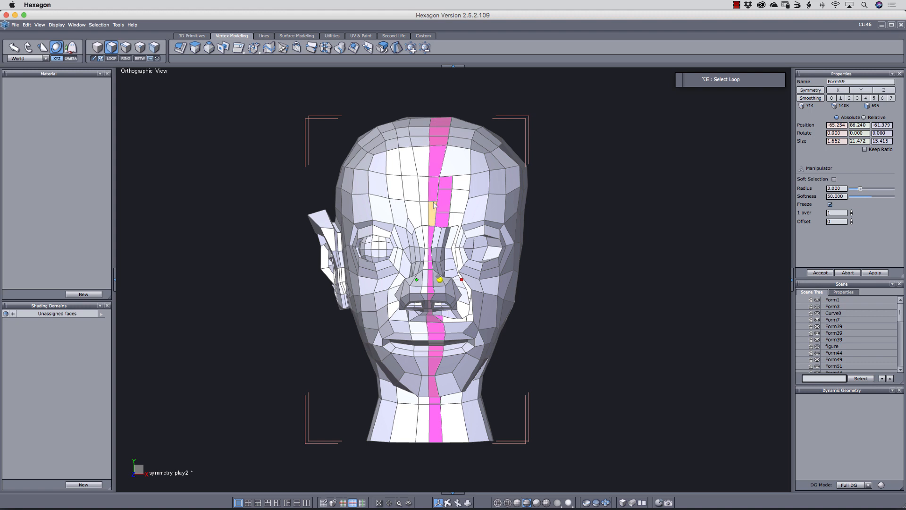
key("super+x")
Grow a selection from a forehead face over the separated earless half of the head and cut it away
left_click(457, 171)
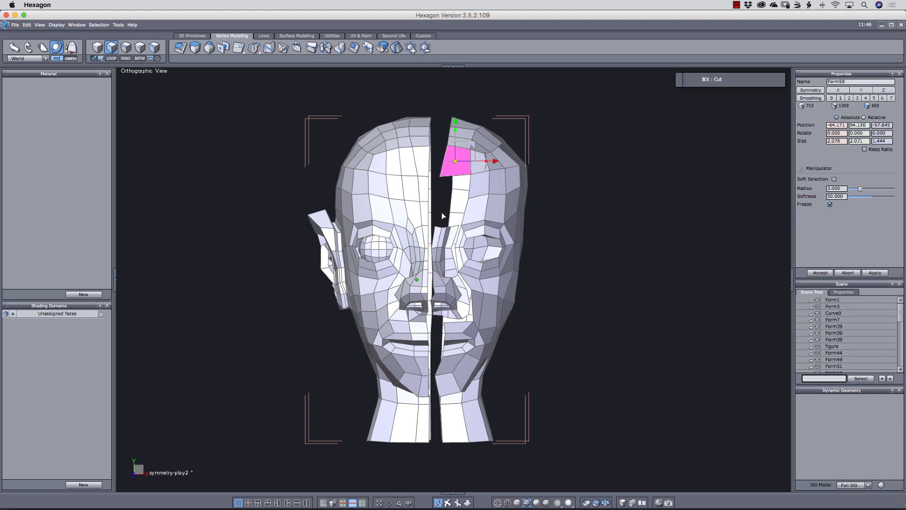
key("equal")
key("equal")
key("equal")
key("equal")
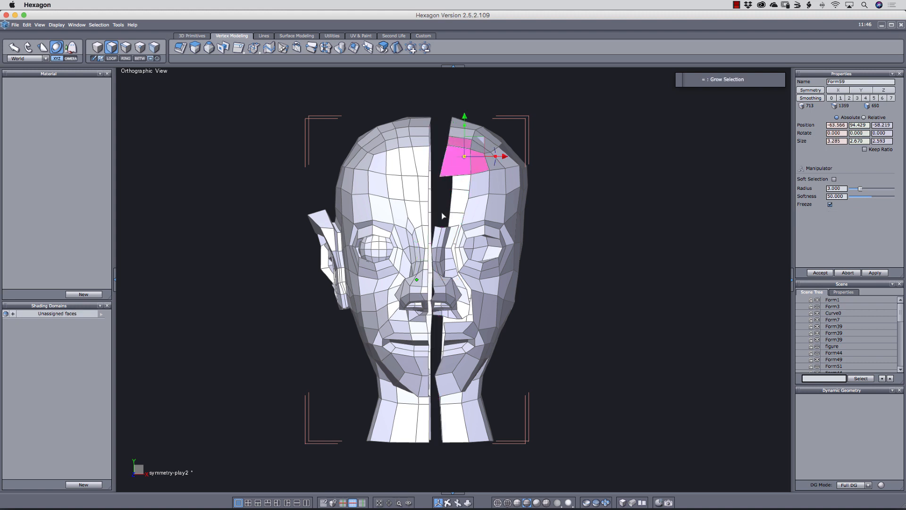
key("equal")
key("equal")
key("equal")
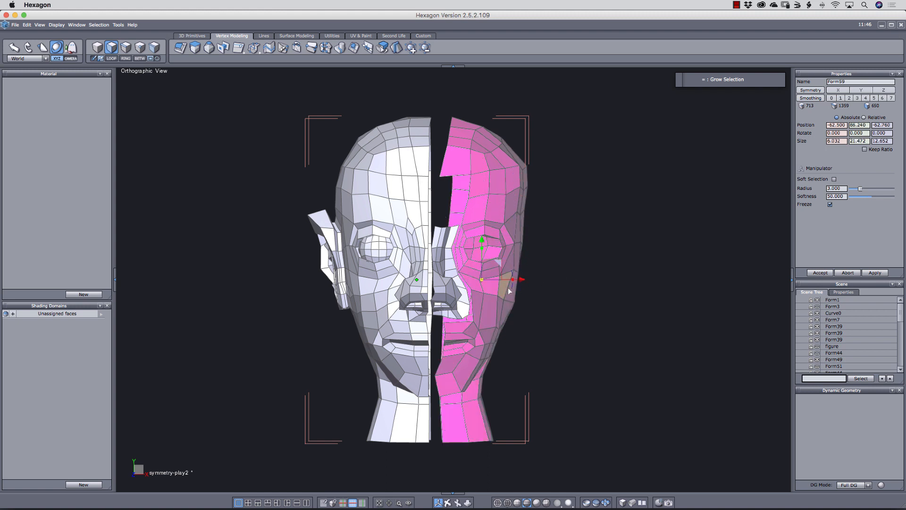
key("super+x")
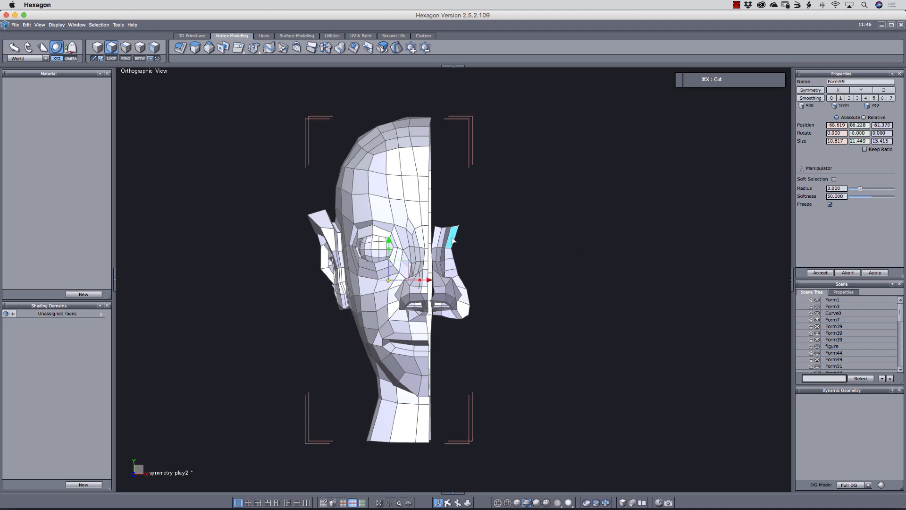
Grow a selection over the leftover half of the nose beyond the centre line and cut it away
left_click(452, 241)
key("equal")
key("equal")
key("equal")
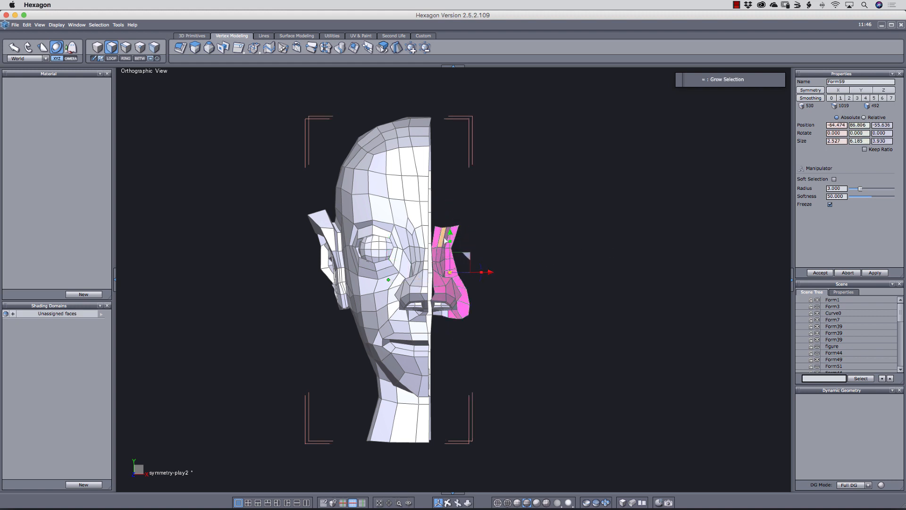
key("super+x")
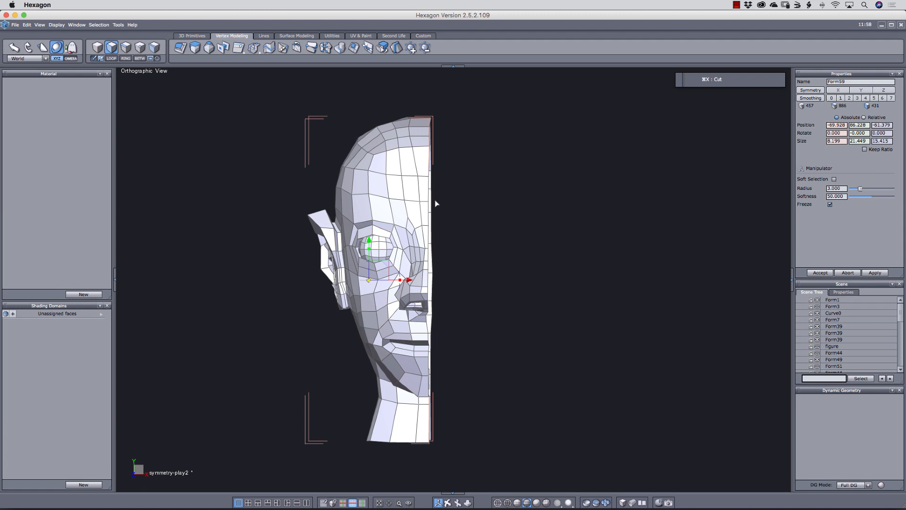
Select the open border edge loop running along the remaining half head's centre cut
mouse_move(566, 243)
right_mouse_down()
mouse_move(541, 253)
mouse_move(578, 250)
right_mouse_up()
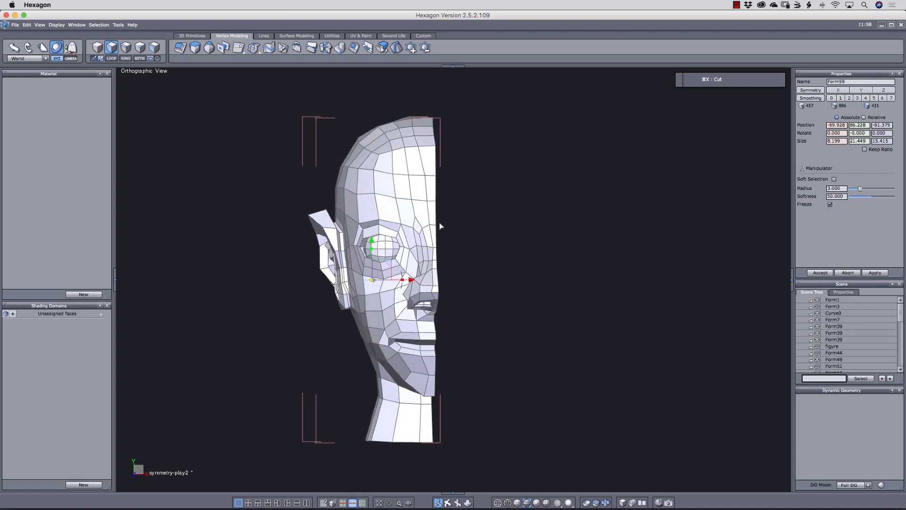
key("s")
left_click(435, 214)
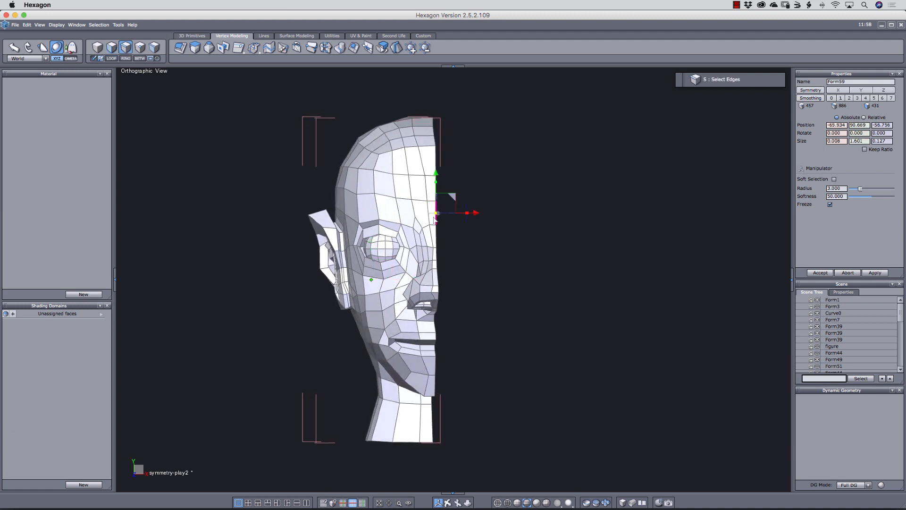
key("alt+e")
right_click_drag(552, 250, 548, 251)
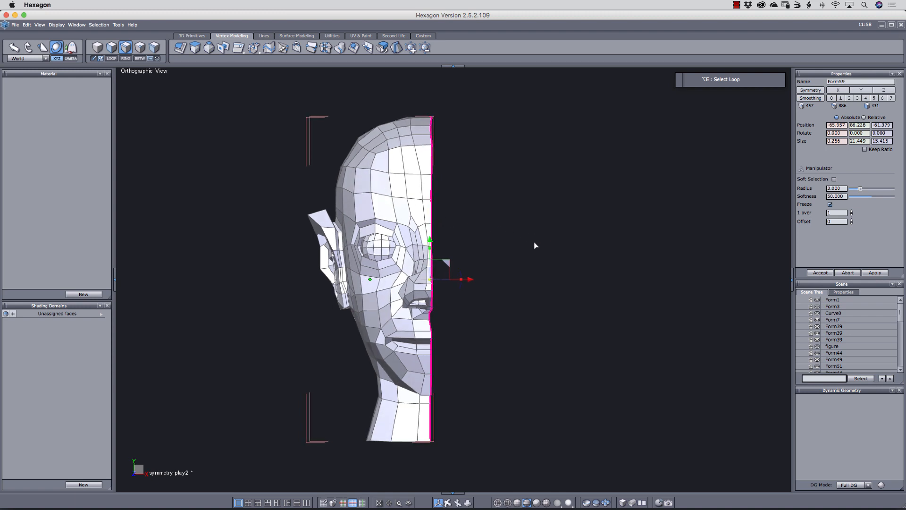
Flatten the half head's centre border loop by setting its X size to 0
key("0")
key("0")
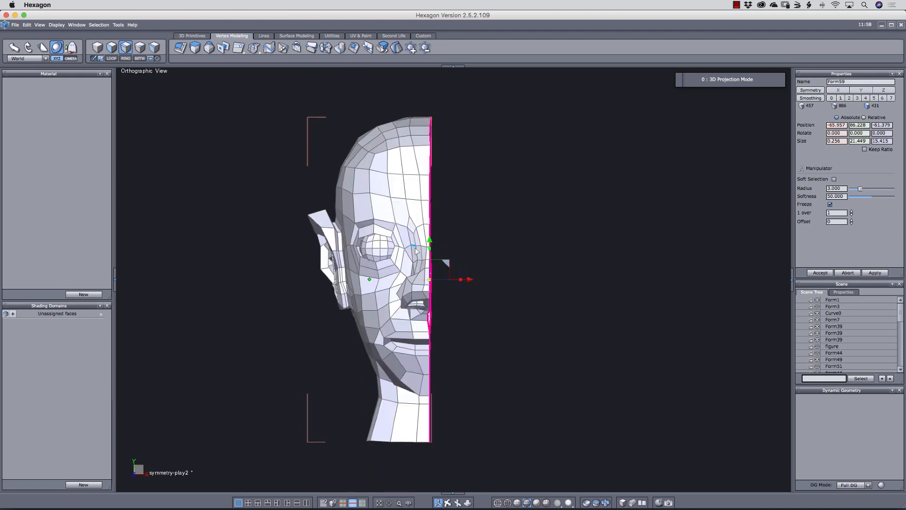
scroll(417, 251, "up", 2)
middle_click_drag(473, 223, 472, 260)
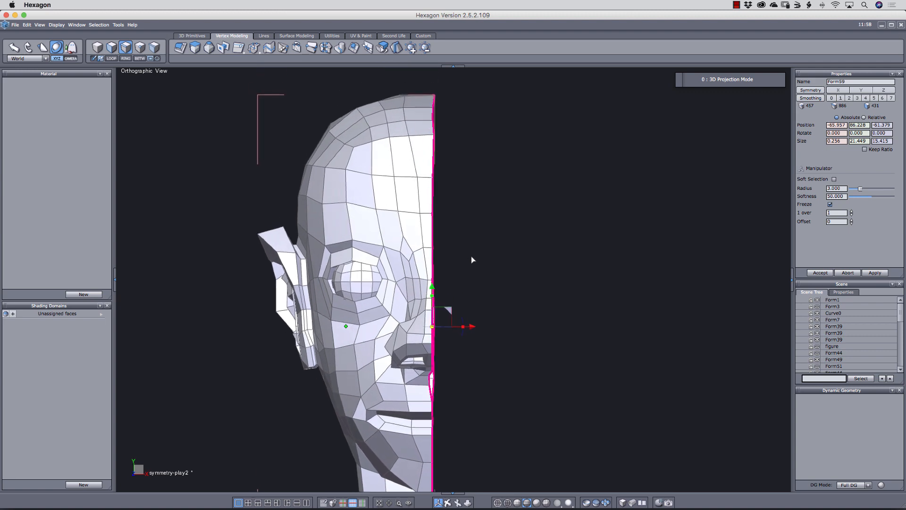
key("0")
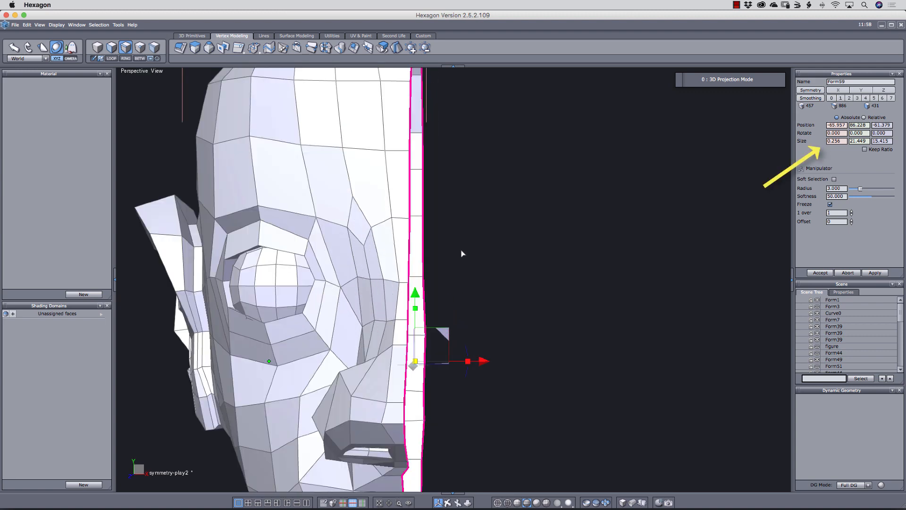
scroll(498, 264, "down", 3)
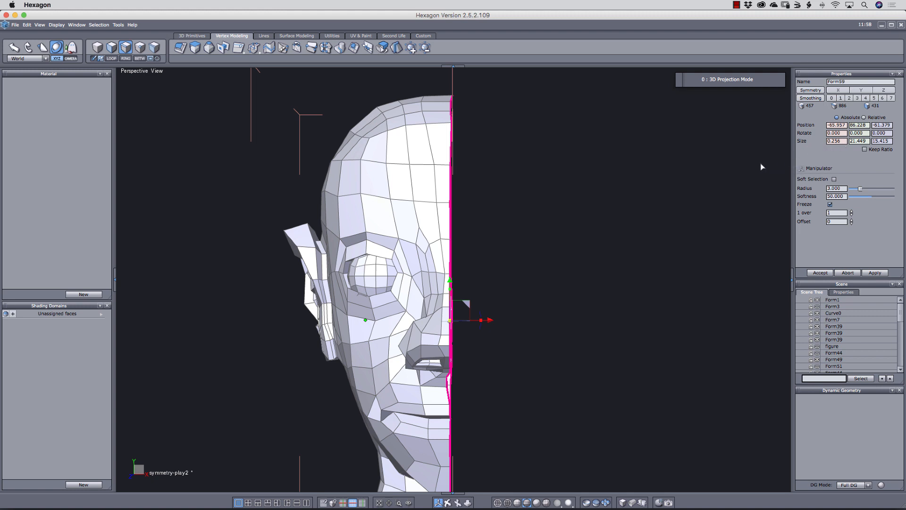
left_click_drag(842, 142, 792, 142)
type("0")
key("Return")
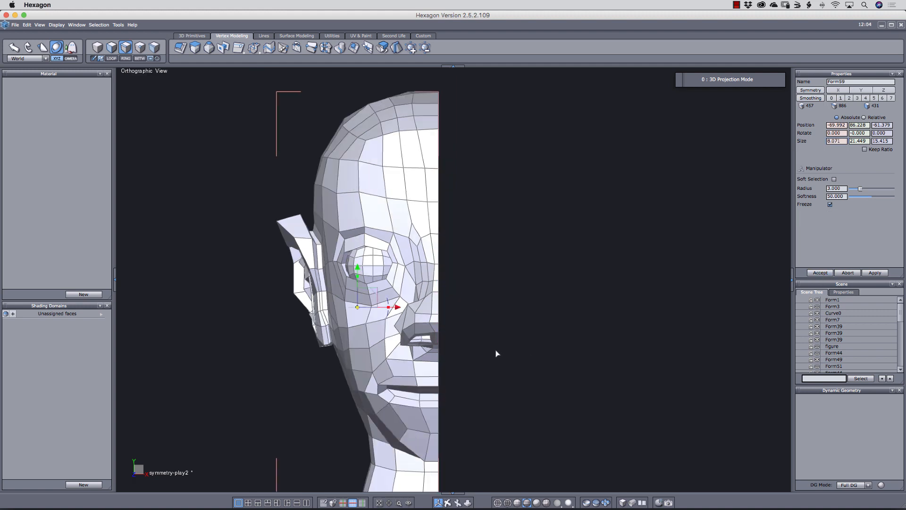
Mirror a copy of the half head across its X+ side with the Symmetry tool to complete the face
middle_click_drag(471, 353, 474, 347)
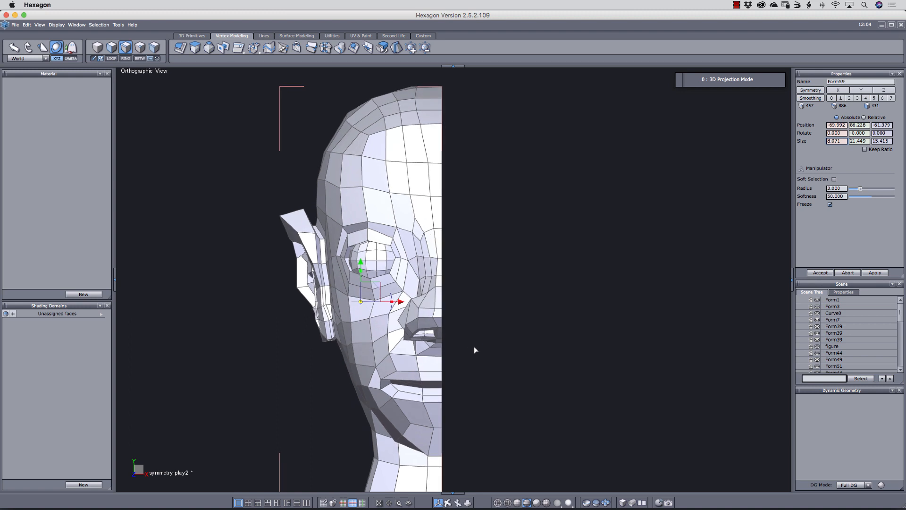
scroll(460, 350, "down", 2)
key("alt+shift+super+n")
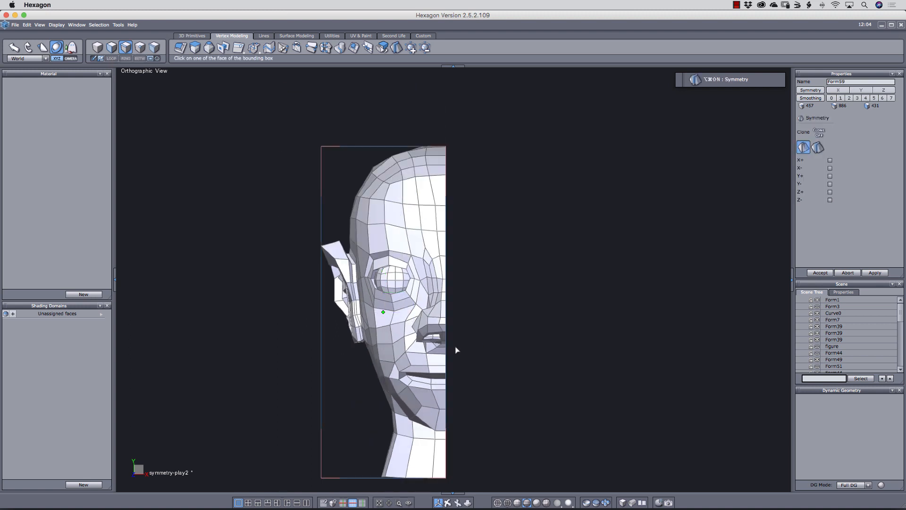
middle_click_drag(646, 328, 603, 310)
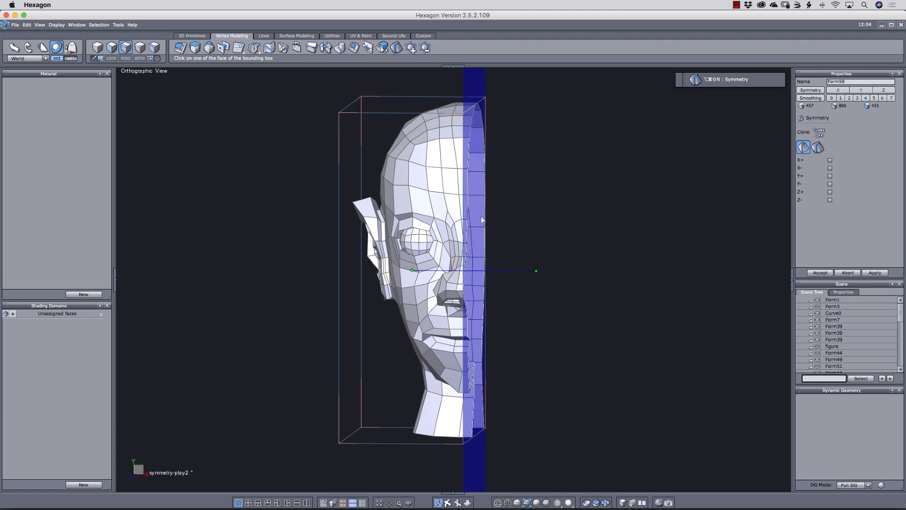
left_click(829, 160)
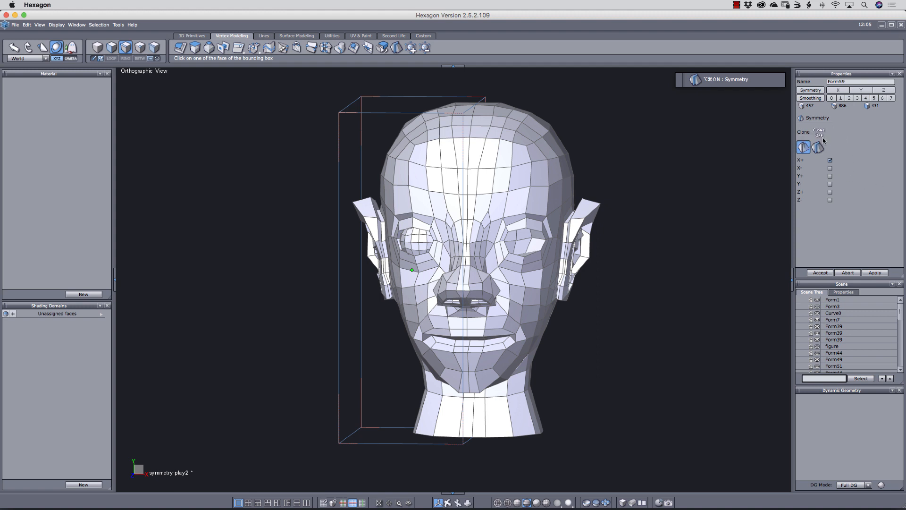
left_click(816, 273)
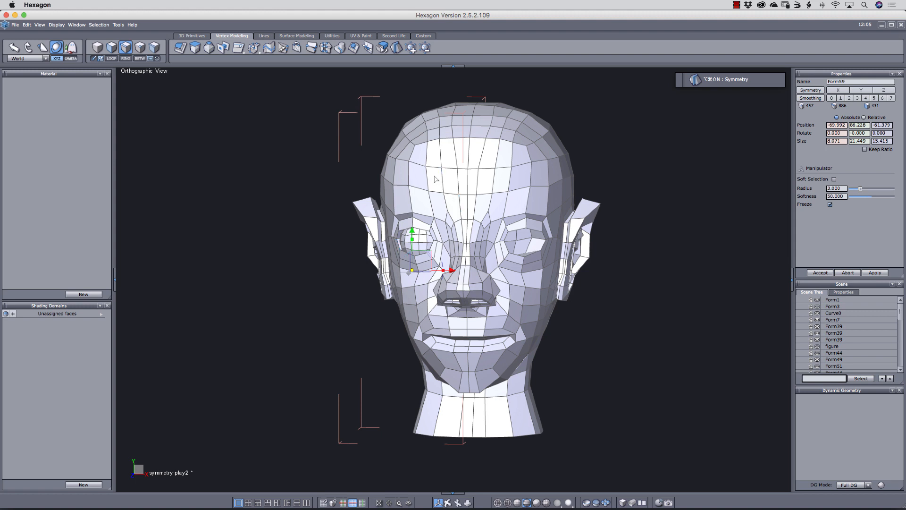
Try moving a forehead point on the original half head with the Tweak tool
key("s")
key("Caps_Lock")
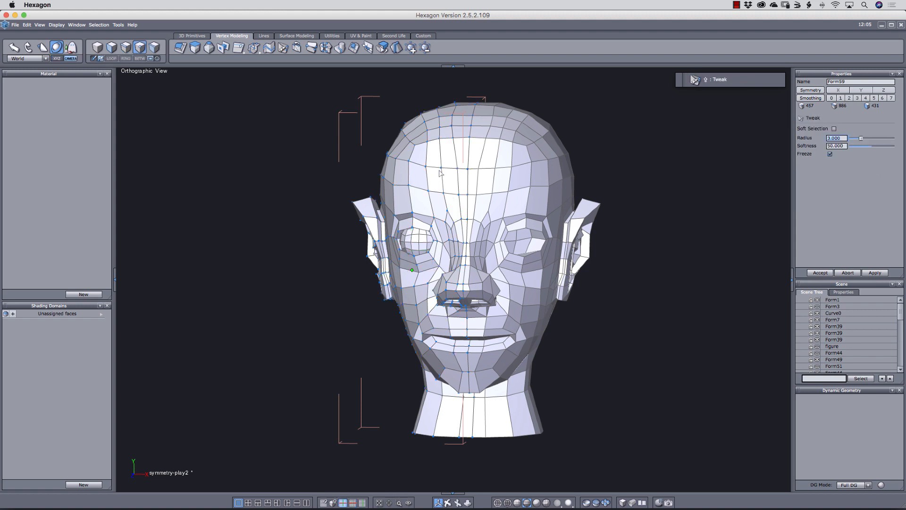
left_click_drag(439, 169, 411, 166)
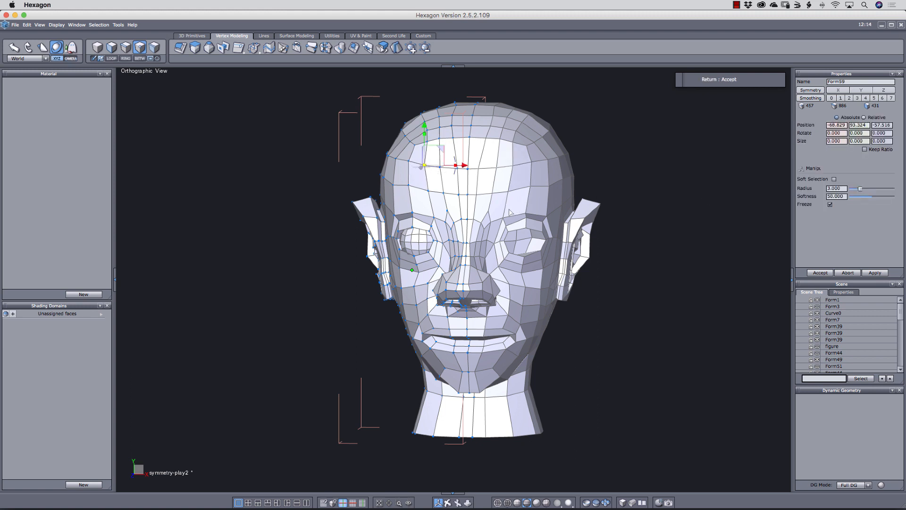
key("Return")
Move the mirrored half head away from the original along X, and undo the move
key("f")
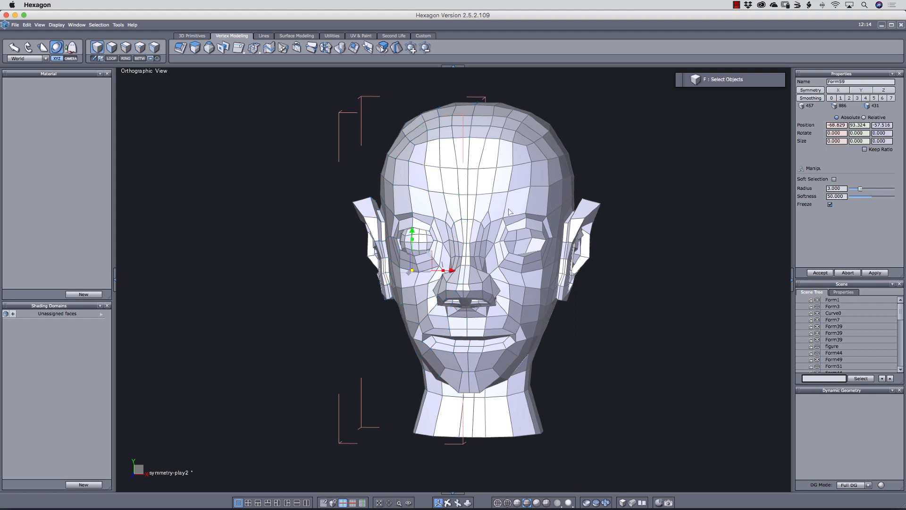
left_click(509, 212)
left_click_drag(514, 211, 566, 206)
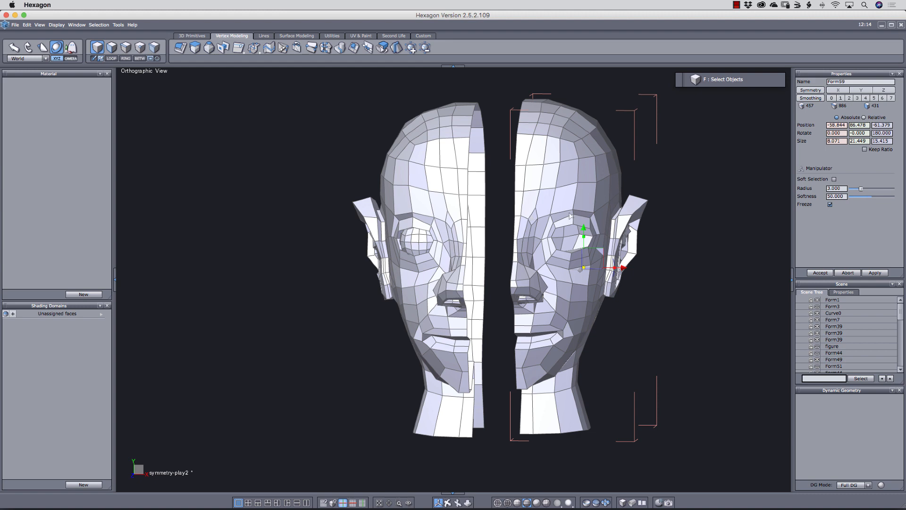
key("super+z")
Examine the entries of the two head halves at the end of the scene tree
right_click_drag(497, 241, 550, 242)
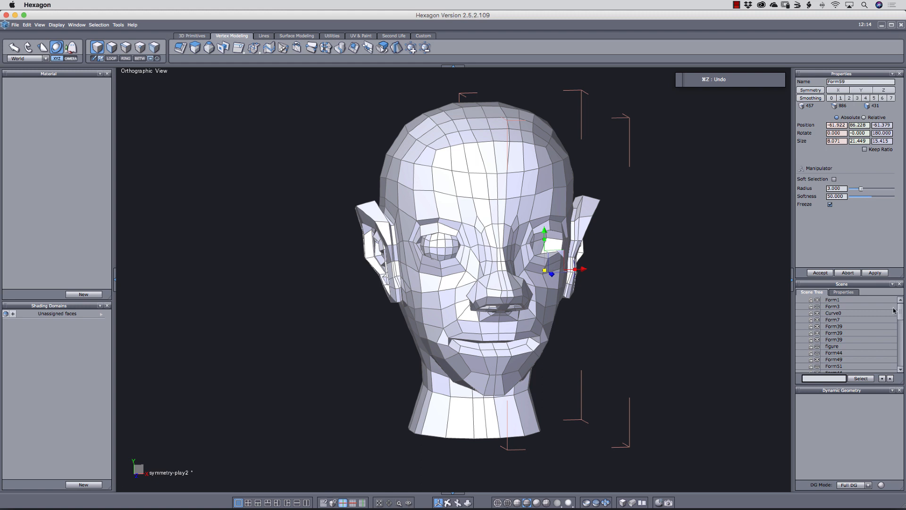
left_click_drag(899, 310, 902, 360)
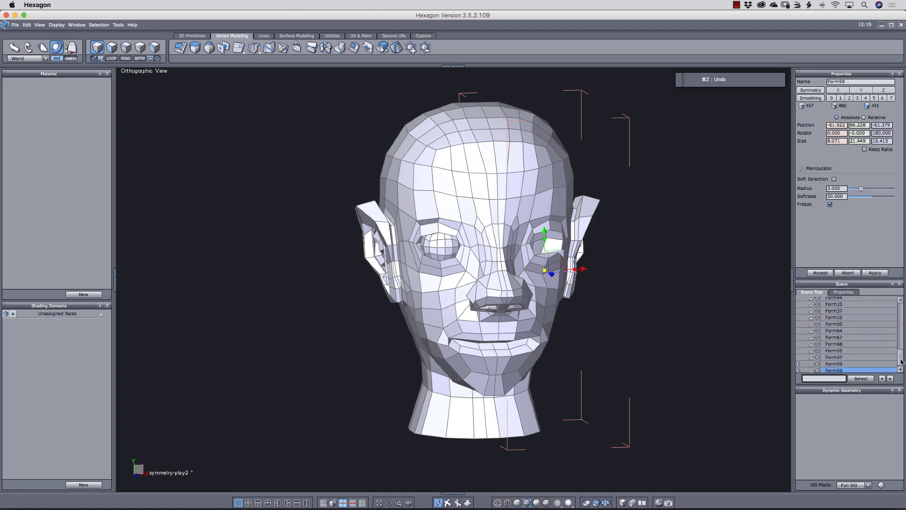
left_click(902, 369)
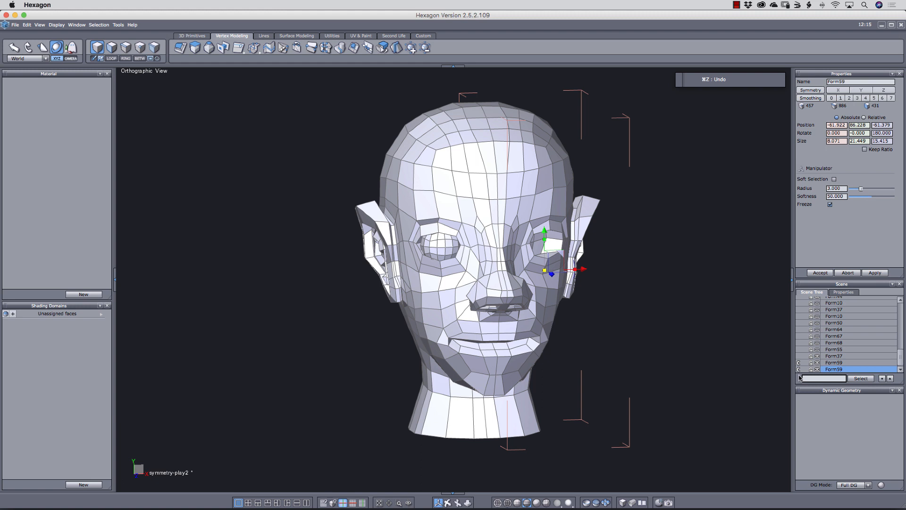
Clone the original half head and move the clone along X, clear of the complete head
left_click(442, 309)
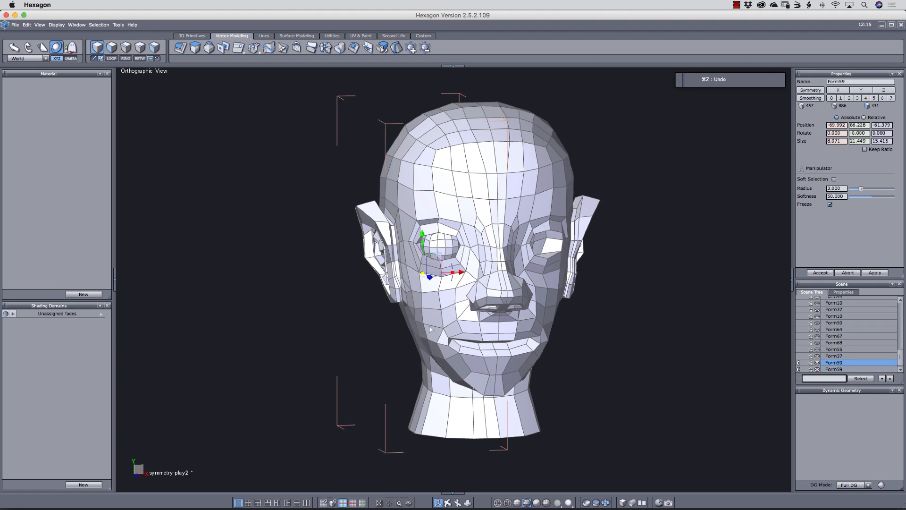
key("super+d")
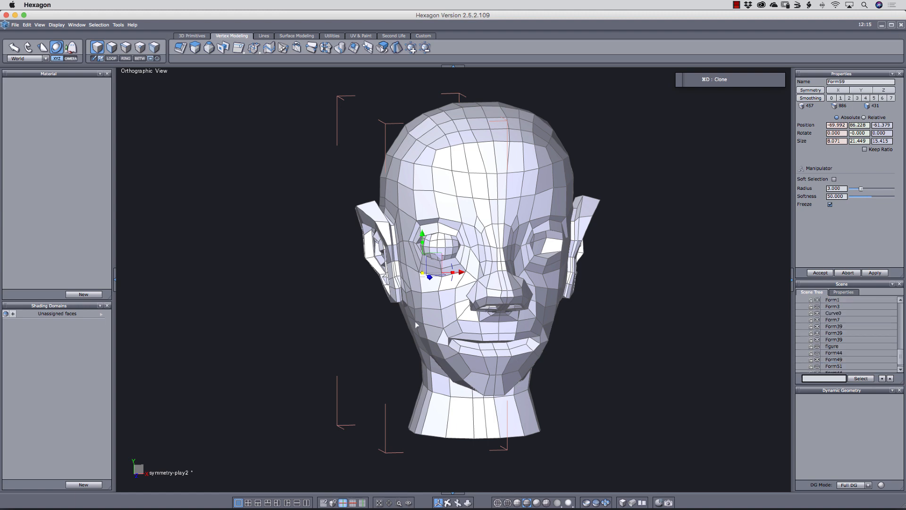
left_click_drag(463, 274, 362, 286)
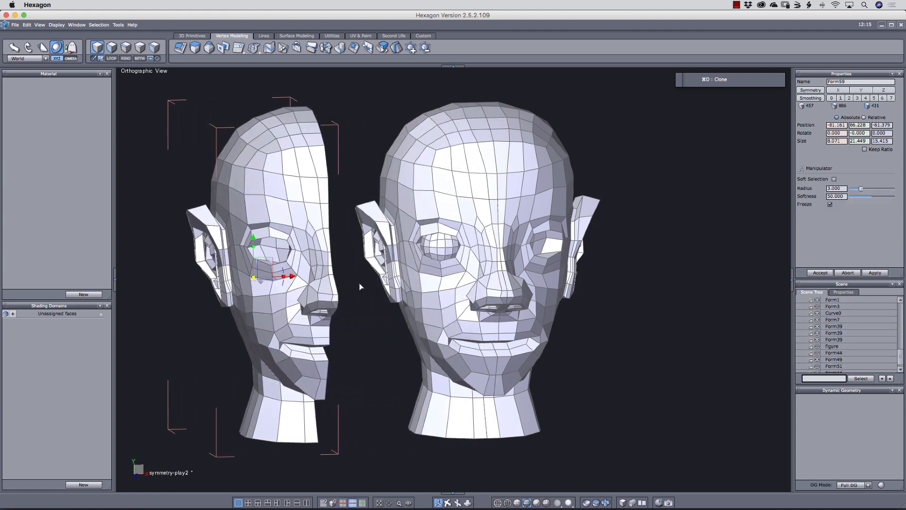
Check the cloned half's entry in the scene tree, and delete the clone standing beside the head
left_click_drag(901, 366, 900, 373)
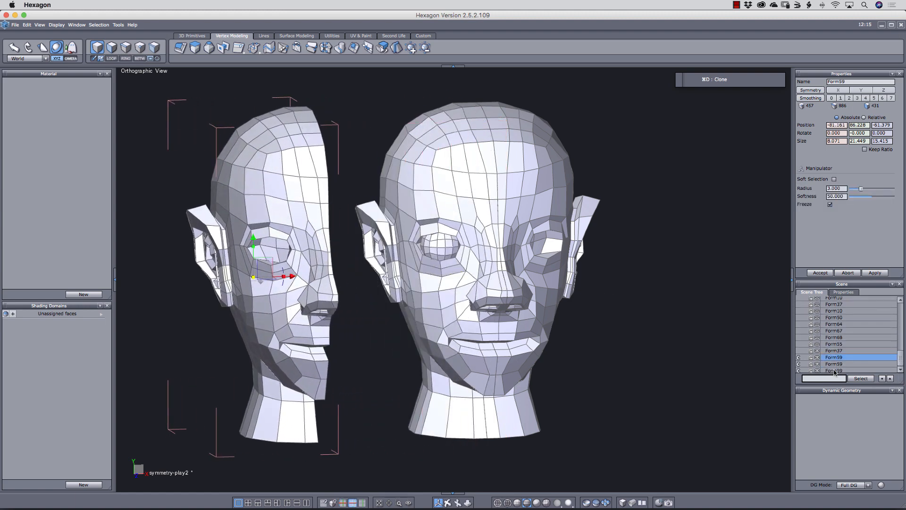
left_click(798, 372)
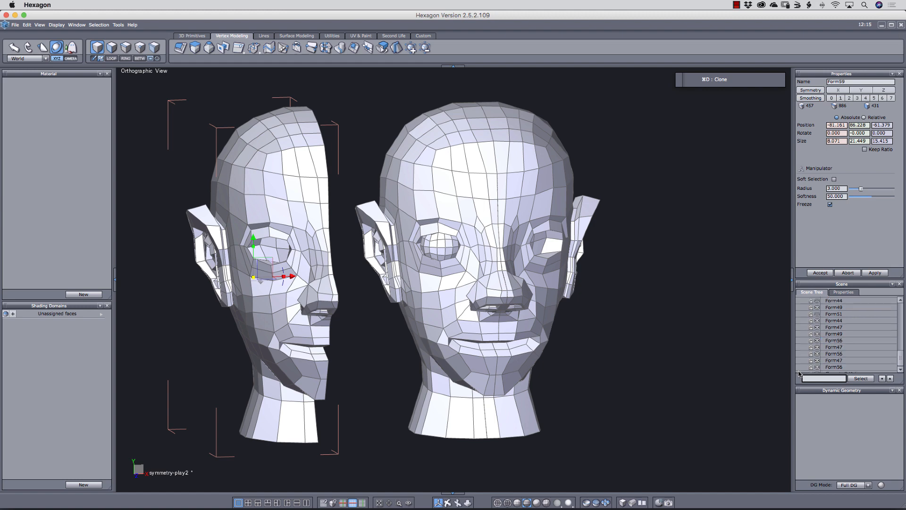
left_click_drag(901, 363, 903, 373)
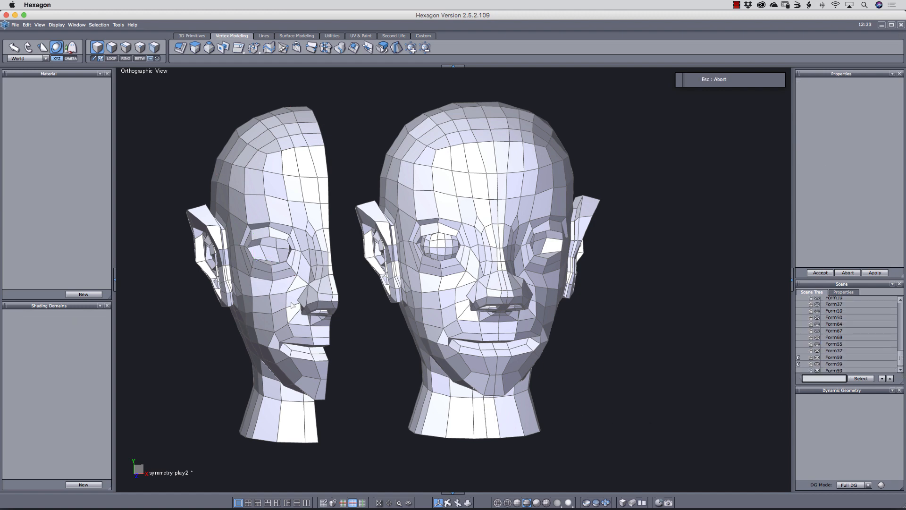
left_click(294, 297)
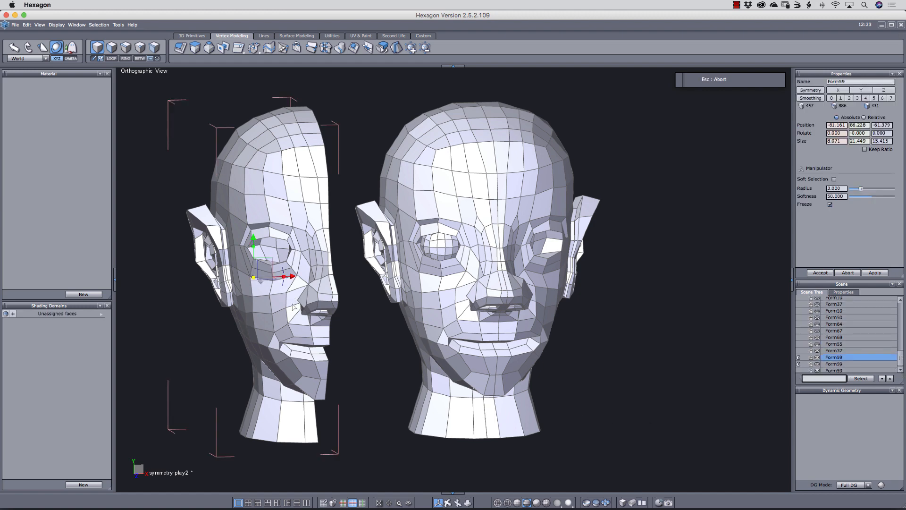
key("Delete")
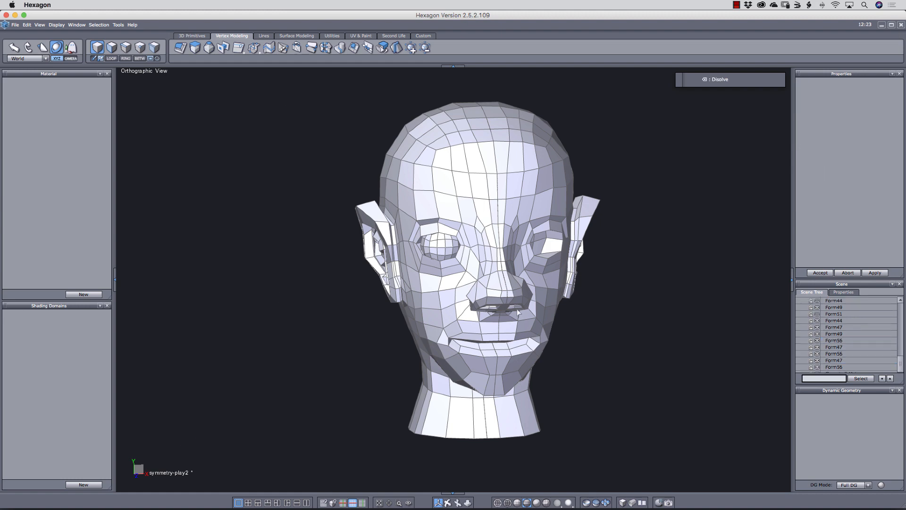
Place a copy of the eyeball in the empty eye socket by moving it along X, and remove that copy
left_click(497, 293)
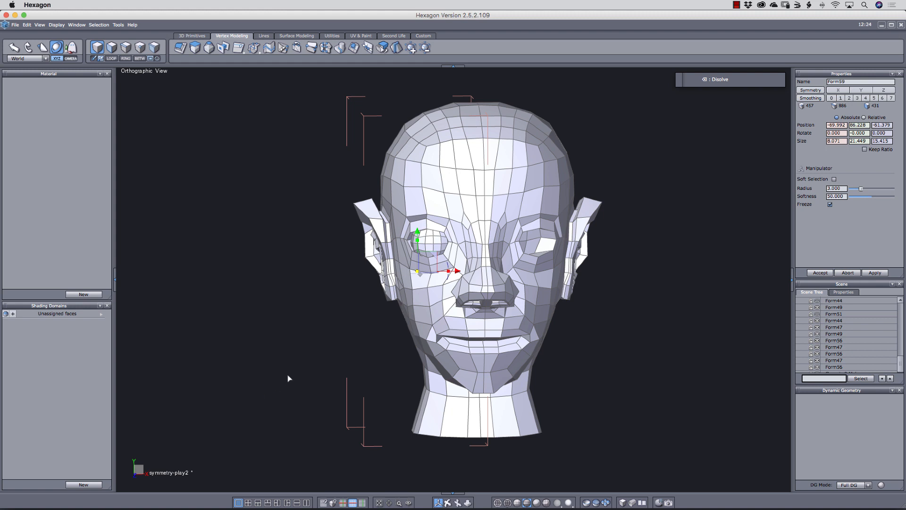
left_click(441, 242)
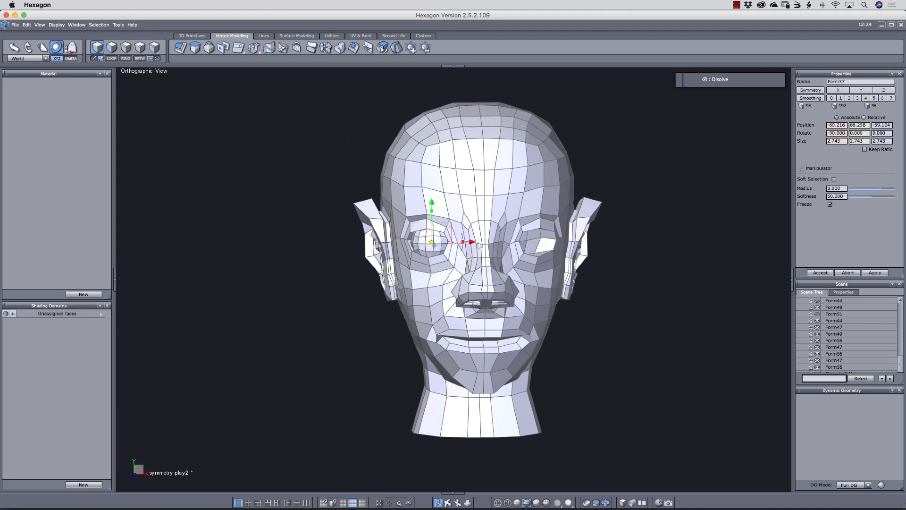
left_click_drag(472, 243, 574, 243)
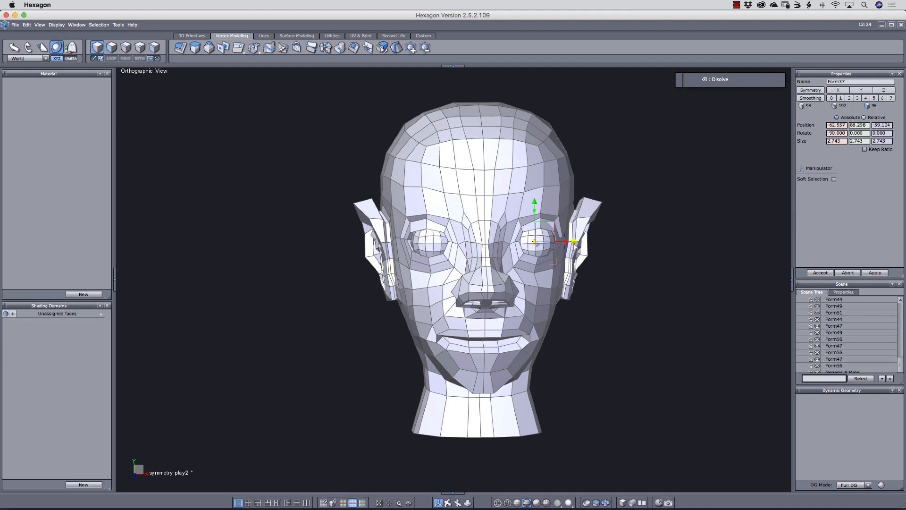
key("Delete")
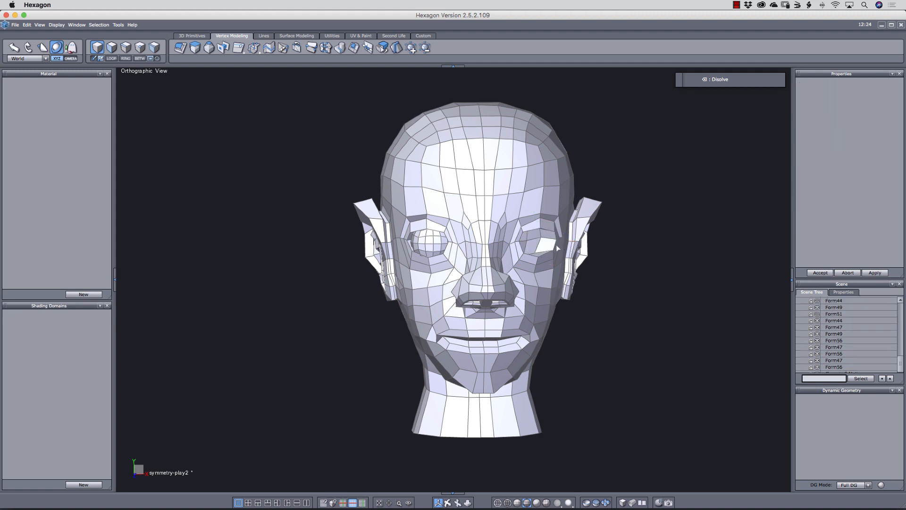
key("super+z")
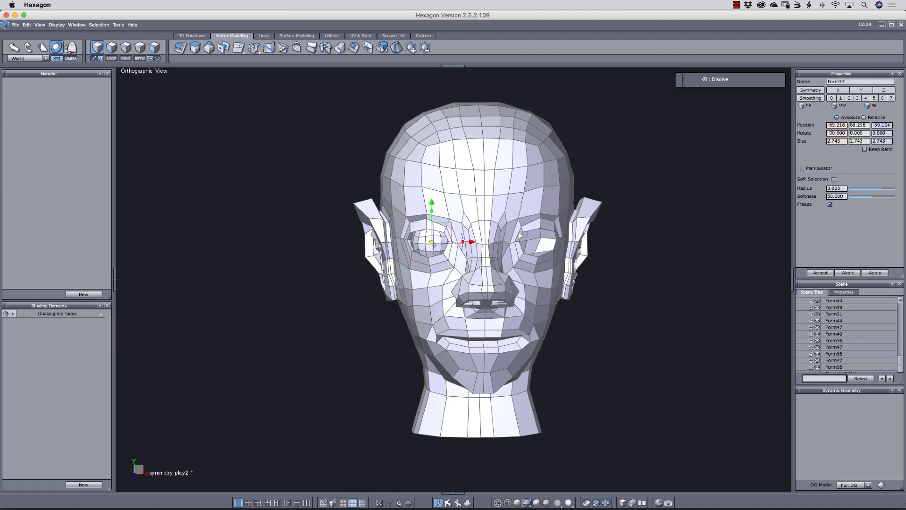
Centre both head halves and the eyeball together by setting their X position to 0
key("super+a")
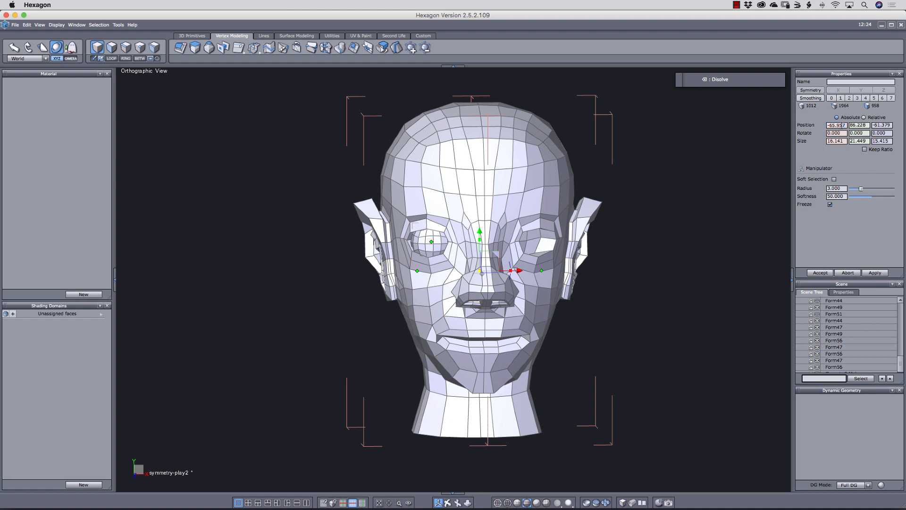
left_click_drag(844, 125, 799, 140)
type("0")
key("Return")
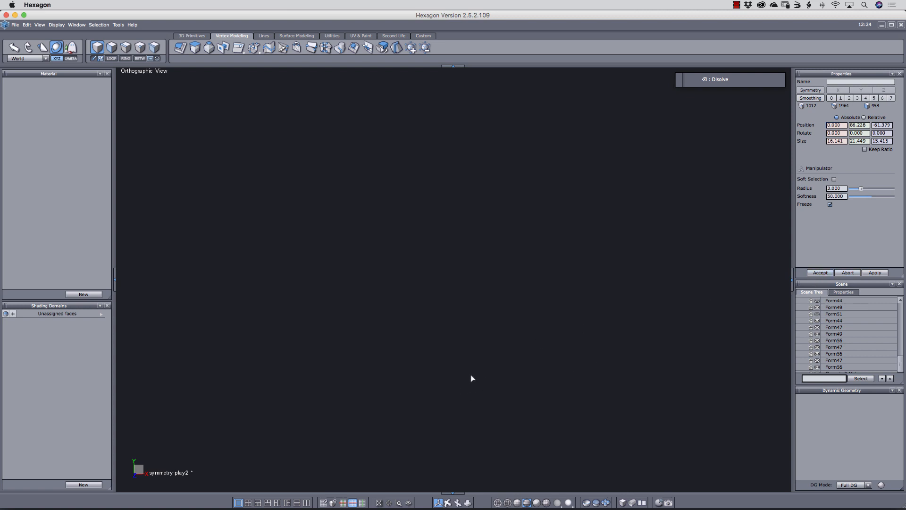
key("shift+1")
scroll(466, 347, "up", 3)
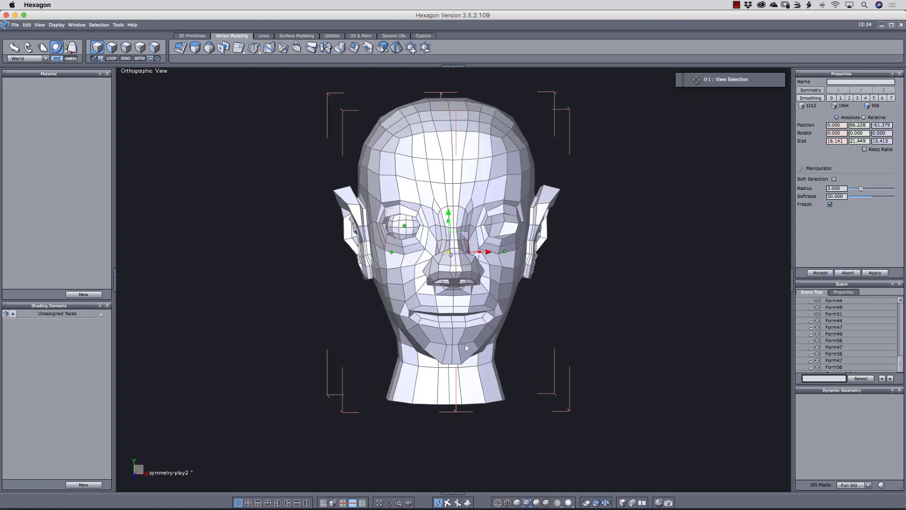
scroll(472, 344, "down", 1)
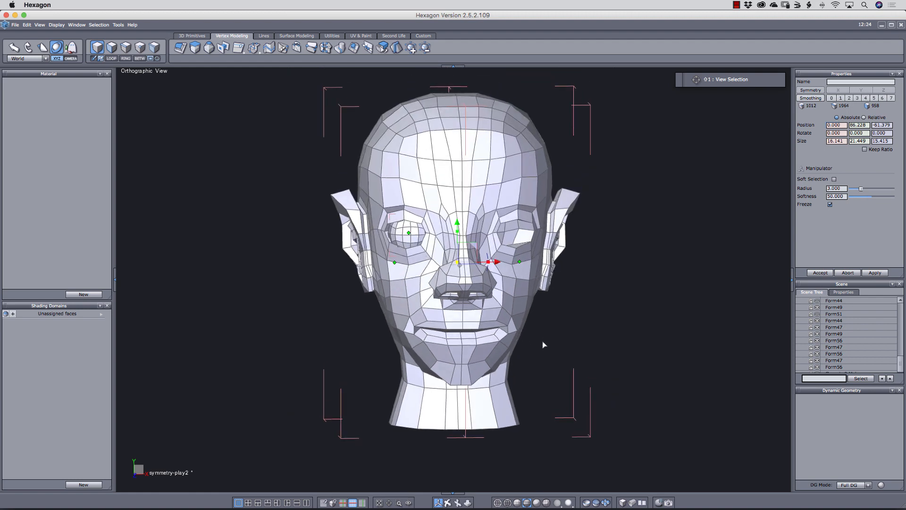
Check the eyeball's X position and place a copy of it in the opposite eye socket
key("0")
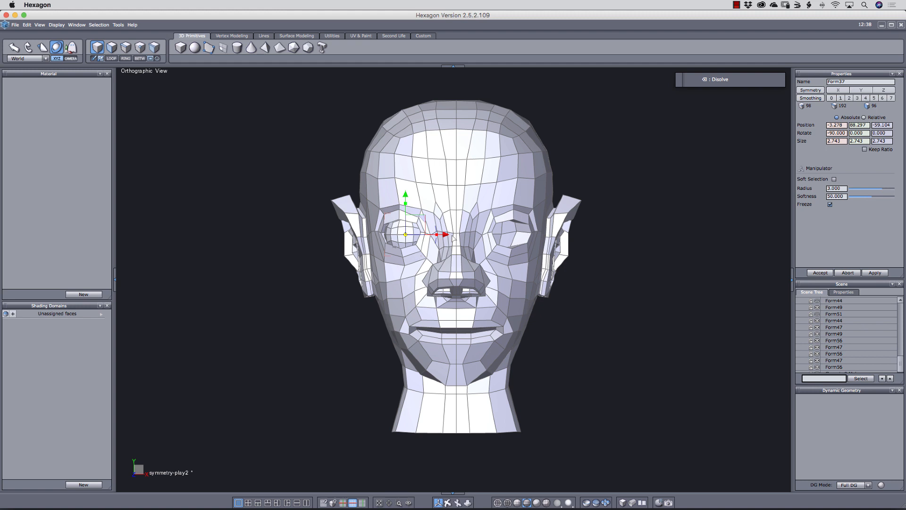
double_click(834, 123)
left_click(820, 272)
left_click_drag(446, 234, 549, 234)
Set the copied eyeball's X position to 3.278 so it mirrors the original
left_click(840, 125)
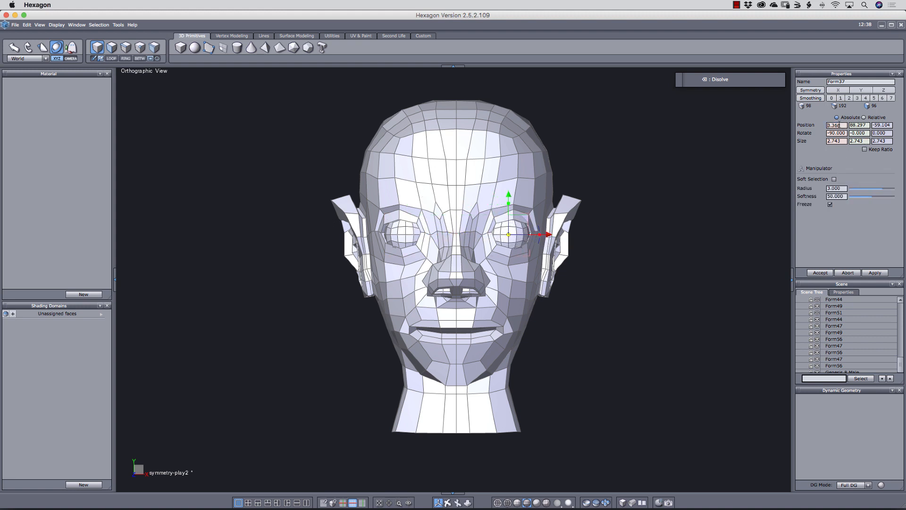
key("BackSpace")
key("BackSpace")
key("BackSpace")
key("BackSpace")
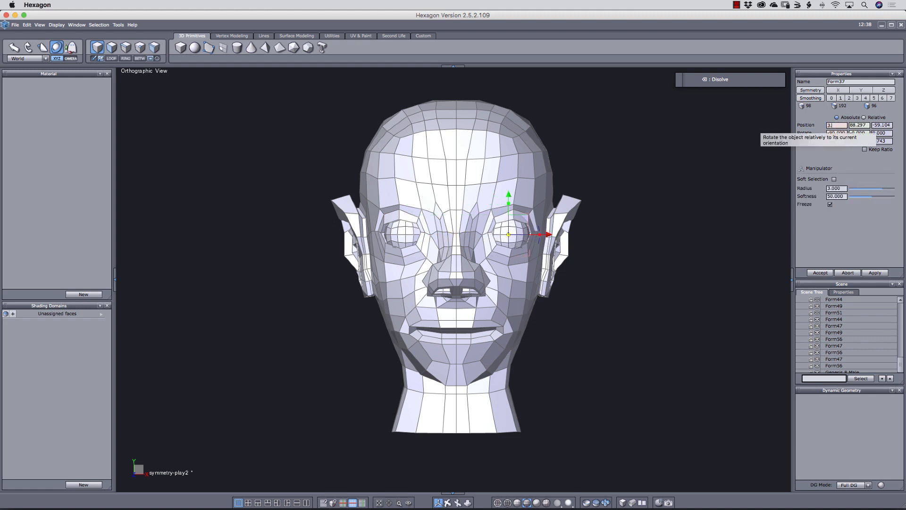
type(".278")
key("Return")
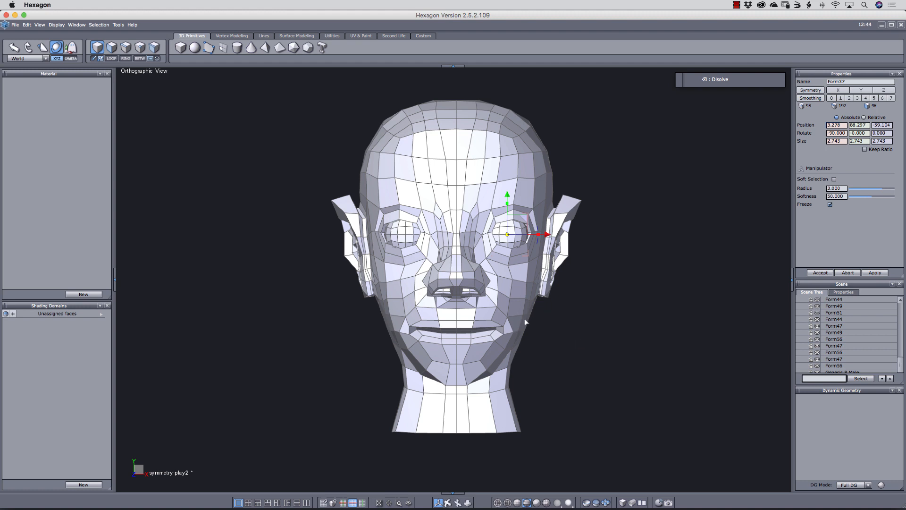
Weld the two head halves into one object and raise its smoothing to level 2
left_click(531, 325)
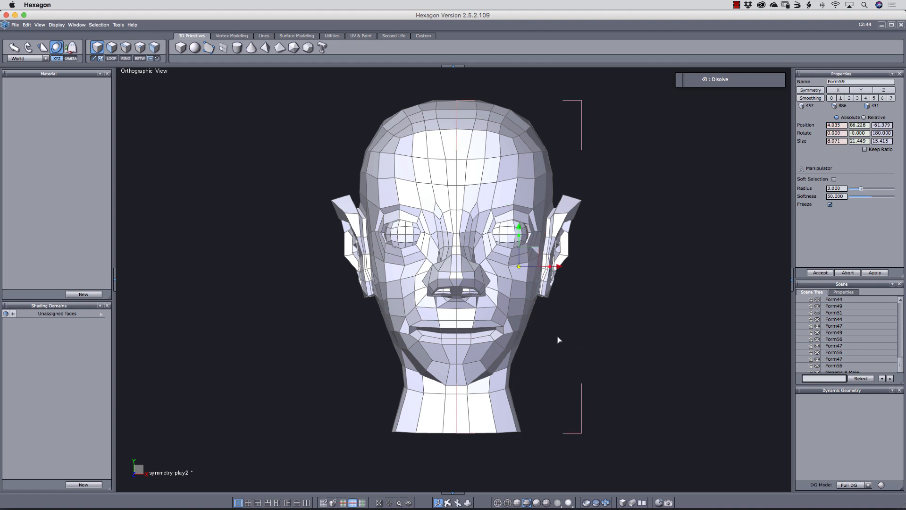
left_click(443, 324)
left_click(485, 328, "shift")
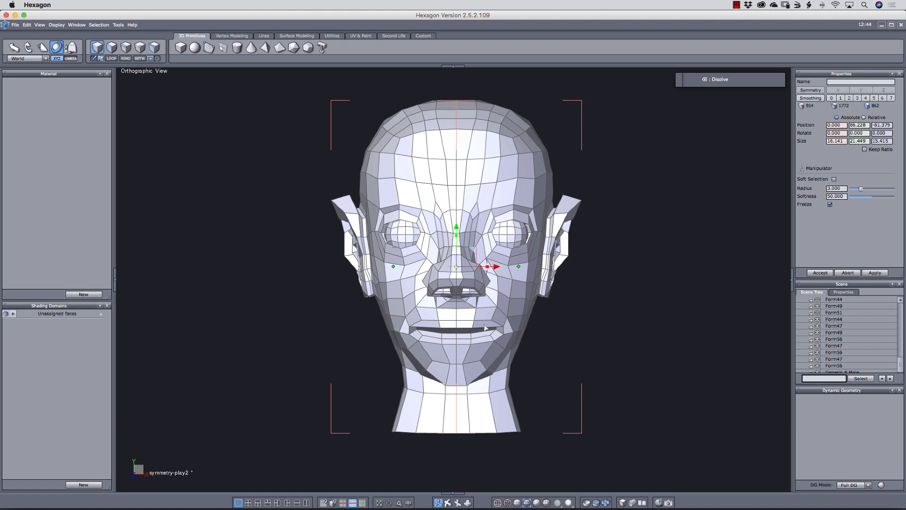
key("super+shift+c")
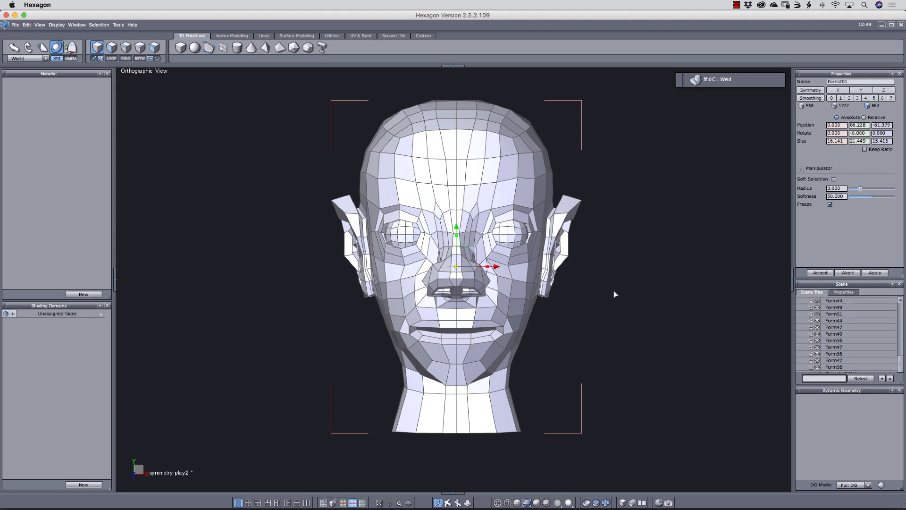
key("c")
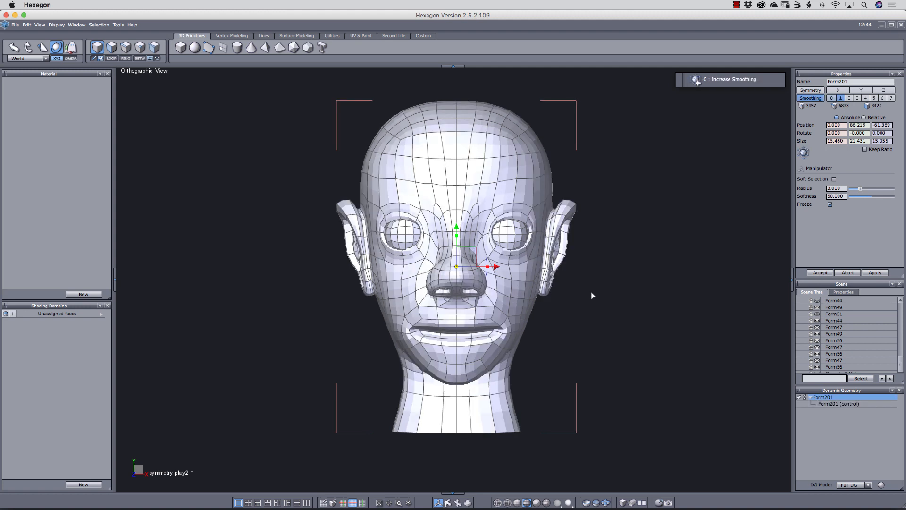
key("c")
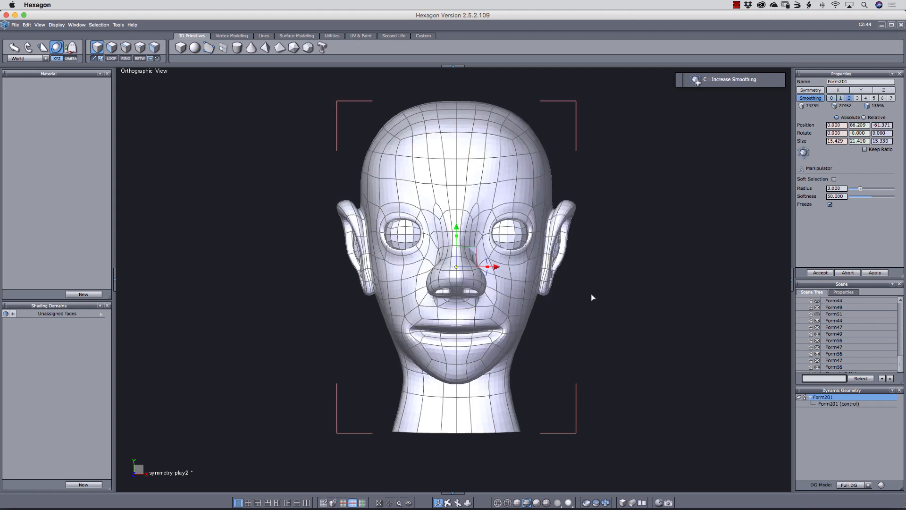
Delete the edge loop running down the centre of the head, dissolving all of its vertices
key("s")
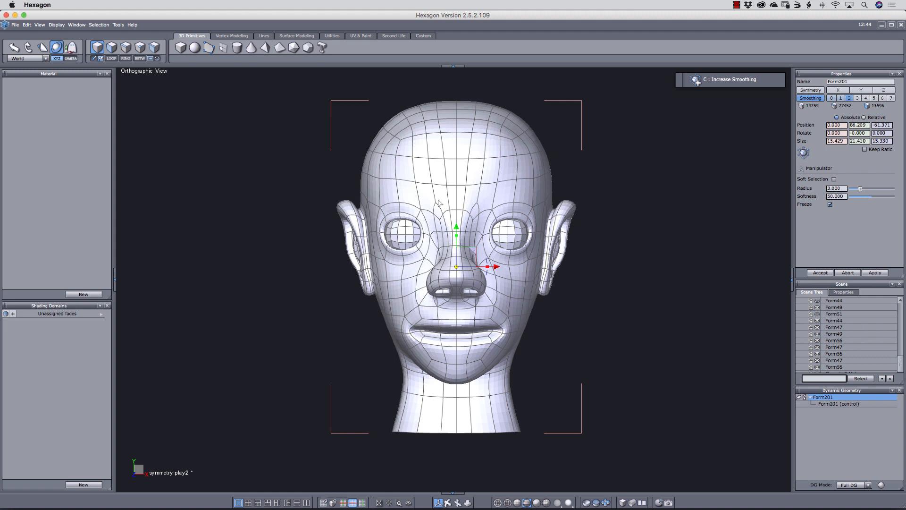
left_click(455, 198)
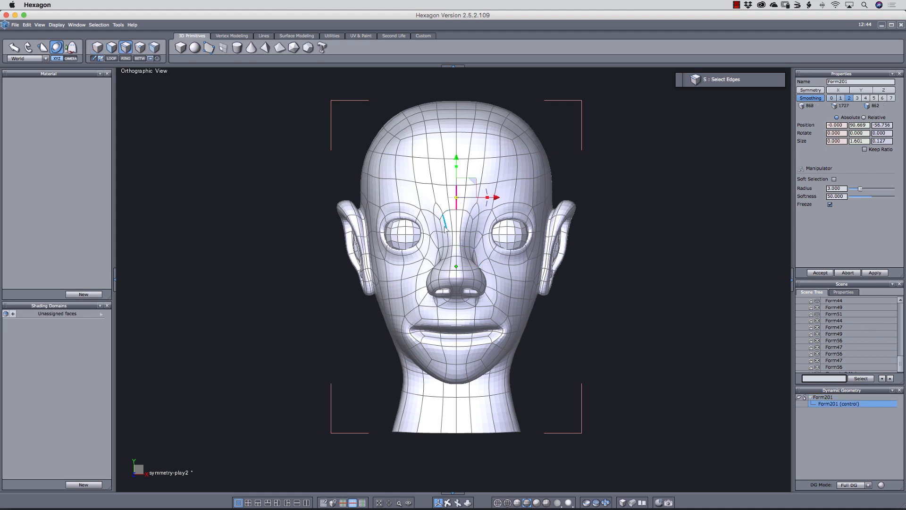
key("alt+e")
key("BackSpace")
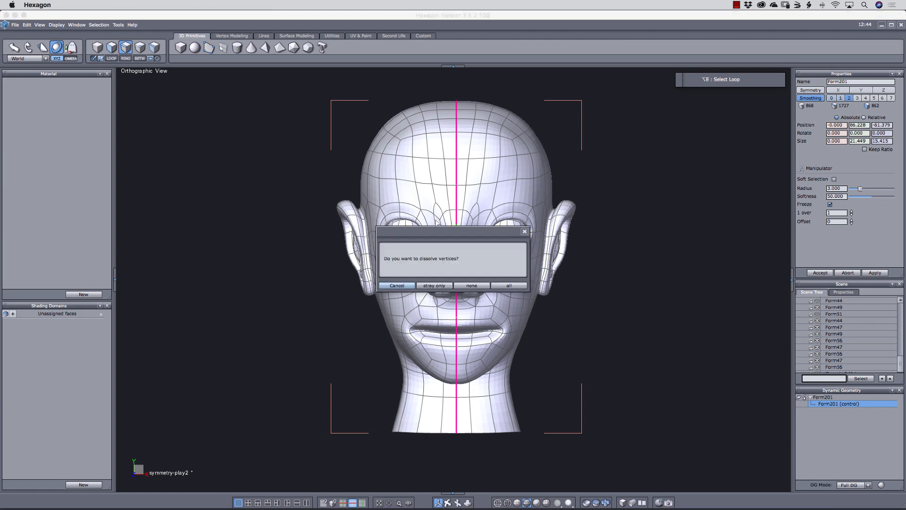
left_click(508, 288)
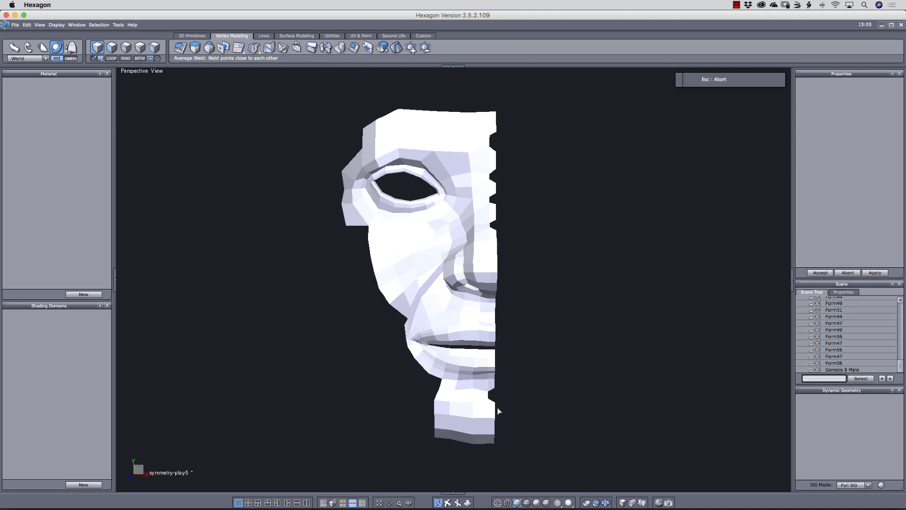
Create a mirrored clone of the half face across the inner face of its bounding box with Symmetry
left_click(490, 384)
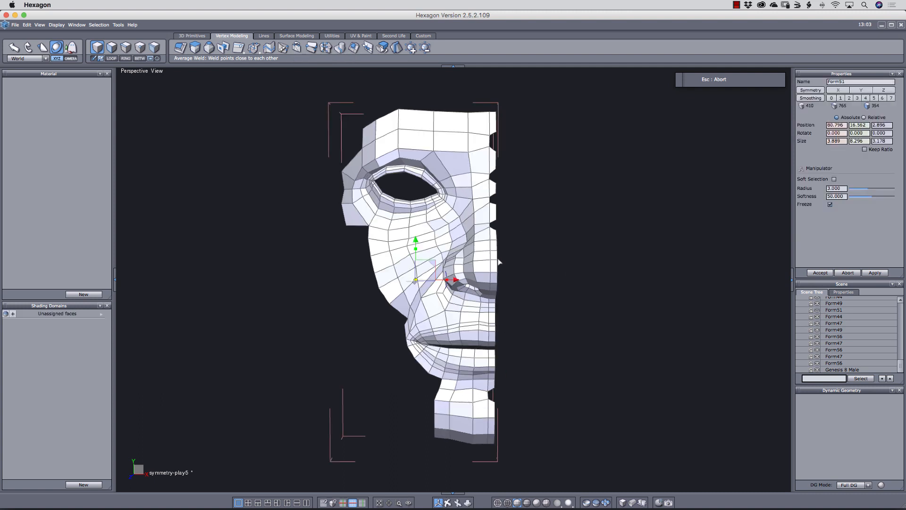
key("s")
left_click(494, 336)
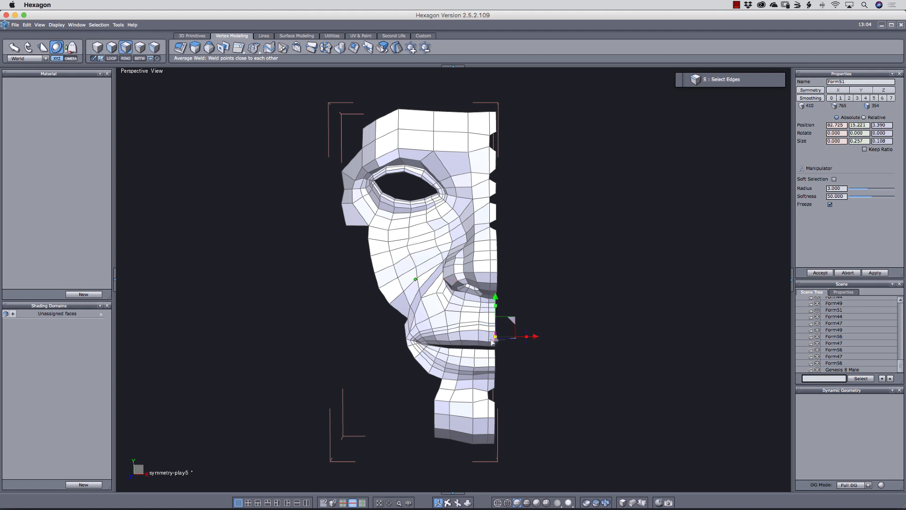
key("Escape")
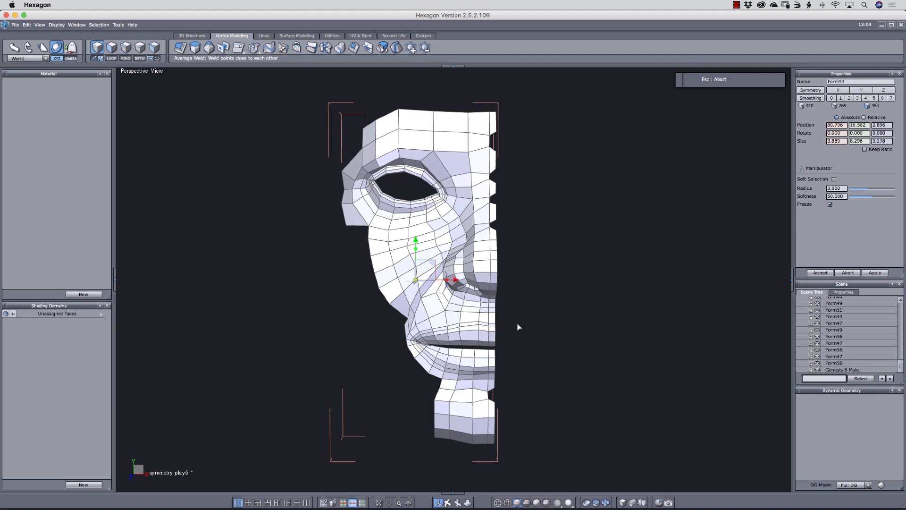
key("alt+super+shift+n")
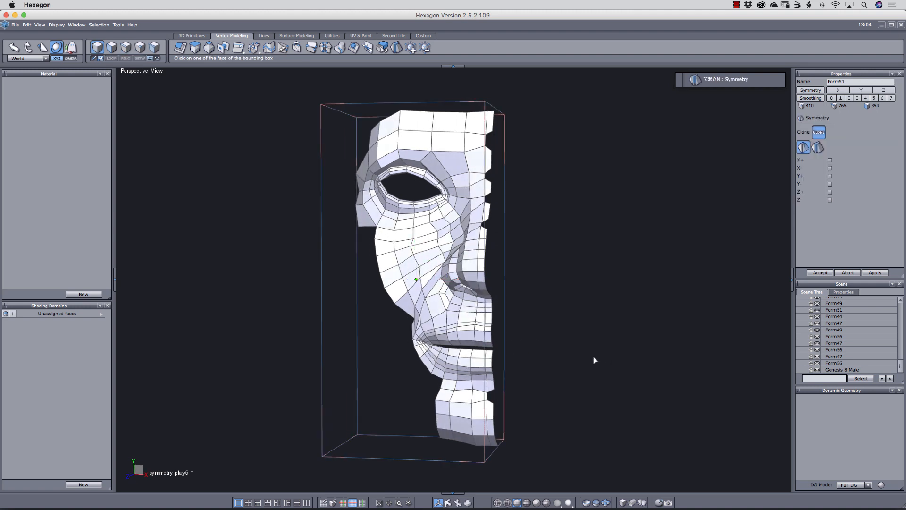
left_click(492, 323)
left_click(527, 344)
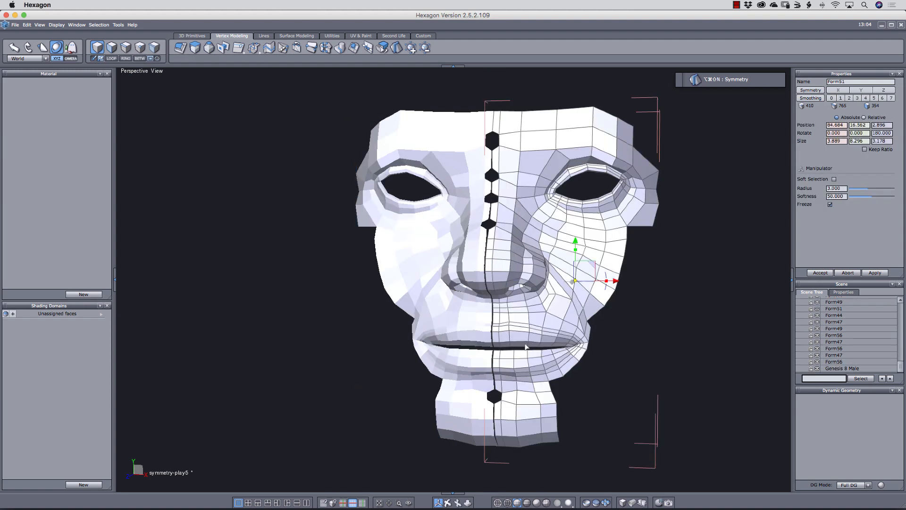
Move the mirrored half along X to about 84.654, closing the gap to the original half
middle_click_drag(569, 360, 536, 355)
right_click_drag(536, 355, 557, 359)
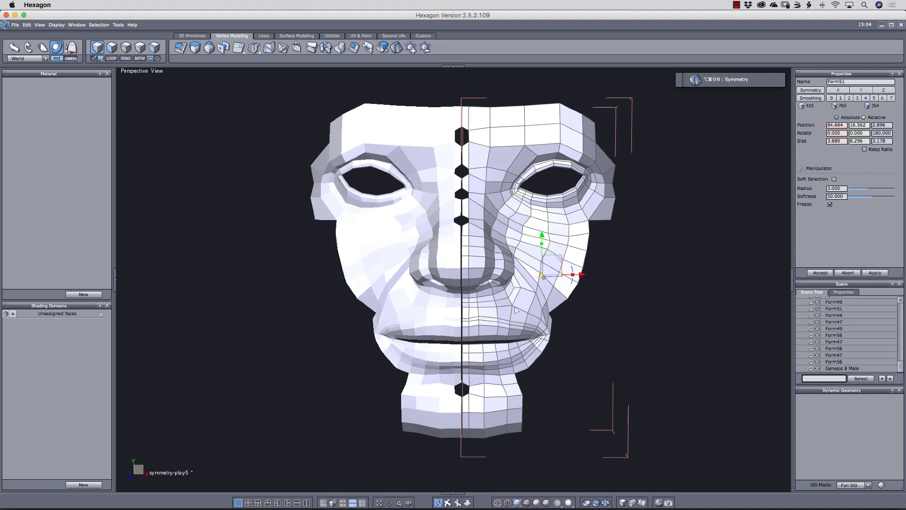
scroll(568, 274, "up", 3)
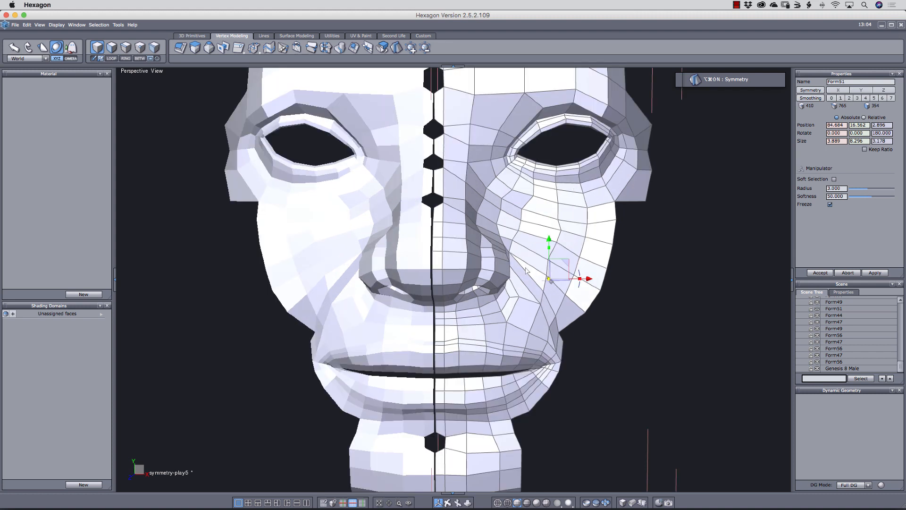
left_click_drag(588, 280, 587, 280)
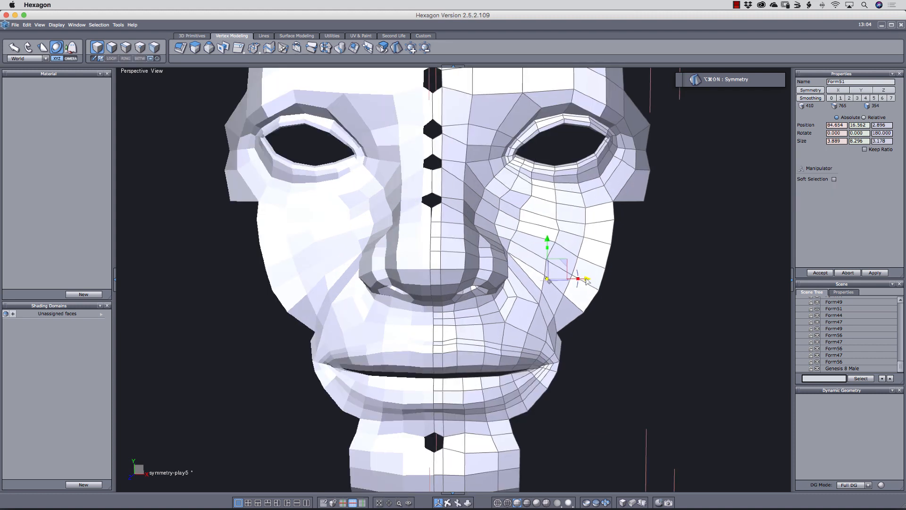
scroll(434, 284, "up", 2)
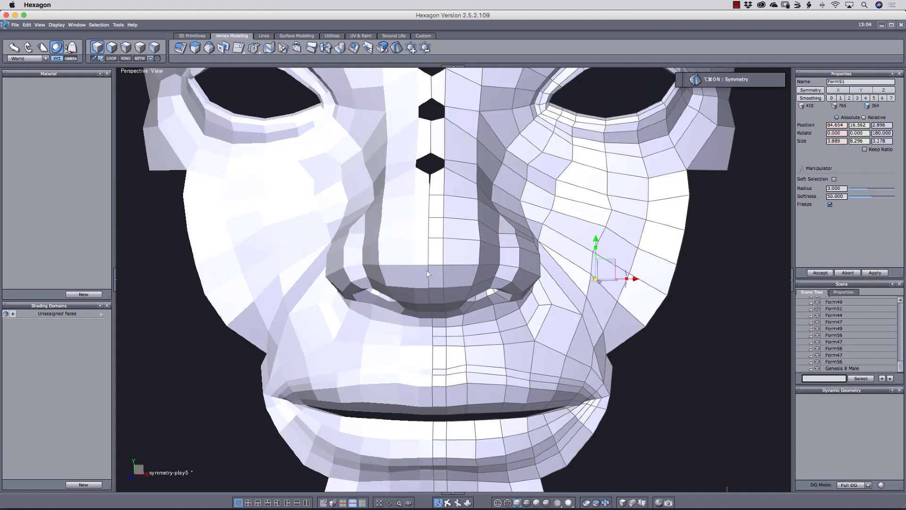
Select both face halves, set the display to show wireframe edges on all objects, and clear the selection
left_click(419, 272, "shift")
left_click(526, 502)
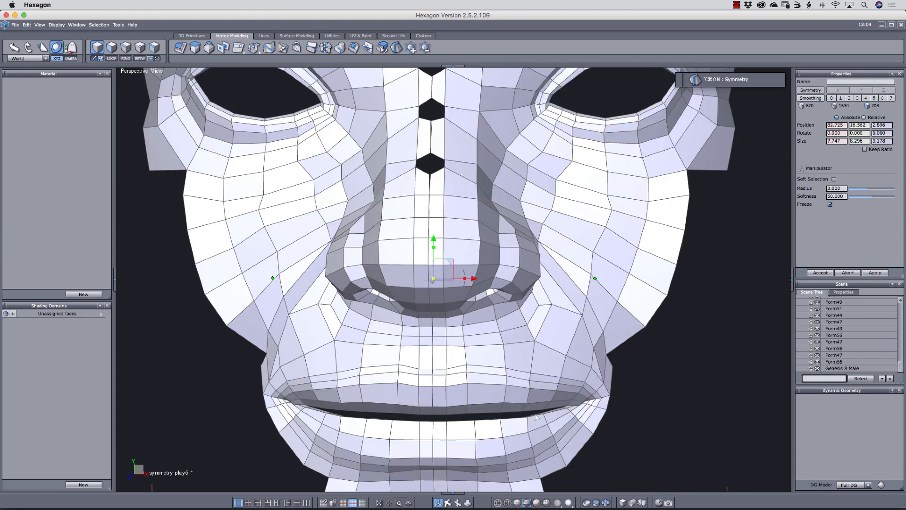
right_click_drag(598, 405, 600, 400)
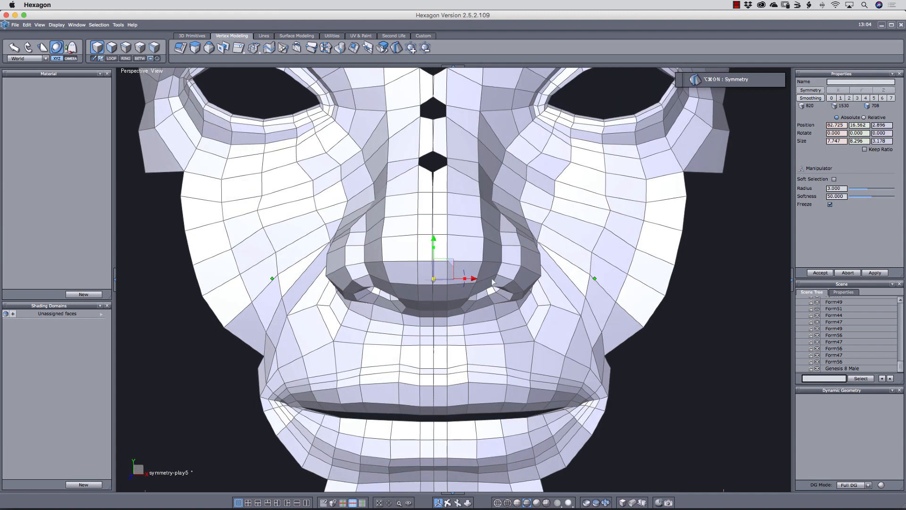
key("Escape")
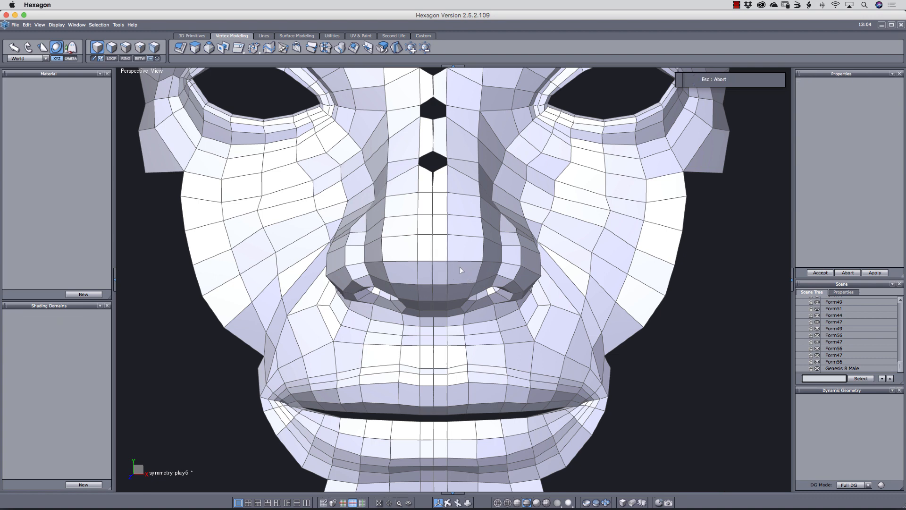
Weld the two face halves into a single object
left_click(457, 270)
left_click(392, 293, "shift")
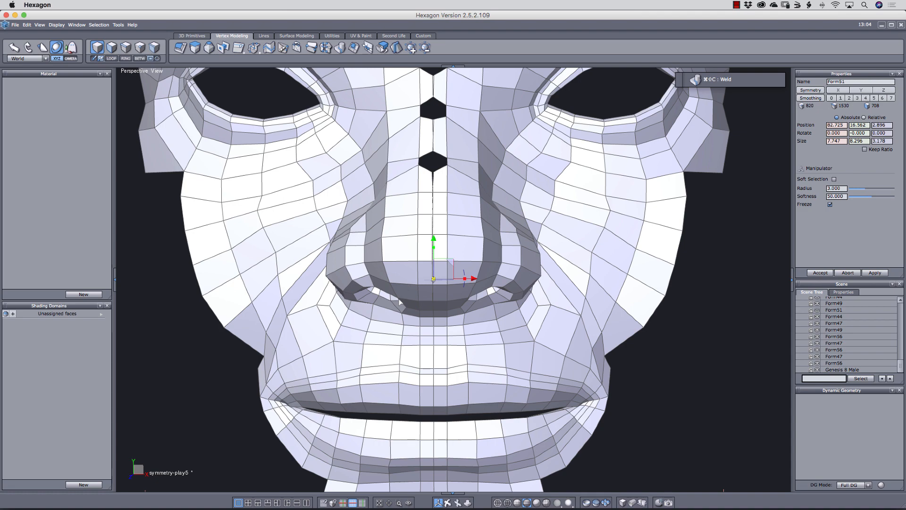
key("Return")
Switch to point selection and examine the doubled points and gaps along the centre seam from forehead to nose
middle_click_drag(598, 342, 592, 421)
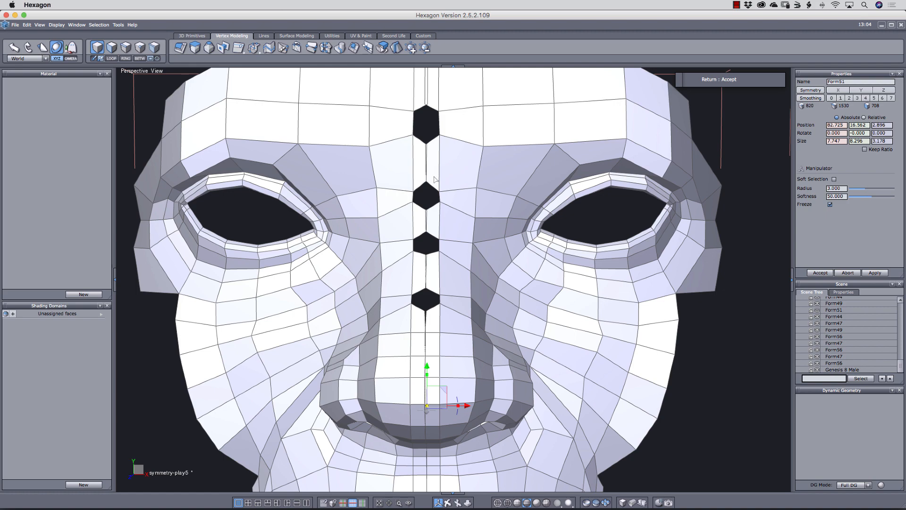
key("a")
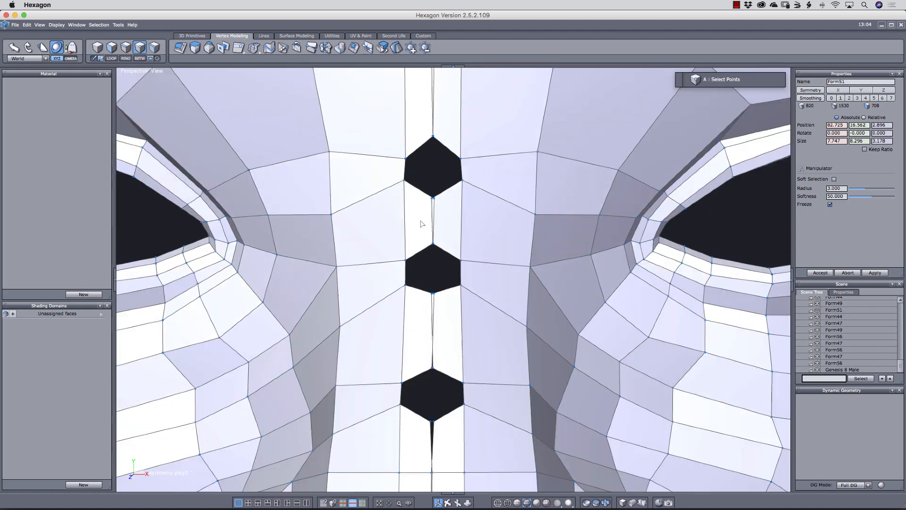
scroll(422, 231, "up", 5)
middle_click_drag(457, 212, 458, 296)
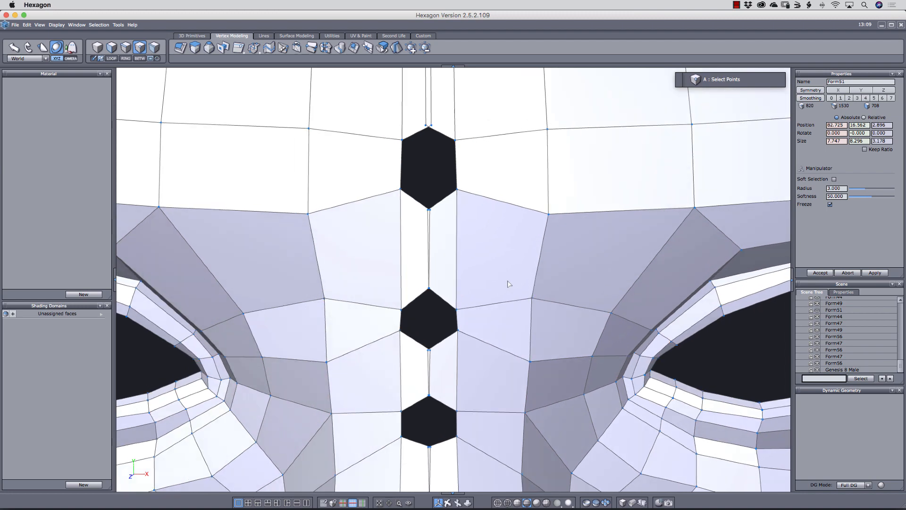
mouse_move(508, 283)
middle_mouse_down()
mouse_move(506, 269)
mouse_move(519, 277)
middle_mouse_up()
scroll(486, 282, "down", 2)
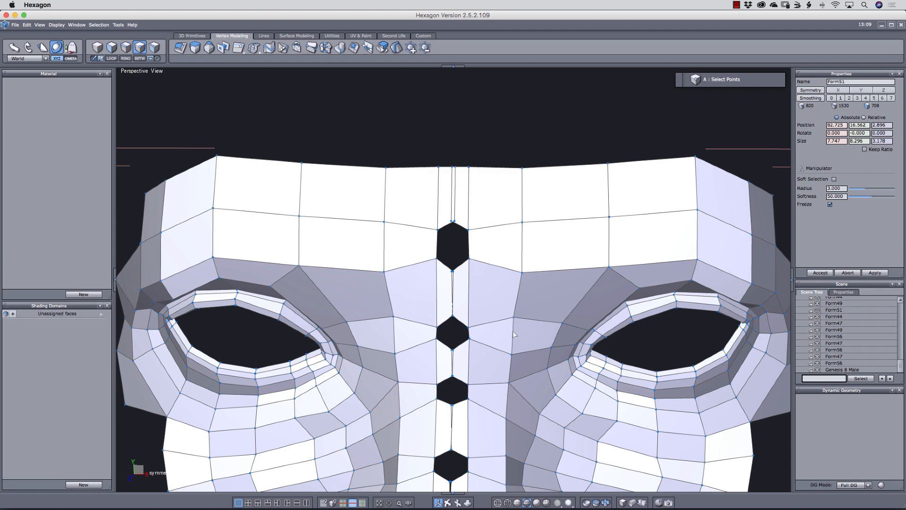
middle_click_drag(514, 392, 510, 296)
scroll(511, 295, "down", 1)
scroll(510, 296, "down", 2)
Select all points along the face's centre seam in an orthographic view, and return to the perspective view
key("0")
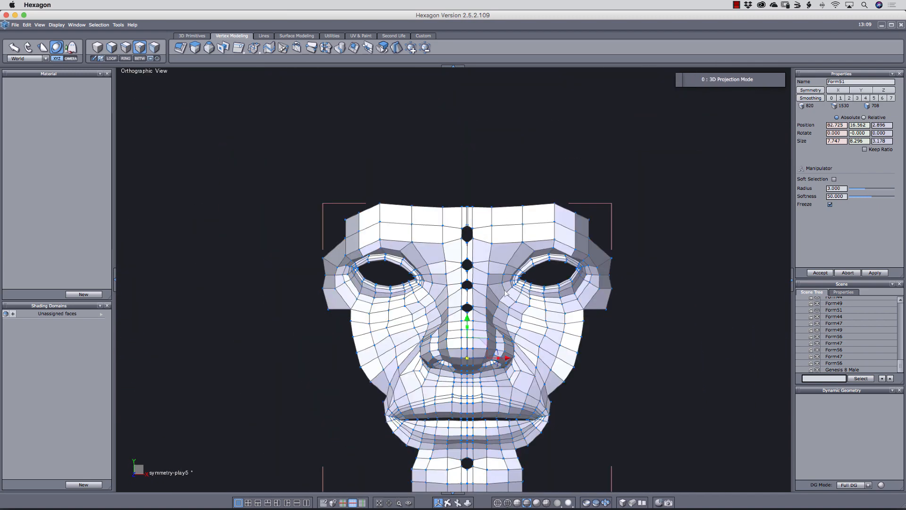
middle_click_drag(580, 356, 592, 296)
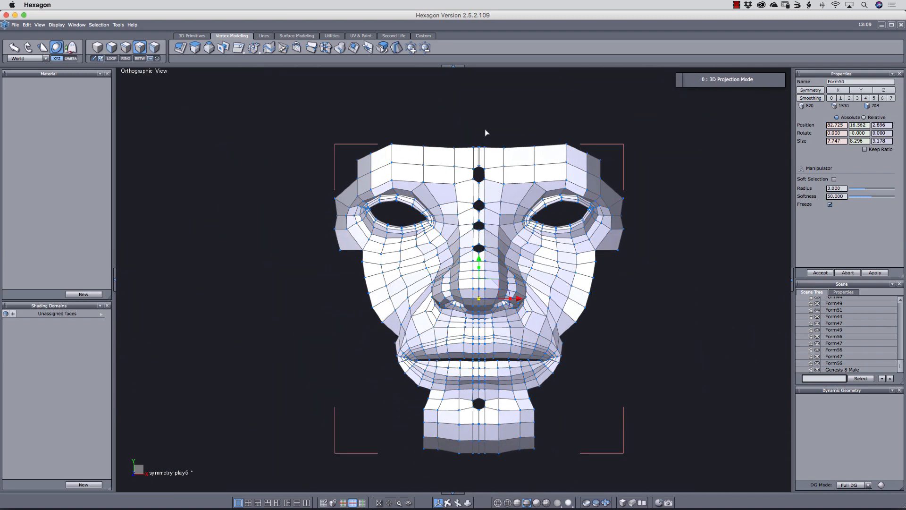
left_click_drag(474, 138, 482, 465)
middle_click_drag(498, 430, 519, 380)
key("0")
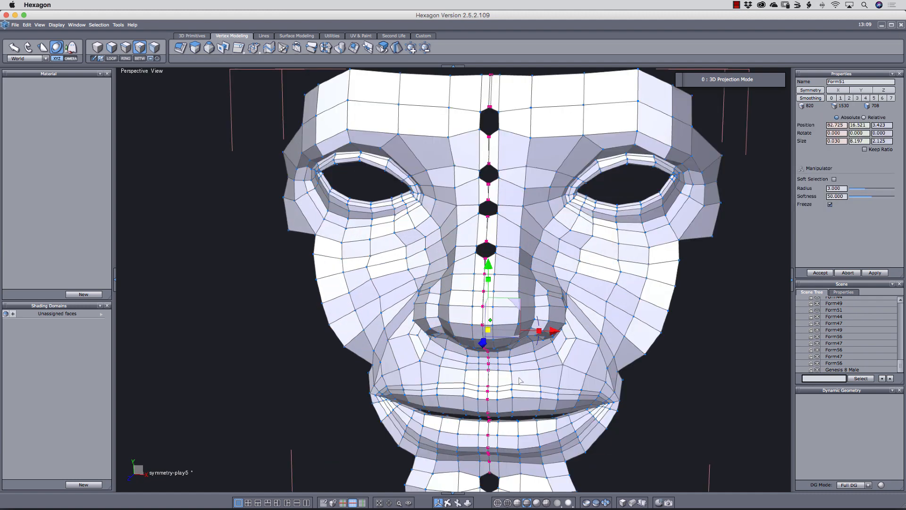
middle_click_drag(575, 284, 538, 310)
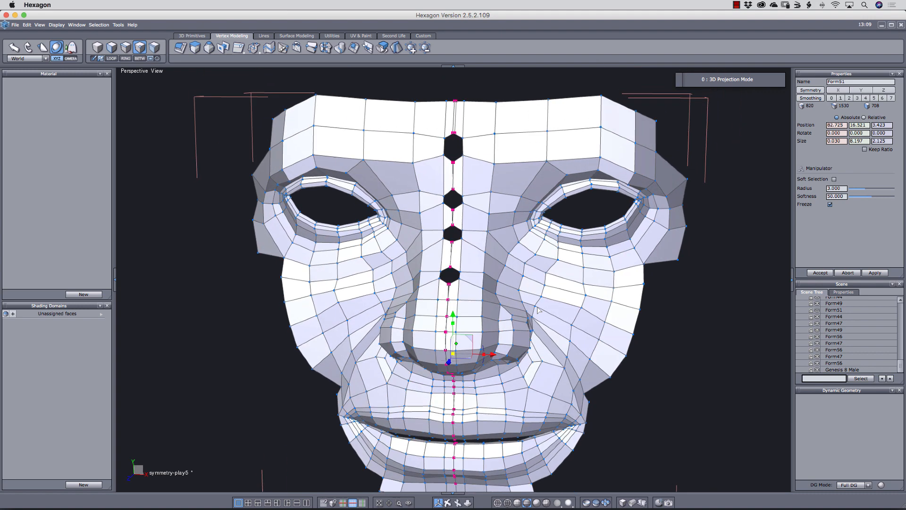
Start Average Weld on the selected seam points and raise the weld distance to 0.033 to merge the doubled forehead points
key("alt+shift+super+m")
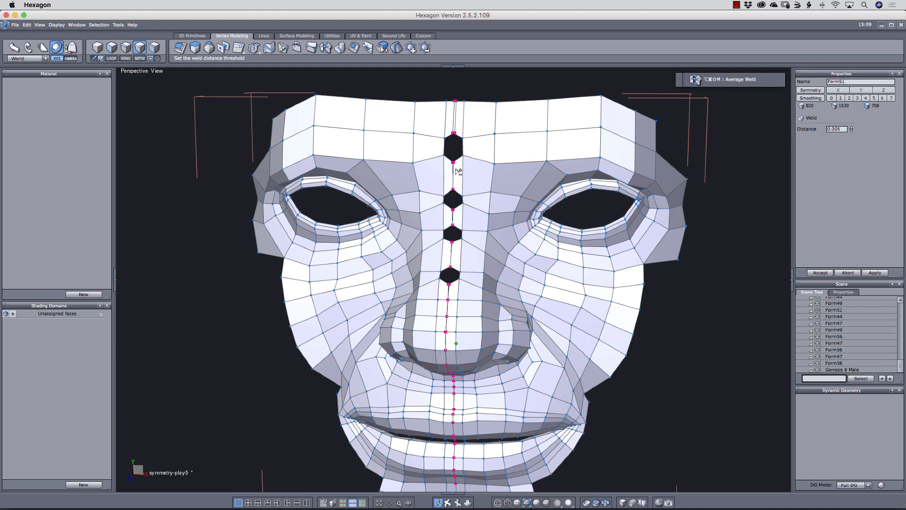
scroll(459, 176, "up", 6)
middle_click_drag(515, 188, 509, 278)
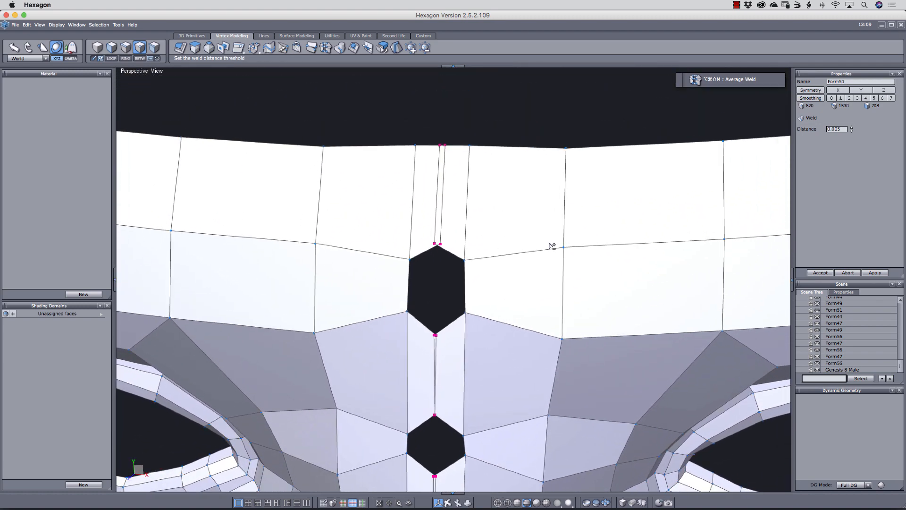
left_click(851, 128)
left_click(851, 127)
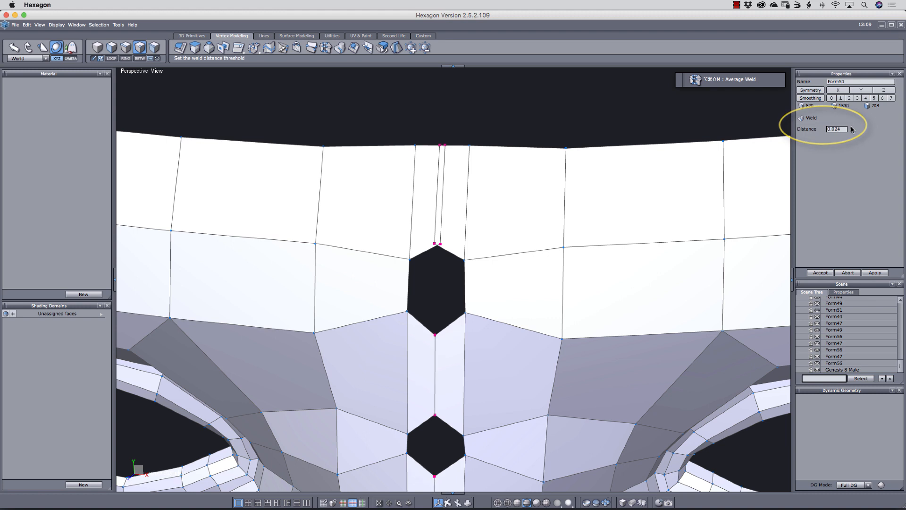
left_click(851, 128)
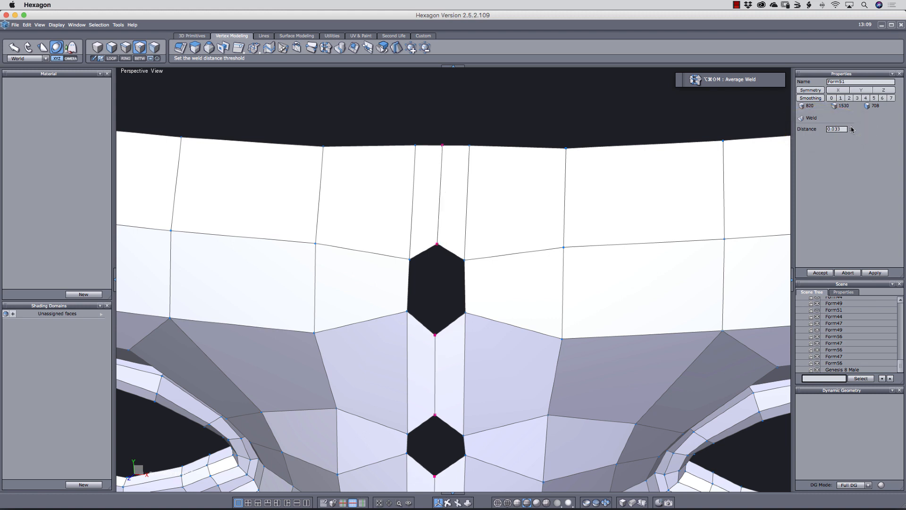
Raise the weld distance to 0.115 to test its effect on the seam points around the mouth
middle_click_drag(527, 385, 527, 93)
middle_click_drag(551, 347, 546, 192)
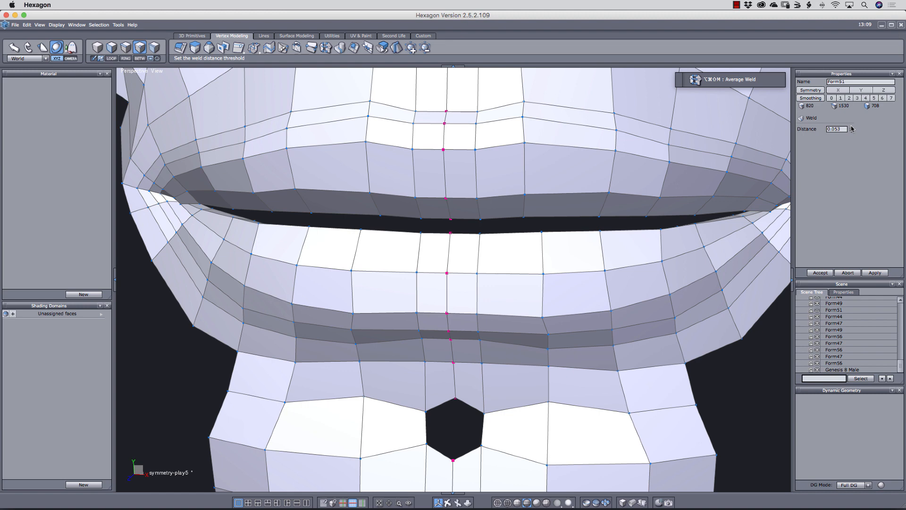
left_click(851, 128)
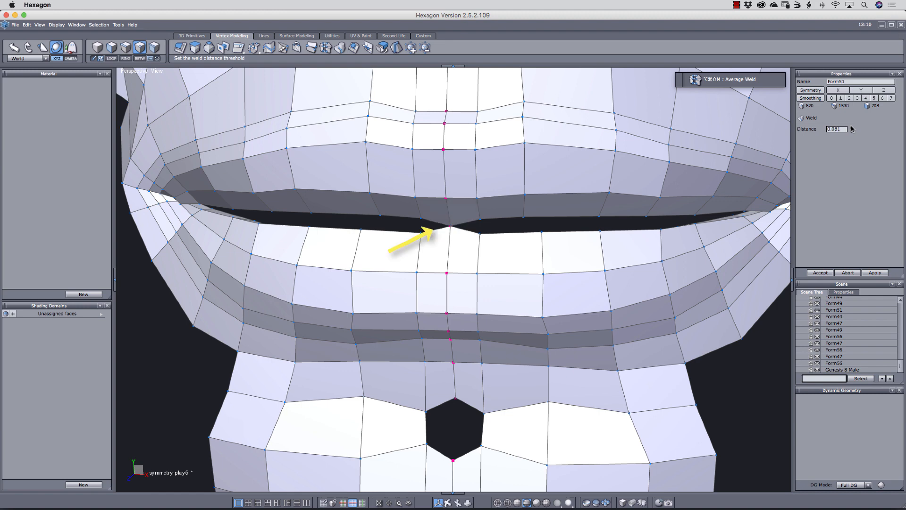
left_click(852, 128)
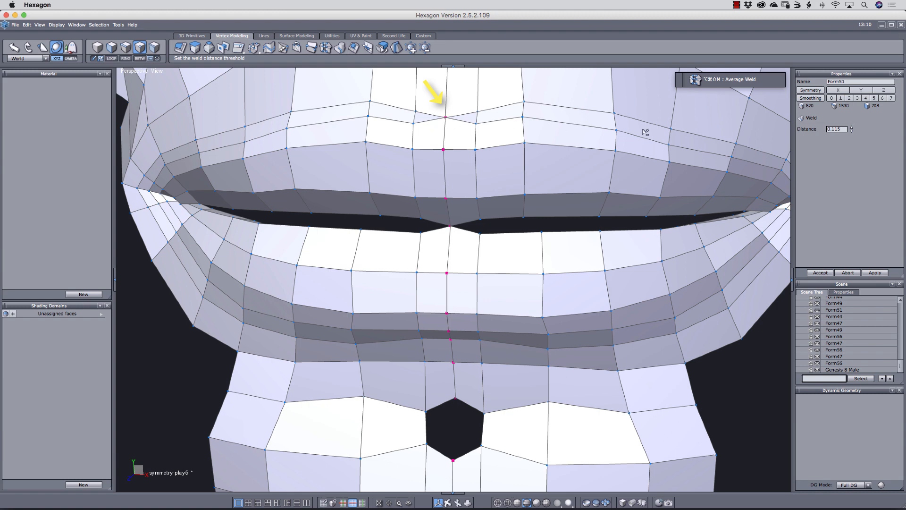
Lower the weld distance to 0.076 so the upper and lower lip points remain separate, and accept the Average Weld
left_click(852, 130)
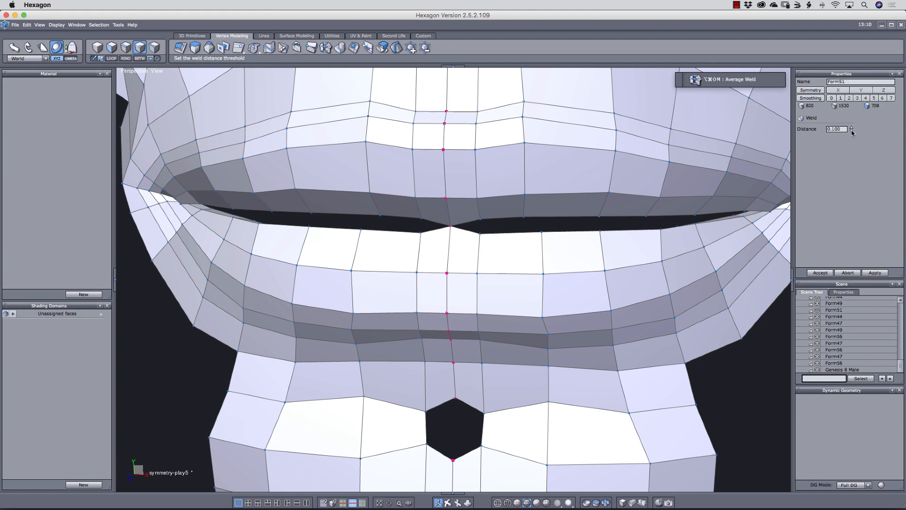
left_click(852, 131)
left_click(851, 131)
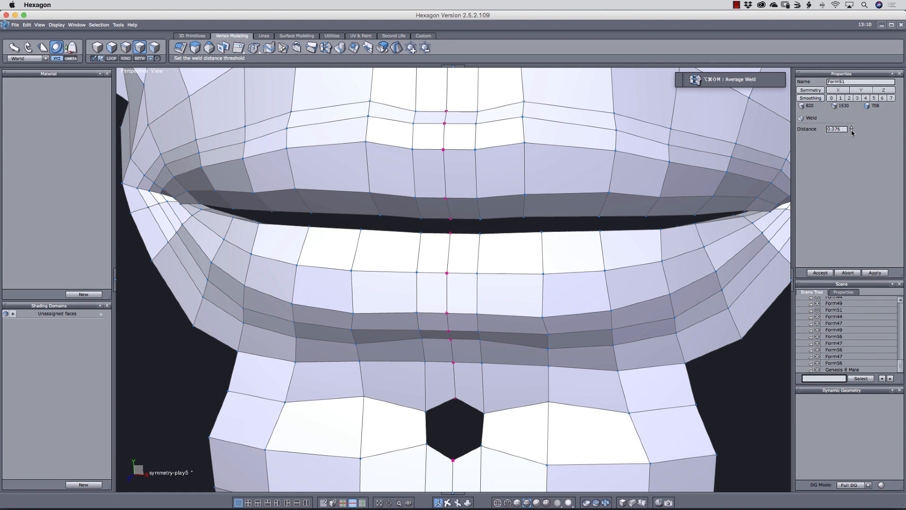
left_click(820, 273)
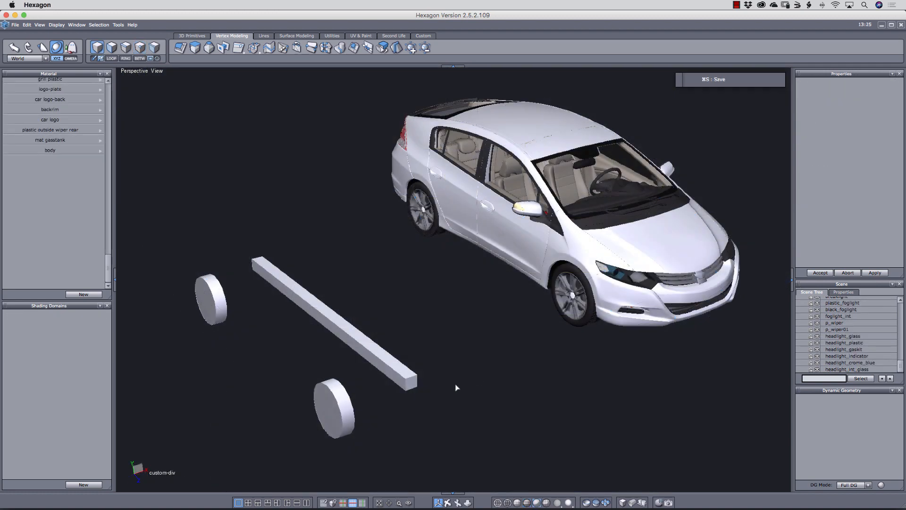
Clone the near disc by point symmetry about the near end of the bar, and select the copy and original to compare their positions
right_click_drag(502, 381, 597, 320)
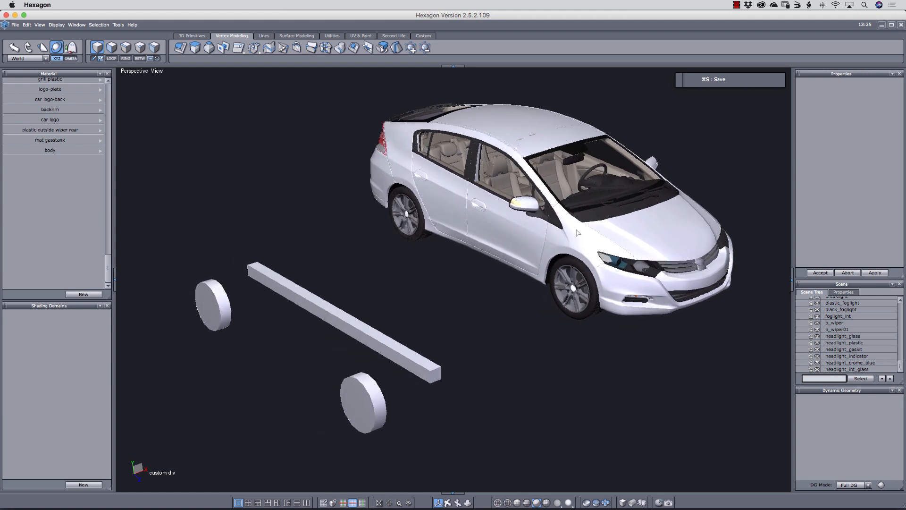
left_click(386, 398)
right_click_drag(492, 373, 475, 375)
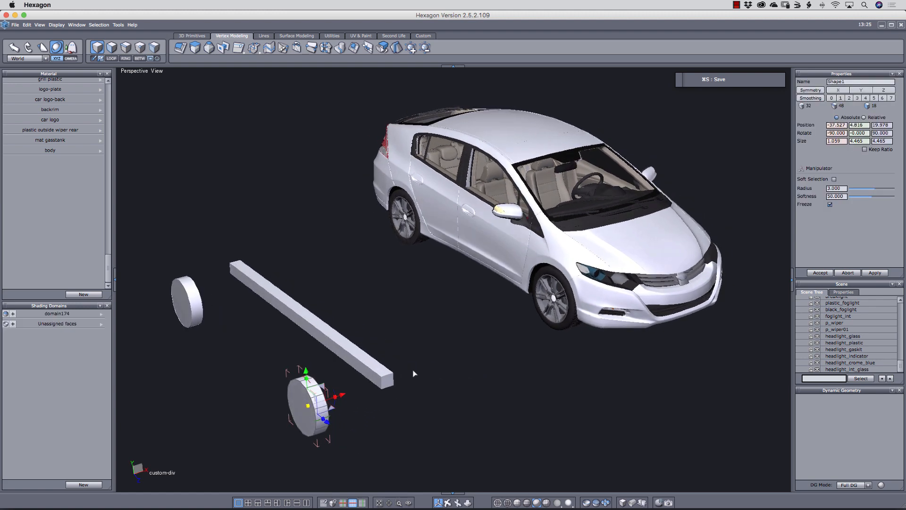
key("alt+shift+super+n")
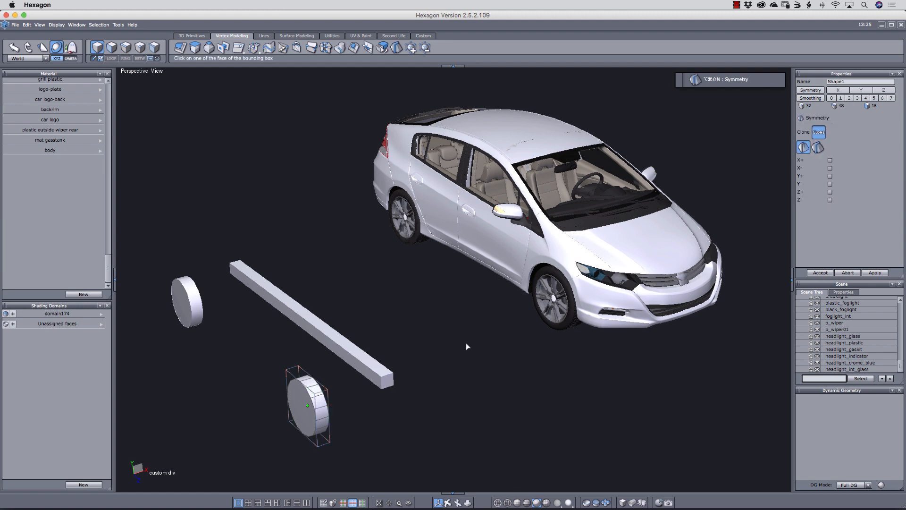
right_click_drag(468, 347, 484, 341)
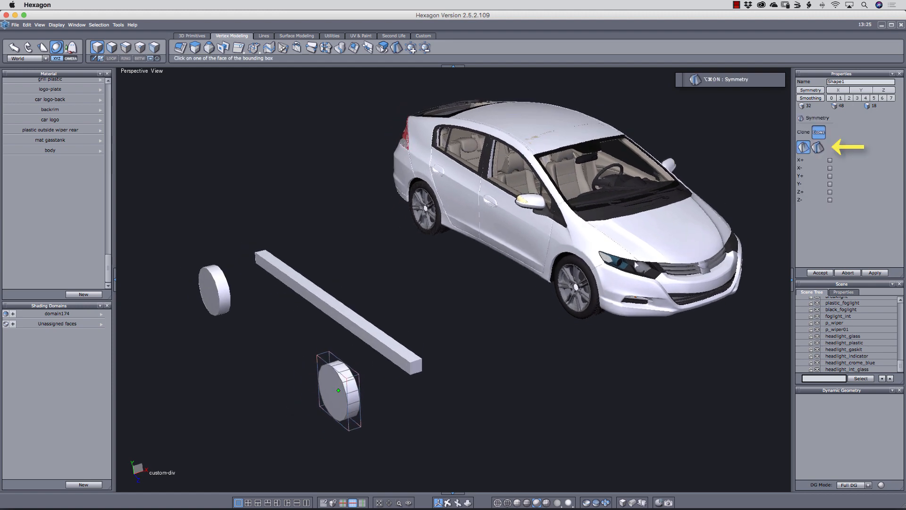
left_click(818, 148)
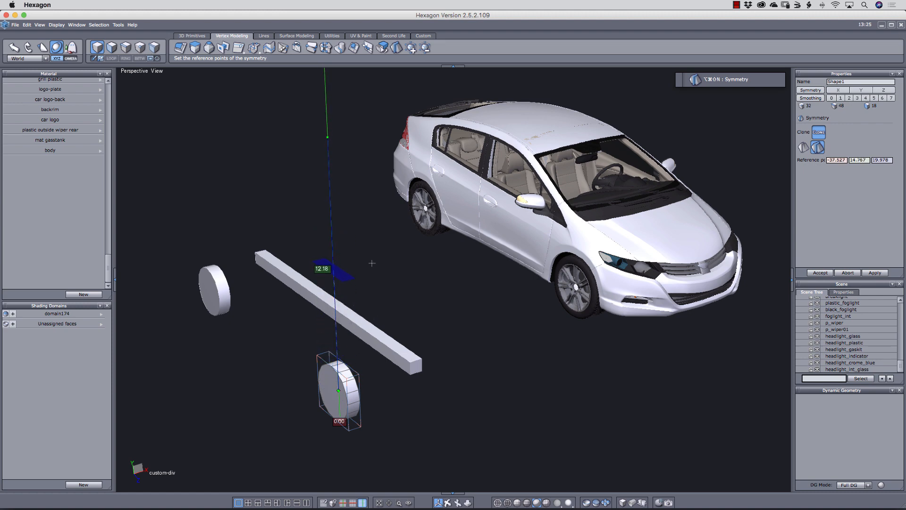
left_click(417, 361)
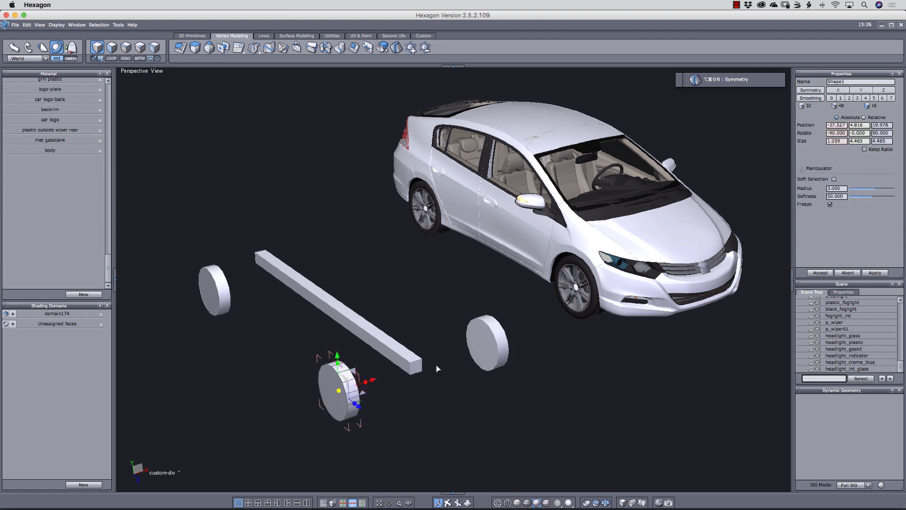
left_click(489, 358)
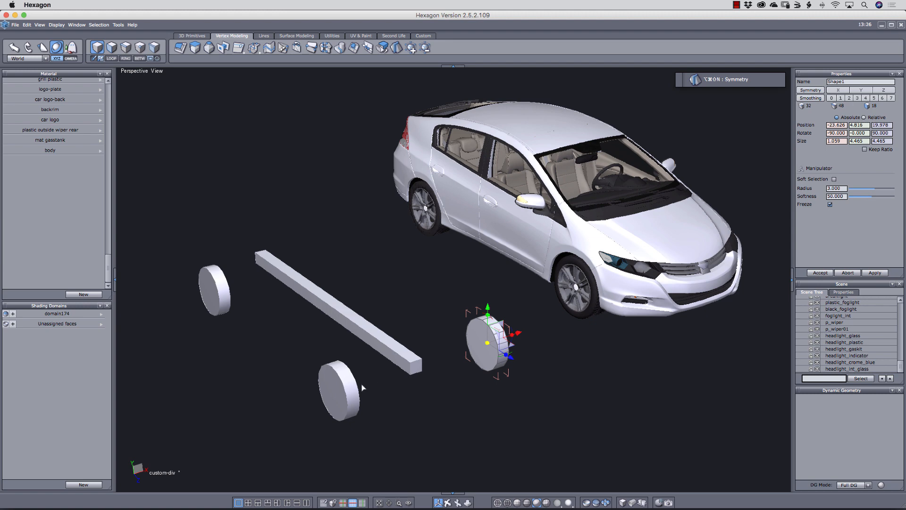
left_click(350, 396)
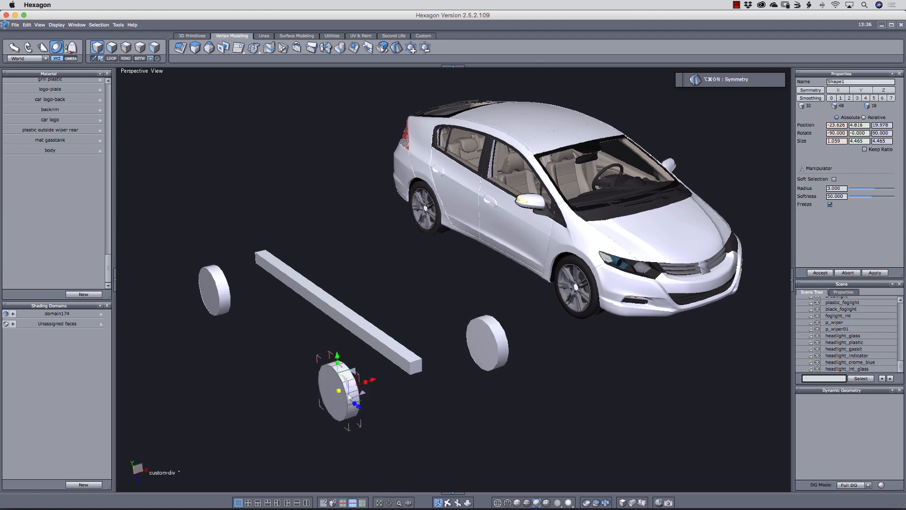
Clone the far disc by point symmetry about the far end of the bar, and clear the selection
left_click(217, 295)
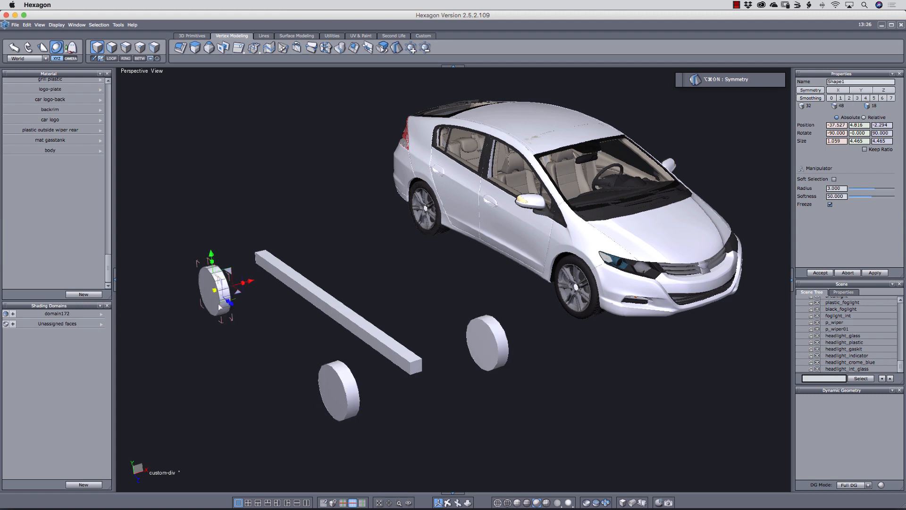
key("alt+shift+super+n")
left_click(818, 147)
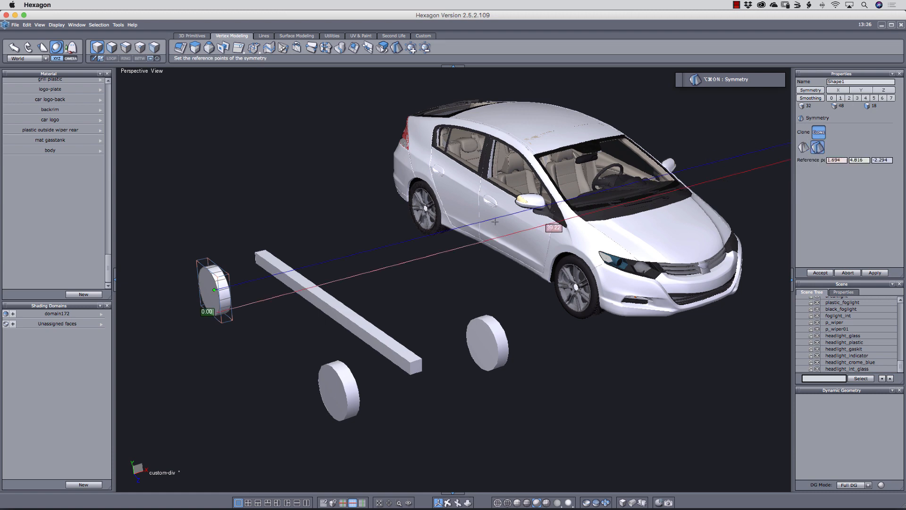
left_click(264, 254)
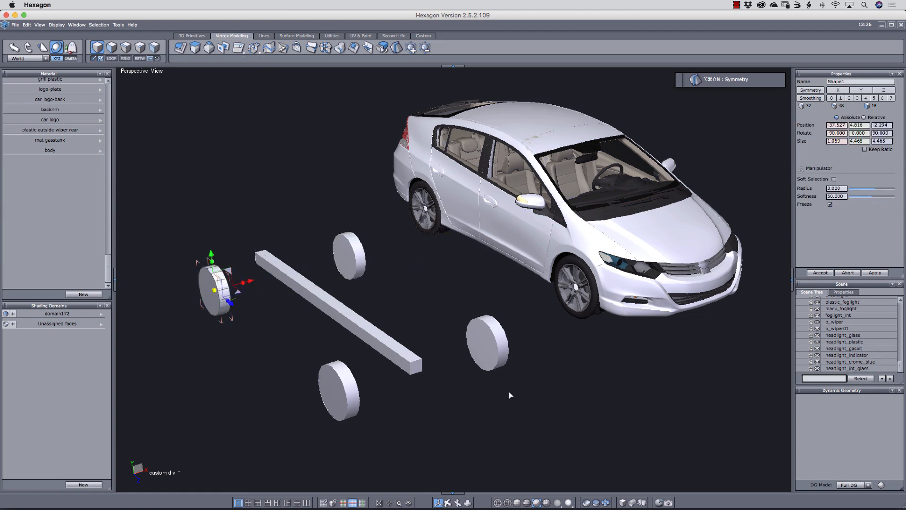
key("Escape")
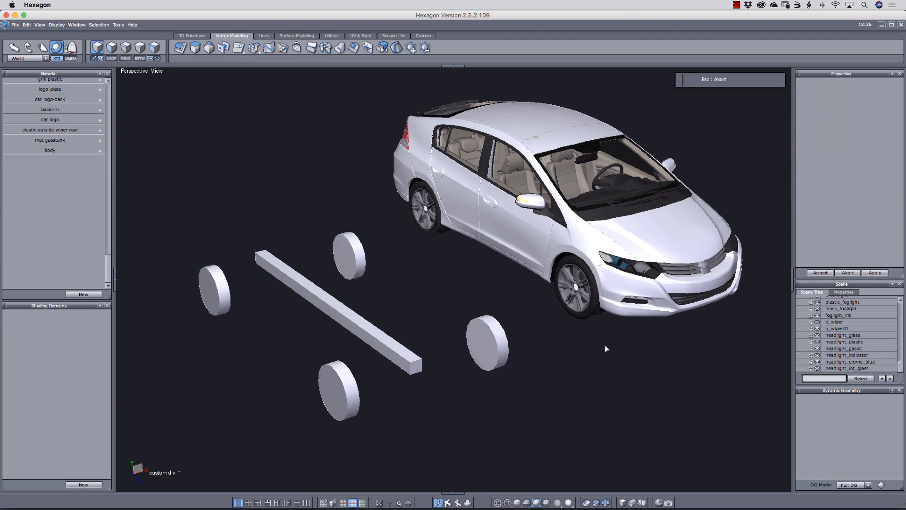
Inspect the side of the car with missing wheels, and select the logo at the centre of the front grille
middle_click_drag(619, 358, 406, 369)
middle_click_drag(544, 358, 405, 335)
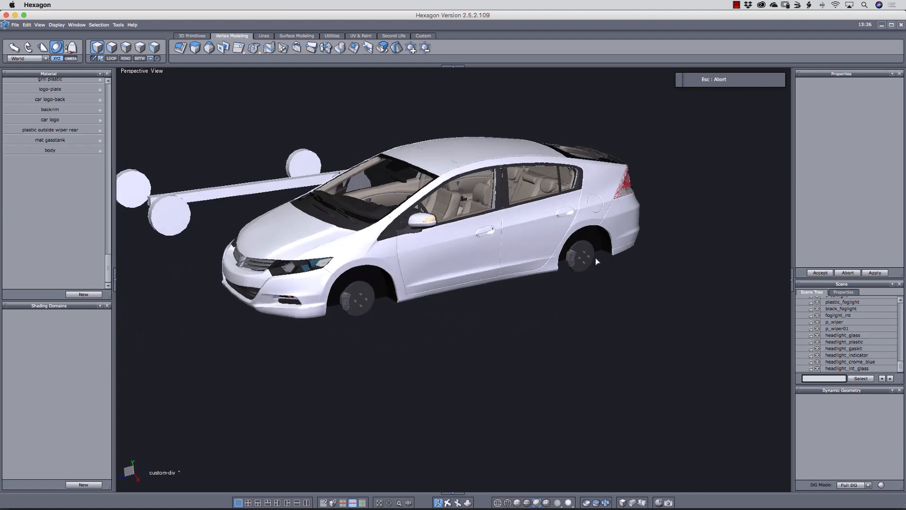
middle_click_drag(346, 376, 456, 372)
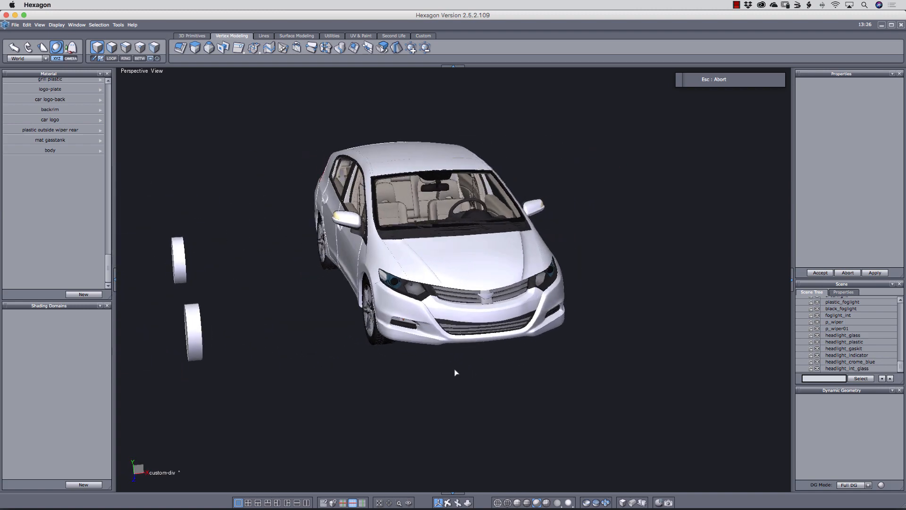
left_click(494, 305)
scroll(494, 303, "up", 6)
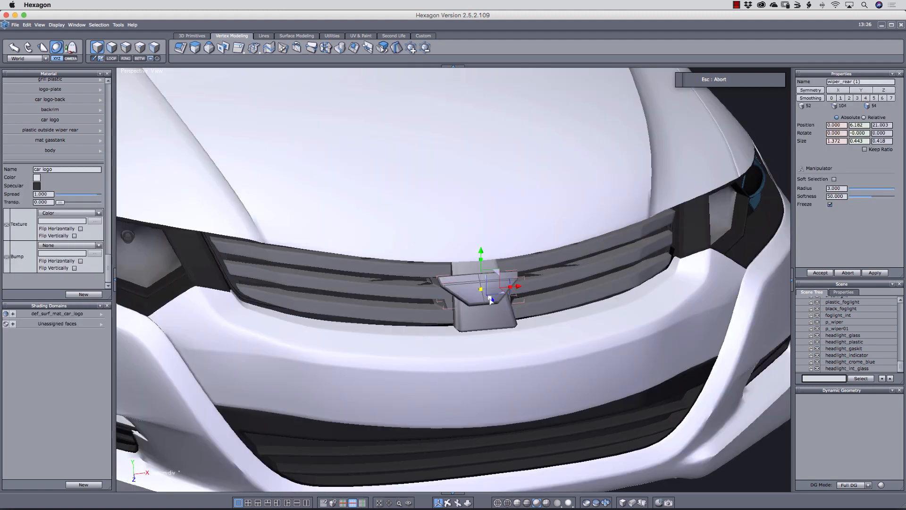
Mirror a clone of the front wheel group to the car's other side by point symmetry about the grille logo's centre
scroll(480, 290, "down", 8)
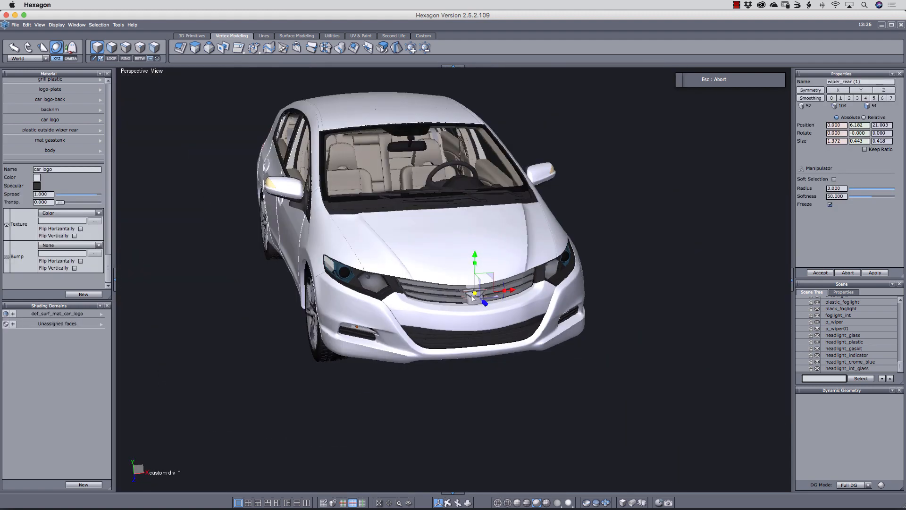
left_click(324, 371)
right_click_drag(457, 369, 458, 369)
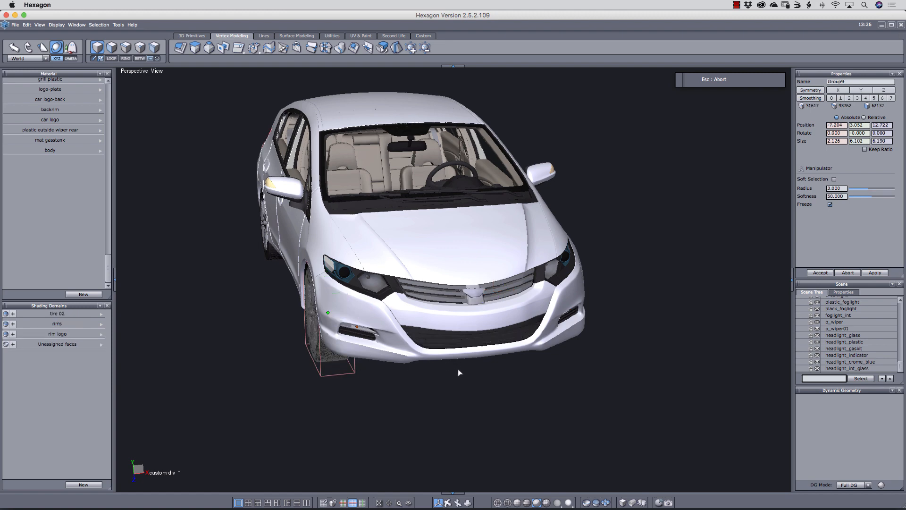
key("alt+shift+super+n")
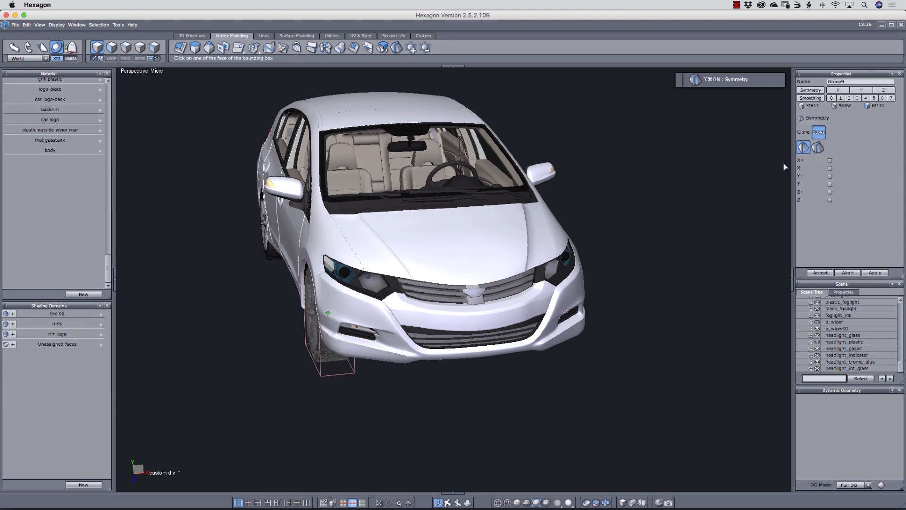
left_click(817, 147)
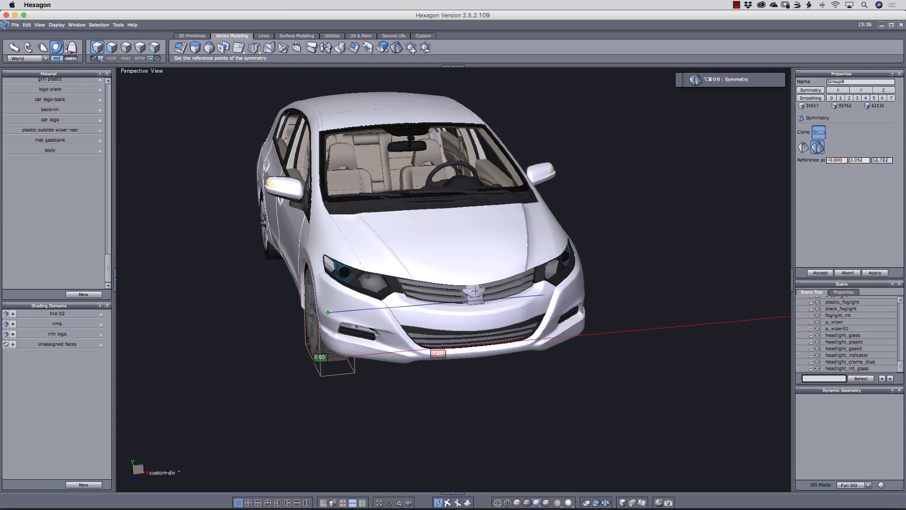
left_click(476, 292)
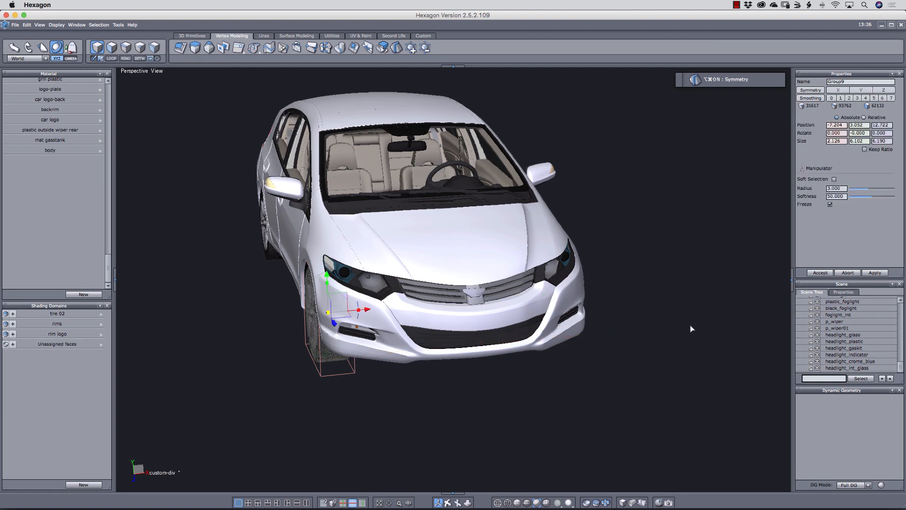
key("super+shift+a")
middle_click_drag(688, 326, 501, 337)
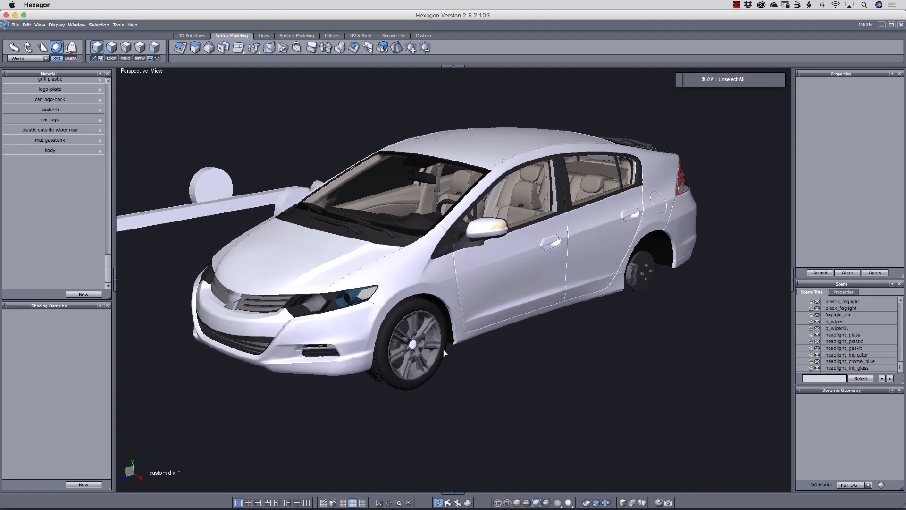
middle_click_drag(444, 353, 506, 341)
scroll(468, 268, "up", 5)
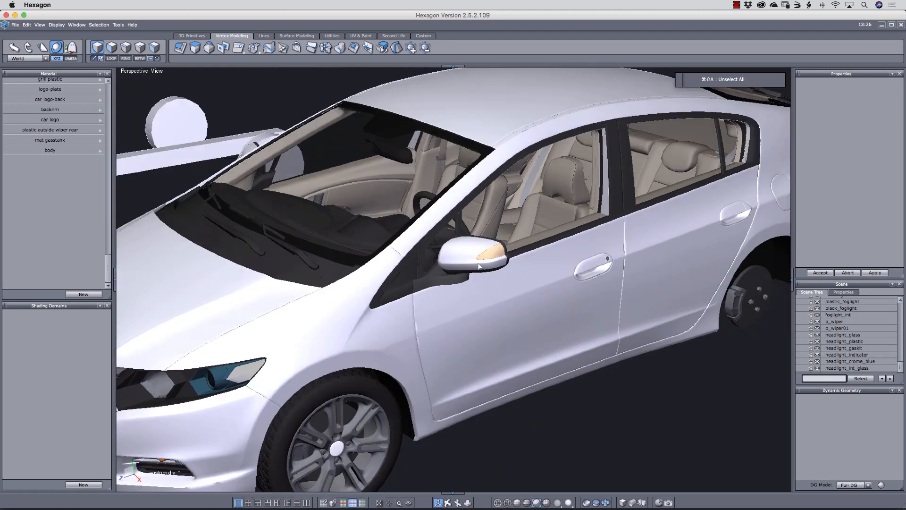
middle_click_drag(664, 285, 654, 321)
middle_click_drag(725, 380, 631, 376)
middle_click_drag(471, 397, 521, 391)
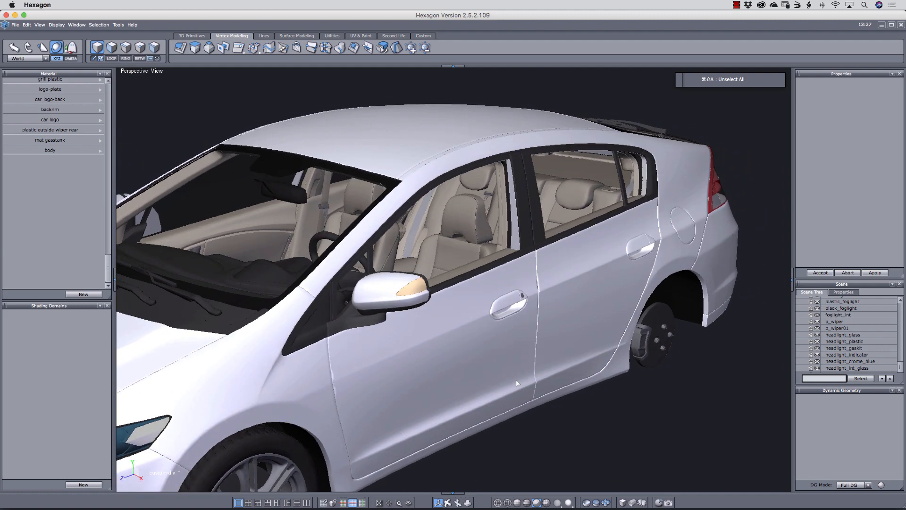
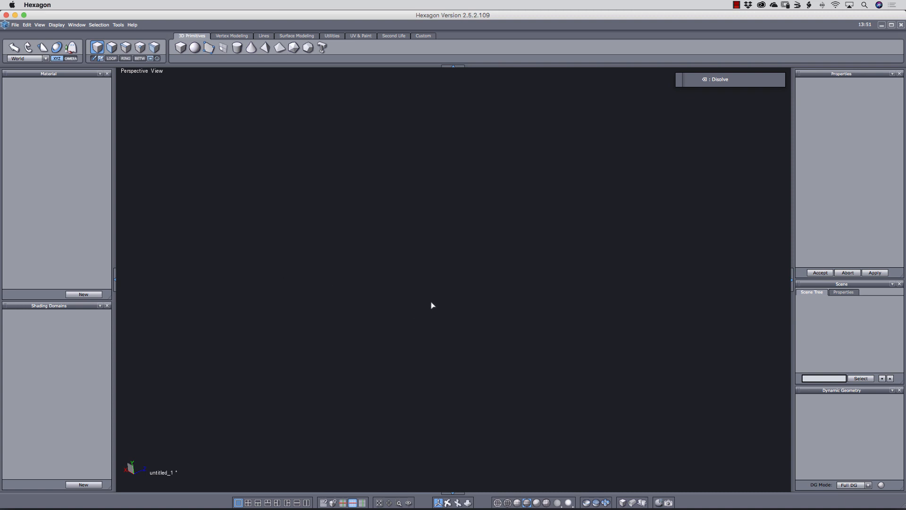
Create a cube about 9.96 units wide standing on the origin and subdivide each side into 2 × 2 faces
key("alt+1")
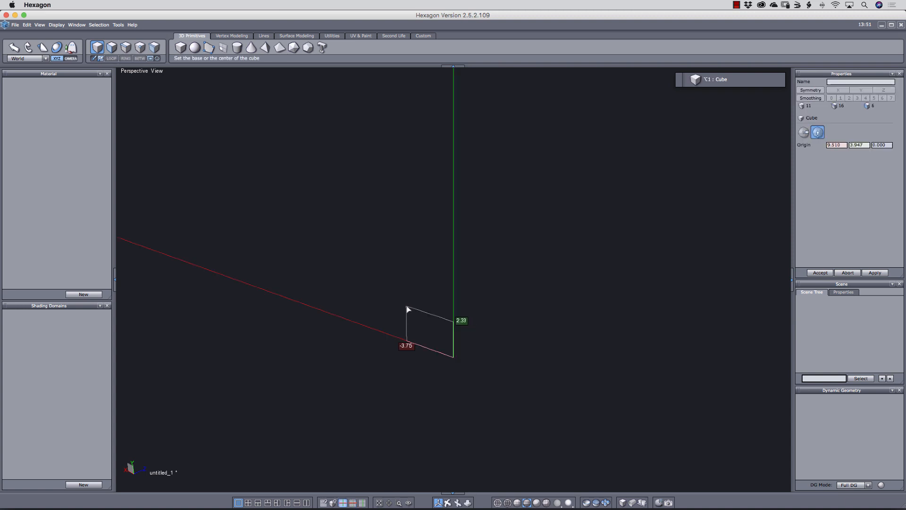
left_click(455, 359)
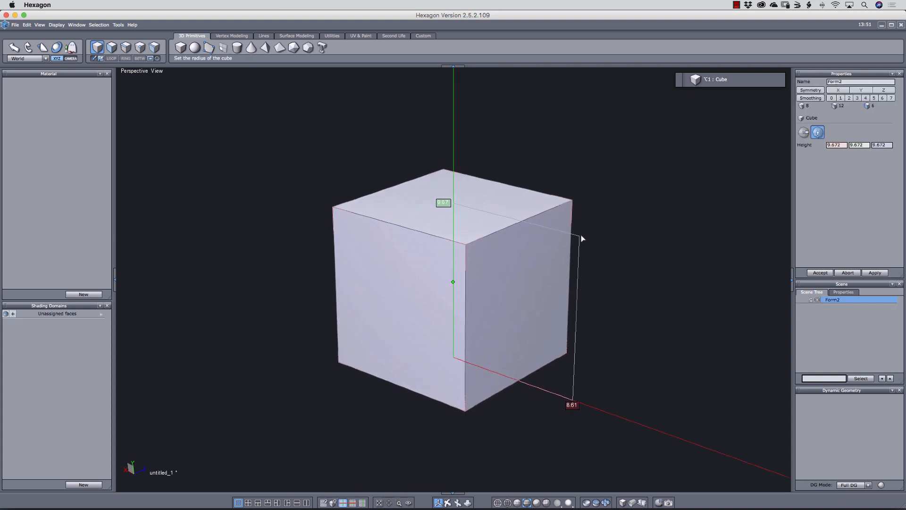
left_click(582, 237)
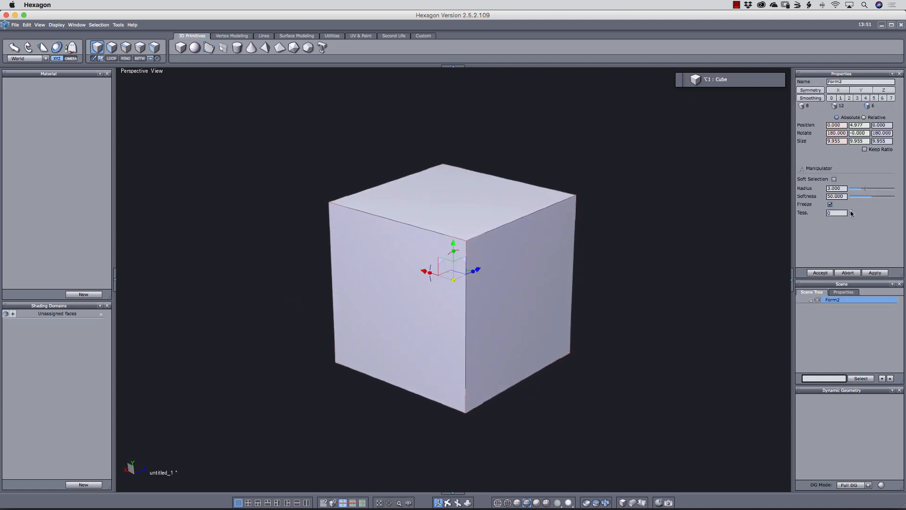
left_click(850, 212)
left_click(820, 272)
middle_click_drag(644, 291, 588, 314)
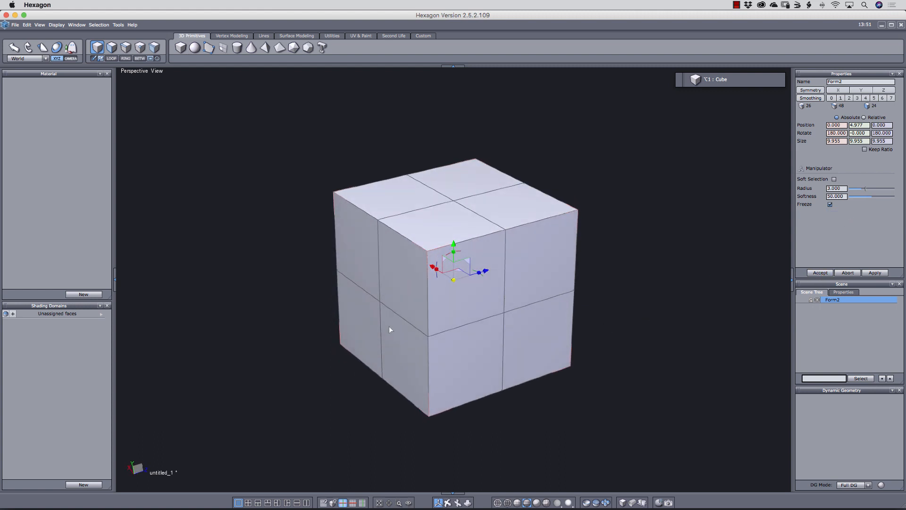
Cut the six faces forming one vertical corner column of the cube, including its top and bottom faces
key("d")
left_click(391, 293)
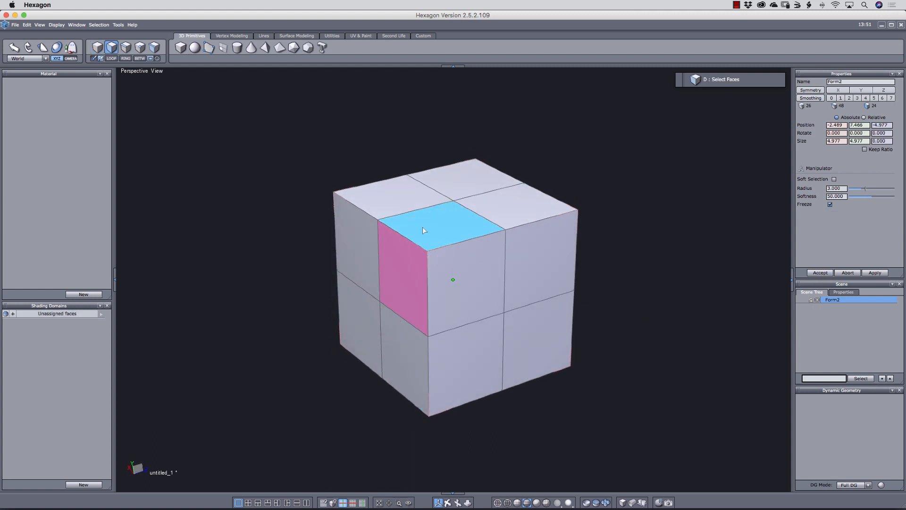
left_click(444, 242, "shift")
left_click(420, 339, "shift")
left_click(452, 342, "shift")
left_click(463, 310, "shift")
middle_click_drag(481, 417, 456, 342)
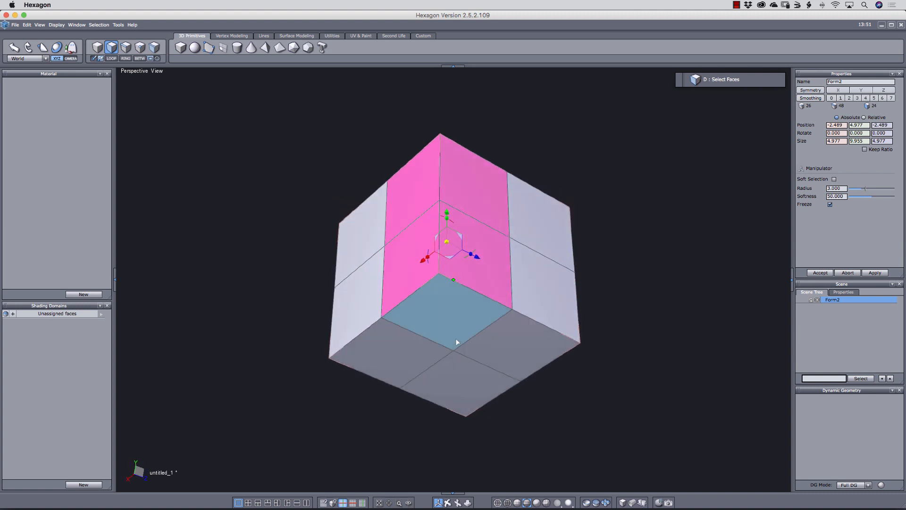
left_click(456, 342, "shift")
key("Delete")
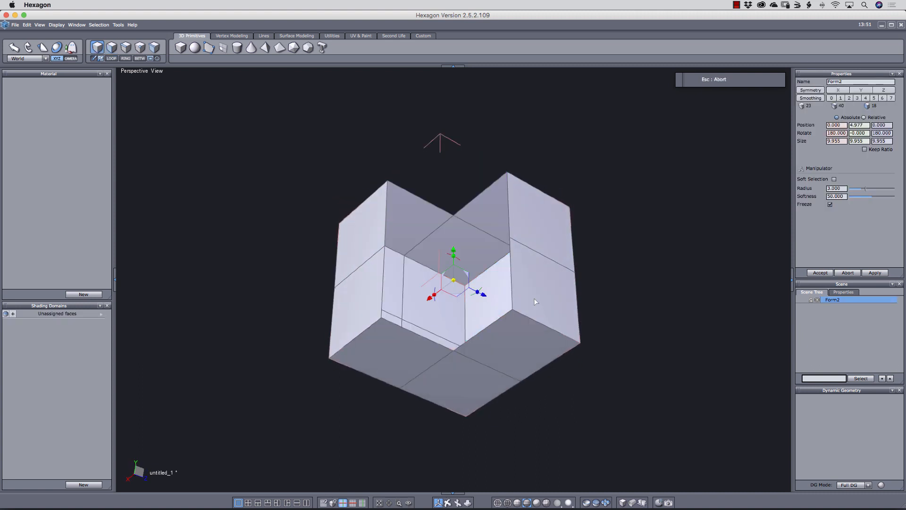
Delete the rest of the cube and paste the cut corner column as a separate object
key("BackSpace")
key("super+v")
mouse_move(535, 302)
middle_mouse_down()
mouse_move(623, 255)
mouse_move(516, 309)
mouse_move(529, 292)
middle_mouse_up()
Mirror the corner column across one open side with Symmetry, with cloning enabled to keep the original
key("alt+super+shift+n")
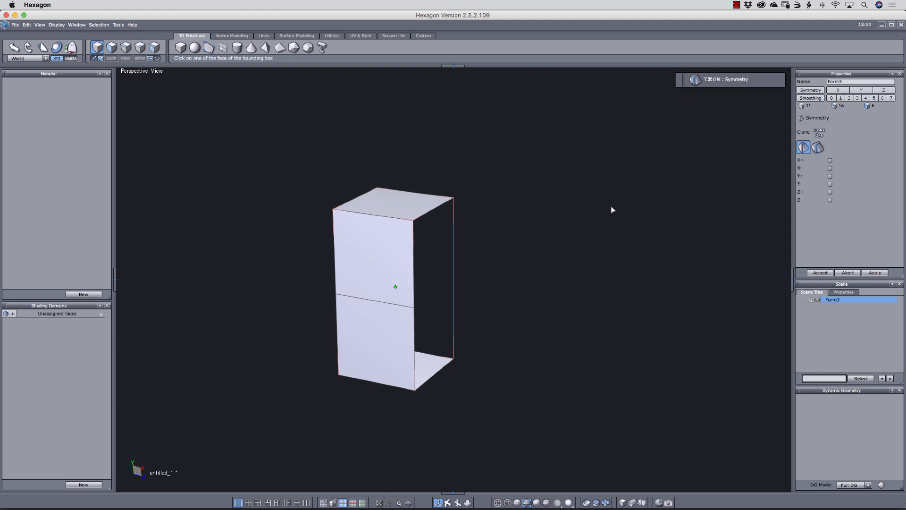
left_click(819, 133)
left_click(474, 299)
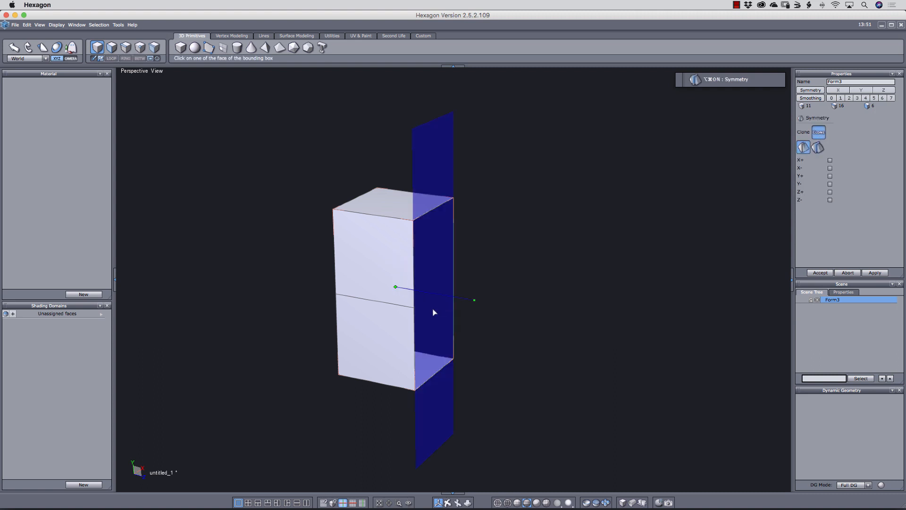
left_click(434, 308)
middle_click_drag(616, 293, 424, 313)
Mirror a clone of the second column across its remaining open side to make the third quarter of the cube
left_click(427, 323)
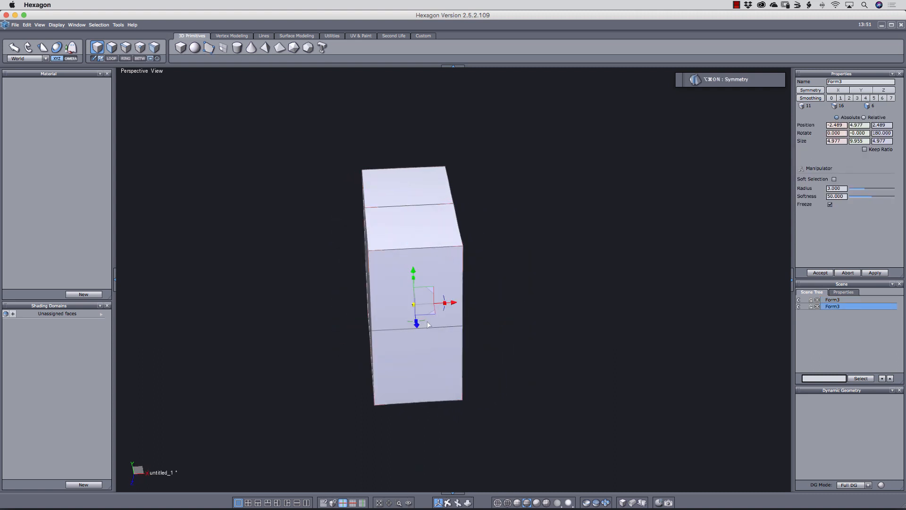
key("alt+super+shift+n")
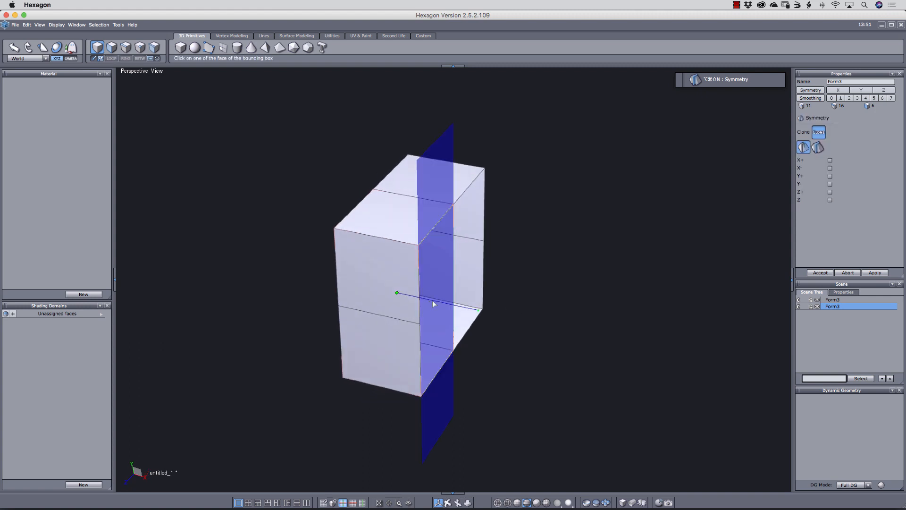
left_click(432, 300)
middle_click_drag(588, 310, 440, 319)
Mirror a clone of the third column into the empty corner to complete the cube
left_click(416, 300)
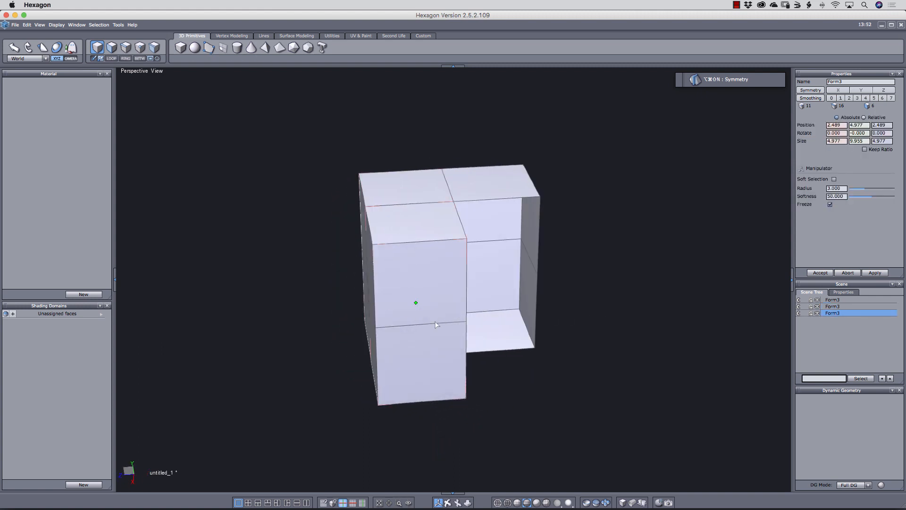
key("alt+super+shift+n")
middle_click_drag(579, 301, 490, 305)
left_click(434, 305)
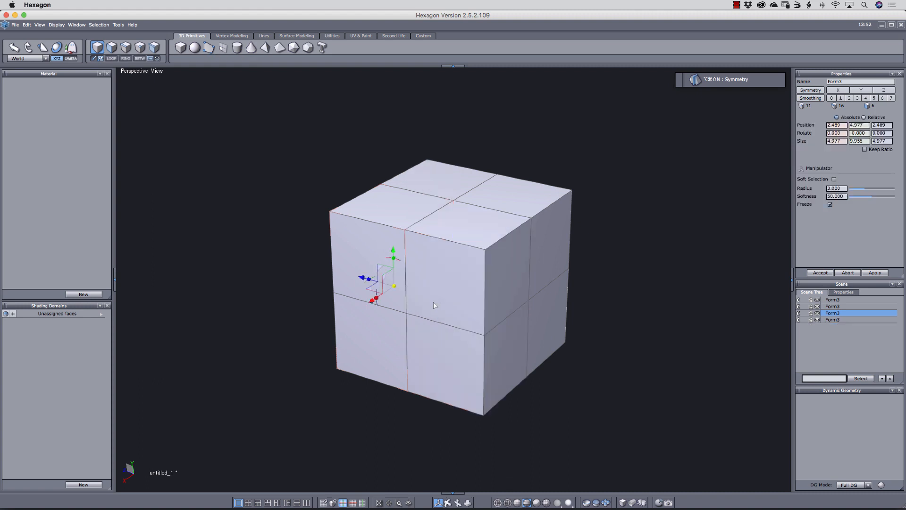
key("Return")
middle_click_drag(606, 333, 573, 323)
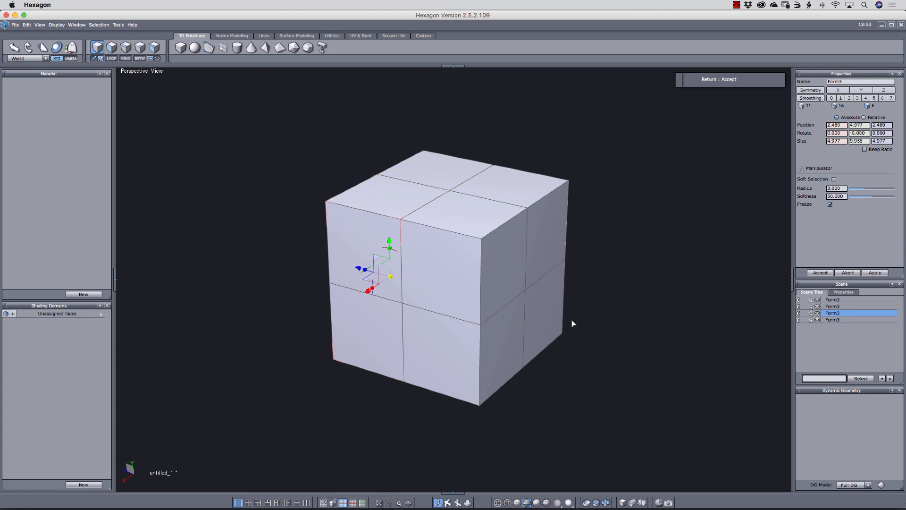
Lower the two outer top edges of the fourth column vertically and bevel them with a narrow Extract Fillet
left_click(494, 264)
key("x")
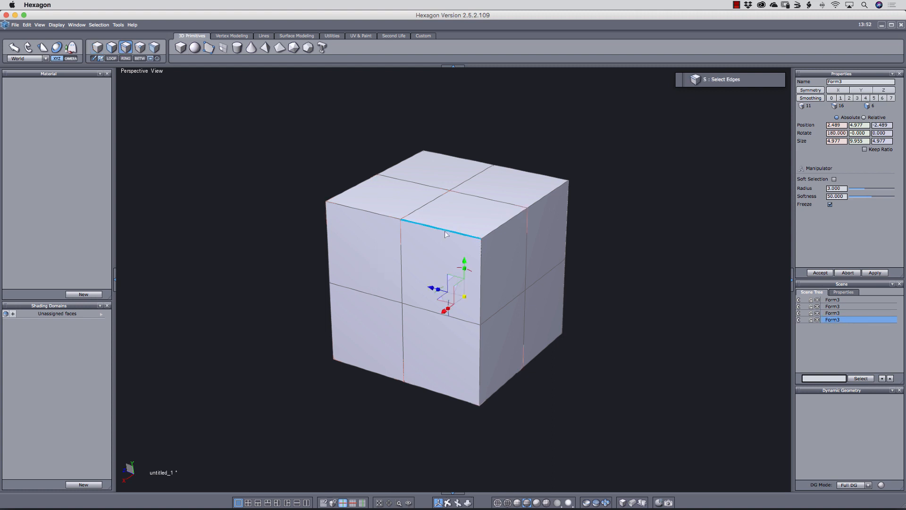
left_click(445, 230)
left_click_drag(442, 194, 441, 214)
left_click(492, 246, "shift")
key("b")
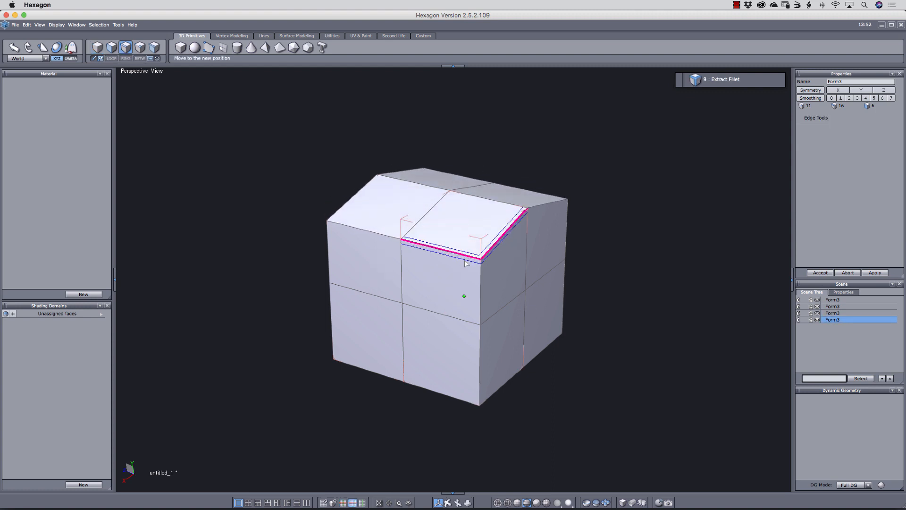
left_click(489, 293)
Bevel the two outer bottom edges of the same column with a narrow Extract Fillet
left_click(438, 392)
left_click(488, 396, "shift")
key("n")
left_click(847, 273)
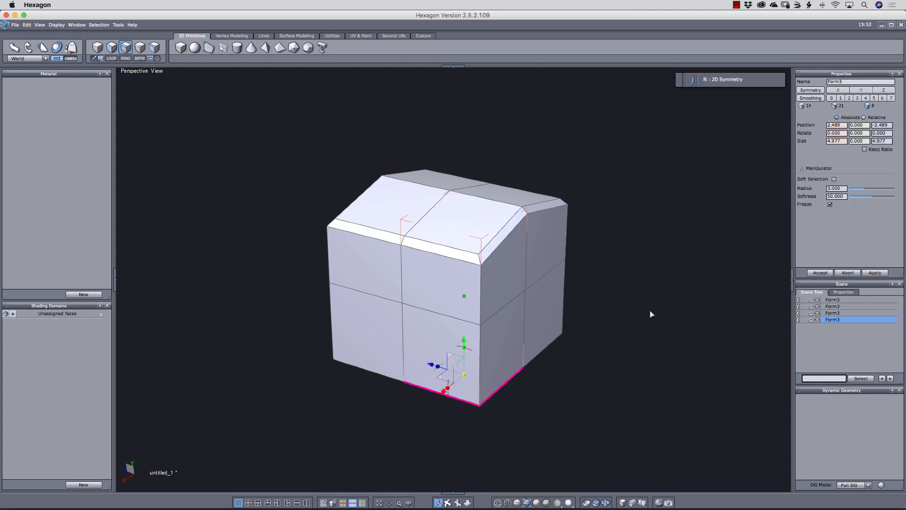
key("b")
left_click(453, 398)
left_click(456, 394)
Select the ring through the column's middle horizontal edge and connect it into a vertical edge loop
middle_click_drag(609, 389, 489, 289)
left_click(416, 289)
key("alt+r")
key("shift+x")
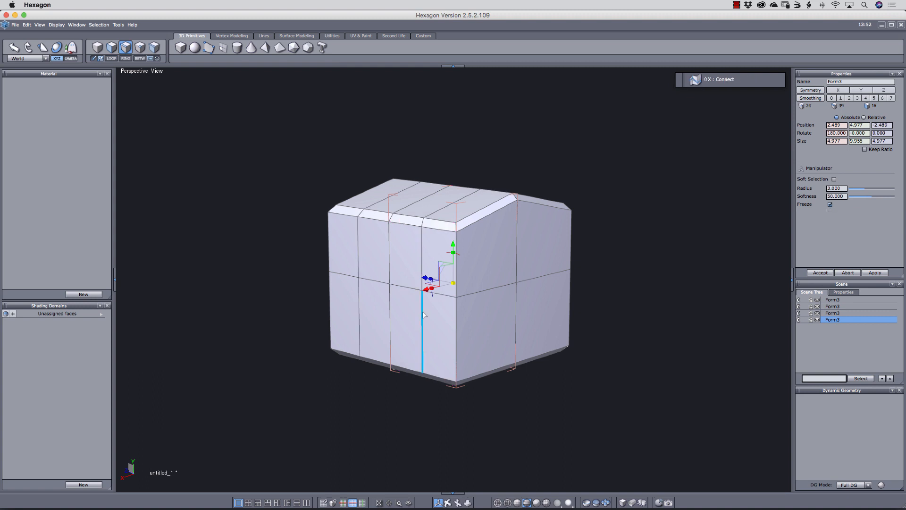
Connect the lower and upper rings of vertical edges to add two horizontal edge loops around the column
left_click(423, 324)
left_click(456, 337)
key("alt+r")
key("shift+x")
left_click(455, 269)
key("alt+r")
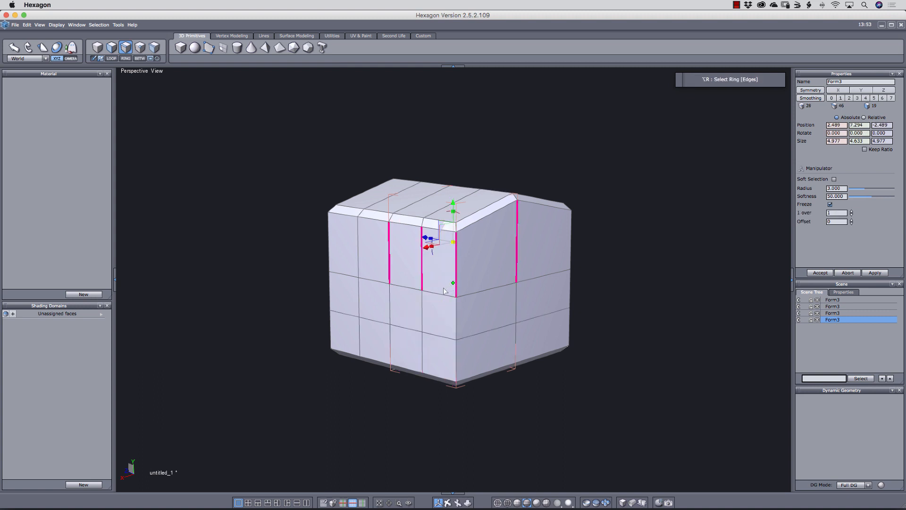
key("shift+x")
Widen the vertical edges between the two new horizontal loops into a narrow strip with Extract Fillet
left_click(423, 295)
key("b")
left_click(427, 296)
left_click(427, 298)
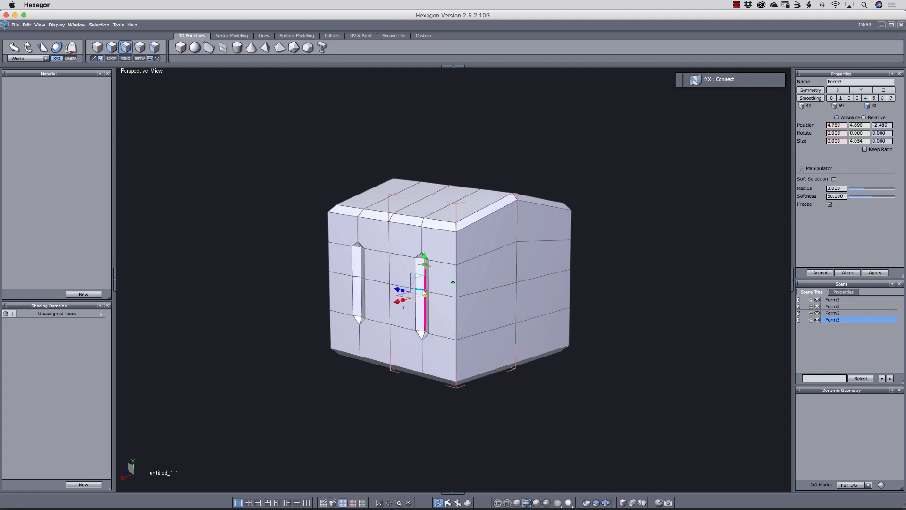
Connect the strip's end points diagonally to the surrounding corner points and raise the corner point on the upper horizontal loop
key("b")
left_click(415, 258)
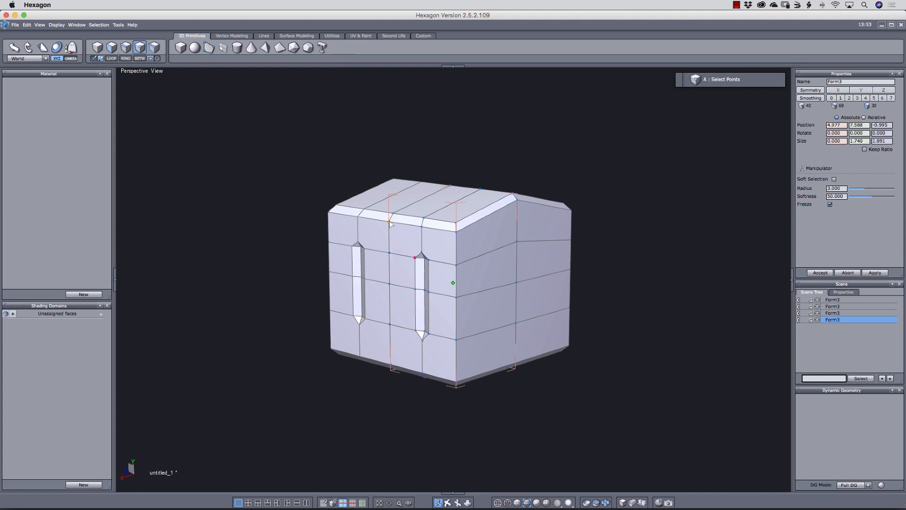
left_click(389, 223, "shift")
key("shift+x")
left_click(429, 259)
left_click(456, 232, "shift")
key("shift+x")
left_click(415, 331)
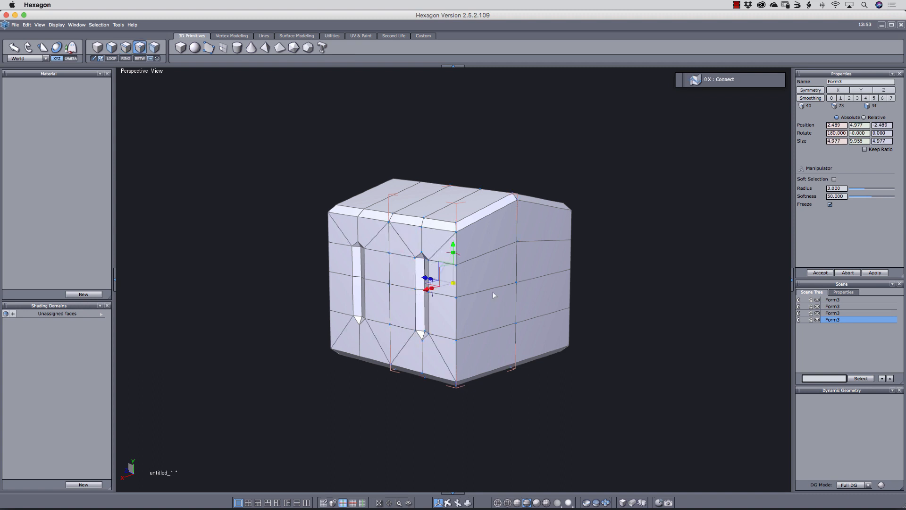
key("super+z")
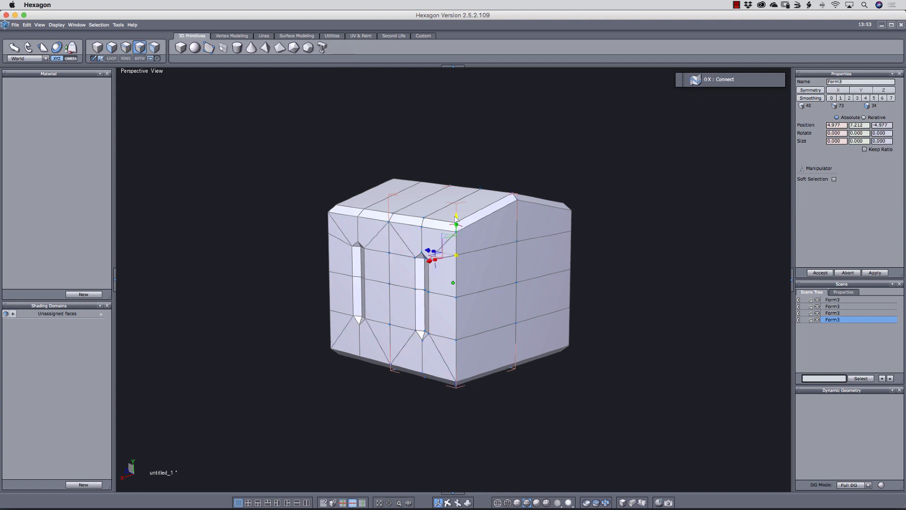
Connect the four edges meeting at the middle point of the block's adjacent side into a diamond
key("s")
left_click(486, 291)
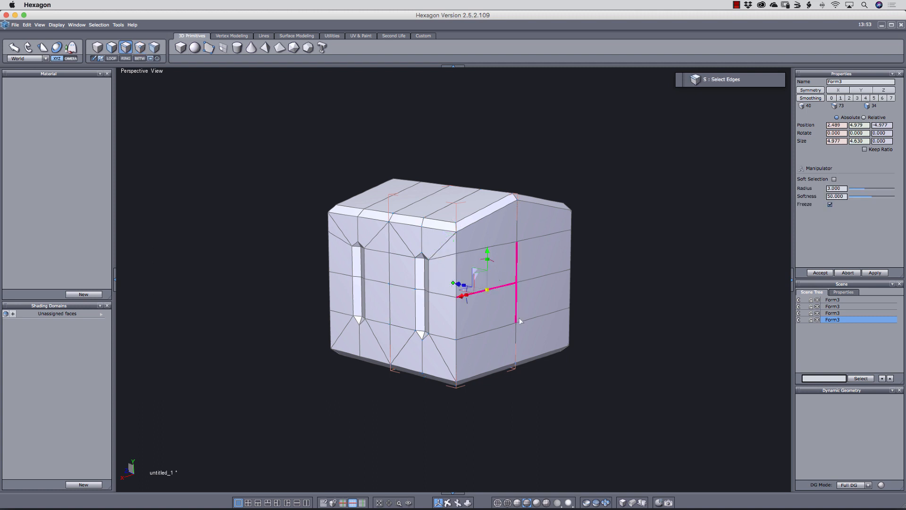
key("shift+x")
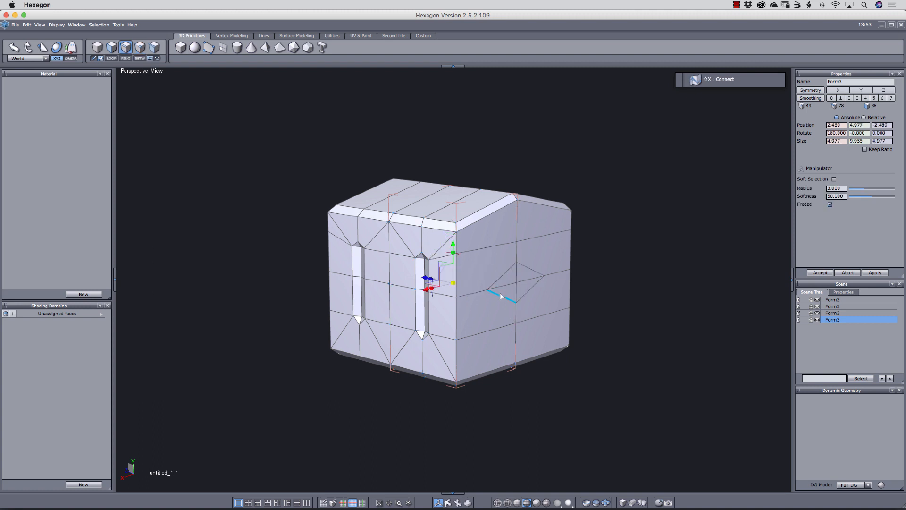
Dissolve the edges of the diamond, removing stray vertices only
left_click(498, 295)
left_click(503, 273, "shift")
key("BackSpace")
left_click(434, 285)
Dissolve the diagonal edges between the slot's upper and lower ends and the block's corner, removing stray vertices only
left_click(456, 346)
left_click(444, 245)
key("BackSpace")
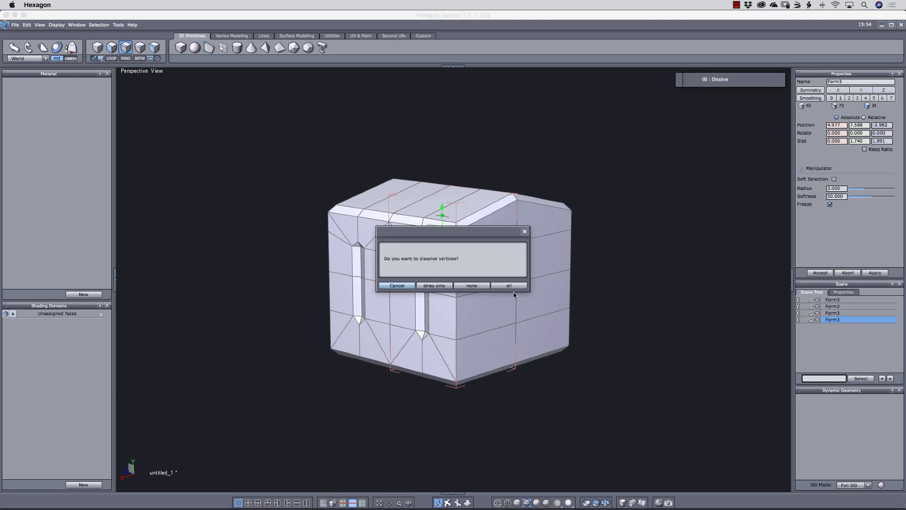
left_click(435, 285)
left_click(441, 356)
key("BackSpace")
left_click(434, 285)
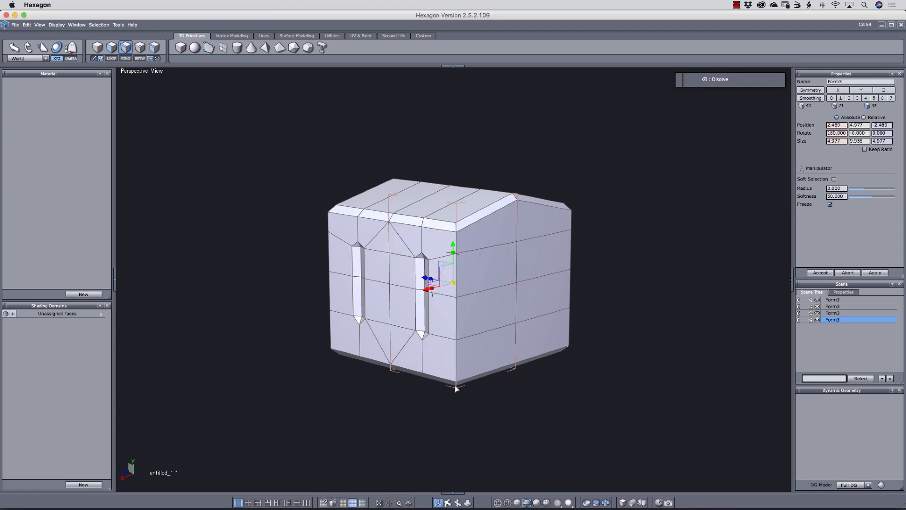
Widen the vertical edges along the block's near corner into a flat bevel with Extract Fillet
left_click(456, 377)
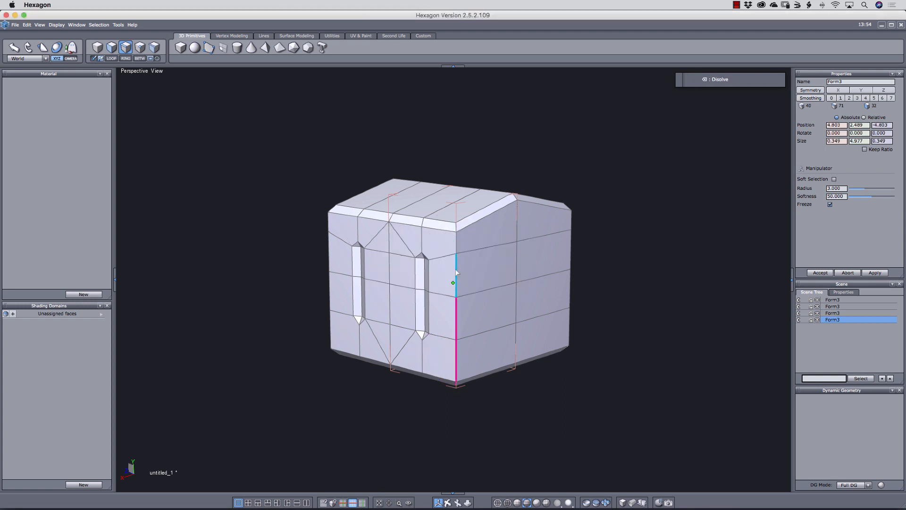
key("b")
left_click(467, 277)
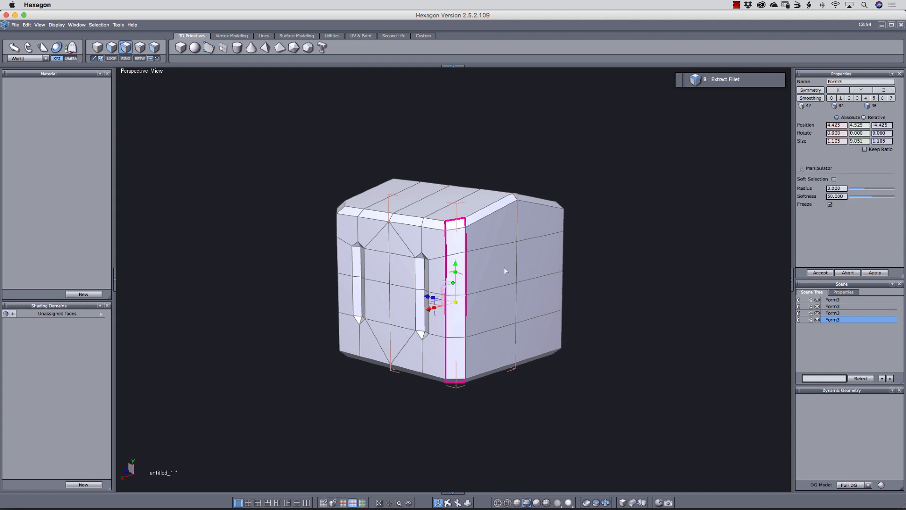
Connect the three horizontal edges on the near half of the adjacent side with a vertical line of edges
middle_click_drag(504, 267, 477, 315)
key("shift+x")
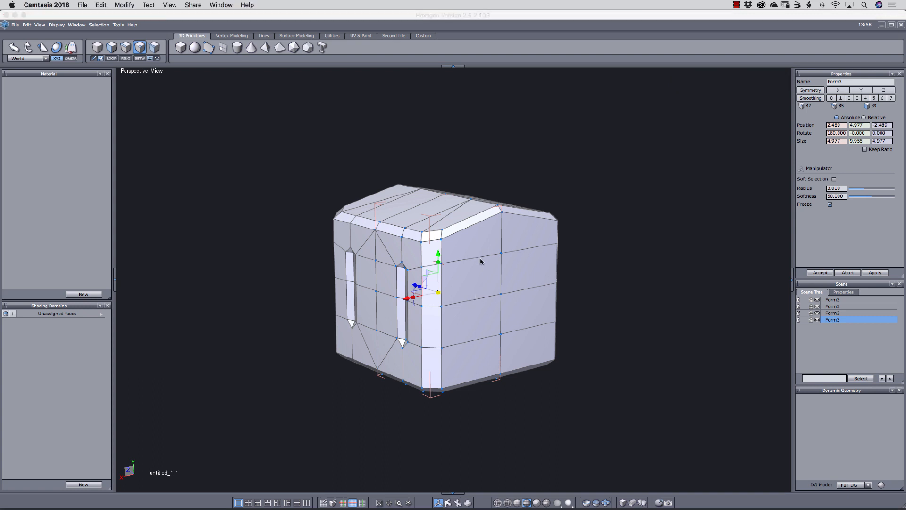
key("s")
left_click(478, 259)
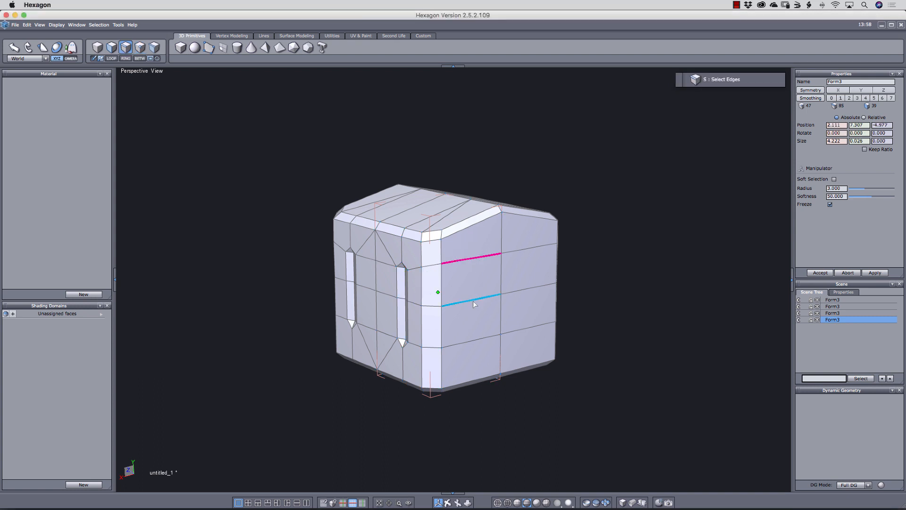
left_click(475, 301, "shift")
left_click(474, 341, "shift")
key("shift+x")
Shift the new line's middle point outward and tessellate edges that complete a half octagon and tie it to the surrounding corners
key("a")
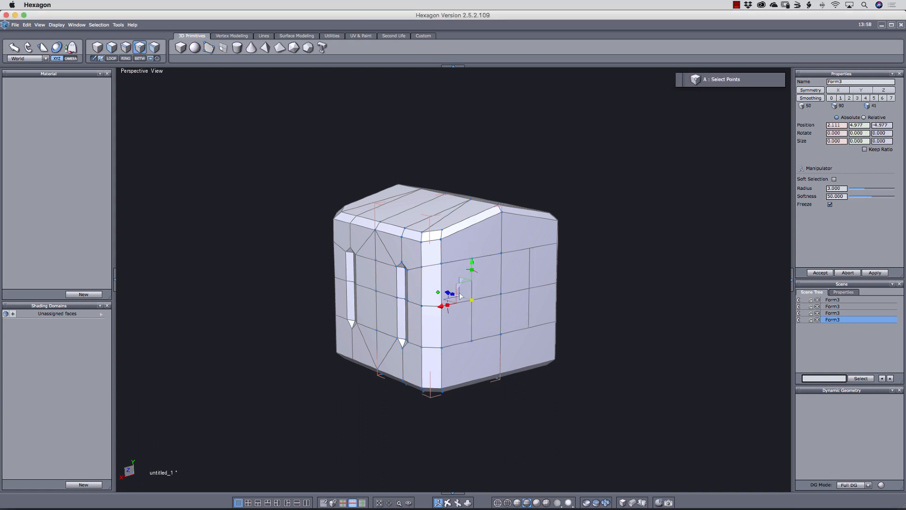
key("x")
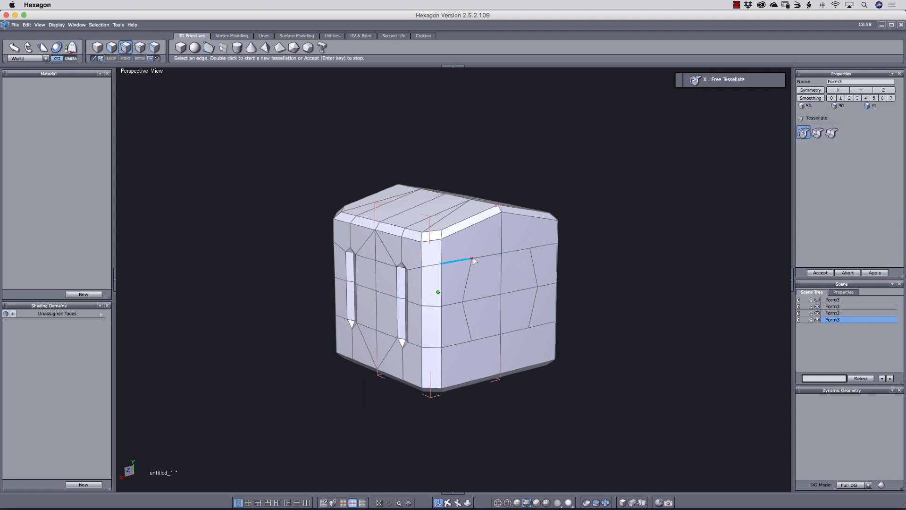
left_click(500, 354)
key("Return")
key("x")
key("Return")
key("x")
left_click(472, 341)
left_click(443, 388)
key("Return")
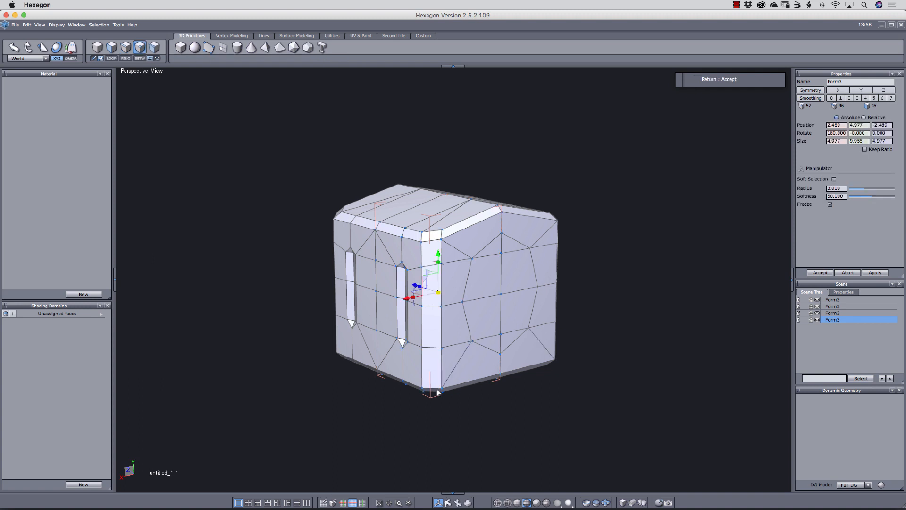
Shrink the half-octagon faces vertically to about 5.37 high and extrude them outward by about 0.8
key("d")
left_click(485, 307)
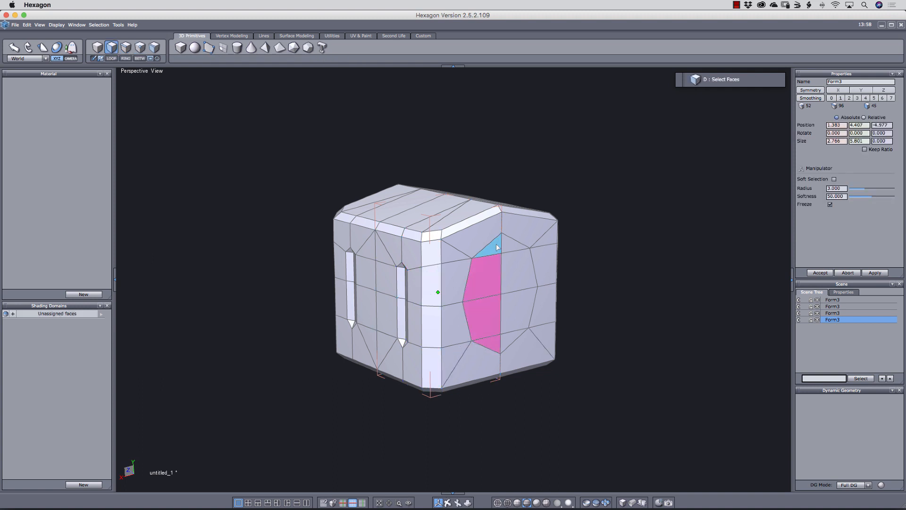
left_click_drag(482, 271, 481, 278)
right_click_drag(568, 300, 585, 305)
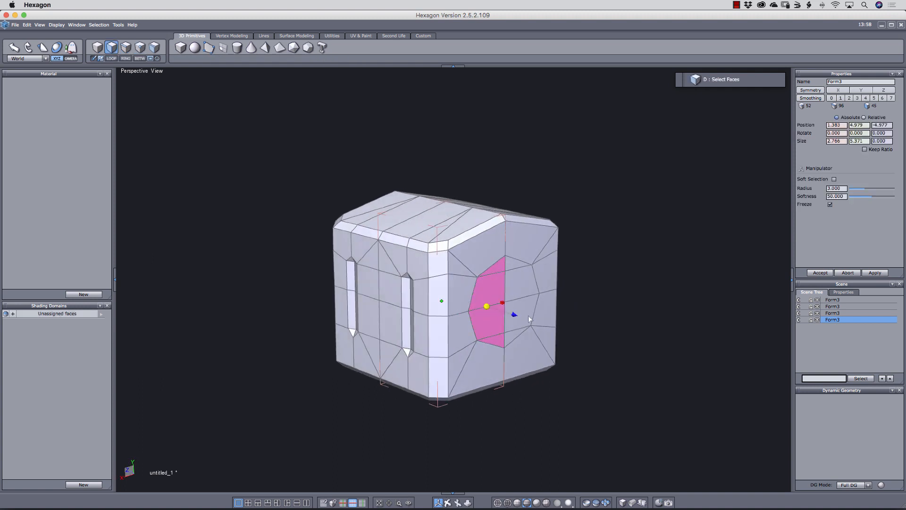
left_click_drag(516, 317, 525, 326, "ctrl")
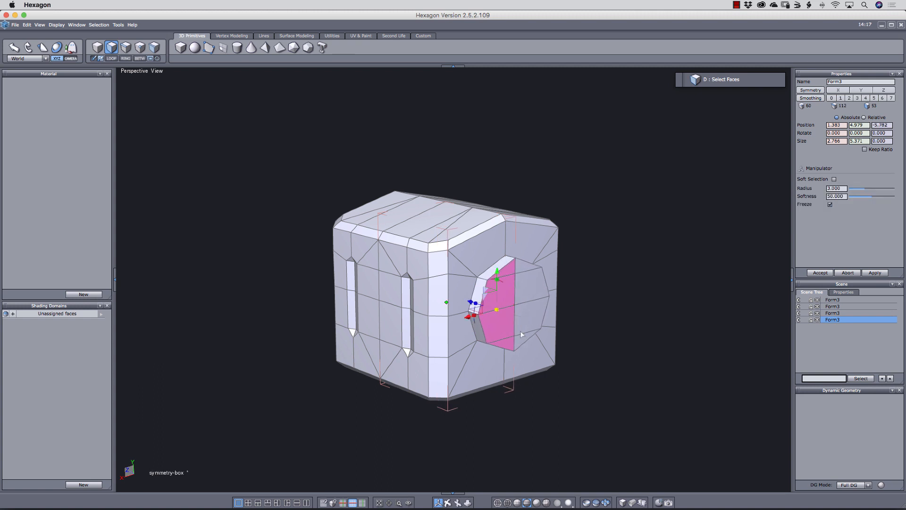
Inset an edge along the raised half octagon's outline with Extract Edge - Along and even out its points
key("s")
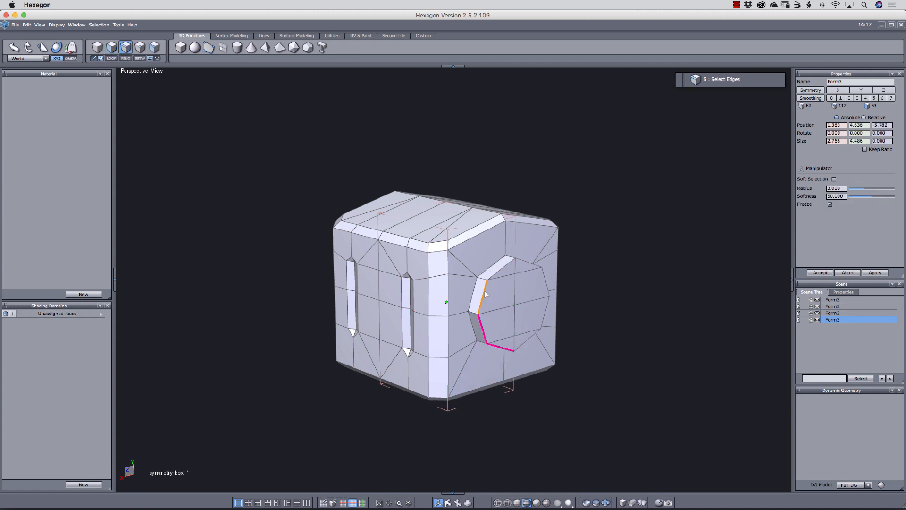
key("shift+a")
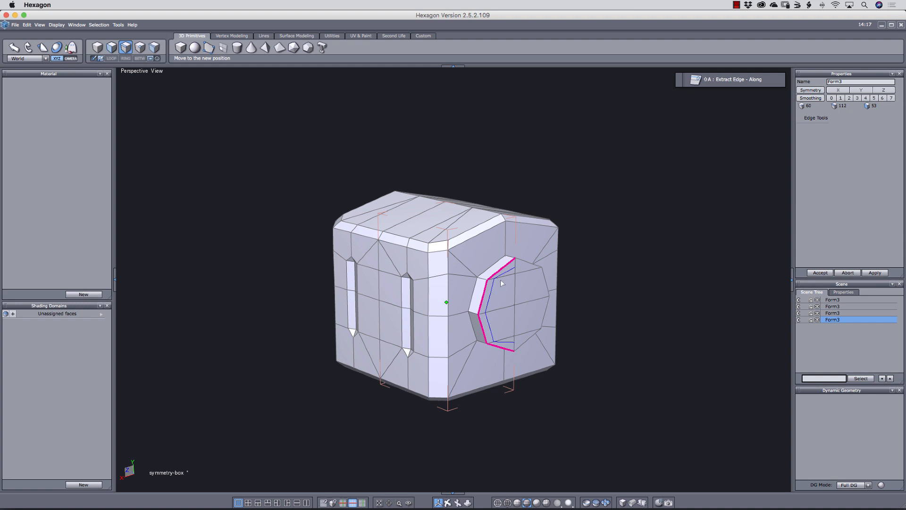
left_click(500, 284)
key("a")
left_click(515, 276)
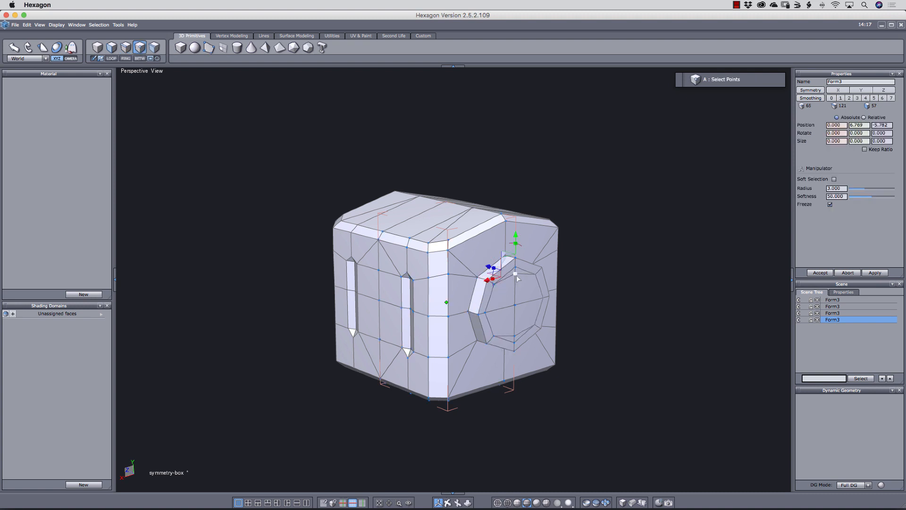
left_click_drag(516, 278, 539, 309)
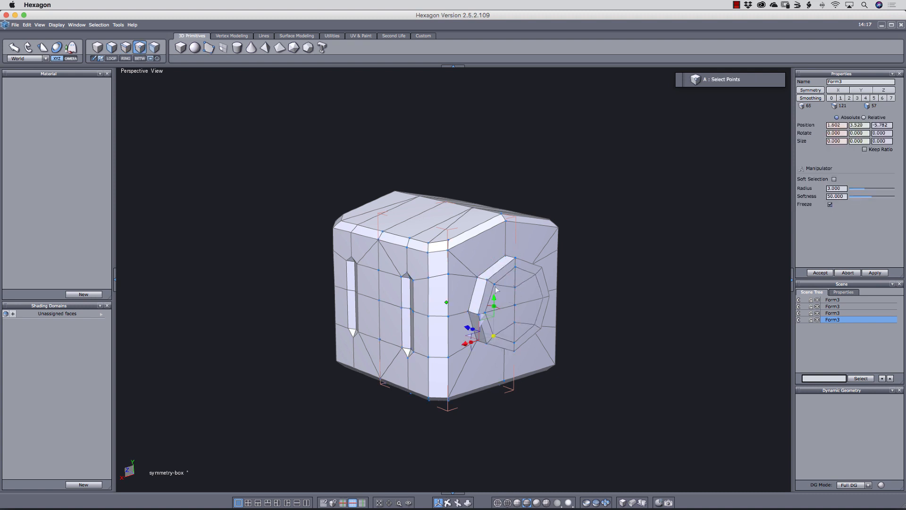
left_click_drag(496, 289, 438, 297)
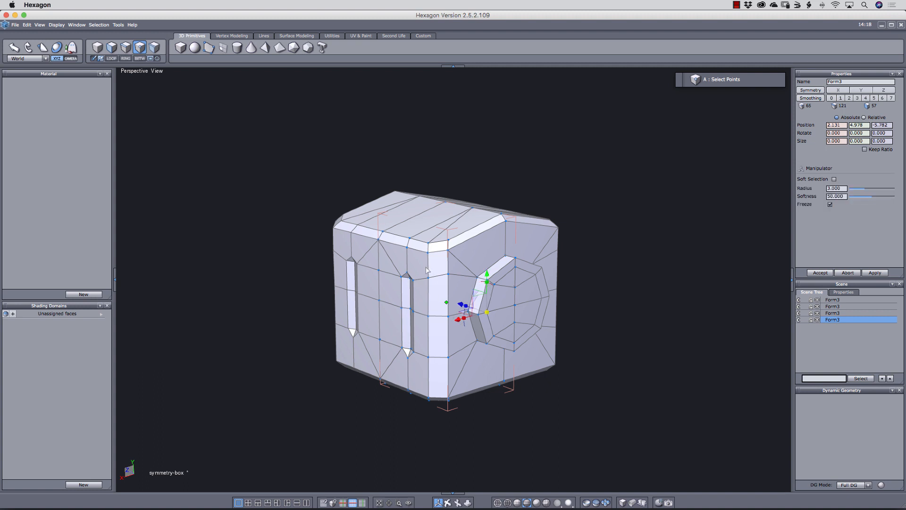
Tessellate an edge to the upper end of the slot nearest the corner and dissolve the leftover diagonal edge beside it
key("x")
key("Return")
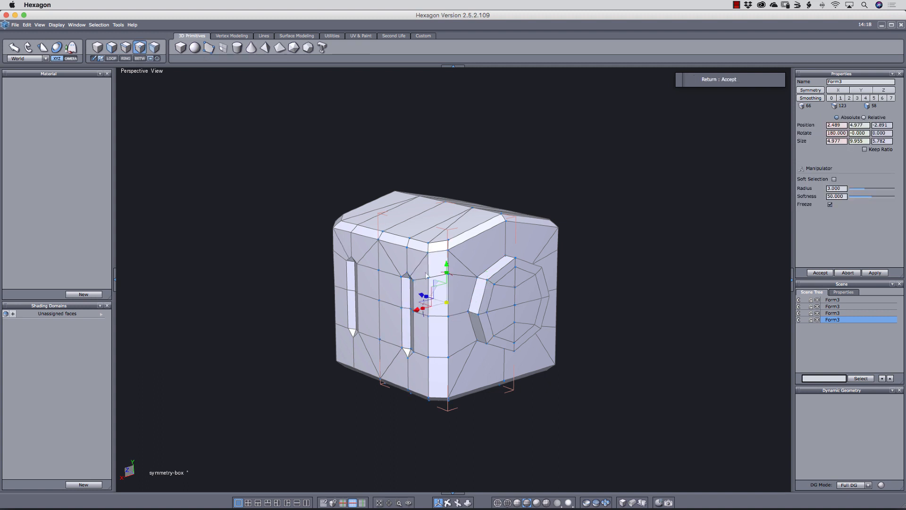
left_click(395, 270)
key("s")
left_click(389, 256)
key("BackSpace")
left_click(432, 286)
Tessellate edges linking the slot's lower end to the bottom corner points and dissolve the leftover edge there, removing stray vertices only
key("x")
key("Return")
key("x")
left_click(430, 396)
left_click(409, 355)
key("Return")
key("x")
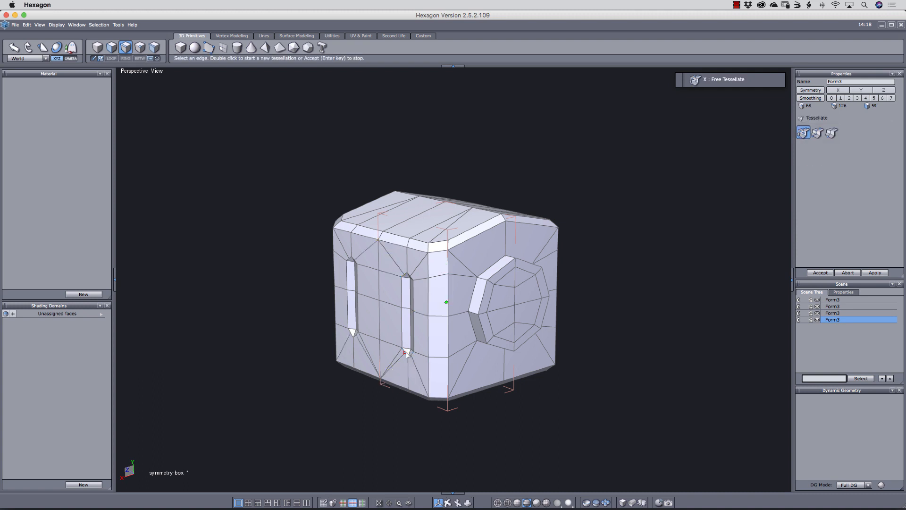
left_click(407, 354)
key("Return")
key("s")
left_click(389, 367)
key("BackSpace")
left_click(433, 286)
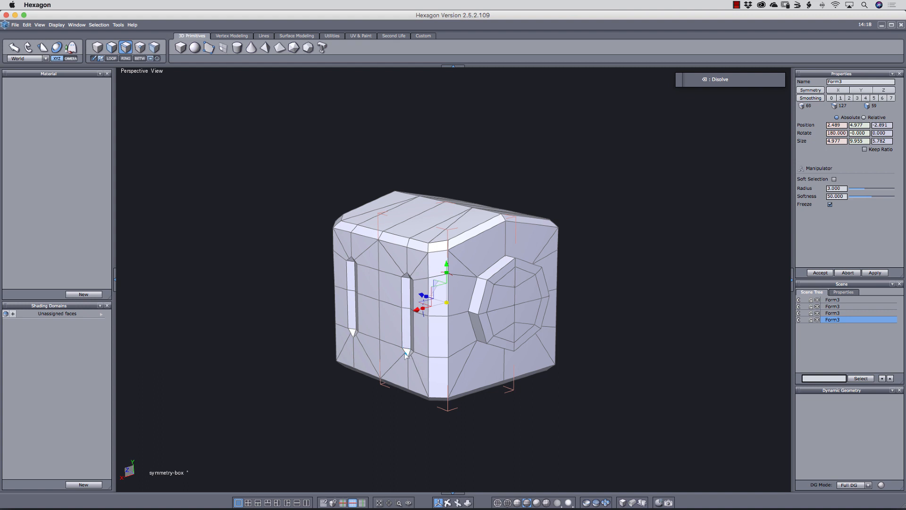
Adjust the upper and lower tip points of the slot nearest the corner and clear the selection
left_click(406, 352)
left_click_drag(409, 285, 405, 283)
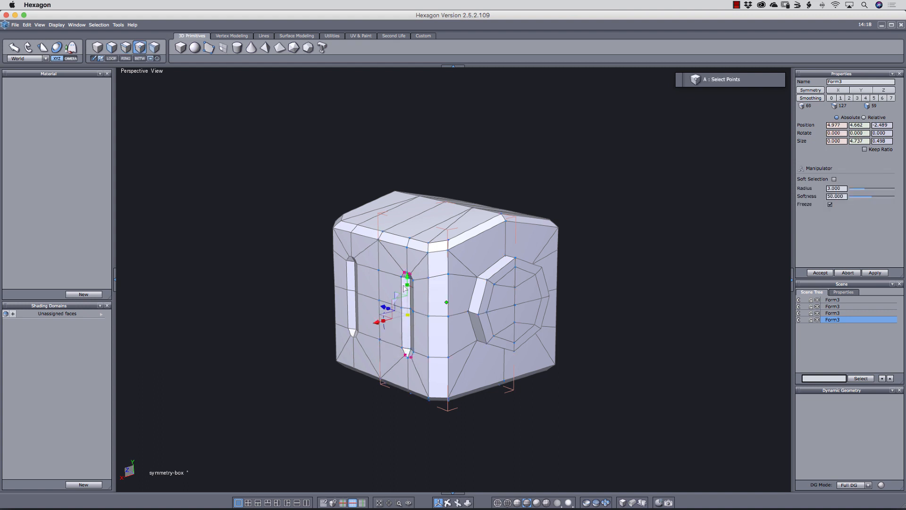
key("Escape")
Select the faces inside the inset octagon outline and extrude them outward by about 0.89
key("d")
left_click(515, 336)
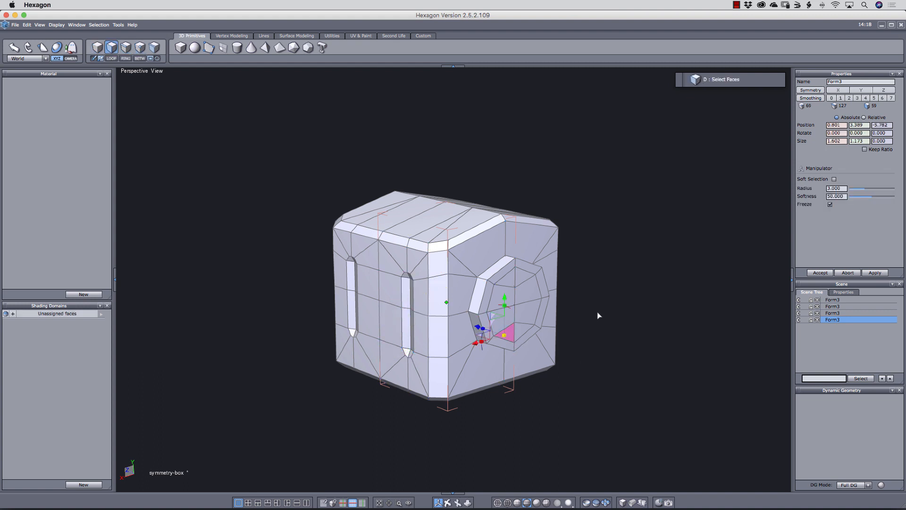
left_click_drag(538, 323, 550, 331, "shift")
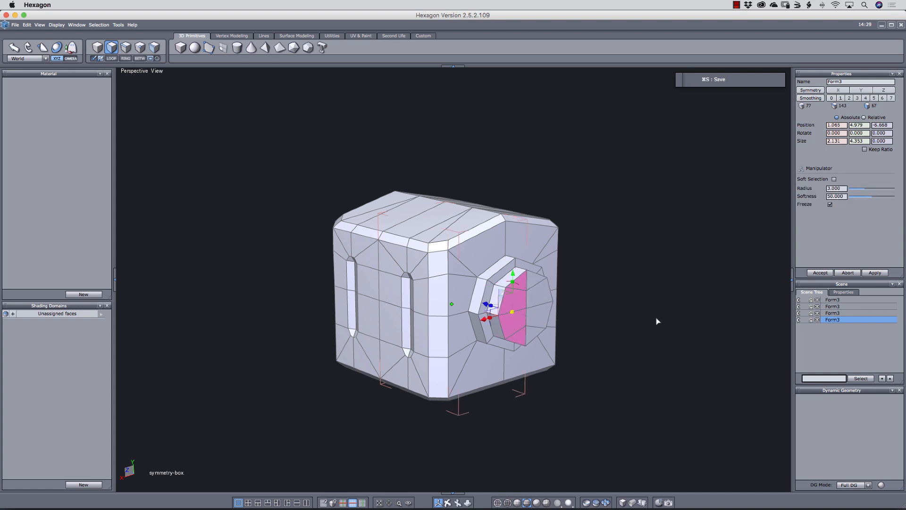
Pull one of the mirrored quarters away from the block along X to show the separate parts, and undo the move
middle_click_drag(656, 326, 545, 320)
key("Escape")
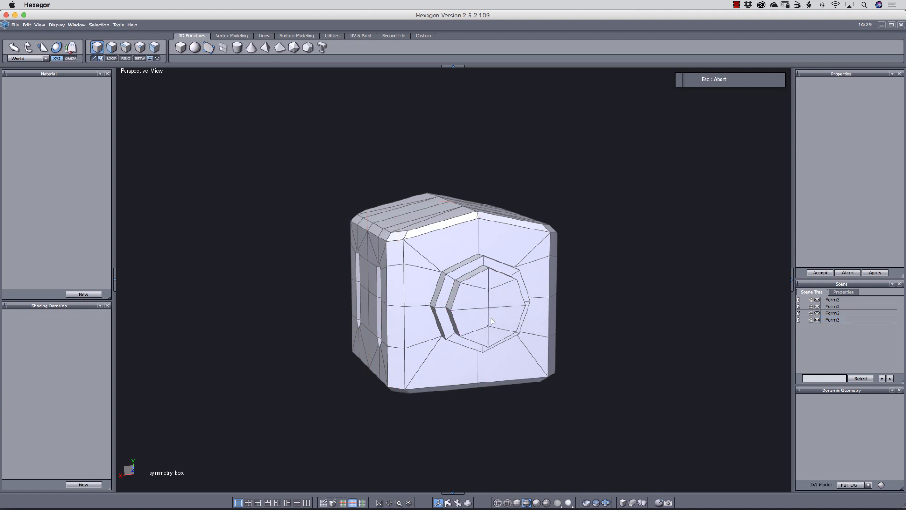
left_click(513, 321)
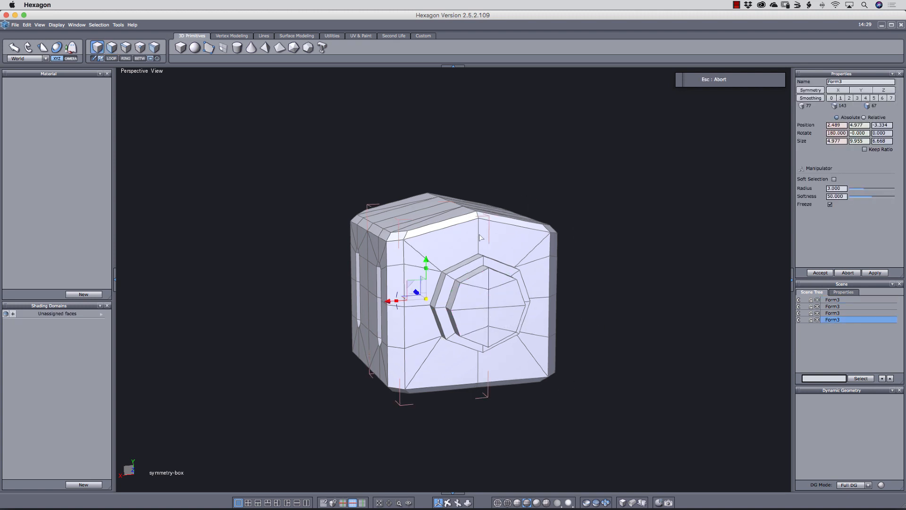
middle_click_drag(509, 325, 471, 329)
left_click(472, 329)
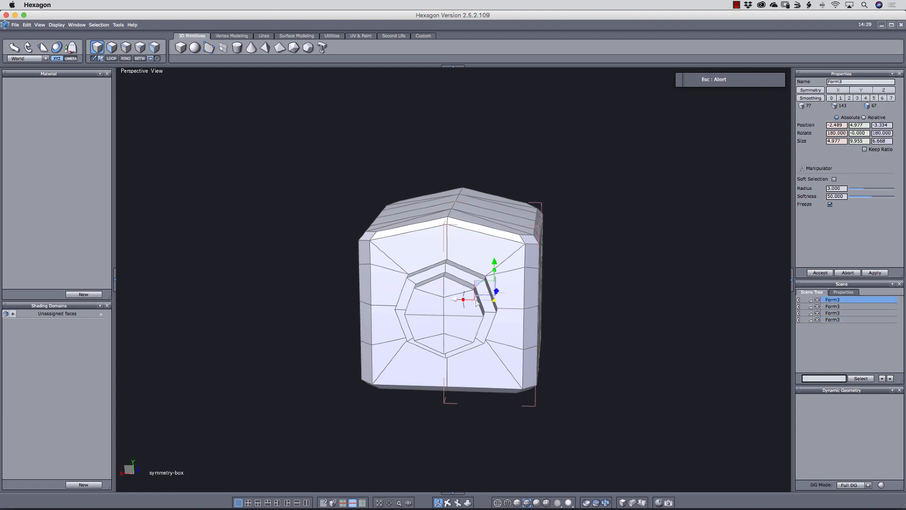
left_click_drag(454, 301, 491, 301)
middle_click_drag(460, 325, 523, 305)
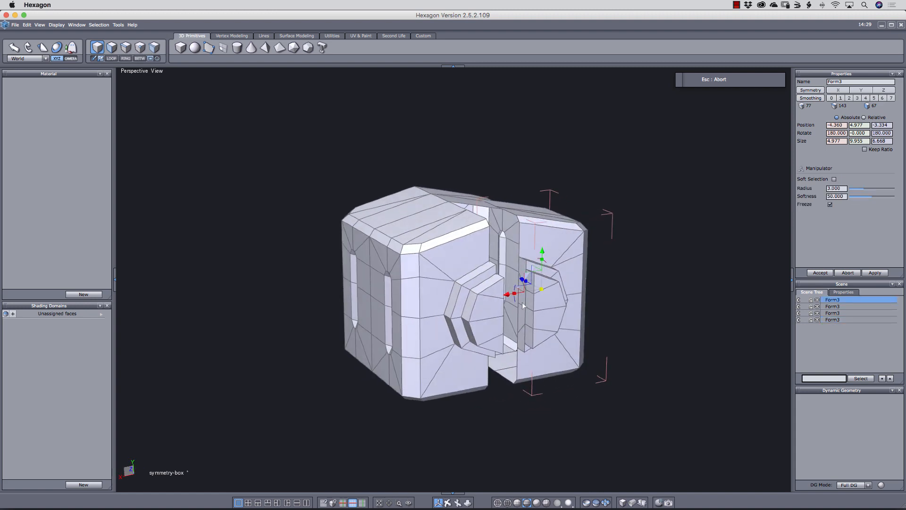
key("super+z")
Select the quarter nearest the slotted corner and switch the shading so that only the selected part shows its edges
middle_click_drag(490, 337, 513, 350)
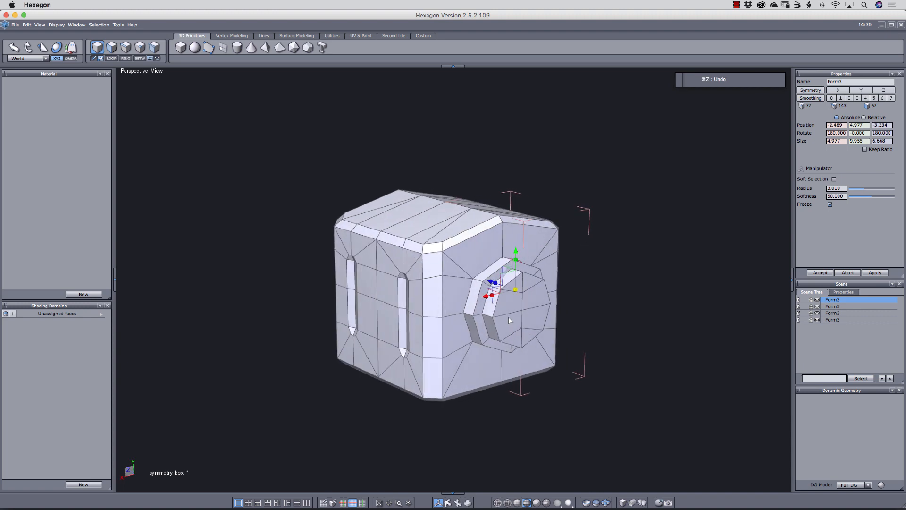
scroll(508, 316, "up", 5)
middle_click_drag(536, 334, 515, 313)
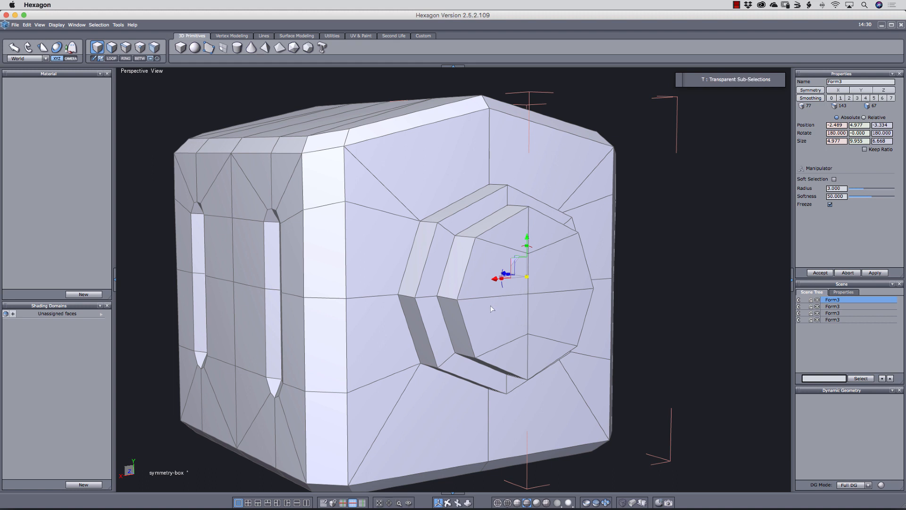
left_click(508, 341)
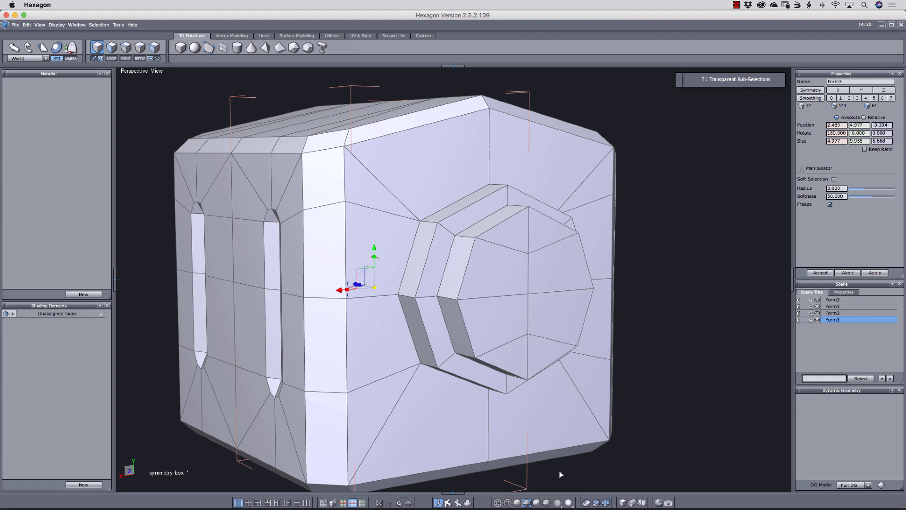
left_click(517, 502)
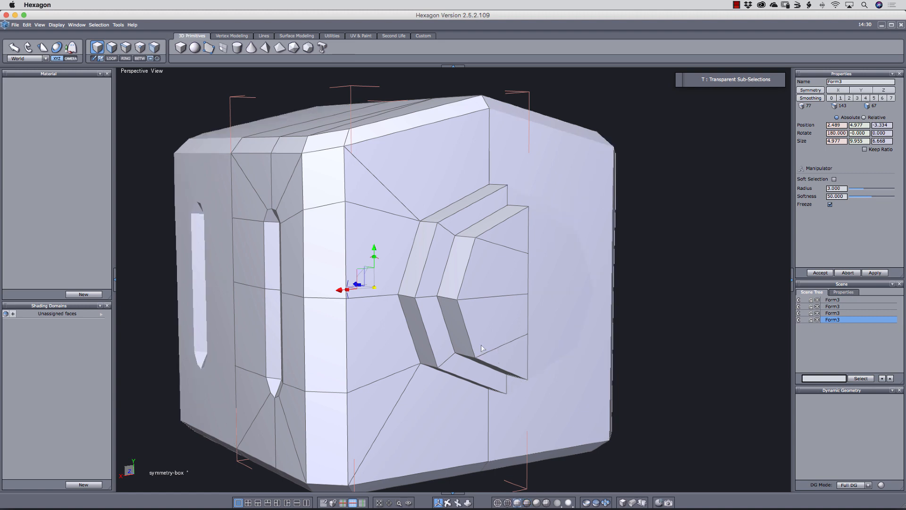
Select a face on the quarter's raised half octagon and turn on Transparent Sub-Selections to view the part's inside
key("F3")
left_click(485, 331)
right_click_drag(485, 331, 562, 315)
key("t")
right_click_drag(576, 267, 411, 298)
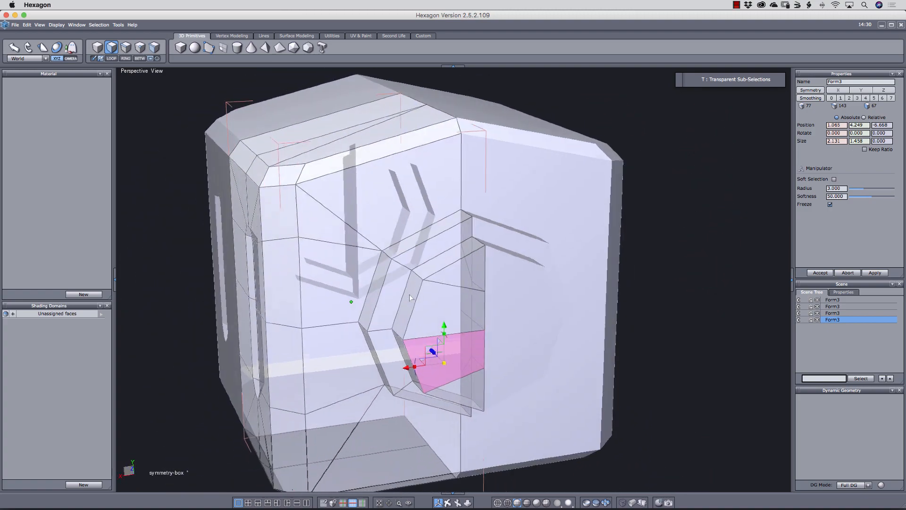
Select the front and side faces of the quarter's raised half octagon and hide them
right_click_drag(466, 356, 486, 337)
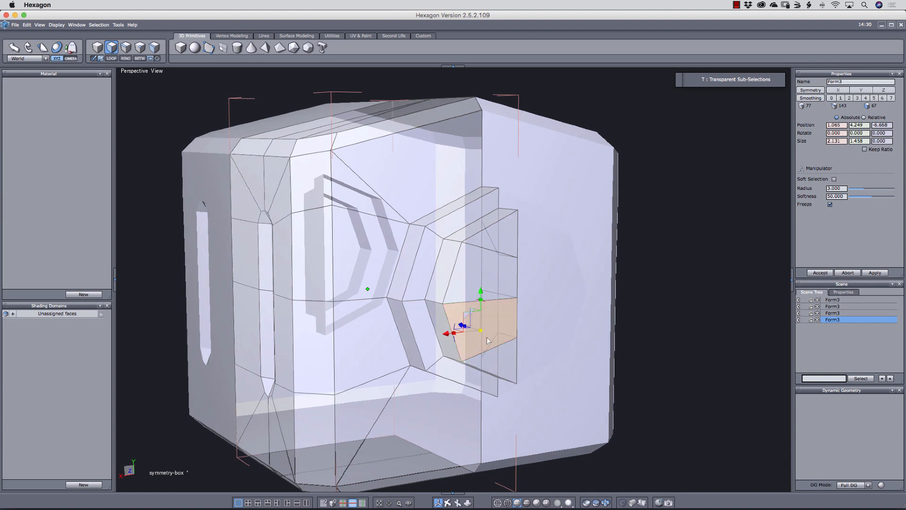
mouse_move(432, 336)
left_mouse_down("shift")
mouse_move(448, 332)
mouse_move(432, 286)
mouse_move(472, 288)
left_mouse_up("shift")
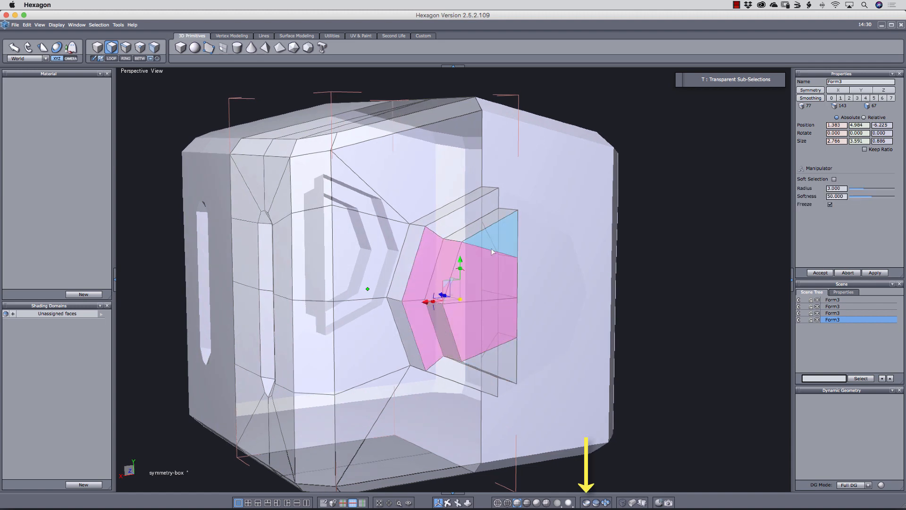
left_click_drag(492, 244, 473, 211, "shift")
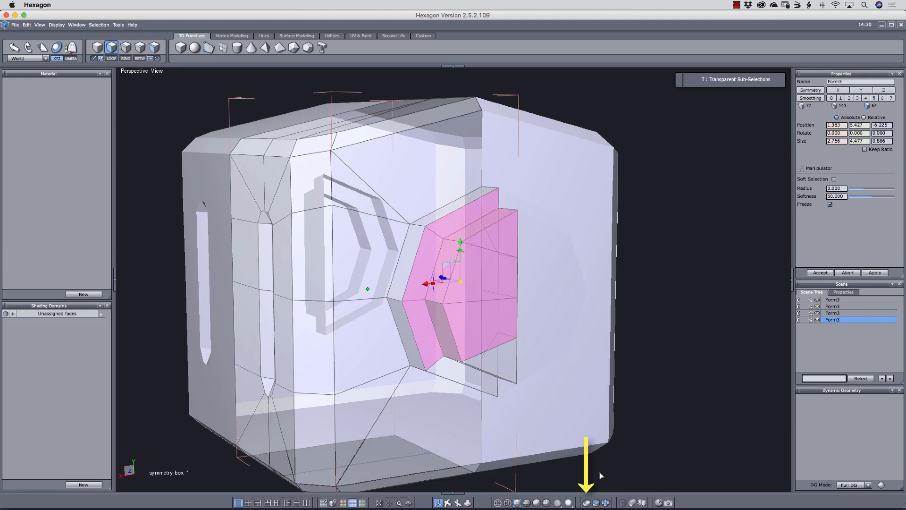
left_click(586, 502)
mouse_move(553, 415)
middle_mouse_down()
mouse_move(589, 421)
mouse_move(558, 421)
mouse_move(567, 423)
middle_mouse_up()
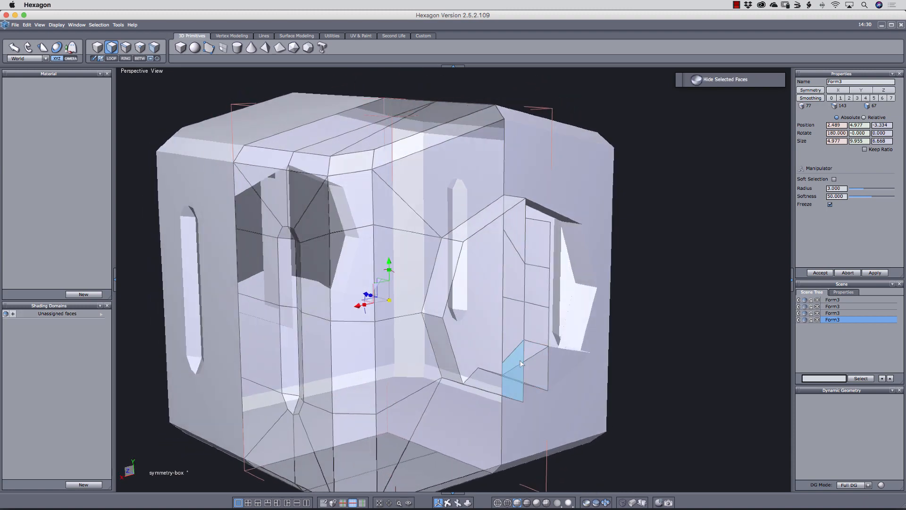
Turn off Transparent Sub-Selections and select the interior wall faces along the seam of the half octagon
key("t")
middle_click_drag(556, 381, 523, 326)
left_click(523, 330)
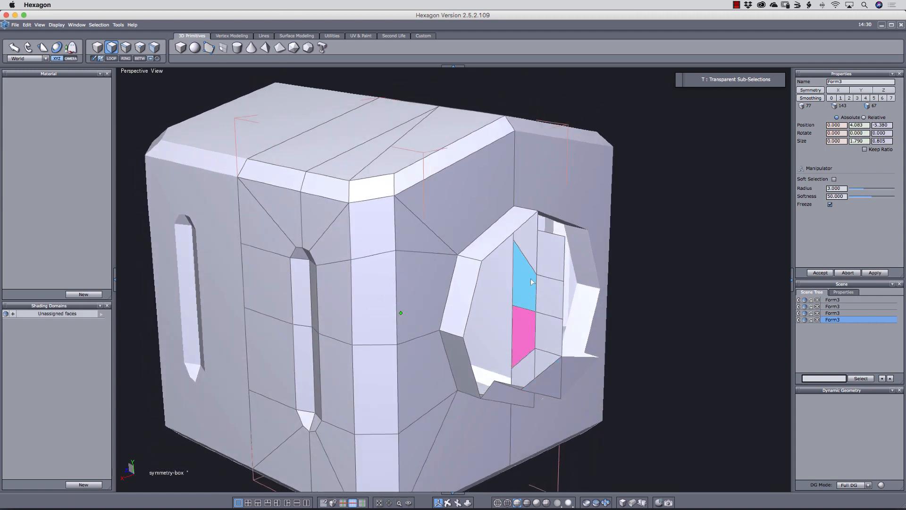
mouse_move(531, 282)
left_mouse_down("shift")
mouse_move(550, 293)
mouse_move(524, 355)
mouse_move(541, 363)
left_mouse_up("shift")
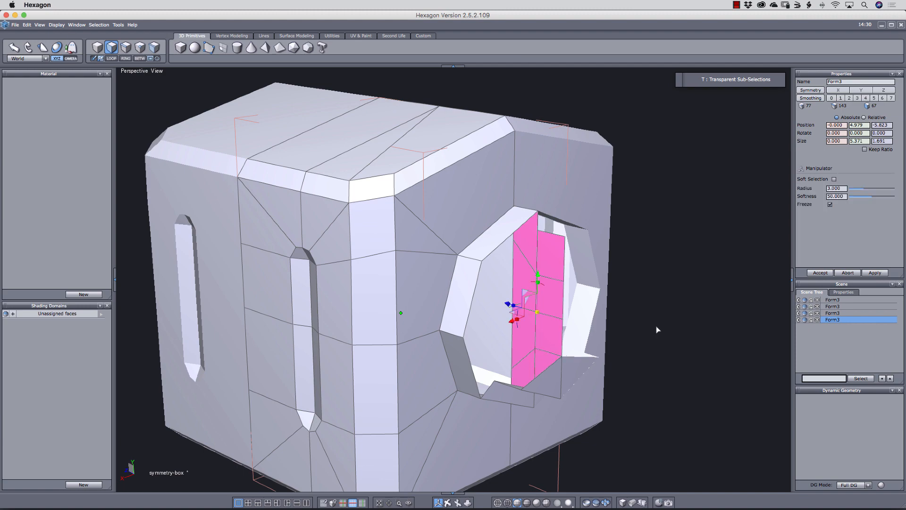
middle_click_drag(657, 330, 664, 353)
Hide the leftover lower faces of the half octagon and restore all hidden faces
left_click(547, 404)
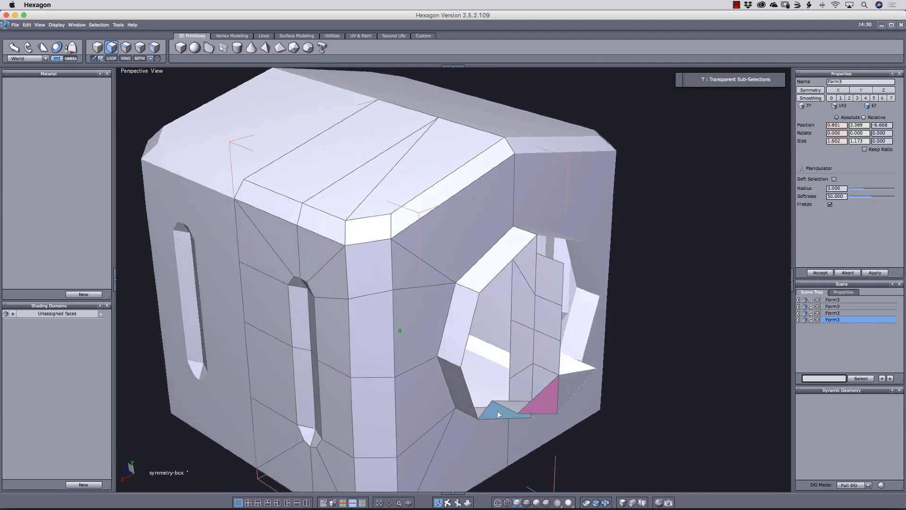
left_click(590, 503)
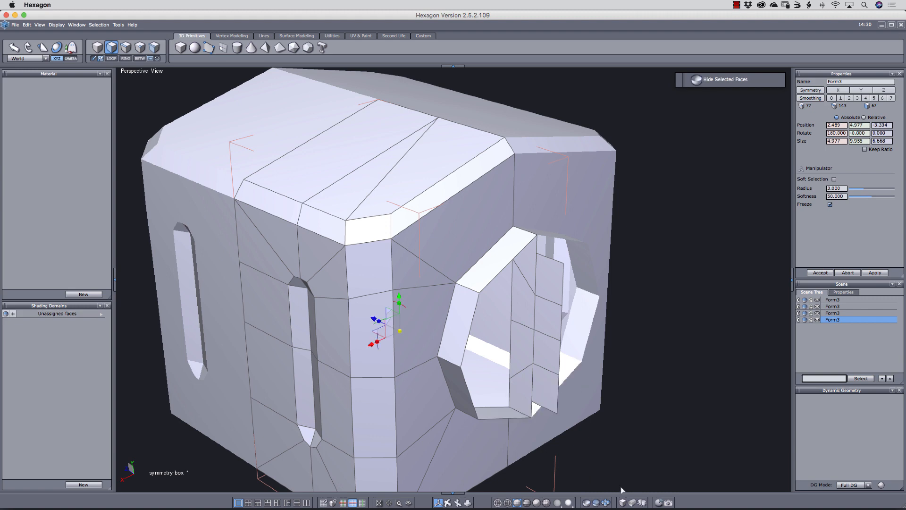
middle_click_drag(622, 490, 602, 494)
left_click(606, 503)
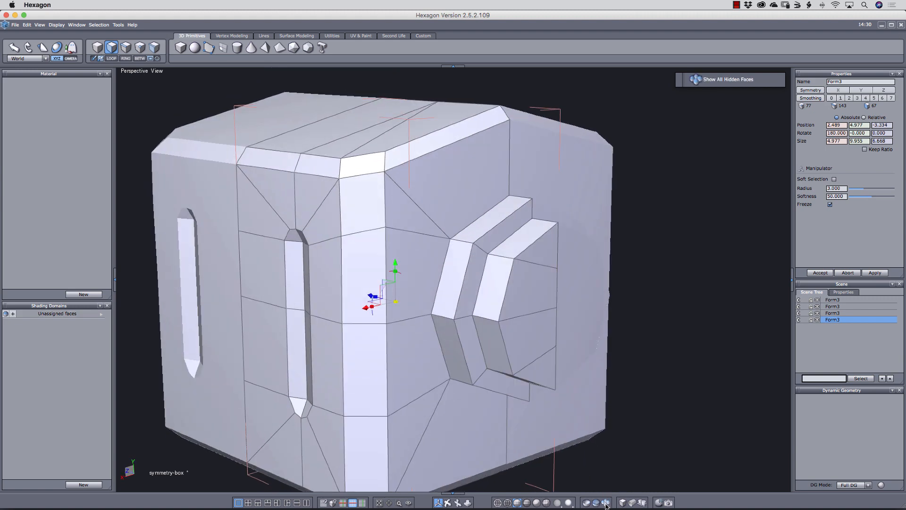
middle_click_drag(653, 425, 569, 406)
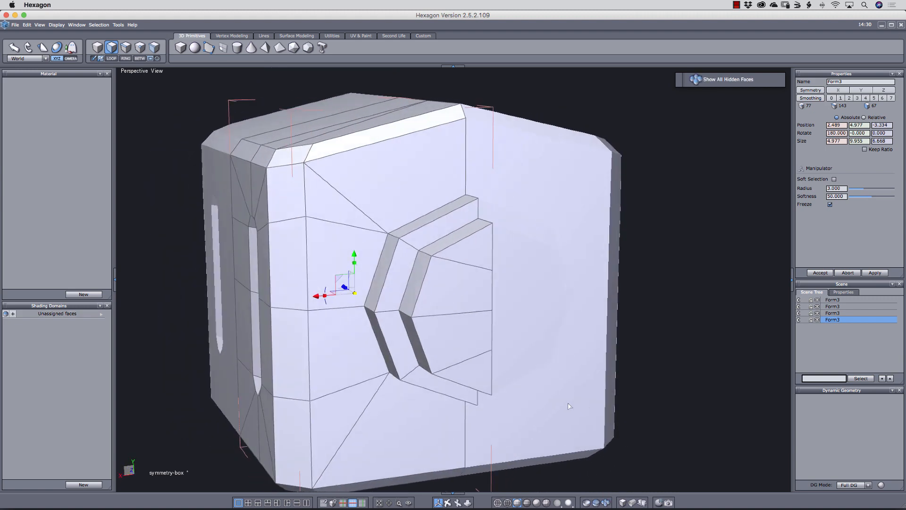
Display edges on all parts and copy the two front quarters out of the block by about 14.46 along X
left_click(517, 501)
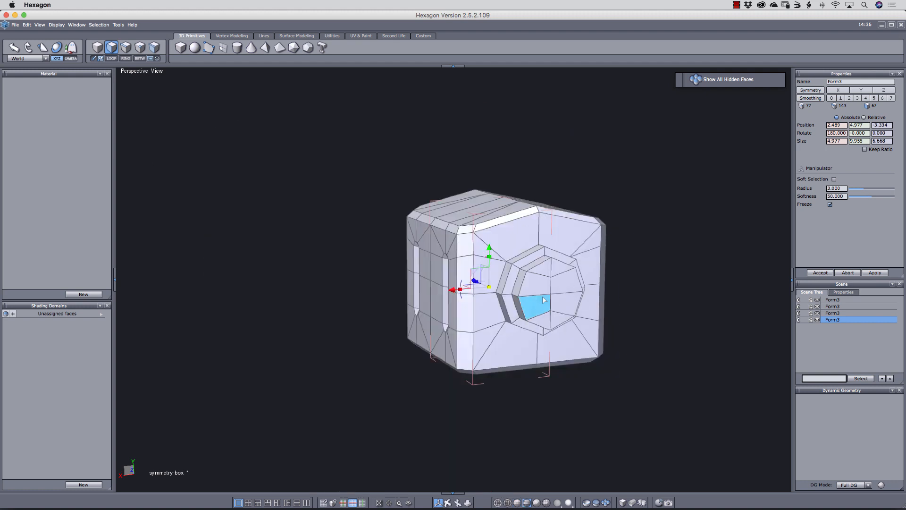
mouse_move(536, 307)
middle_mouse_down()
mouse_move(553, 333)
mouse_move(541, 341)
middle_mouse_up()
key("Escape")
left_click(523, 317)
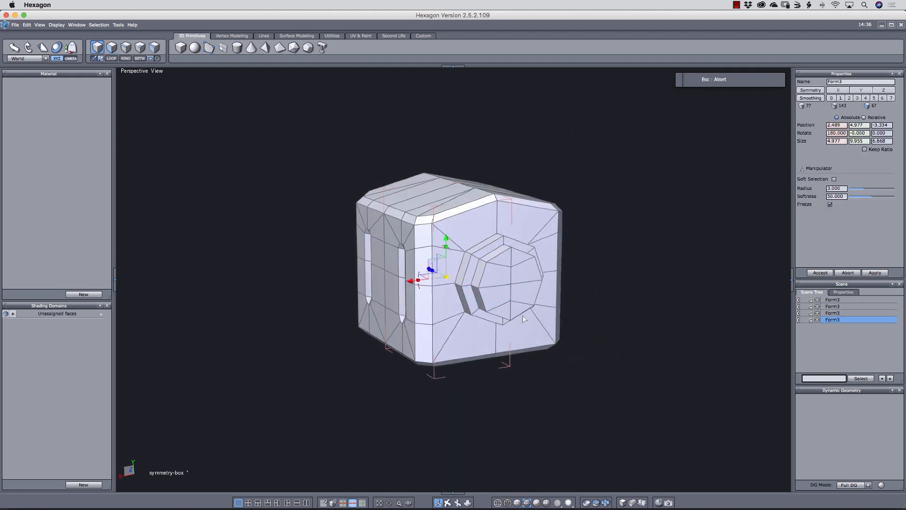
left_click(483, 307, "shift")
left_click_drag(447, 277, 208, 307, "ctrl")
middle_click_drag(366, 343, 498, 342)
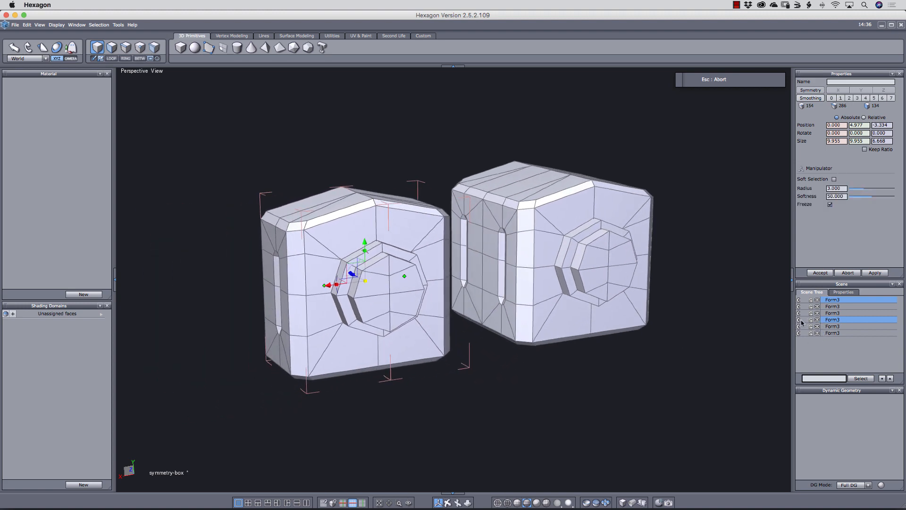
Unlink the two copied quarters from their symmetry and weld them into one object
left_click(799, 320)
middle_click_drag(369, 342, 387, 338)
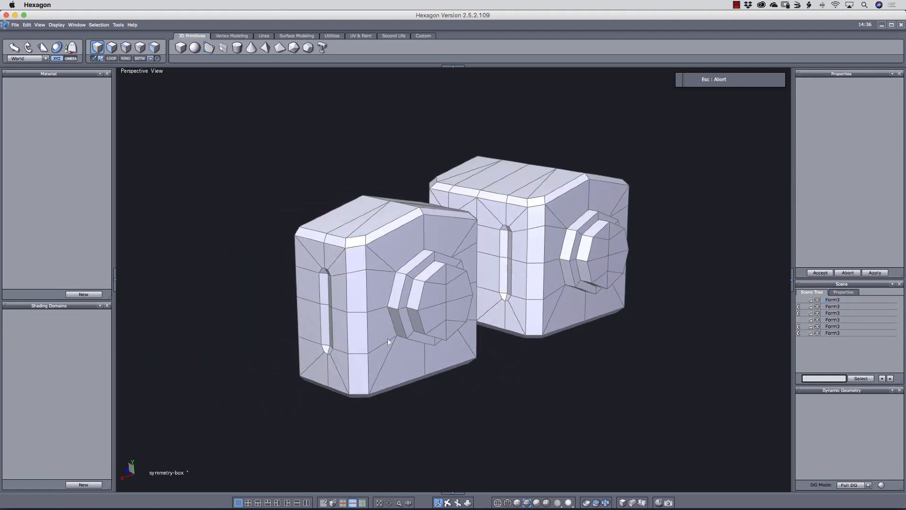
left_click(387, 338)
key("super+shift+c")
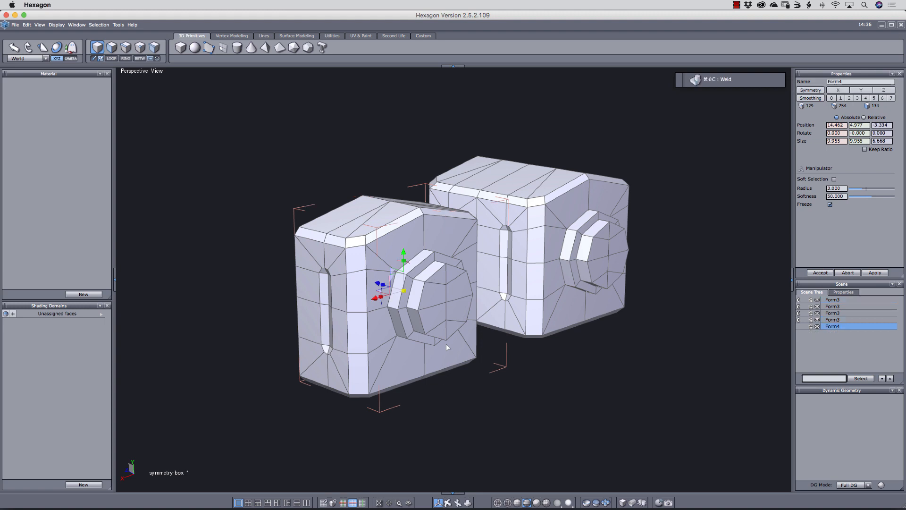
Move the welded half away from the block along Z and select the interior wall faces dividing its octagon recess
middle_click_drag(446, 344, 515, 320)
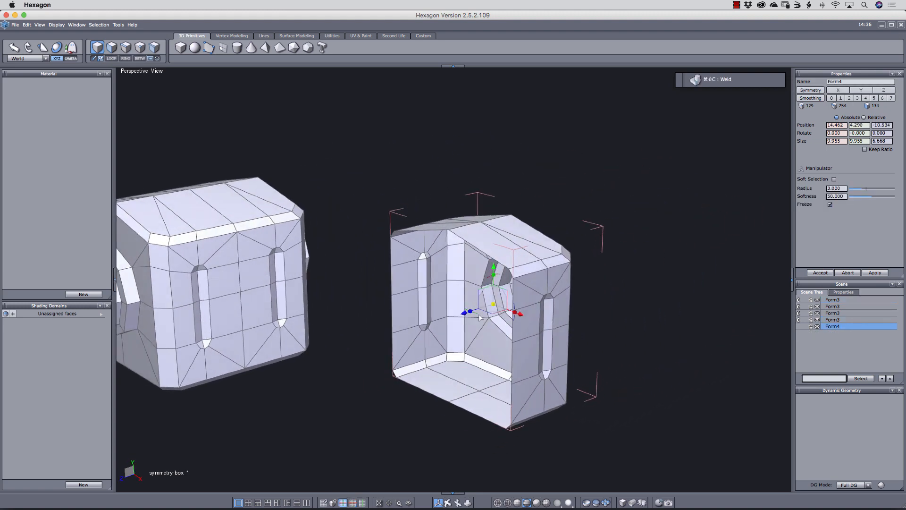
key("1")
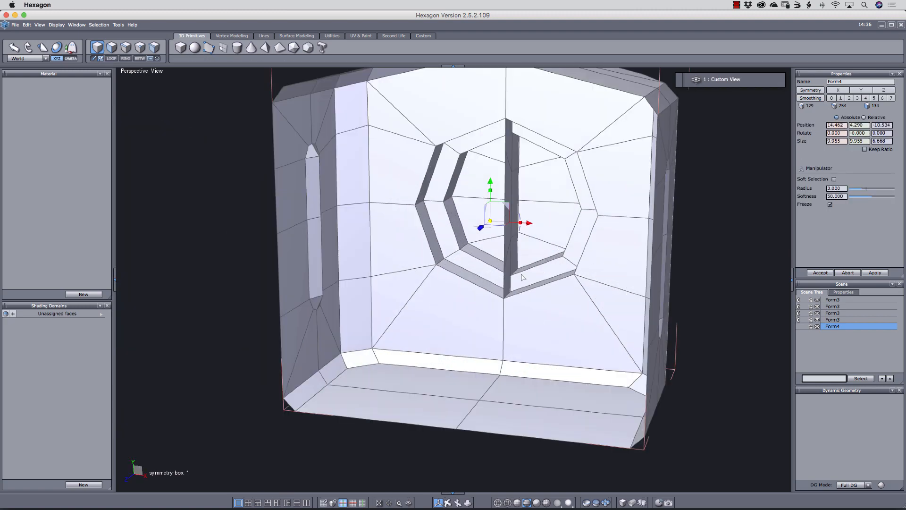
middle_click_drag(541, 263, 457, 310)
scroll(459, 273, "up", 3)
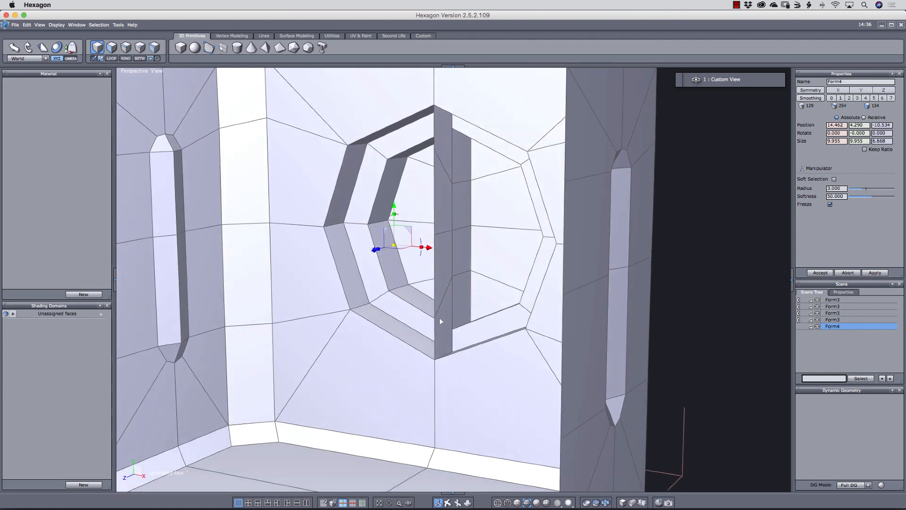
key("d")
left_click(440, 319)
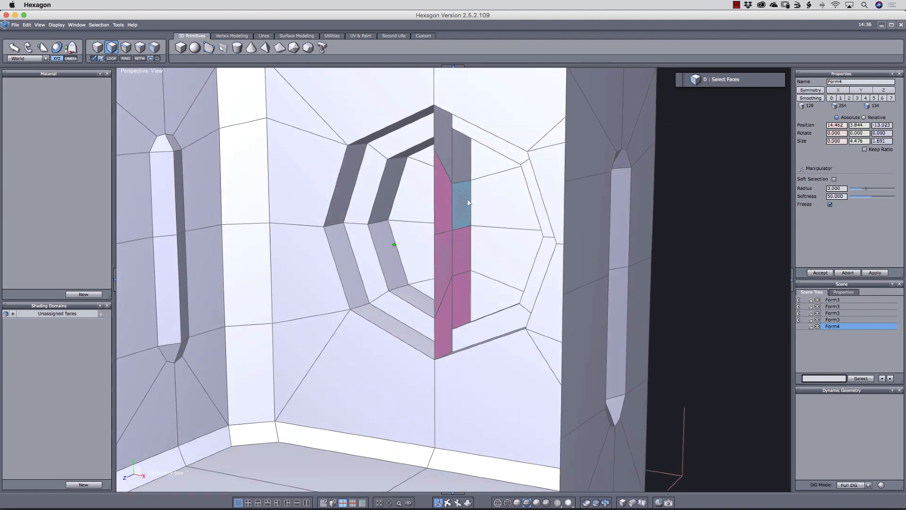
left_click(467, 202, "shift")
Try to connect the ring of depth edges around the raised octagon's outermost tier, and undo it
middle_click_drag(685, 307, 482, 318)
key("alt+r")
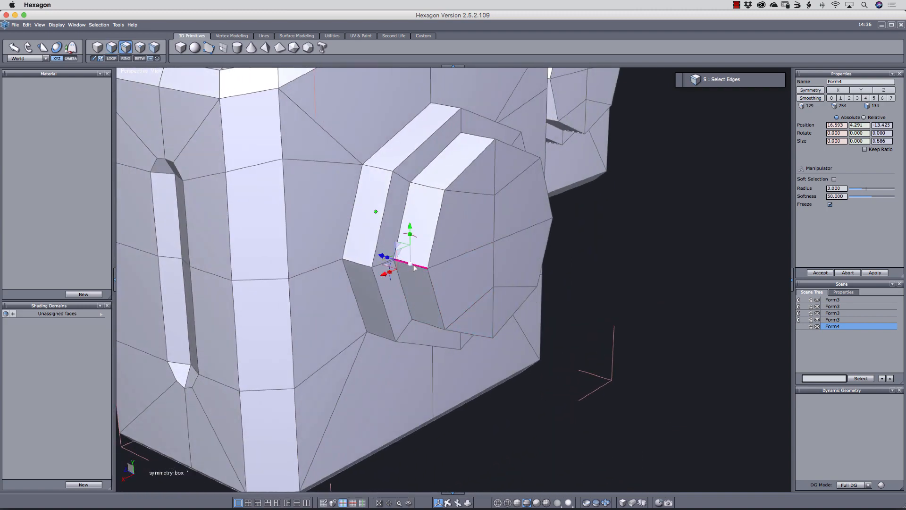
left_click(415, 267)
key("shift+x")
middle_click_drag(414, 270, 428, 220)
mouse_move(412, 264)
middle_mouse_down()
mouse_move(502, 250)
mouse_move(554, 267)
mouse_move(623, 271)
mouse_move(441, 281)
mouse_move(449, 270)
mouse_move(424, 284)
mouse_move(415, 259)
middle_mouse_up()
key("super+z")
Select the interior wall faces dividing the octagon's first tier and cut them from the welded half
key("d")
left_click(443, 266)
left_click(456, 190)
left_click(415, 259)
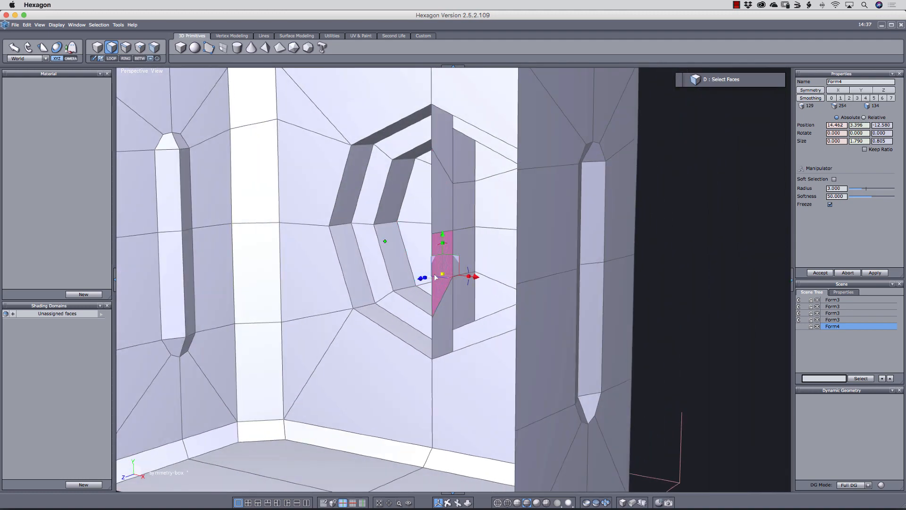
scroll(447, 276, "up", 3)
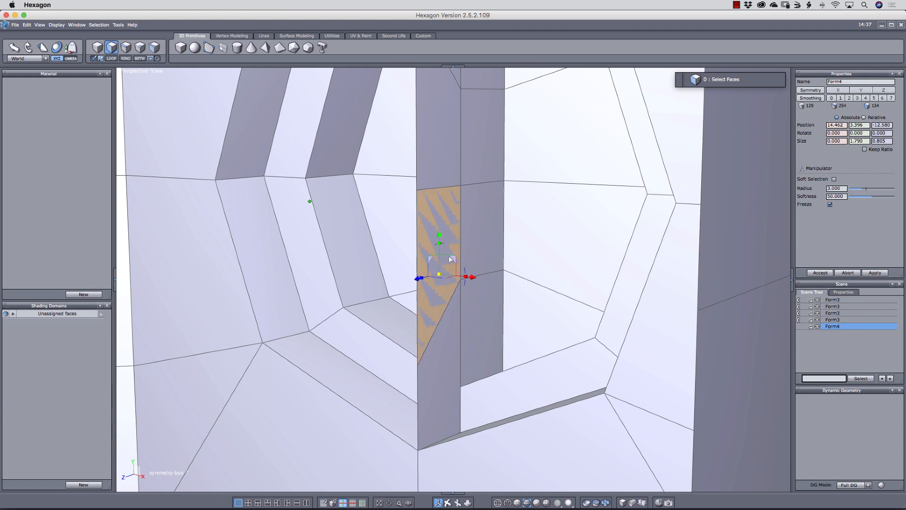
middle_click_drag(523, 319, 452, 325)
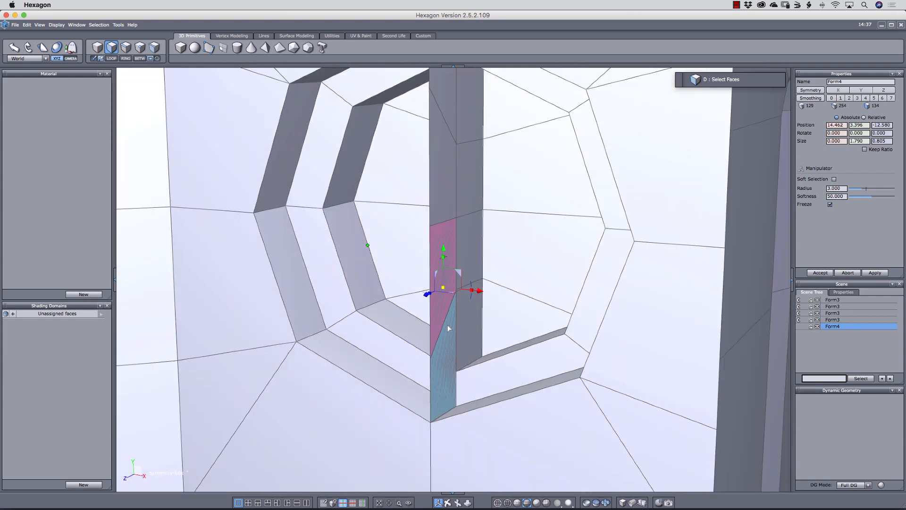
left_click(443, 336, "shift")
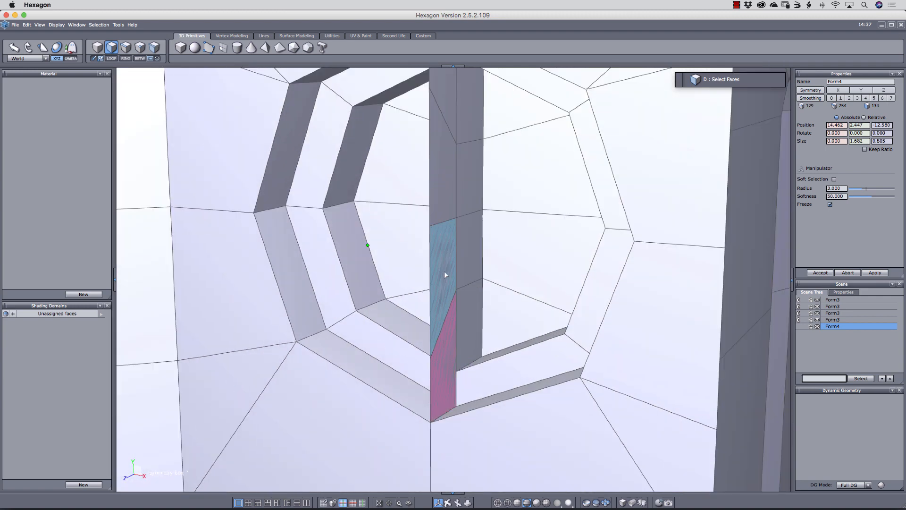
key("super+x")
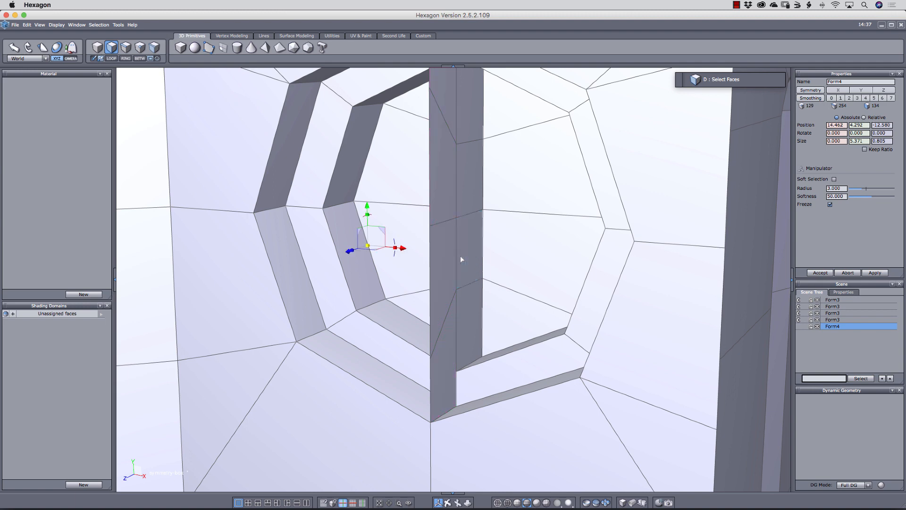
Cut the duplicate layer of four wall faces remaining in the octagon's first tier
left_click(441, 335)
left_click(449, 270, "shift")
left_click(447, 150, "shift")
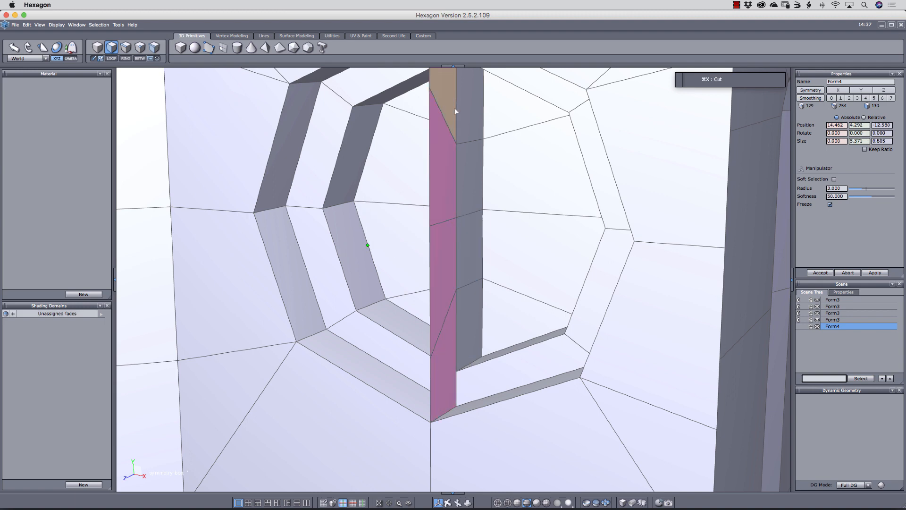
left_click(454, 108, "shift")
key("super+x")
Select the four interior wall faces dividing the octagon's outermost tier and cut them
left_click(465, 323)
left_click(470, 253, "shift")
left_click(470, 180, "shift")
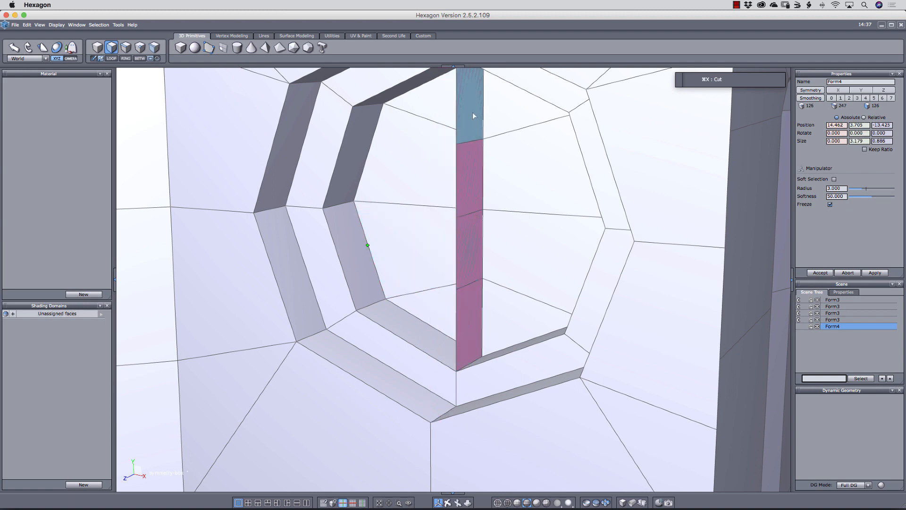
left_click(472, 111, "shift")
key("super+x")
Cut the duplicate layer of four wall faces in the outermost tier, leaving the recess open
left_click(474, 306)
left_click(479, 253, "shift")
left_click(473, 182, "shift")
left_click(468, 127, "shift")
key("super+x")
scroll(463, 316, "down", 8)
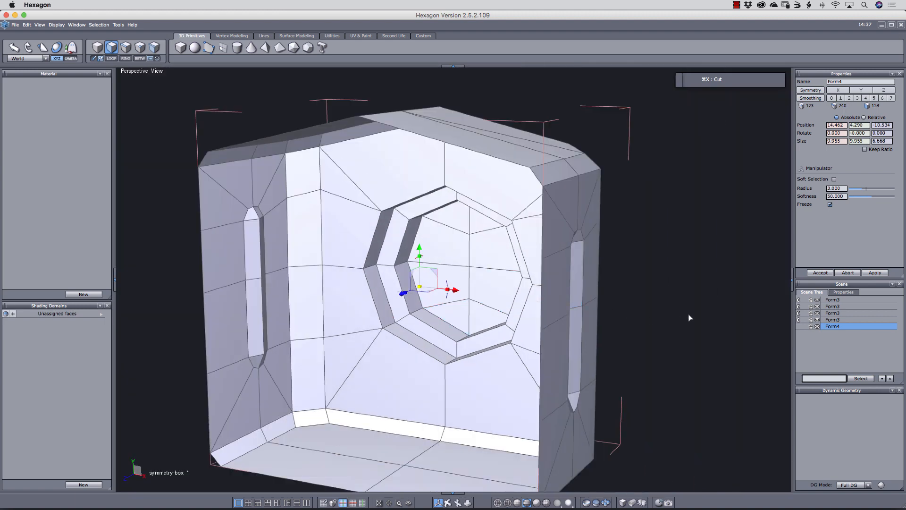
Select a depth edge on the octagon's outermost tier, extend it to its full ring and connect the edges
middle_click_drag(689, 318, 442, 295)
key("e")
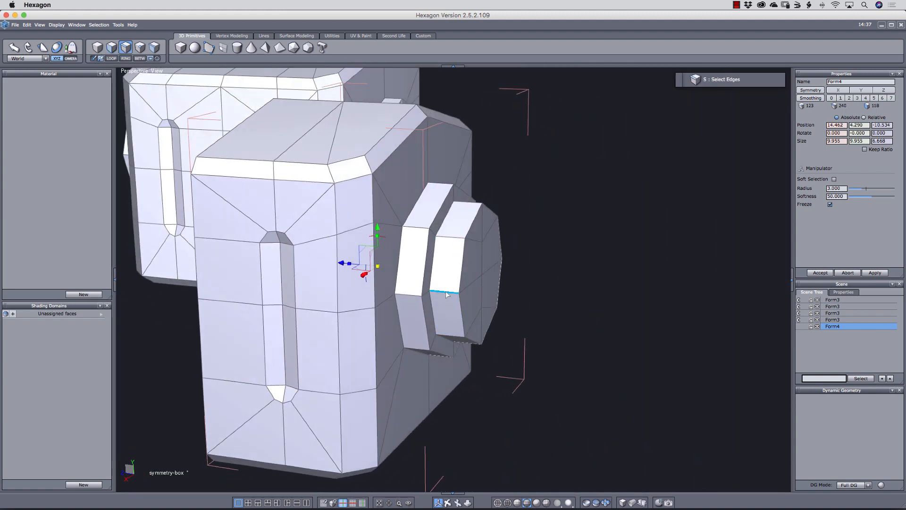
left_click(443, 293)
key("alt+r")
key("shift+x")
middle_click_drag(598, 293, 360, 315)
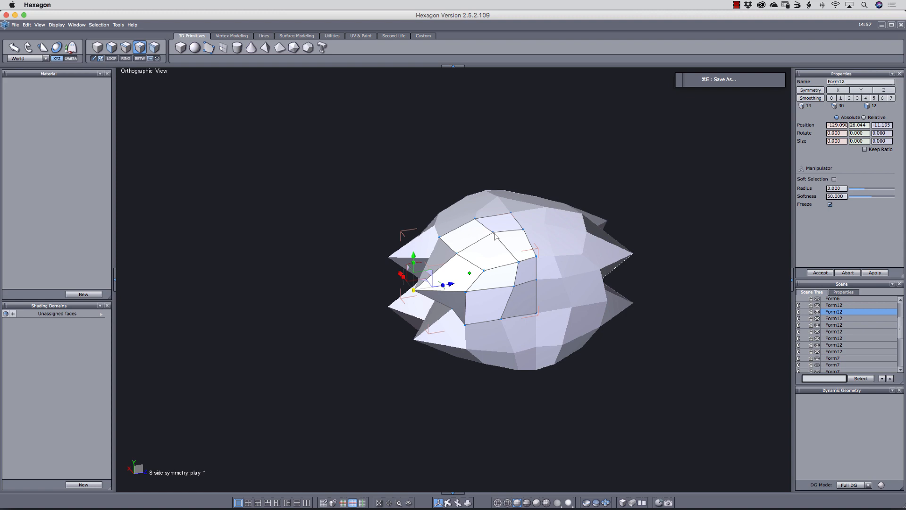
On the eight-part symmetrical form, raise an upper point along Y and pull a neighbouring point sideways
left_click(494, 233)
middle_click_drag(495, 235, 453, 226)
left_click_drag(451, 198, 450, 172)
left_click(463, 254)
middle_click_drag(506, 279, 435, 248)
left_click_drag(436, 248, 479, 246)
Raise another point of the linked segment along Y and pull a second one outward into a spike
left_click(435, 266)
middle_click_drag(465, 278, 444, 257)
left_click_drag(437, 227, 437, 203)
middle_click_drag(457, 266, 432, 302)
left_click(417, 288)
left_click_drag(432, 265, 413, 306)
Raise the segment's upper corner point along Y and pull a point on its side outward from the form
middle_click_drag(427, 302, 494, 269)
left_click(511, 266)
left_click_drag(510, 229, 510, 197)
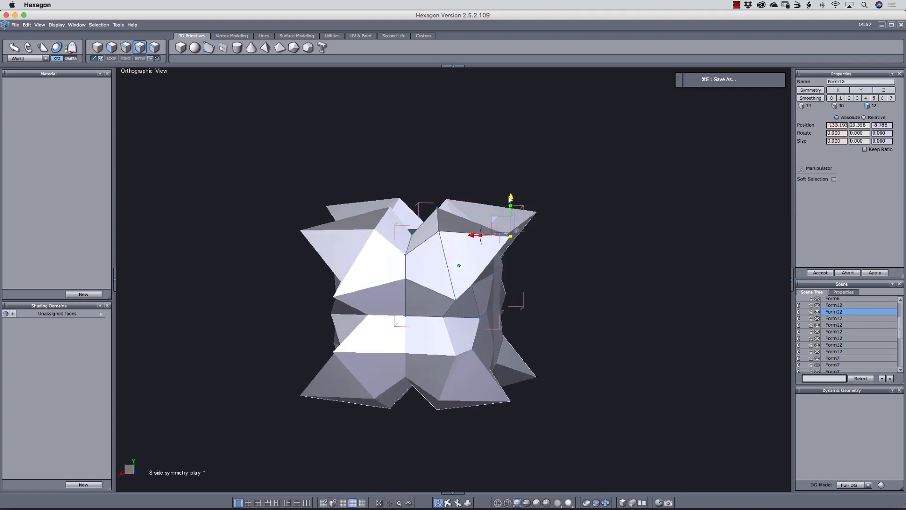
middle_click_drag(529, 245, 481, 264)
left_click(486, 283)
middle_click_drag(514, 302, 566, 292)
left_click_drag(533, 262, 551, 255)
middle_click_drag(552, 283, 615, 266)
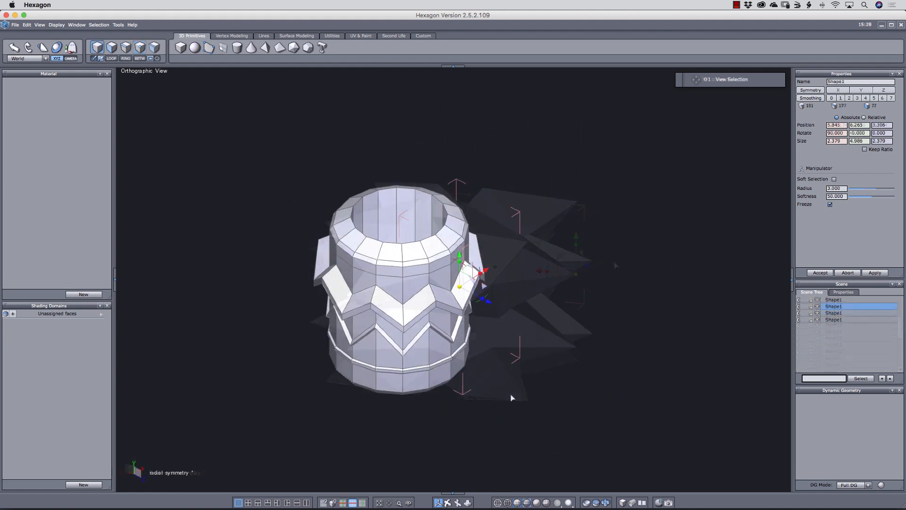
Create a cylinder beside the existing form, about 3.5 in radius and 4.9 high, with 32 points per section and 2 sections
key("alt+2")
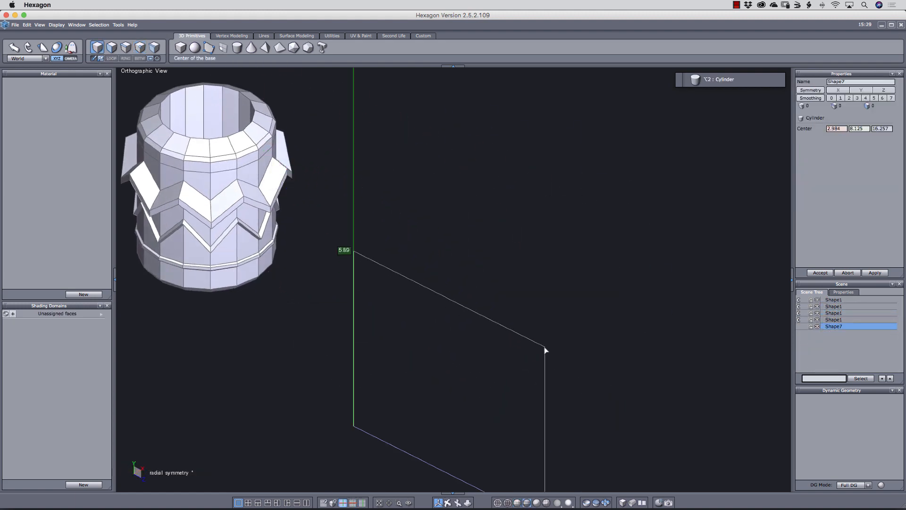
left_click(540, 344)
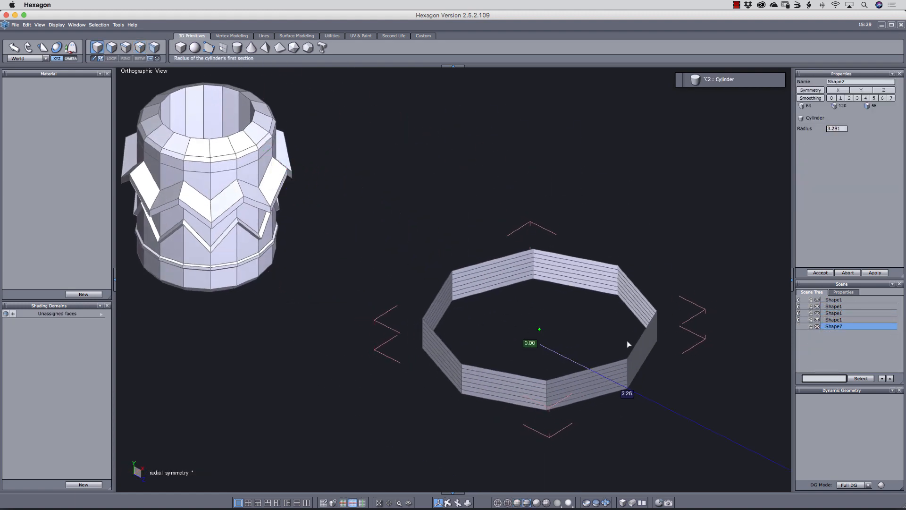
left_click(635, 341)
left_click(634, 245)
left_click(837, 128)
type("32")
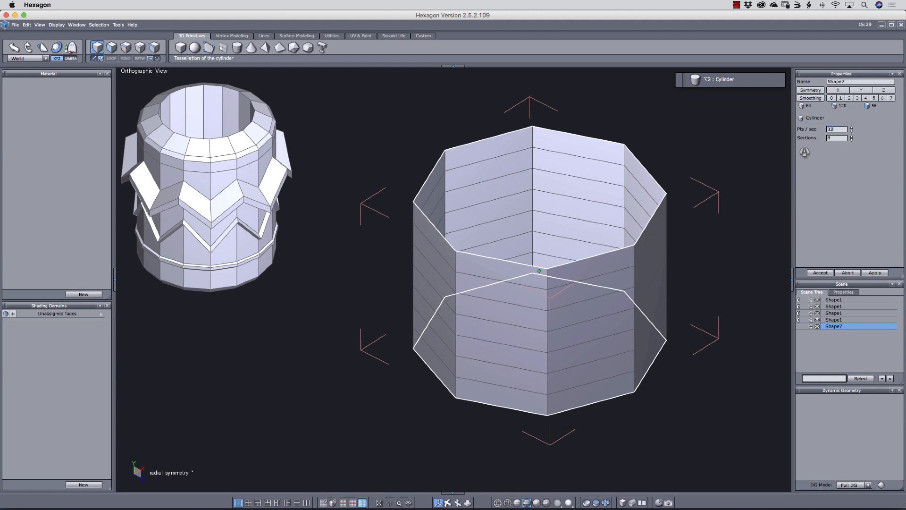
key("Tab")
type("2")
key("Return")
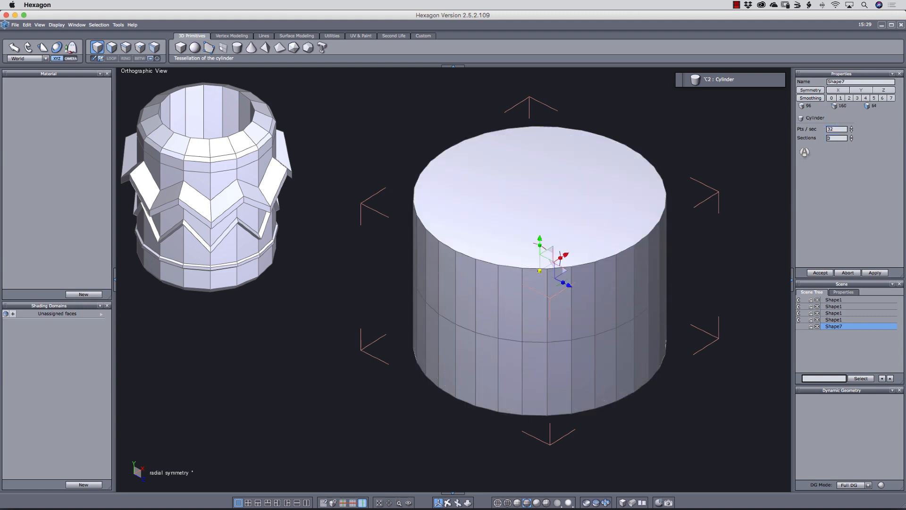
Split the cylinder's top and bottom caps into triangular wedges that meet at a centre point
middle_click_drag(541, 279, 472, 354)
key("0")
left_click(472, 208)
key("shift+k")
left_click(472, 283)
key("shift+k")
key("0")
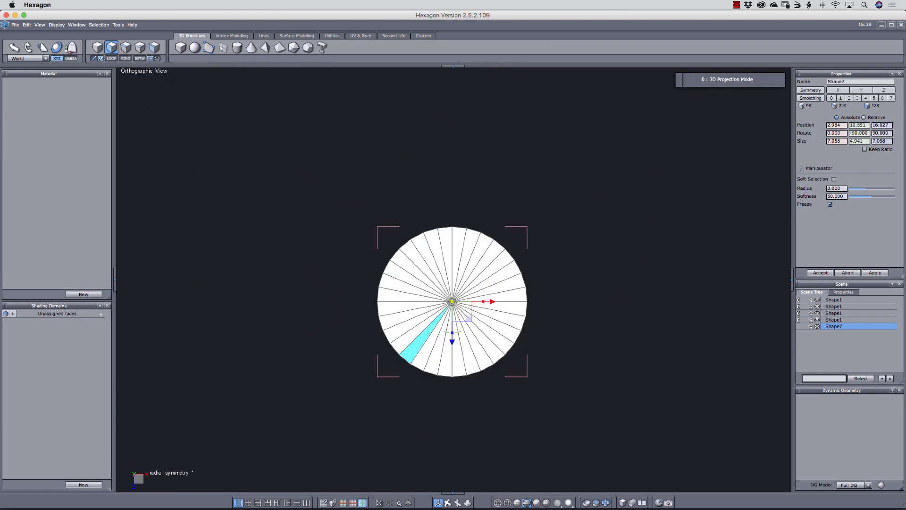
Isolate one quarter of the cylinder by cutting its top, bottom and side faces, deleting the remainder and pasting the quarter back
left_click_drag(401, 307, 446, 349, "shift")
middle_click_drag(453, 358, 477, 243)
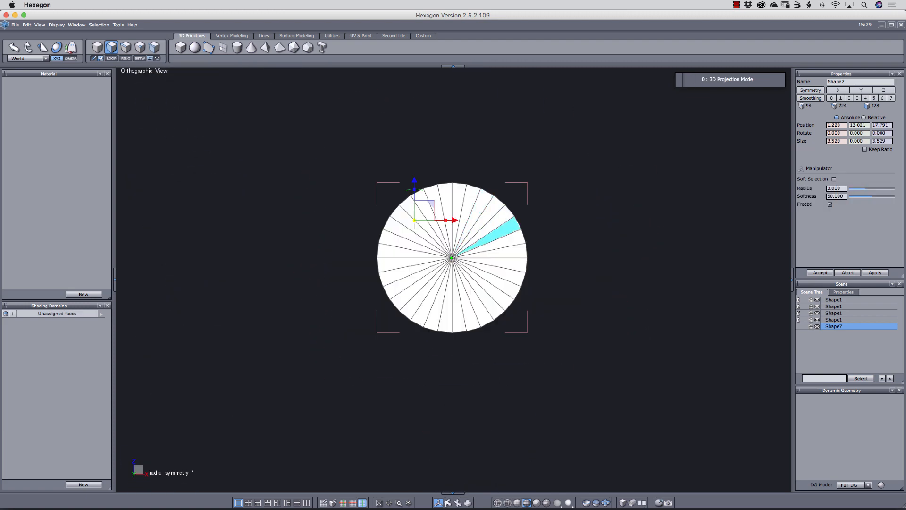
left_click_drag(446, 213, 401, 252, "shift")
middle_click_drag(401, 222, 429, 261)
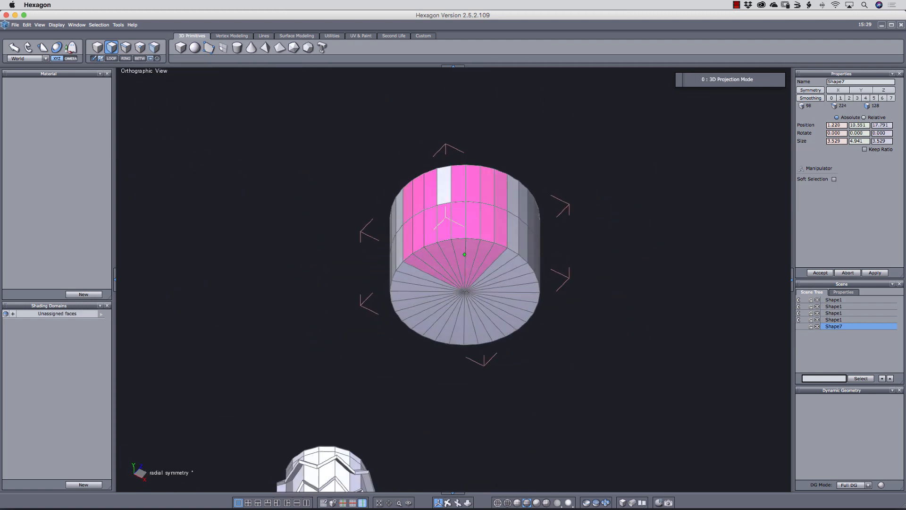
middle_click_drag(444, 185, 609, 302)
key("super+x")
key("Delete")
key("super+v")
Clone the quarter with Symmetry across both of its open sides
key("alt+shift+super+n")
left_click(474, 307)
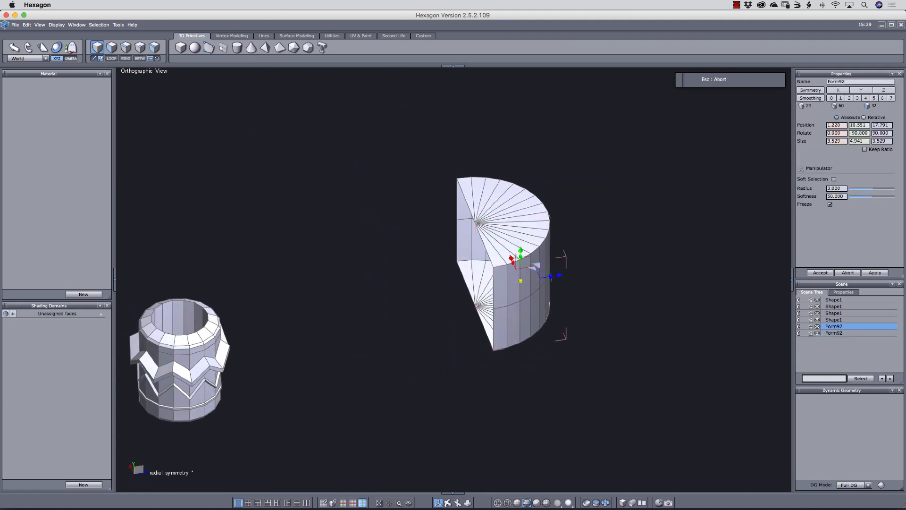
key("alt+shift+super+n")
middle_click_drag(453, 245, 519, 245)
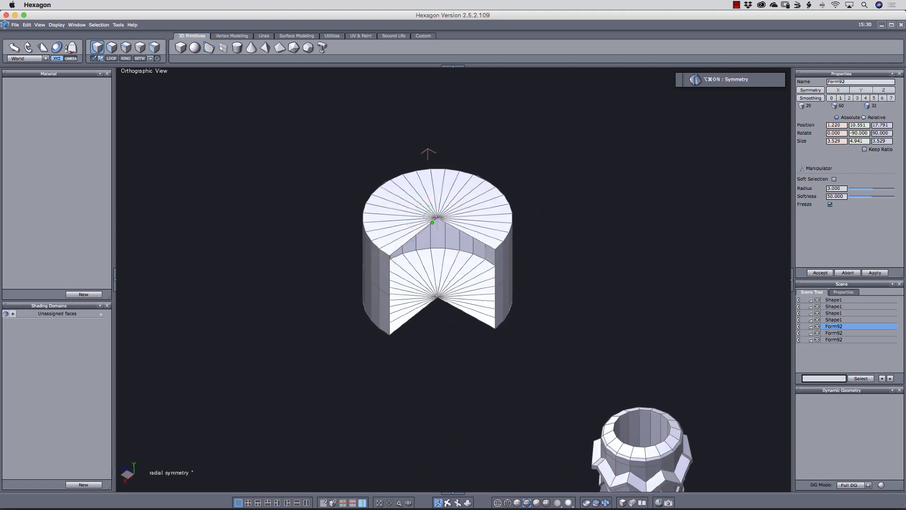
key("alt+shift+super+n")
middle_click_drag(453, 246, 514, 236)
key("Escape")
Select an adjoining clone and mirror it with Symmetry across its open side to close the cylinder
left_click(479, 212)
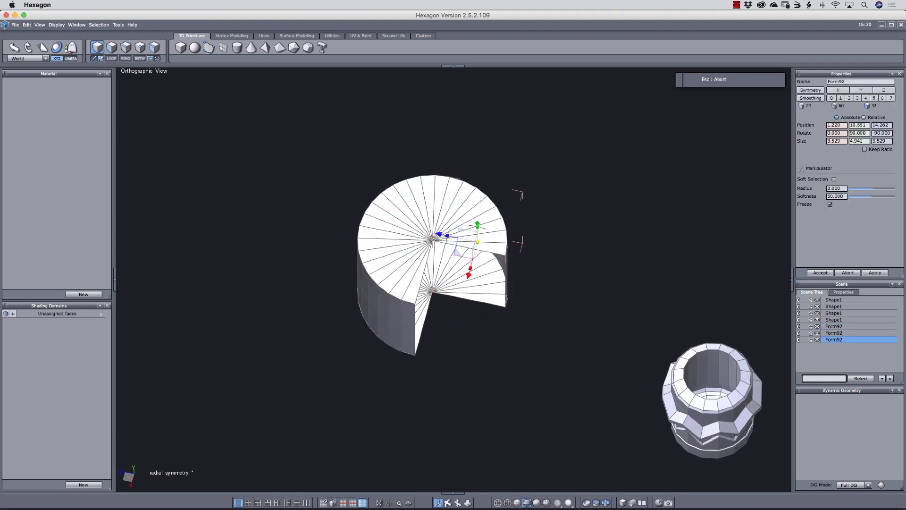
middle_click_drag(479, 213, 406, 203)
key("alt+shift+super+n")
left_click(467, 267)
key("Return")
middle_click_drag(472, 246, 382, 259)
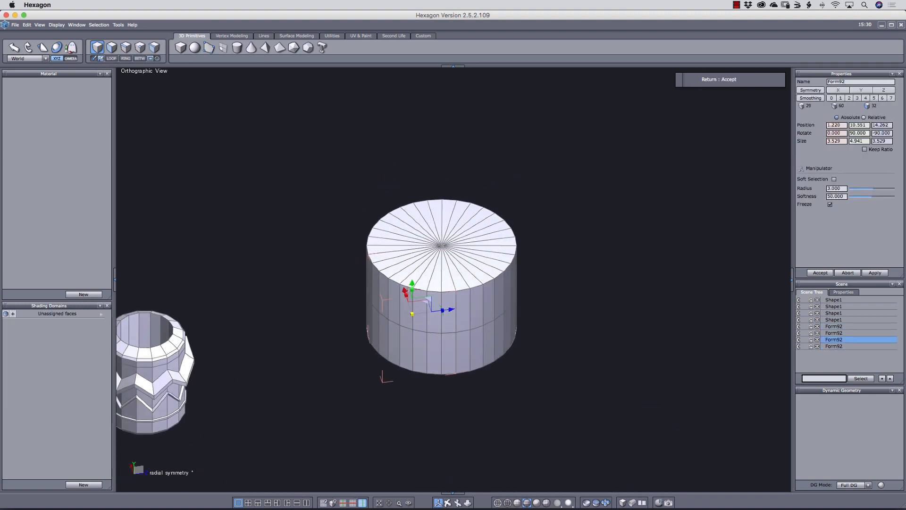
Select the edge loop along the linked quarter's top rim and bevel it with Extract Fillet
key("5")
key("e")
double_click(401, 296)
middle_click_drag(401, 297, 429, 296)
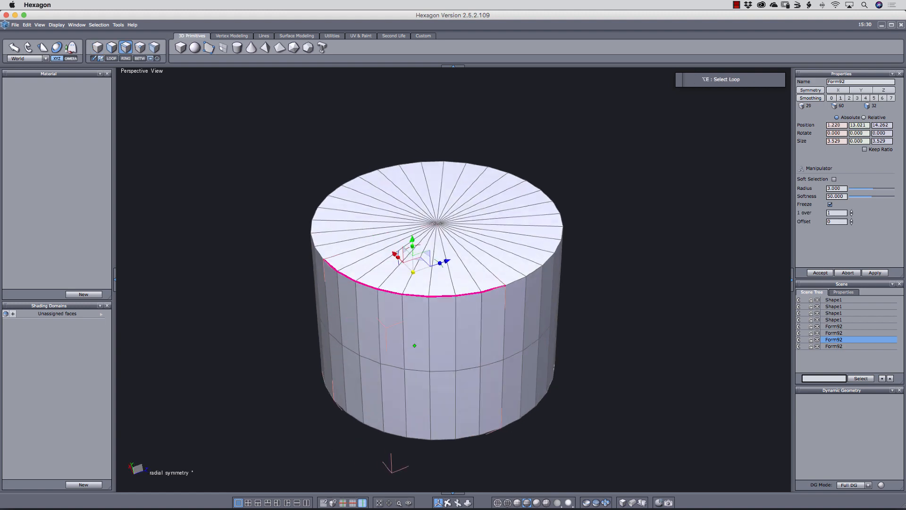
key("b")
key("Return")
Raise one edge of the quarter's middle loop about 0.8 along Y
left_click(393, 366)
left_click_drag(391, 335, 391, 311)
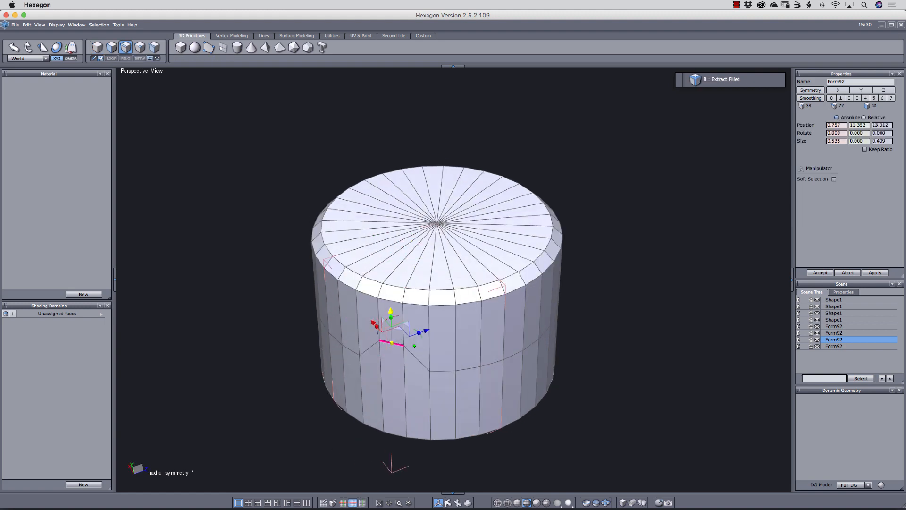
middle_click_drag(391, 311, 420, 297)
Select the whole middle edge loop and extract a parallel loop about 0.29 below it to form a band
key("l")
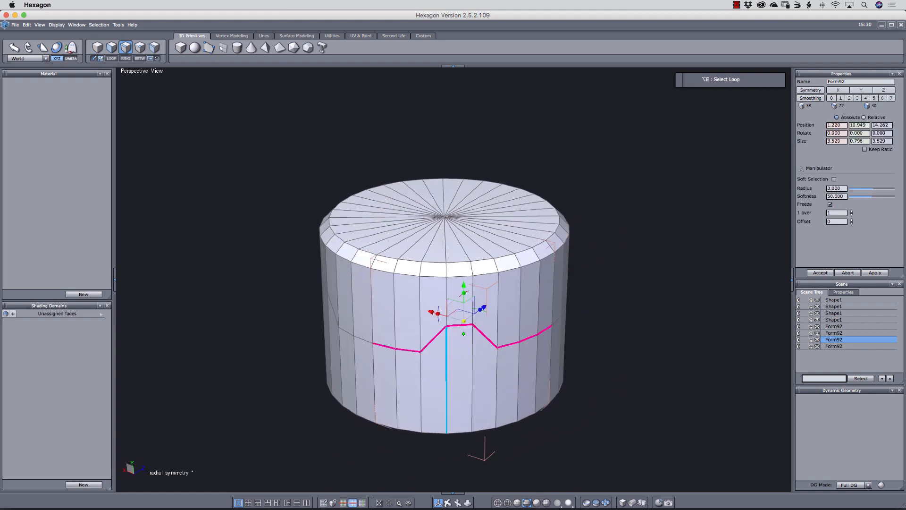
key("alt+a")
left_click(447, 335)
key("Return")
middle_click_drag(447, 335, 447, 324)
Try to extrude the quarter's band faces outward, and undo the extrusion
key("d")
mouse_move(385, 336)
left_mouse_down()
mouse_move(454, 322)
mouse_move(486, 337)
mouse_move(461, 313)
left_mouse_up()
left_click(486, 341)
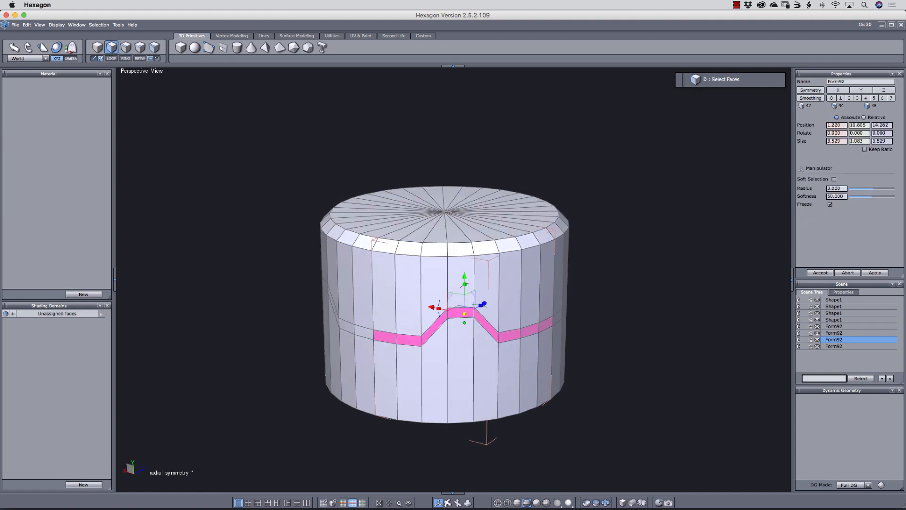
middle_click_drag(523, 331, 478, 348)
left_click_drag(420, 330, 418, 346, "ctrl")
middle_click_drag(427, 359, 349, 375)
key("super+z")
Select the full loop of band faces and set the pivot point at the centre of the cylinder's top
left_click(305, 364)
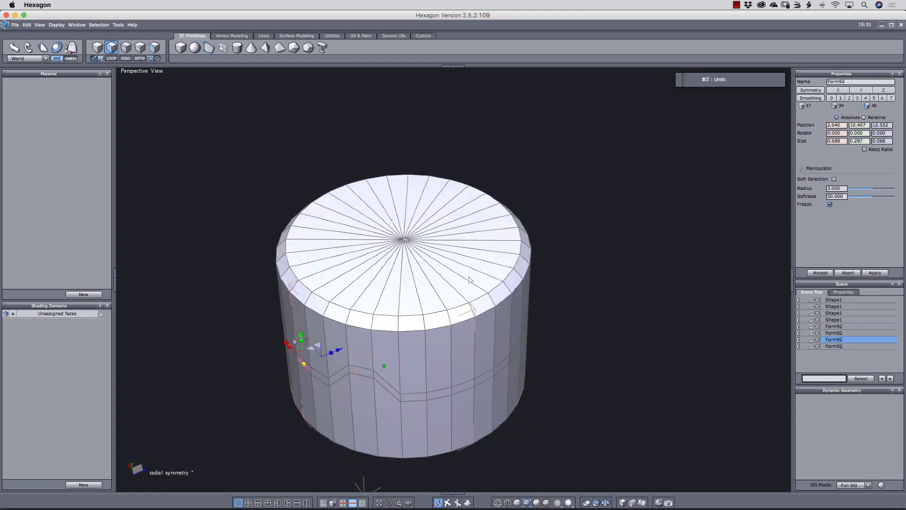
key("alt+e")
right_click(427, 327)
left_click(455, 285)
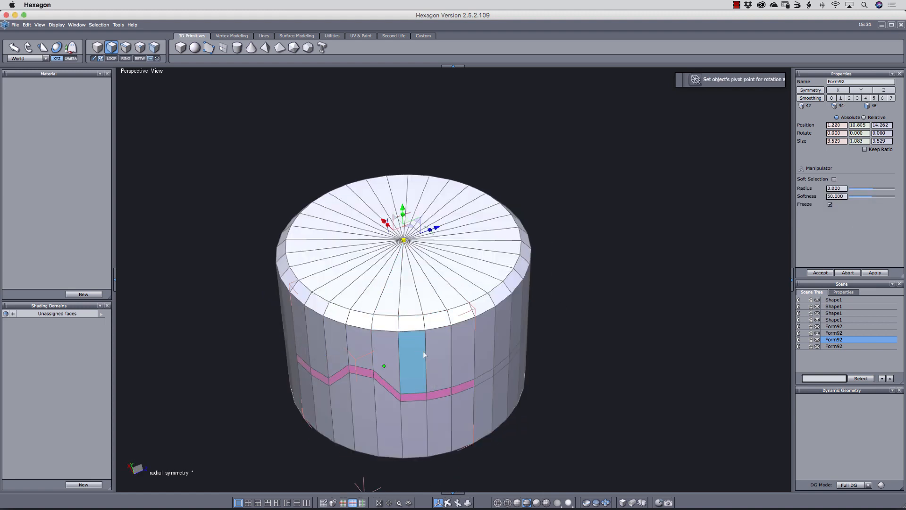
middle_click_drag(500, 362, 475, 364)
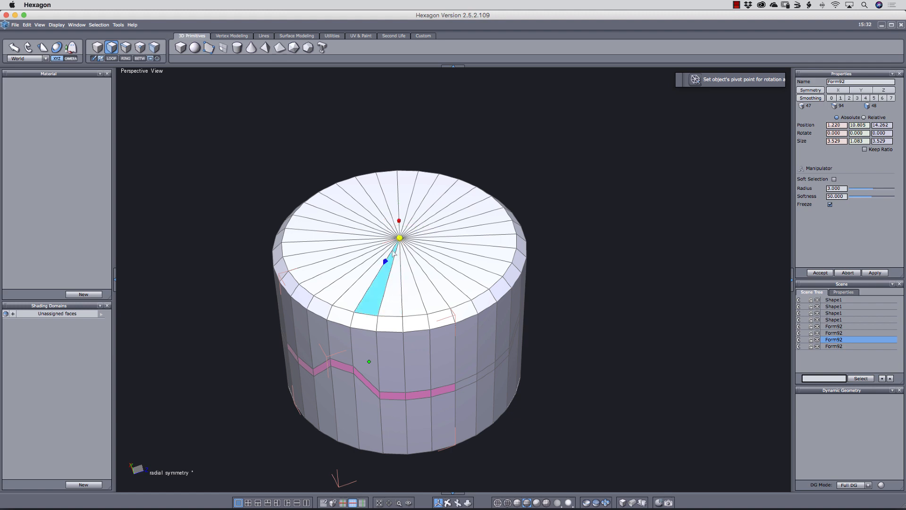
Extrude the band faces evenly outward from the cylinder's centre and nudge them upward along Y
left_click_drag(400, 238, 394, 282, "ctrl")
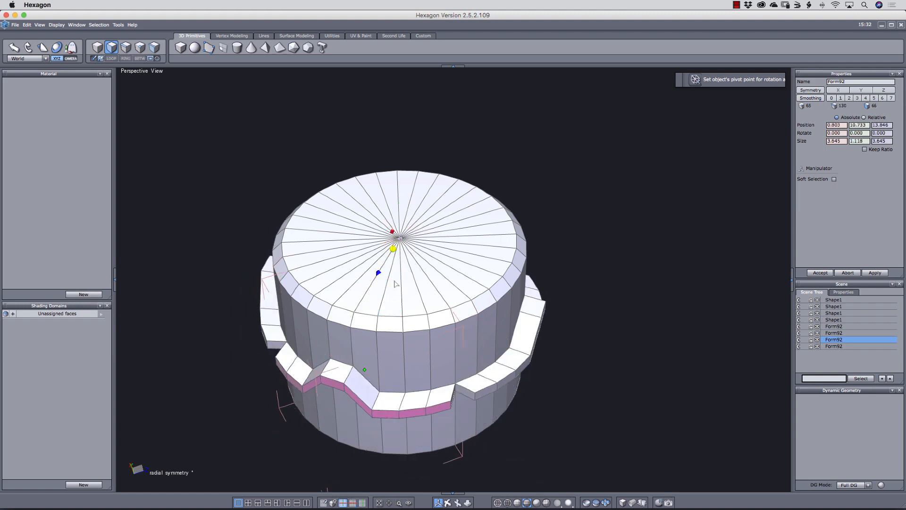
key("super+z")
left_click_drag(399, 221, 408, 210, "ctrl")
middle_click_drag(411, 352, 426, 321)
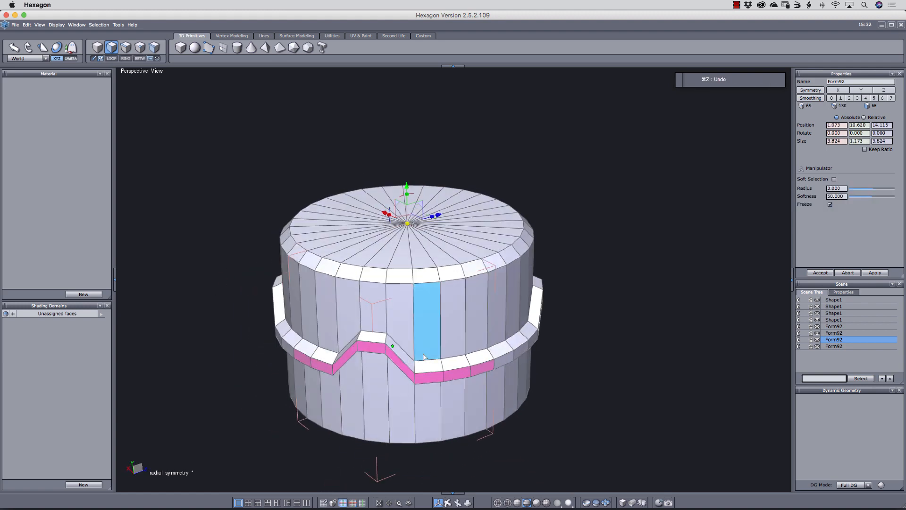
left_click_drag(407, 191, 407, 184)
middle_click_drag(407, 185, 390, 212)
Select the edge loop along the quarter's bottom rim and bevel it with Extract Fillet
key("s")
double_click(367, 441)
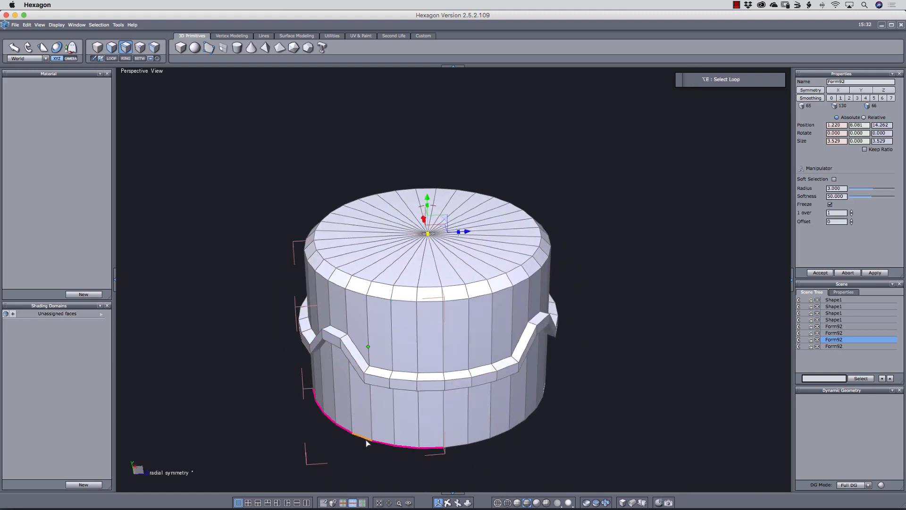
key("b")
middle_click_drag(367, 442, 410, 401)
left_click(392, 396)
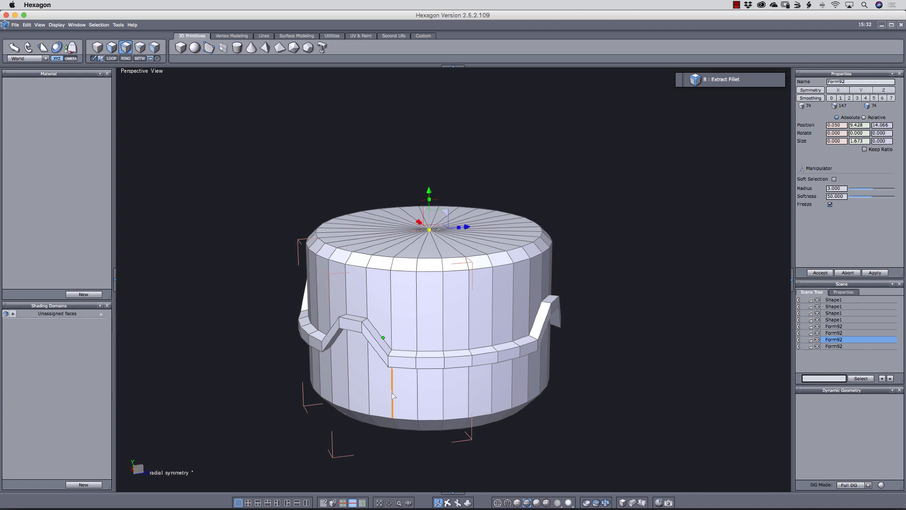
Select adjacent faces on the top bevel and display mesh edges only on the selected quarter
key("d")
left_click(432, 267)
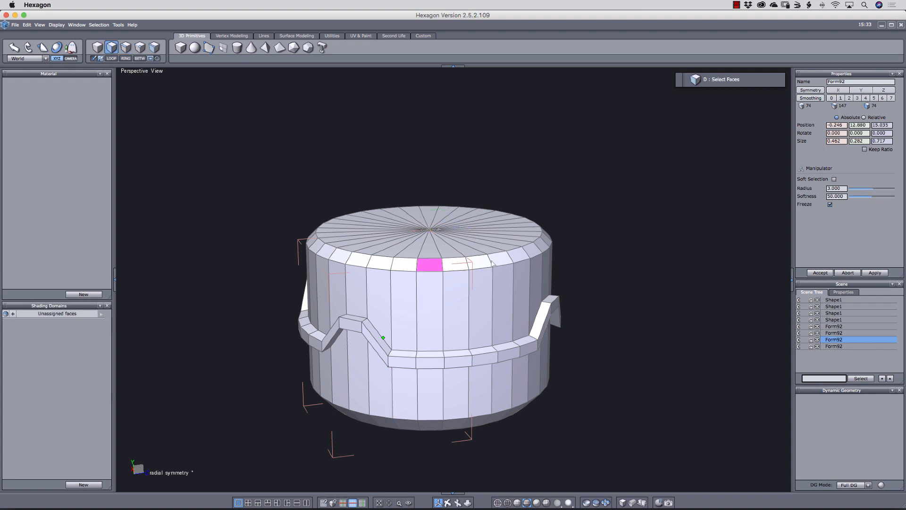
middle_click_drag(492, 263, 479, 299)
left_click(517, 501)
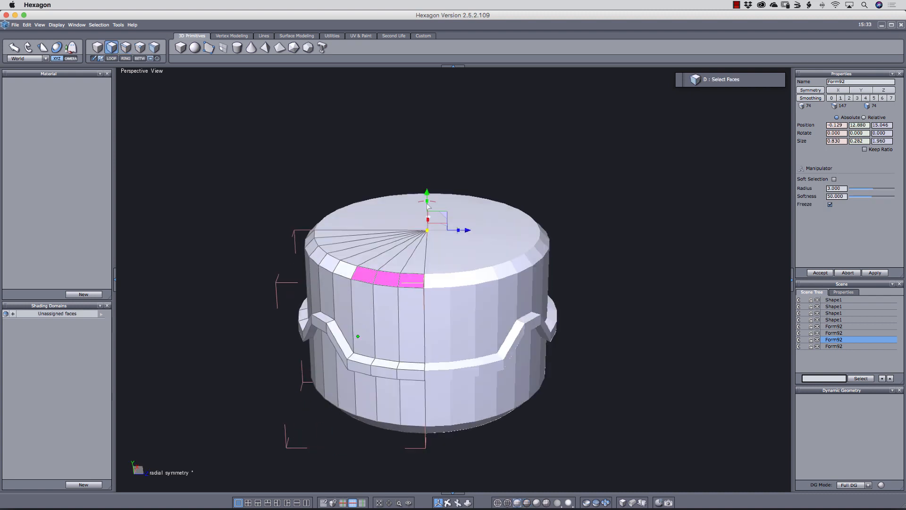
Lower two adjacent top bevel faces to about 12.21 in Y to notch the upper rim
left_click_drag(427, 194, 427, 225)
middle_click_drag(467, 274, 512, 256)
key("super+z")
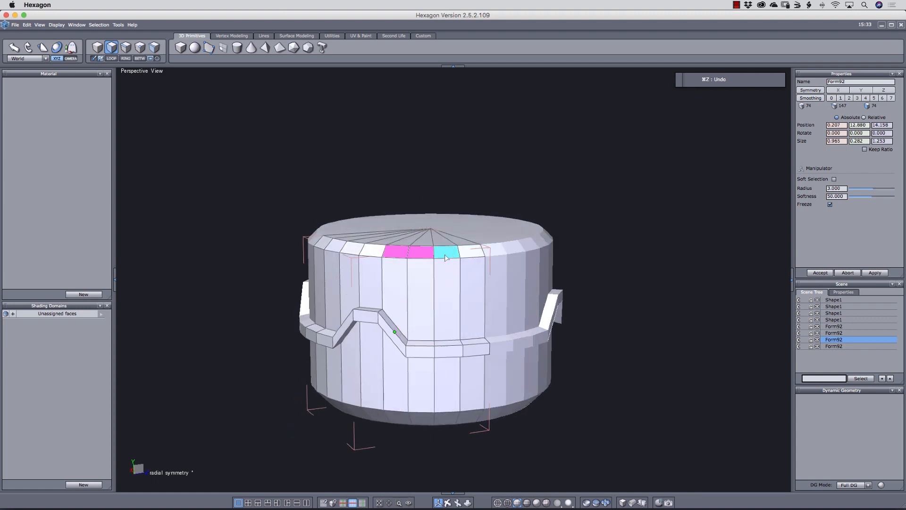
left_click_drag(430, 187, 431, 214)
mouse_move(477, 271)
middle_mouse_down()
mouse_move(439, 304)
mouse_move(467, 270)
middle_mouse_up()
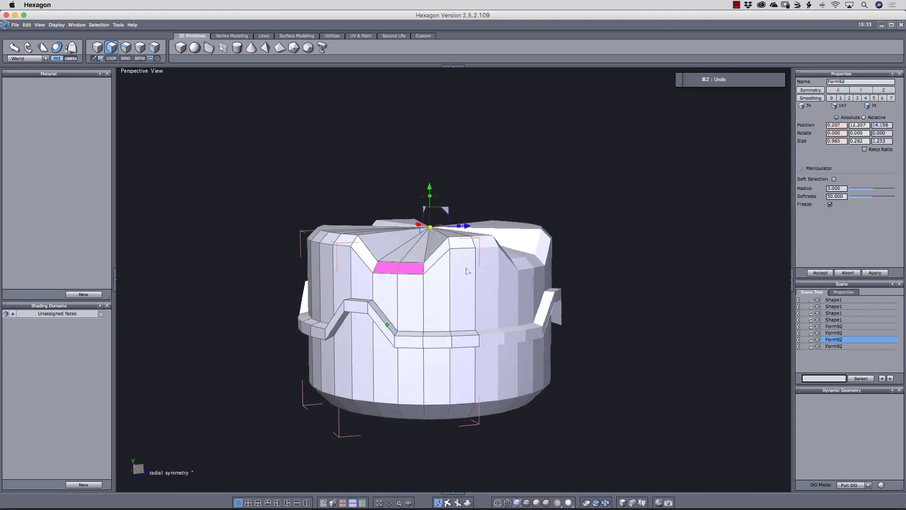
Select two adjacent faces on the bottom bevel and reset the object's pivot point
left_click(409, 413)
left_click(435, 411, "shift")
right_click(447, 252)
left_click(467, 259)
Raise two adjacent bottom bevel faces along Y to form a notch in the lower rim
left_click_drag(423, 372, 422, 354)
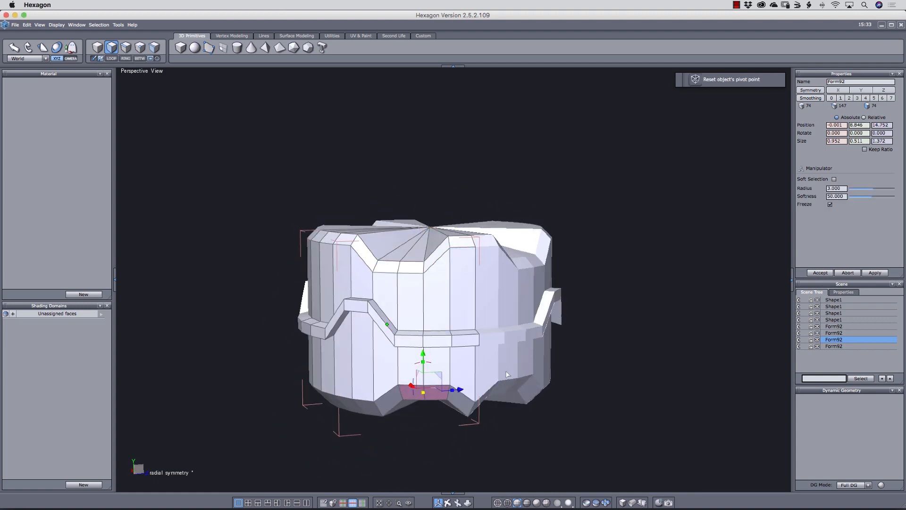
middle_click_drag(507, 374, 525, 353)
key("super+z")
left_click(447, 398)
left_click(423, 397, "shift")
left_click_drag(432, 362, 432, 347)
middle_click_drag(496, 354, 537, 380)
Select all the radial edges on the quarter's top and connect them with a new edge loop
key("d")
left_click(422, 341)
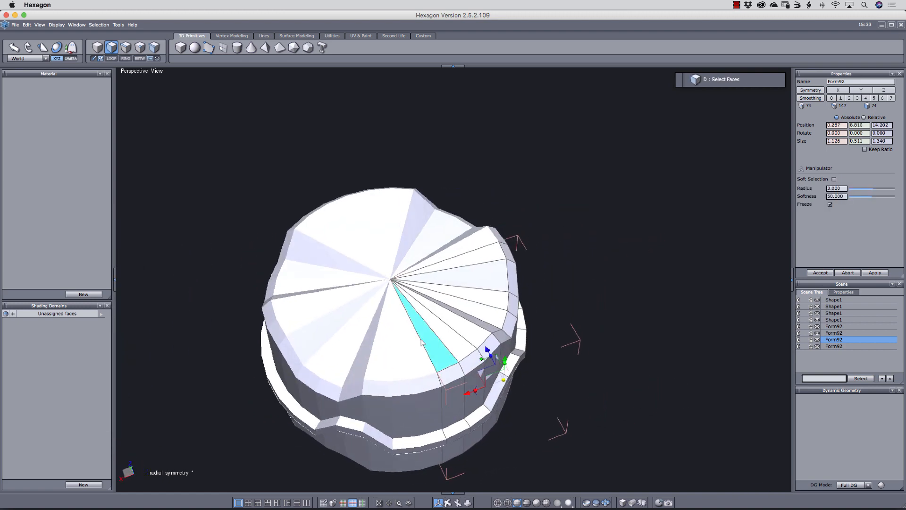
key("f")
left_click(435, 335)
key("alt+r")
middle_click_drag(438, 336, 363, 334)
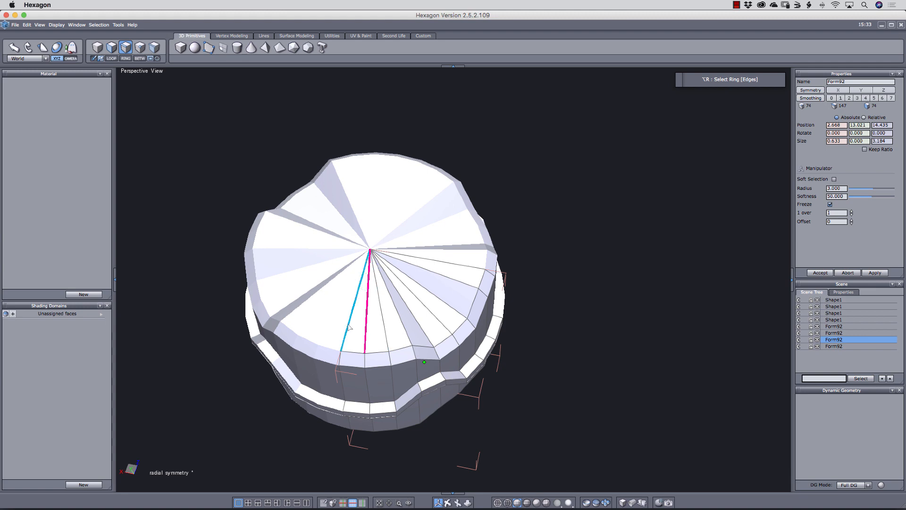
mouse_move(348, 325)
left_mouse_down("shift")
mouse_move(417, 322)
mouse_move(465, 268)
left_mouse_up("shift")
key("shift+x")
middle_click_drag(425, 283, 401, 293)
Select the new edge loop on the top and extract a parallel loop nearer the rim
left_click(360, 291)
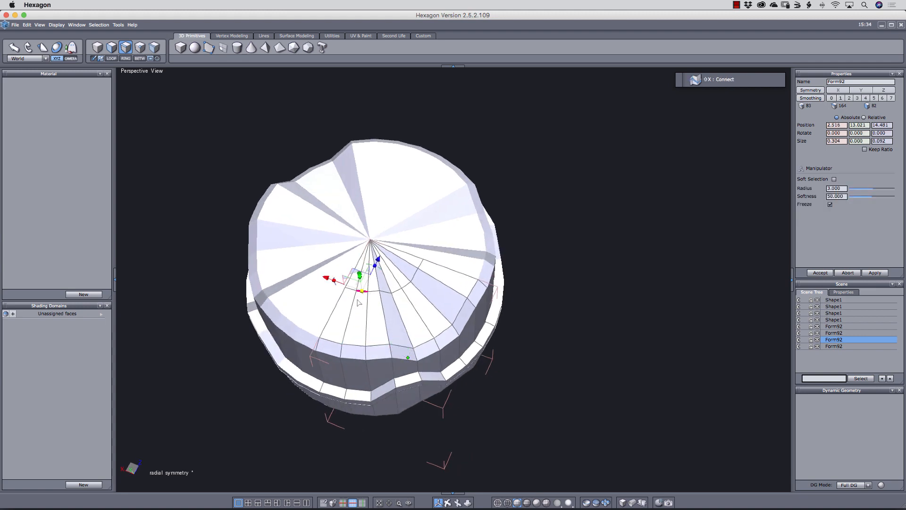
key("alt+l")
key("shift+a")
left_click(382, 330)
middle_click_drag(491, 340, 387, 272)
Split the outer top loop into two parallel loops with Extract Fillet and display mesh edges on all the linked parts
key("b")
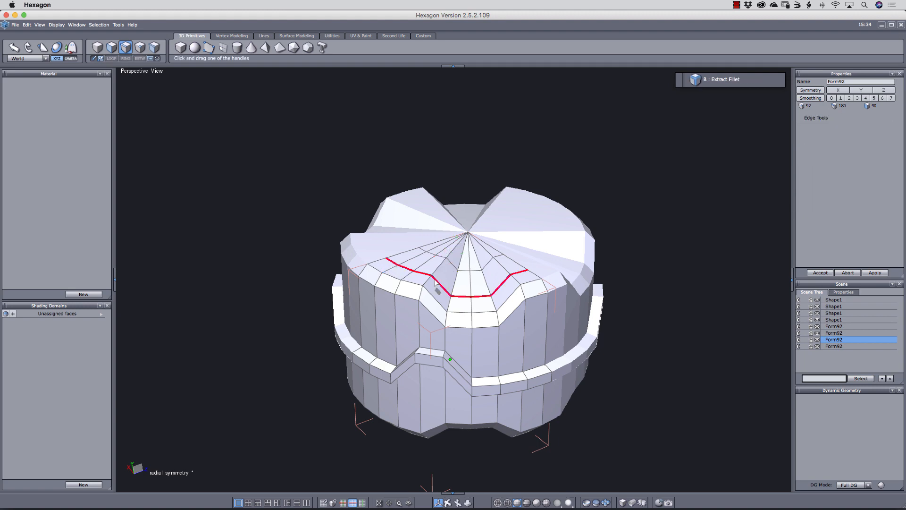
left_click(437, 291)
middle_click_drag(449, 321, 432, 347)
left_click(527, 503)
mouse_move(469, 415)
middle_mouse_down()
mouse_move(461, 413)
mouse_move(462, 484)
middle_mouse_up()
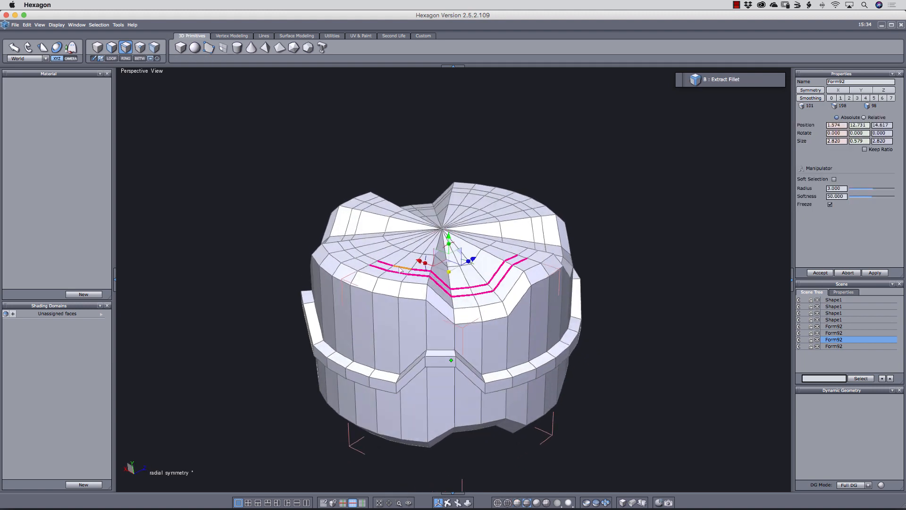
Select the loop of strip faces between the two parallel top loops and extrude it upward along Y by about 0.15
key("d")
left_click(383, 266)
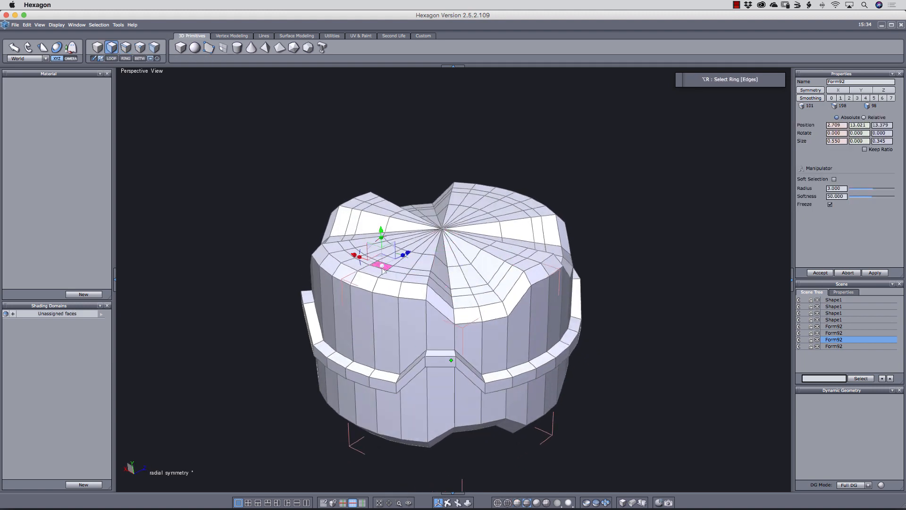
key("alt+e")
left_click_drag(446, 238, 447, 229, "ctrl")
Examine the raised ridge where the linked quarters meet, selecting the strip's end edge and clearing the selection
middle_click_drag(444, 250, 470, 252)
scroll(437, 271, "up", 5)
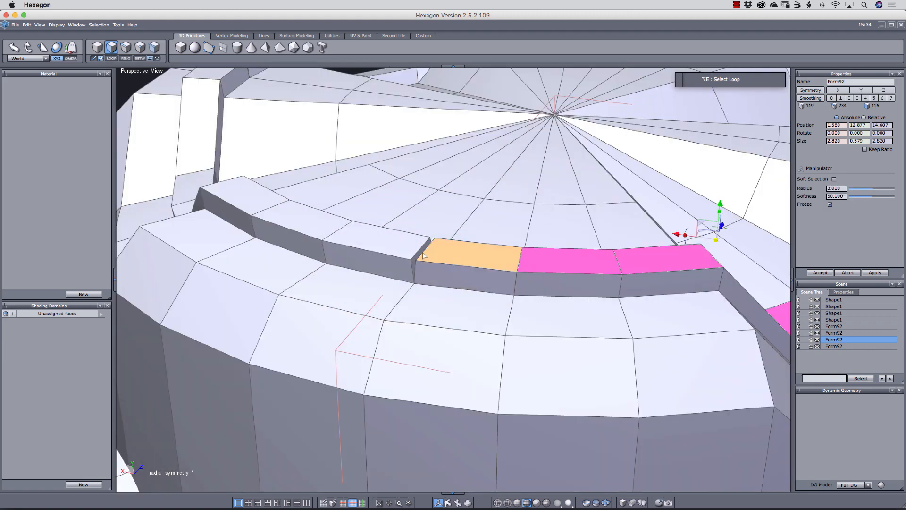
key("s")
left_click(424, 251)
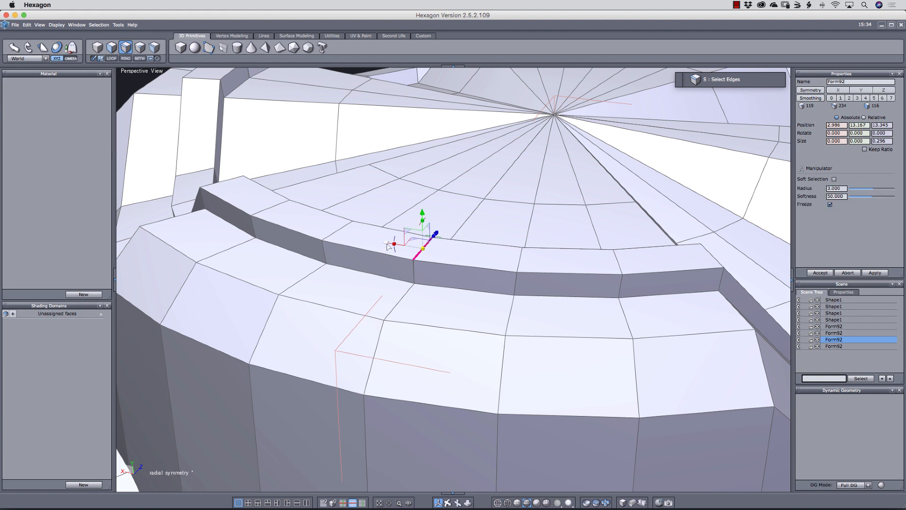
scroll(392, 243, "up", 5)
scroll(430, 276, "down", 8)
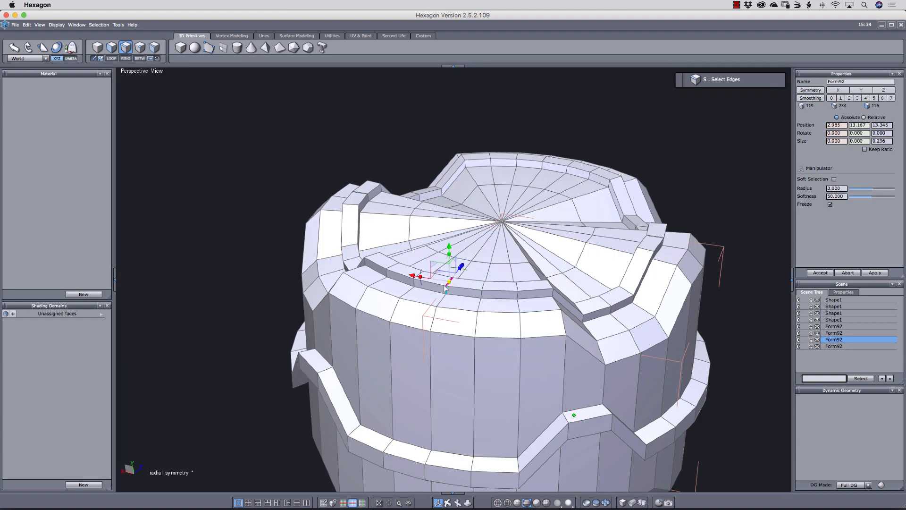
key("Escape")
key("Escape")
middle_click_drag(533, 292, 483, 311)
scroll(415, 325, "down", 3)
middle_click_drag(427, 328, 440, 325)
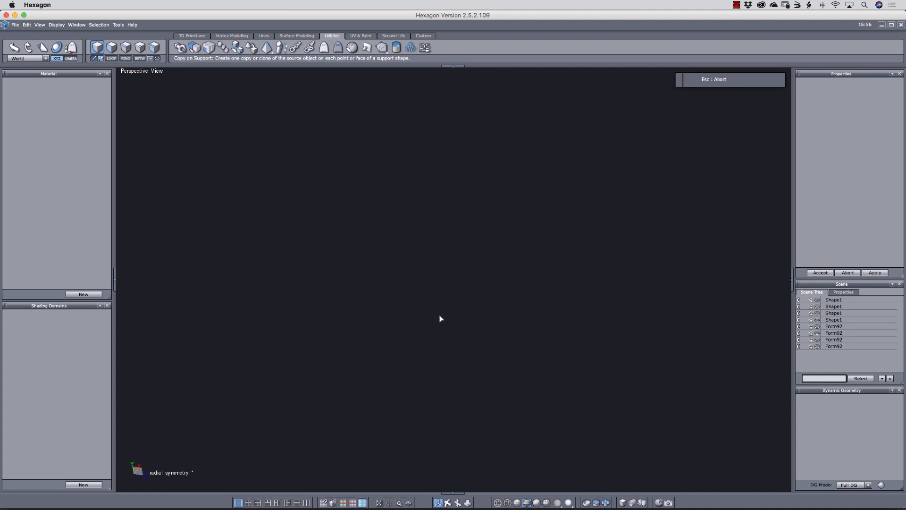
Draw a wide, low cylinder about 194.6 across and 27.8 high in the empty scene area
key("alt+2")
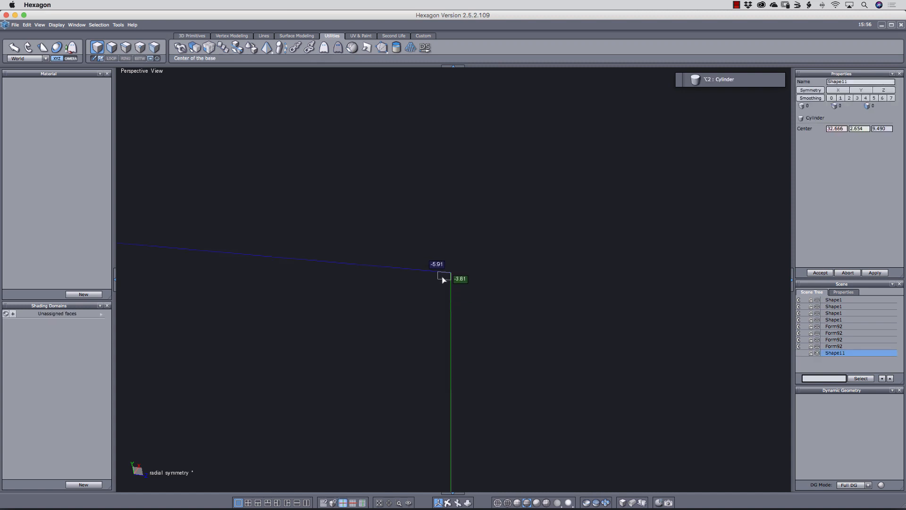
left_click(443, 278)
left_click(661, 296)
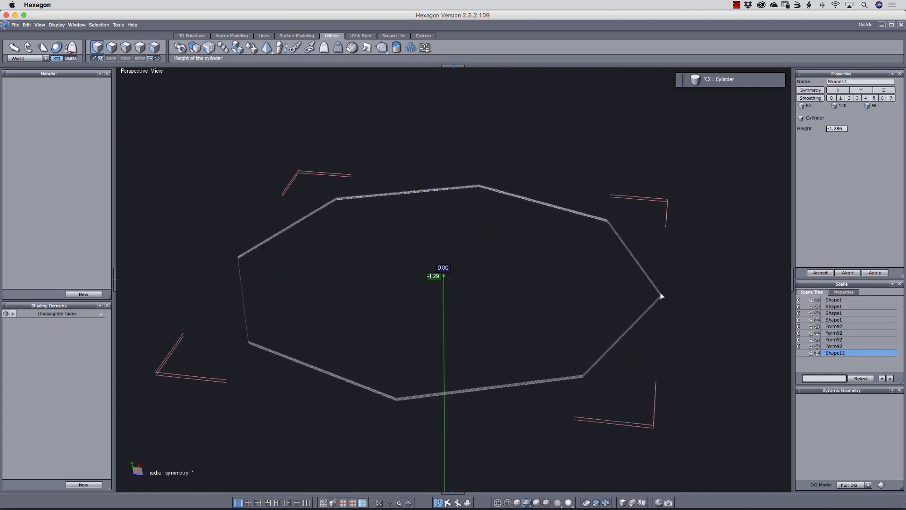
left_click(660, 242)
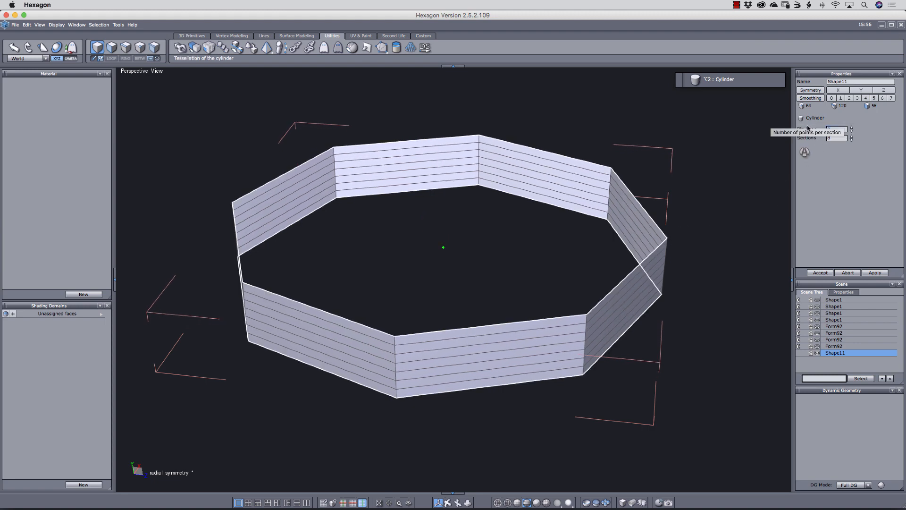
Set the cylinder to 64 points per section and 2 sections, and close both of its ends
key("Return")
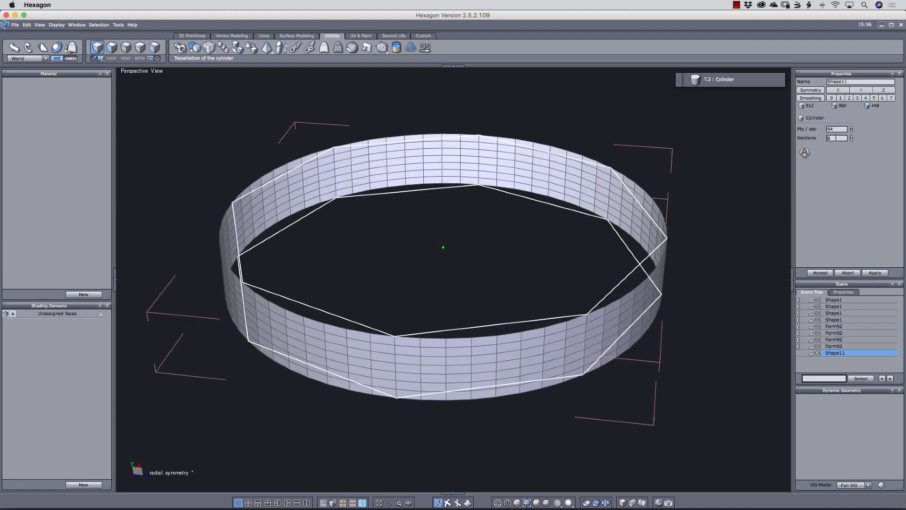
type("2")
key("Return")
left_click(803, 153)
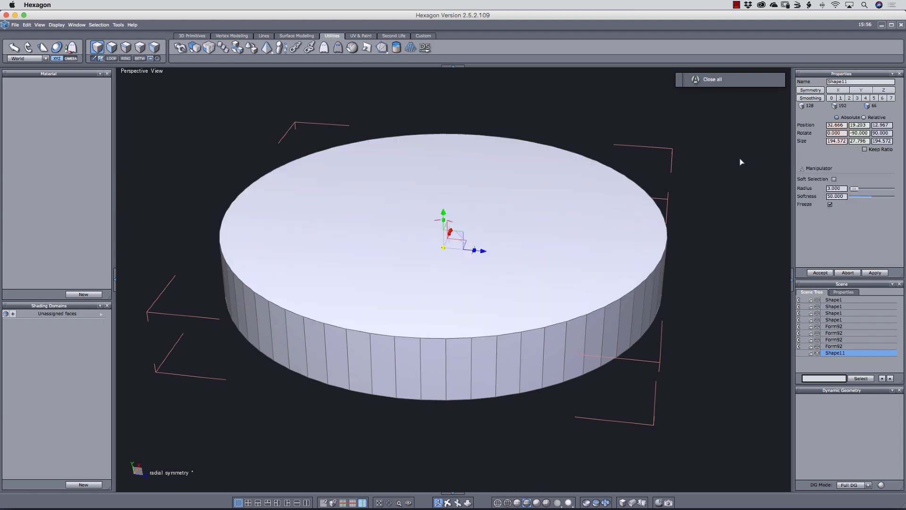
Select the cylinder's top and bottom caps and divide them into radial triangles with Triangular Tessellation
middle_click_drag(568, 280, 544, 302)
key("d")
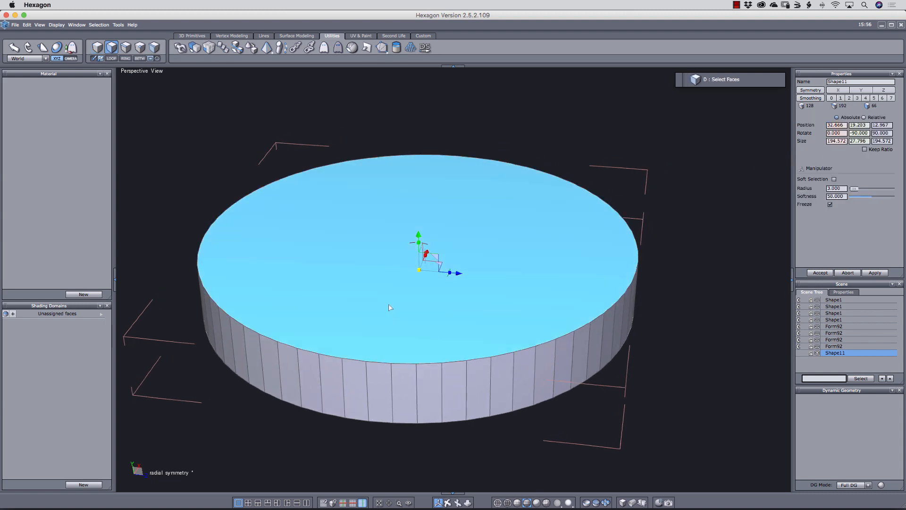
left_click(398, 308)
right_click_drag(518, 384, 593, 339)
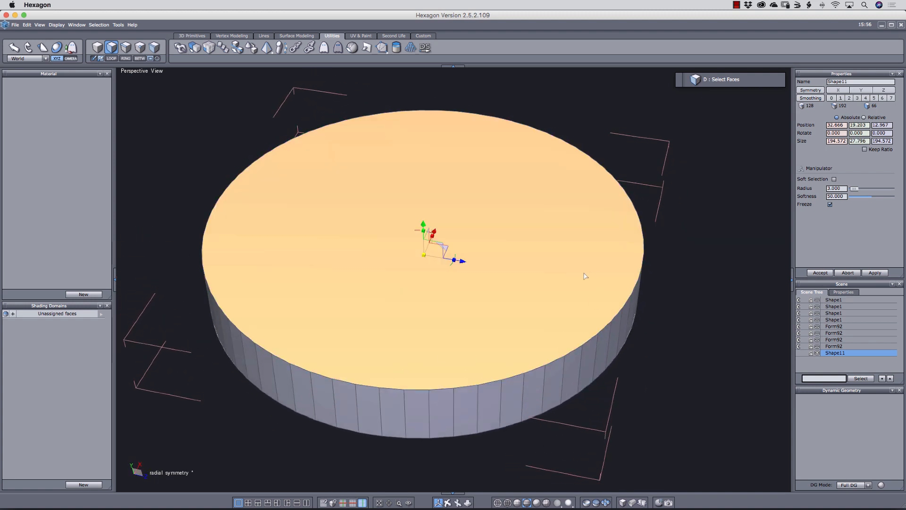
right_click_drag(602, 370, 618, 349)
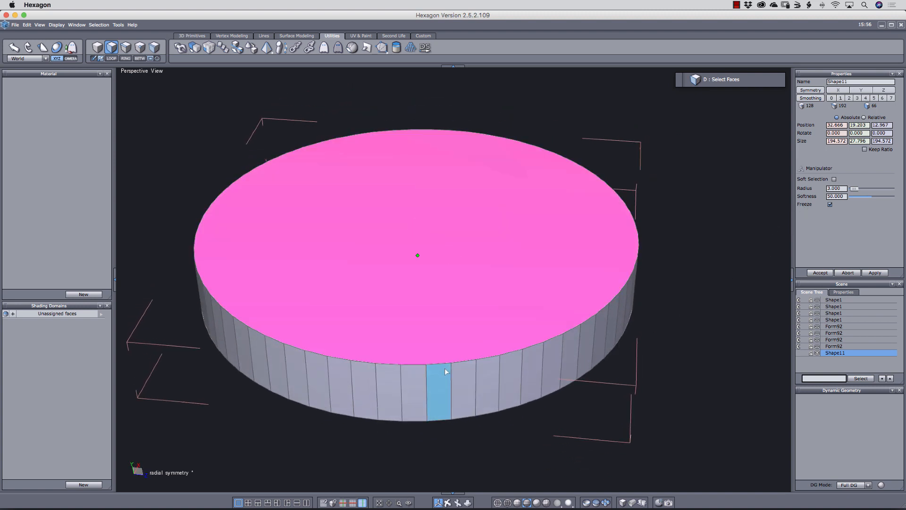
key("shift+k")
mouse_move(571, 356)
right_mouse_down()
mouse_move(571, 305)
mouse_move(566, 378)
mouse_move(558, 368)
right_mouse_up()
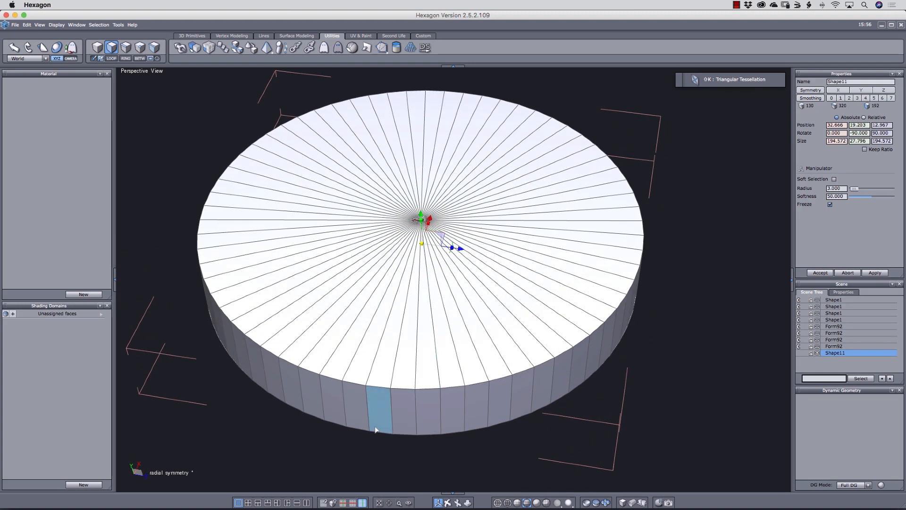
Select the edge loop around the cylinder's bottom rim and copy and paste it as a separate curve
left_click(358, 432)
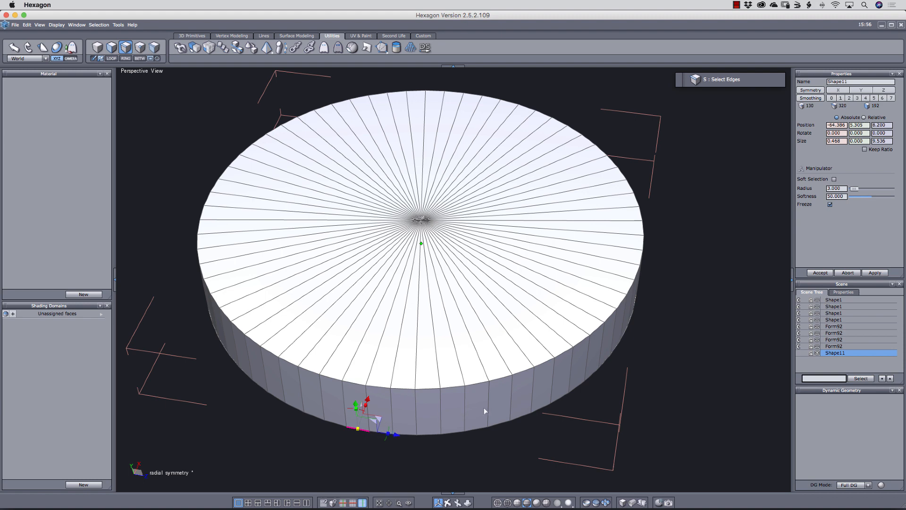
key("alt+e")
right_click_drag(487, 402, 507, 347)
key("super+c")
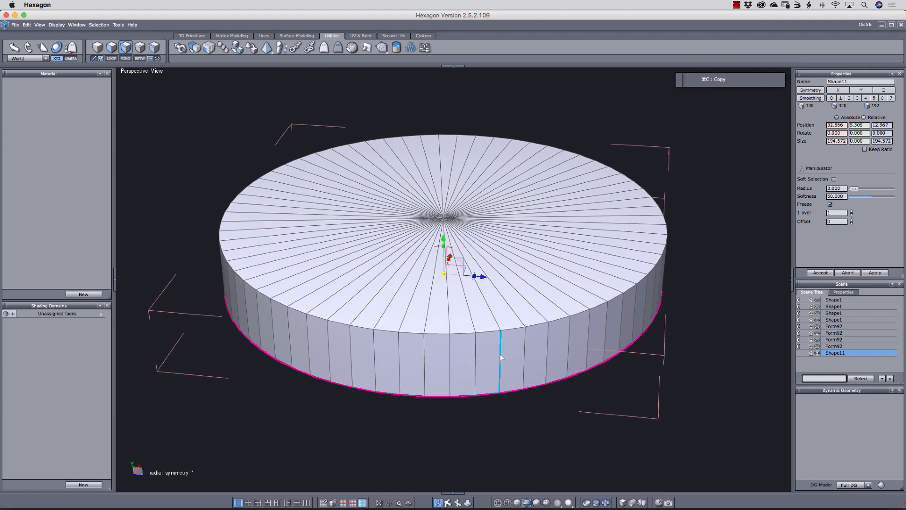
key("super+v")
key("Escape")
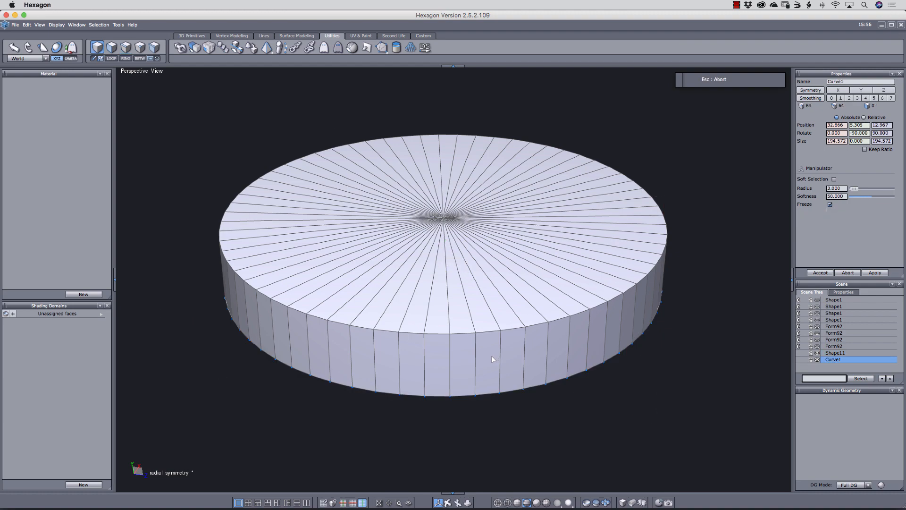
From an orthographic top view, select one wedge of the cylinder: a top triangle with its adjoining side and bottom faces
left_click(486, 355)
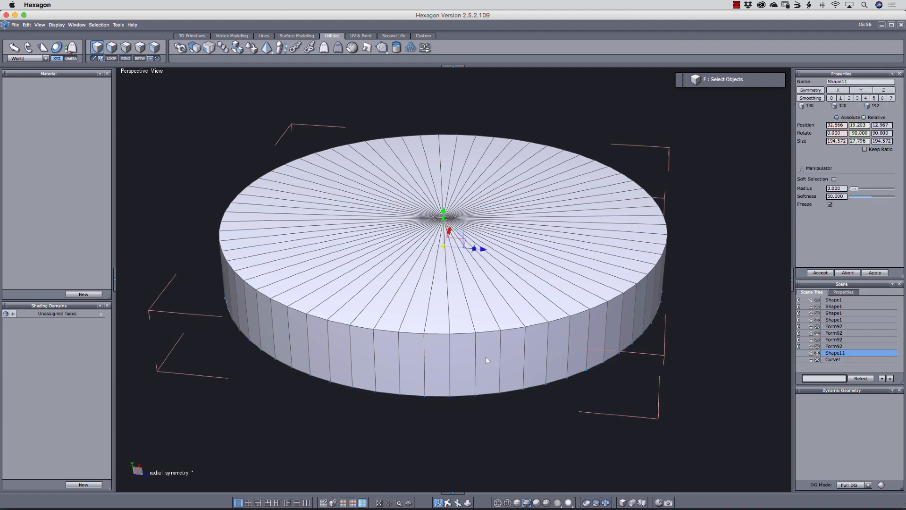
right_click_drag(486, 356, 481, 464)
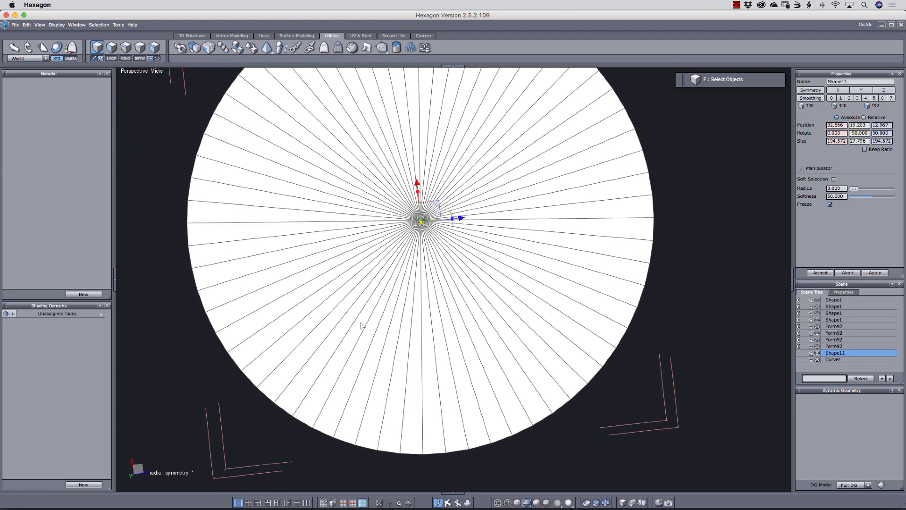
key("0")
key("0")
key("0")
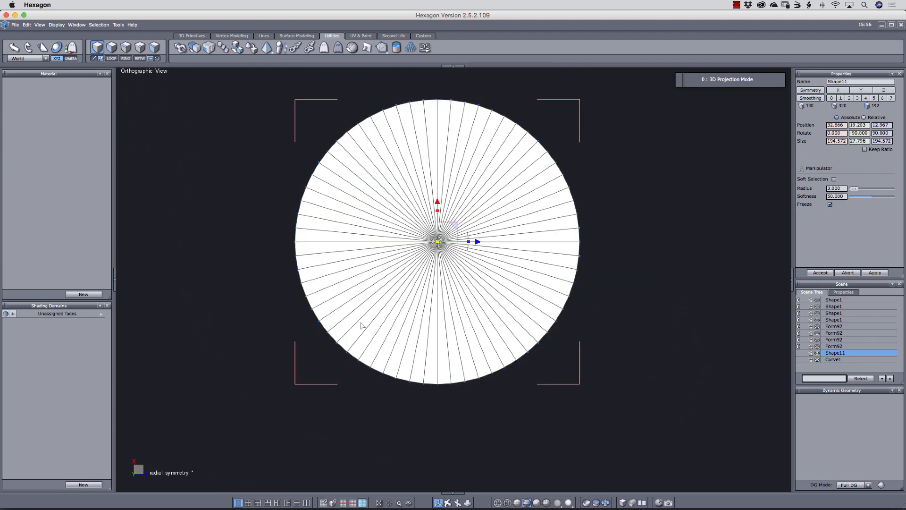
key("d")
left_click(308, 263)
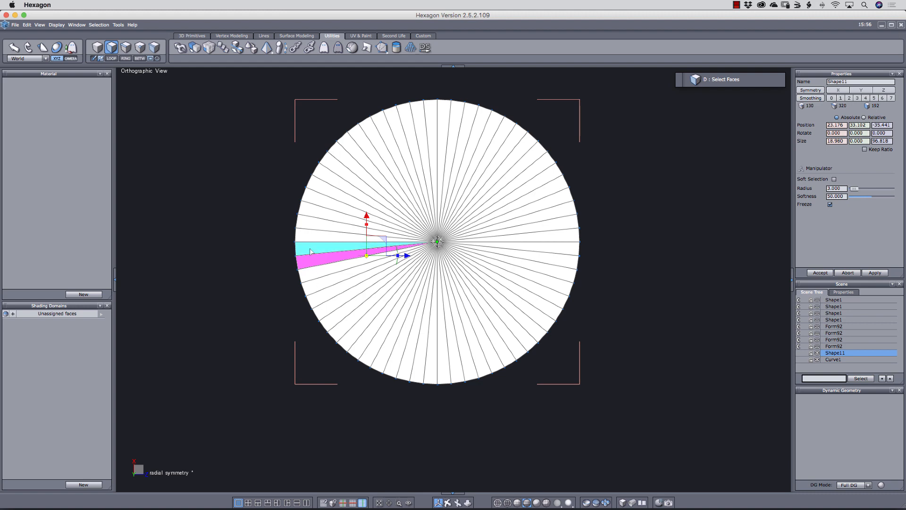
left_click(309, 249)
right_click_drag(310, 298, 348, 245)
left_click(314, 327, "shift")
right_click_drag(330, 336, 350, 260)
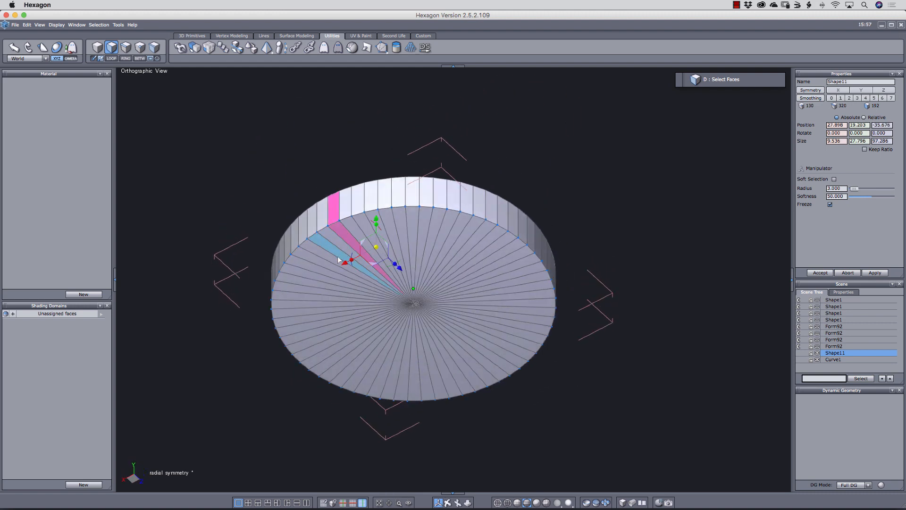
Cut the selected wedge faces, delete the rest of the cylinder, and paste the wedge back as its own object
key("Delete")
key("Escape")
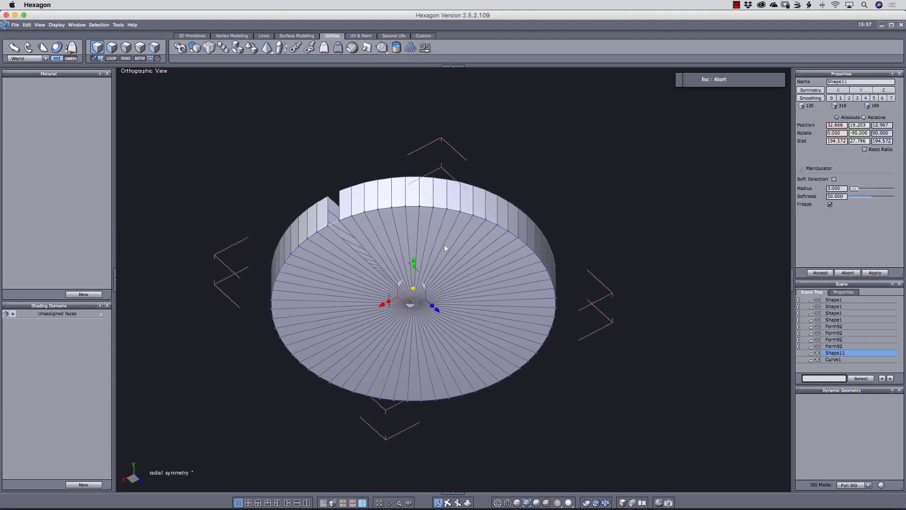
key("Delete")
key("super+v")
right_click_drag(445, 248, 554, 283)
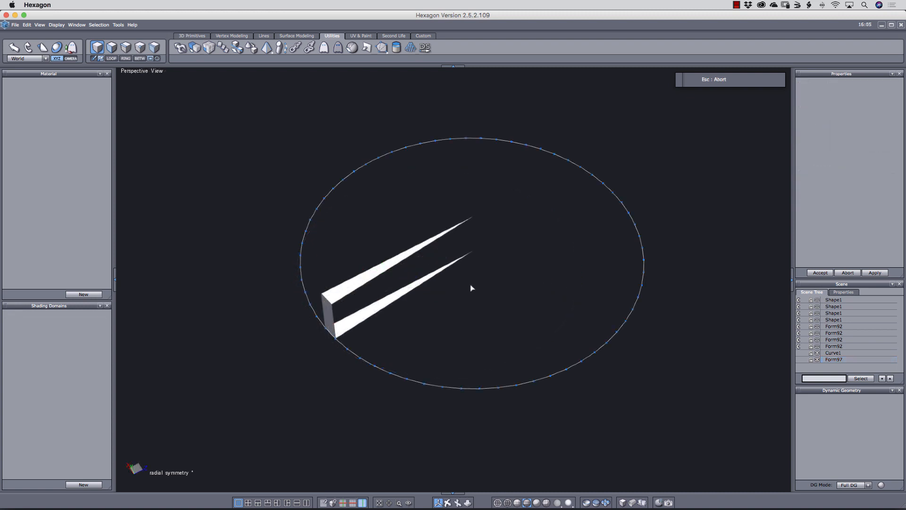
Repeat the wedge around the circular curve with Copy on Support
right_click_drag(471, 287, 445, 310)
left_click(331, 317)
mouse_move(421, 344)
right_mouse_down()
mouse_move(451, 332)
mouse_move(434, 336)
right_mouse_up()
key("alt+shift+super+y")
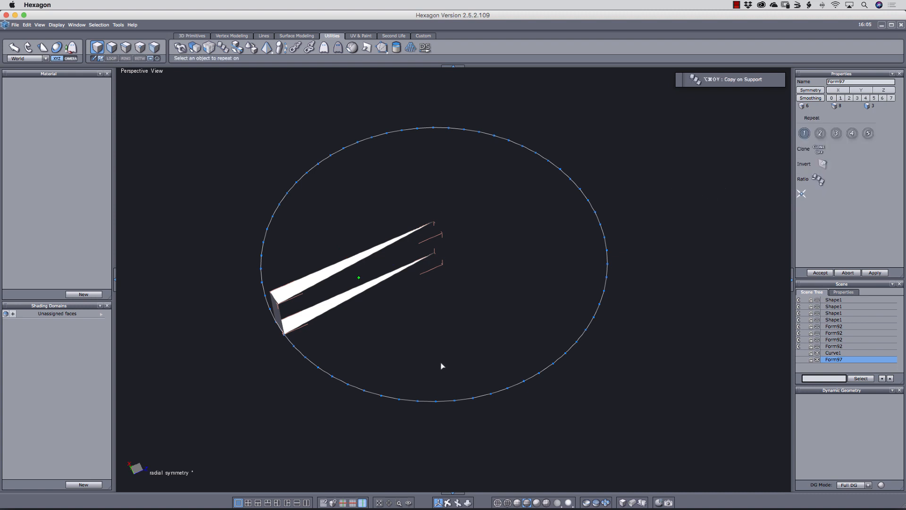
right_click_drag(442, 365, 460, 362)
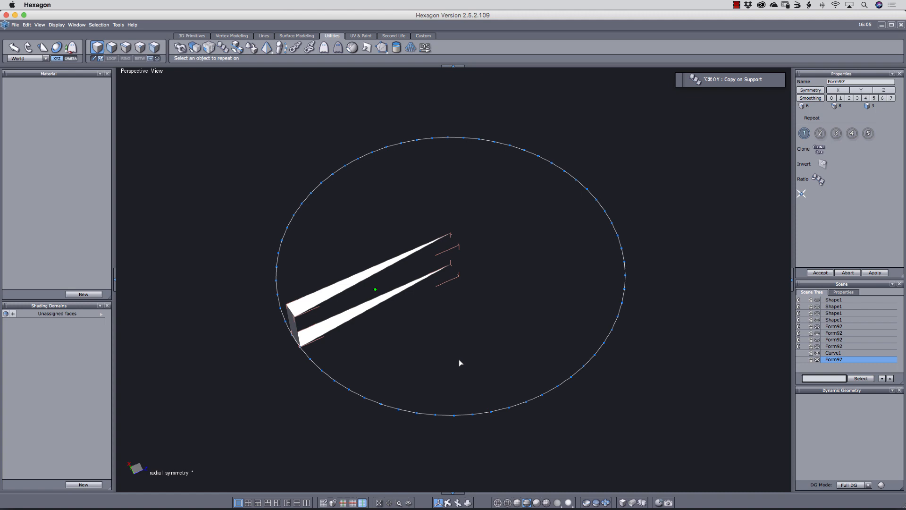
left_click(372, 401)
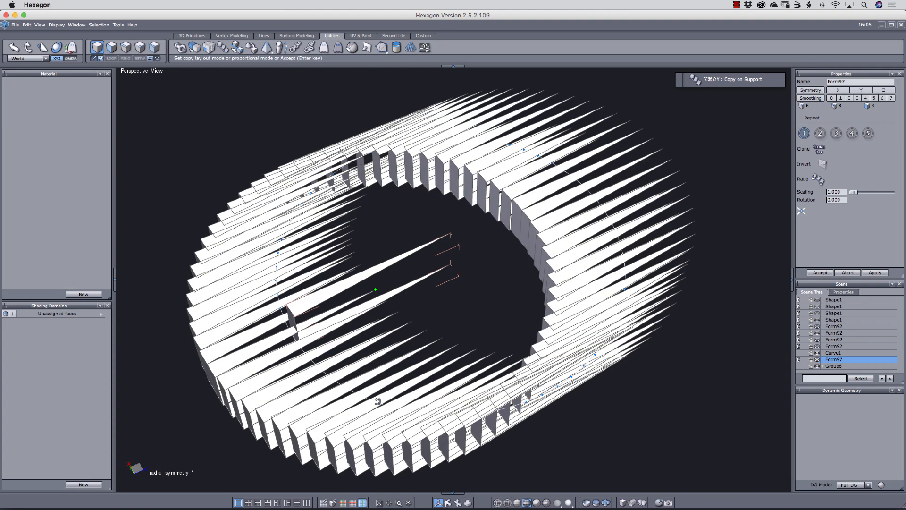
Try the other Repeat layouts for the wedge copies, settle on layout 5, and turn on Clone
right_click_drag(532, 373, 634, 303)
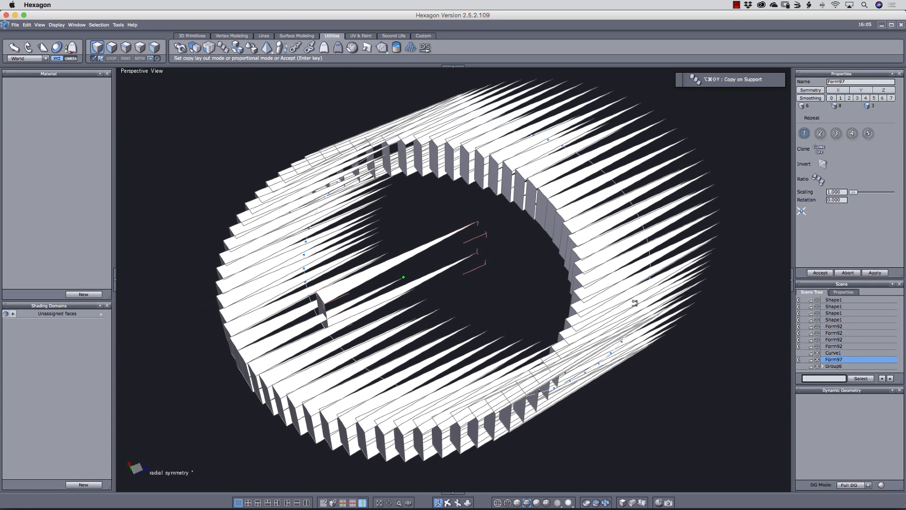
left_click(821, 135)
left_click(836, 134)
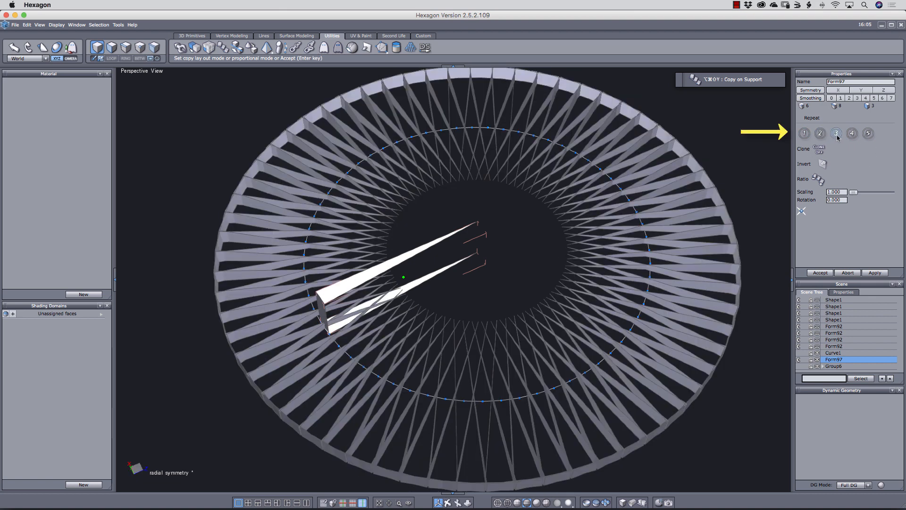
left_click(853, 134)
left_click(867, 134)
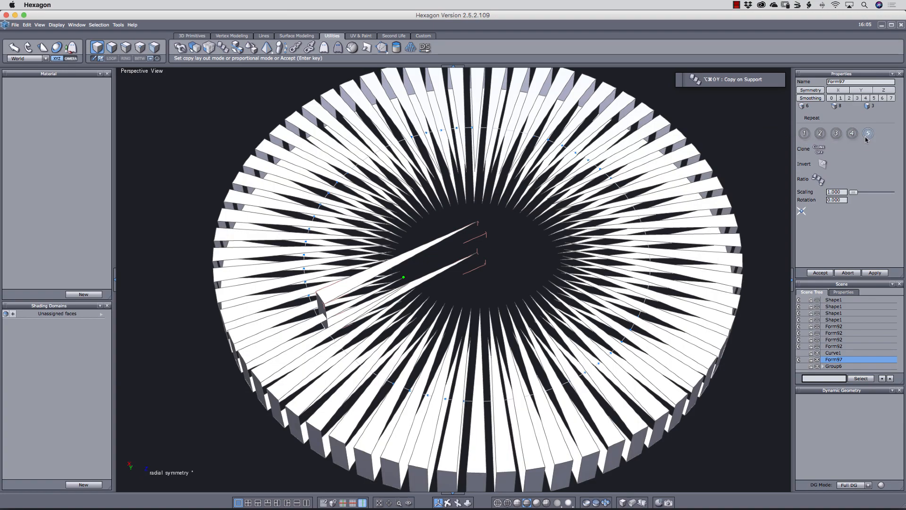
right_click_drag(576, 288, 581, 262)
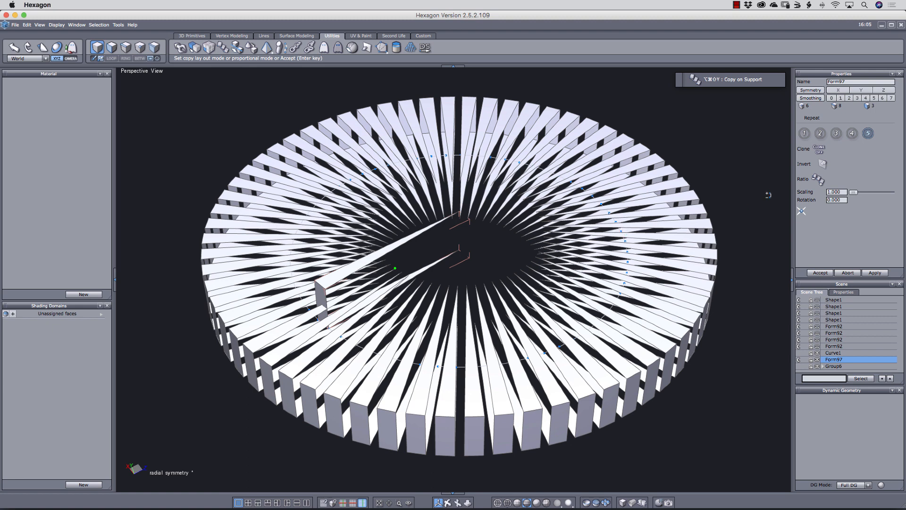
left_click(816, 156)
middle_click_drag(614, 309, 584, 304)
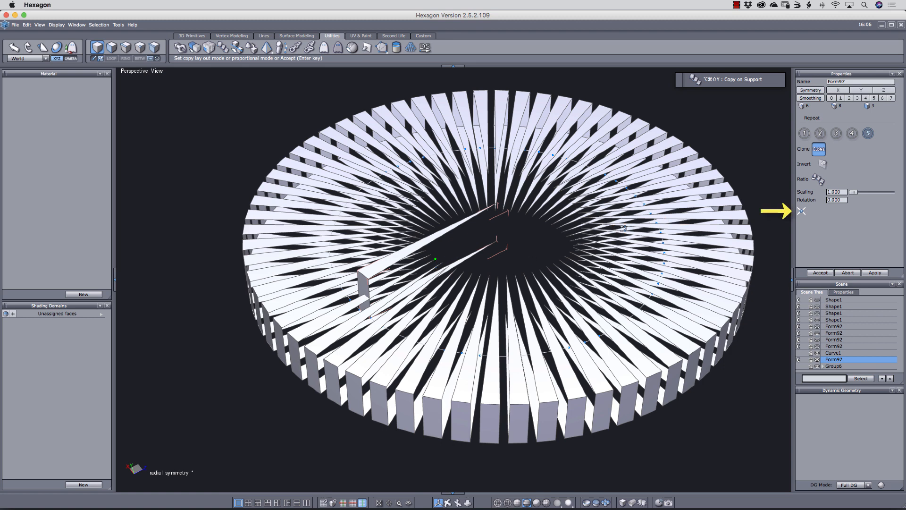
Move the wedge copies' reference center point to a spot beyond the original wedge's outer end
left_click(802, 212)
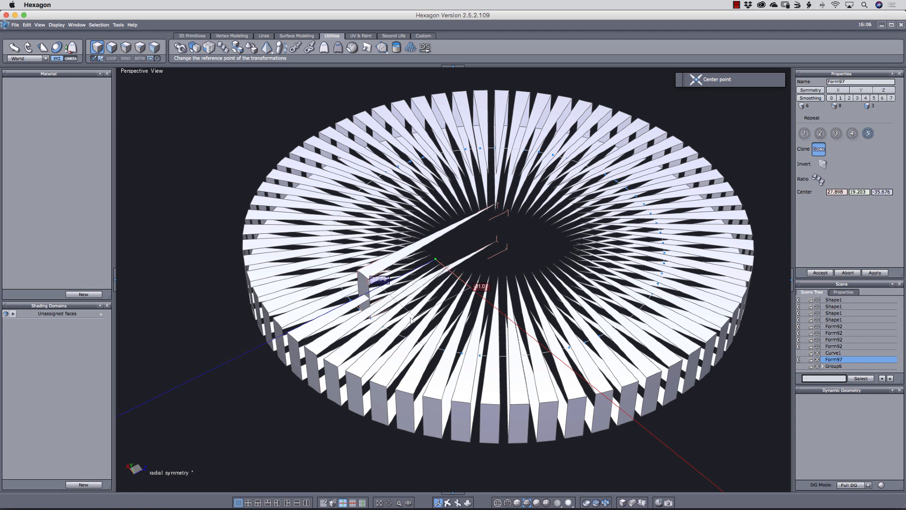
left_click(272, 380)
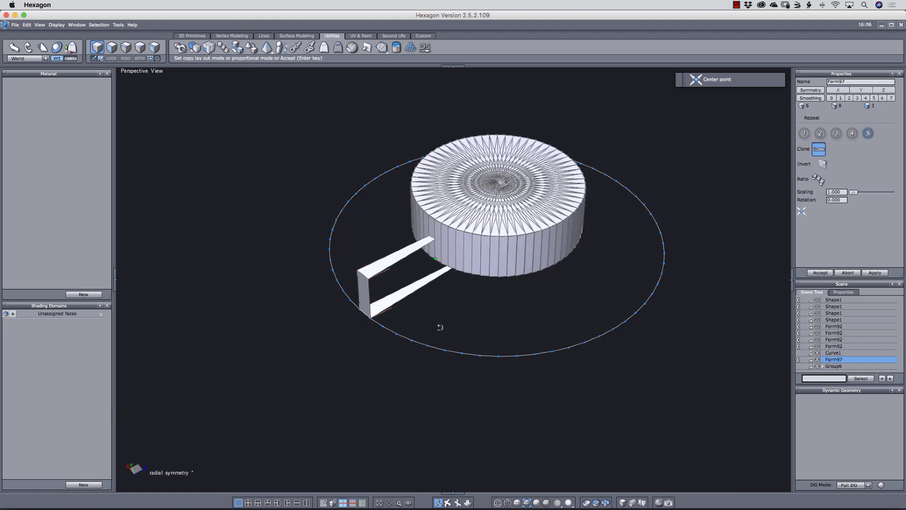
scroll(437, 304, "up", 3)
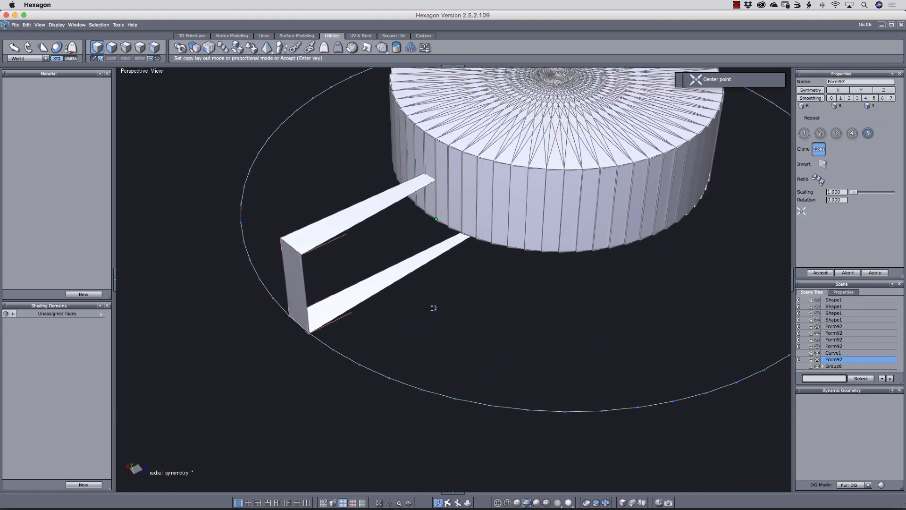
scroll(513, 325, "up", 3)
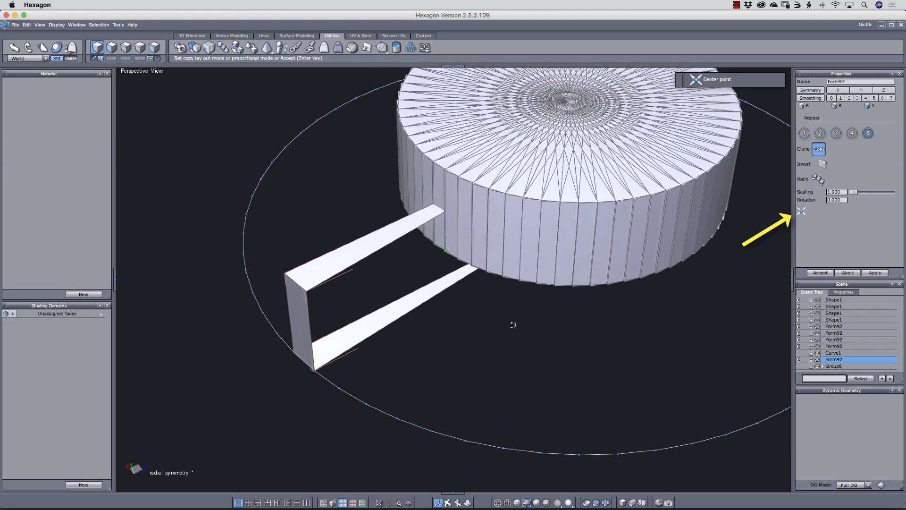
Set the copies' center point at the original wedge's lower outer corner on the curve, accept the copies, and clear the selection
left_click(801, 211)
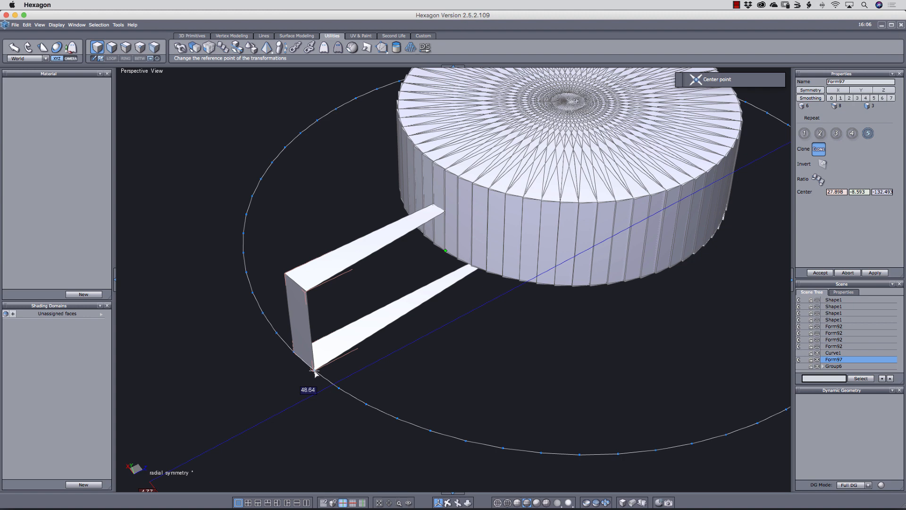
left_click(315, 372)
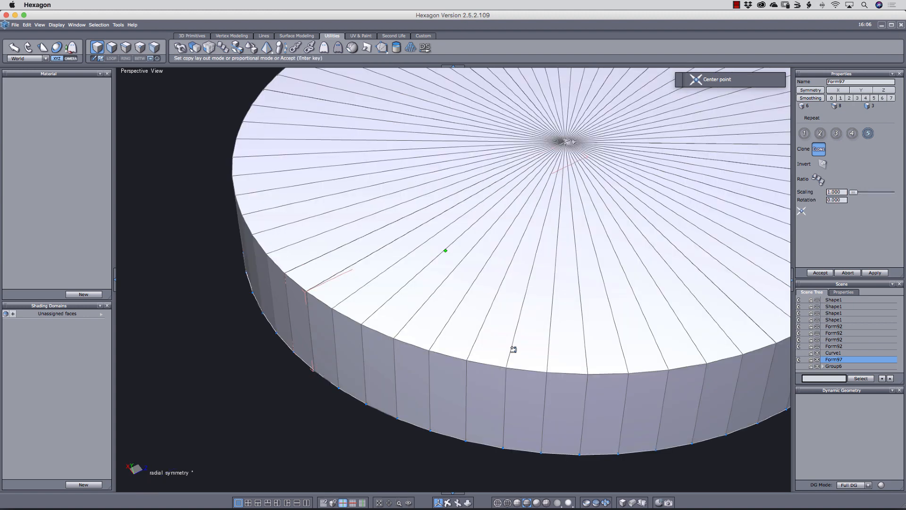
scroll(510, 348, "down", 2)
middle_click_drag(573, 335, 533, 315)
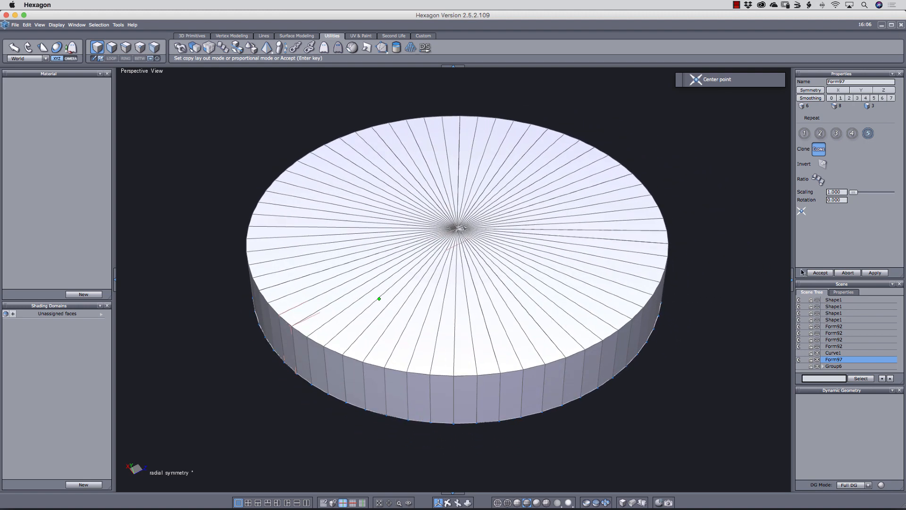
left_click(819, 273)
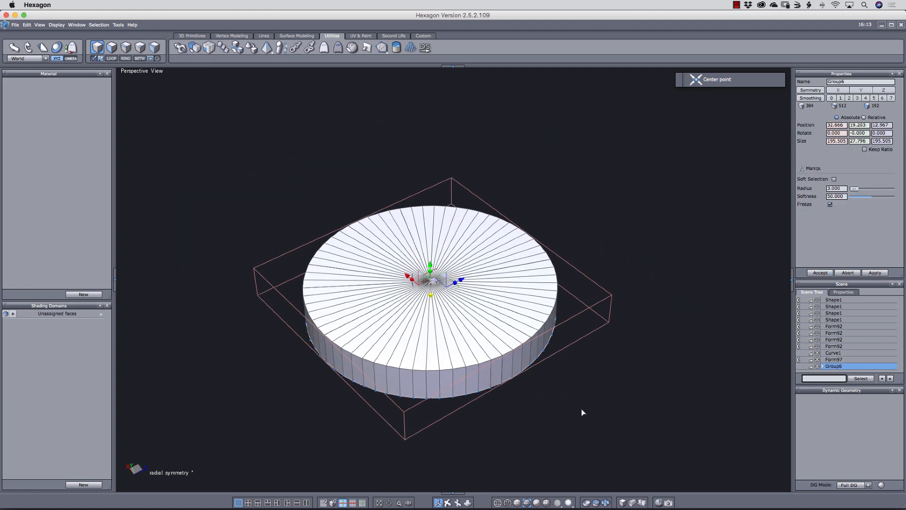
key("super+shift+a")
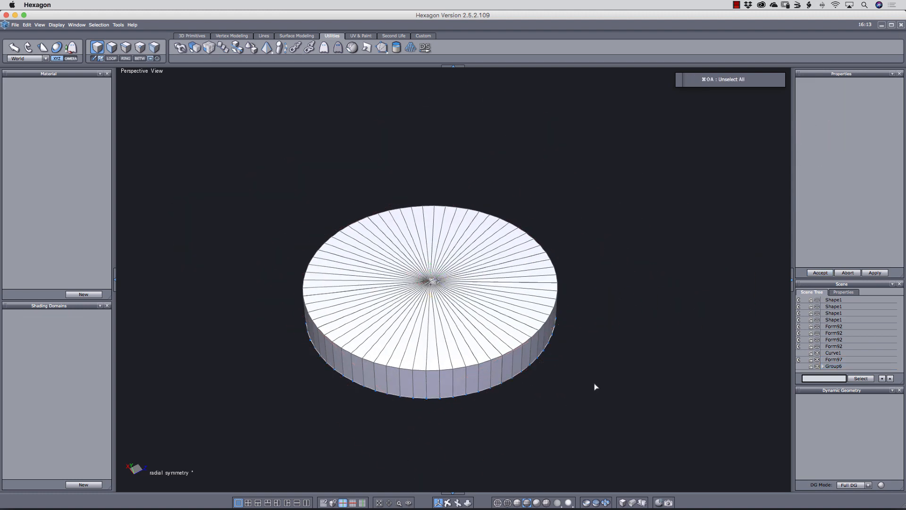
Pull the original wedge outward until it sits clear of the disc of copies
left_click_drag(414, 309, 291, 373)
middle_click_drag(470, 389, 575, 344)
scroll(401, 332, "up", 4)
right_click_drag(332, 362, 343, 364)
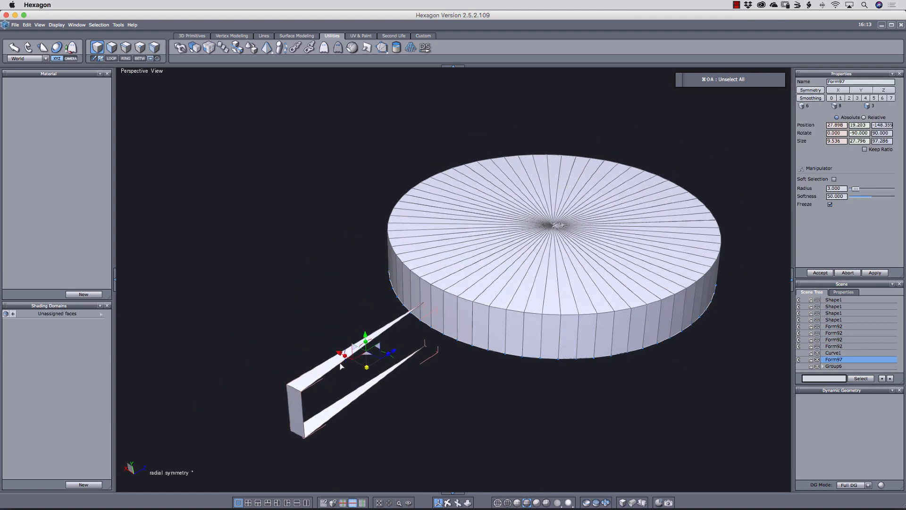
Split the original wedge's outer face horizontally with Connect, then extract a fillet on its upper and lower outer edges
key("s")
left_click(297, 395)
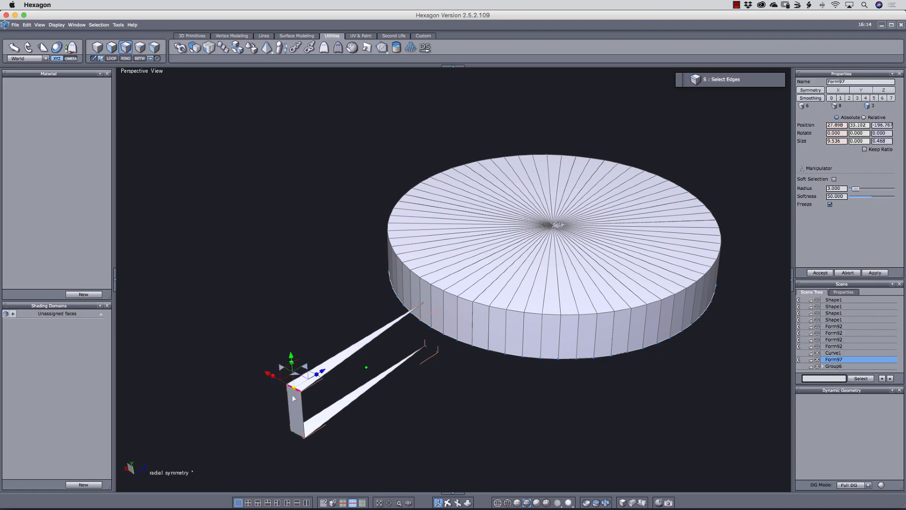
scroll(297, 397, "up", 2)
key("alt+r")
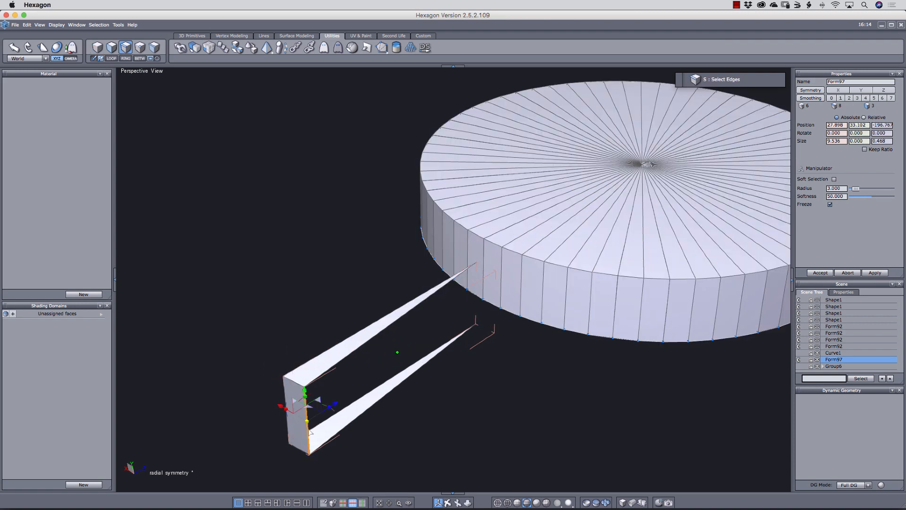
key("shift+x")
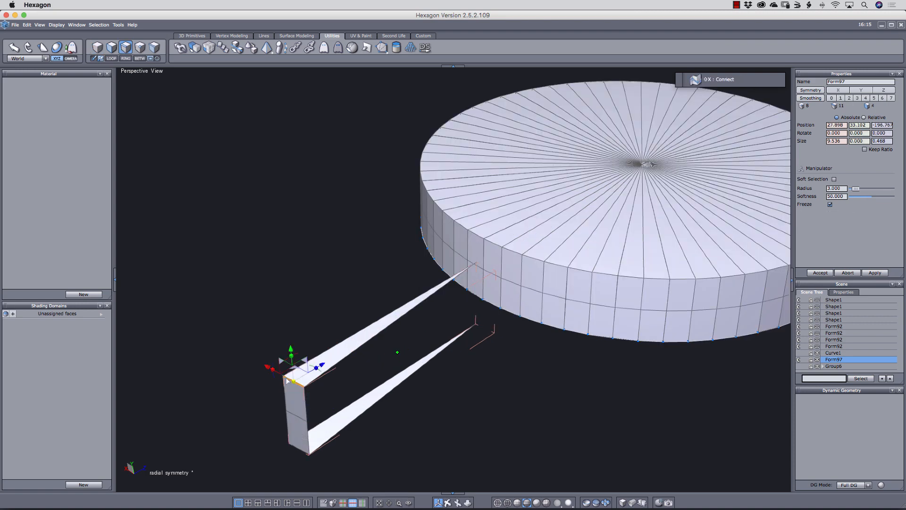
key("super+z")
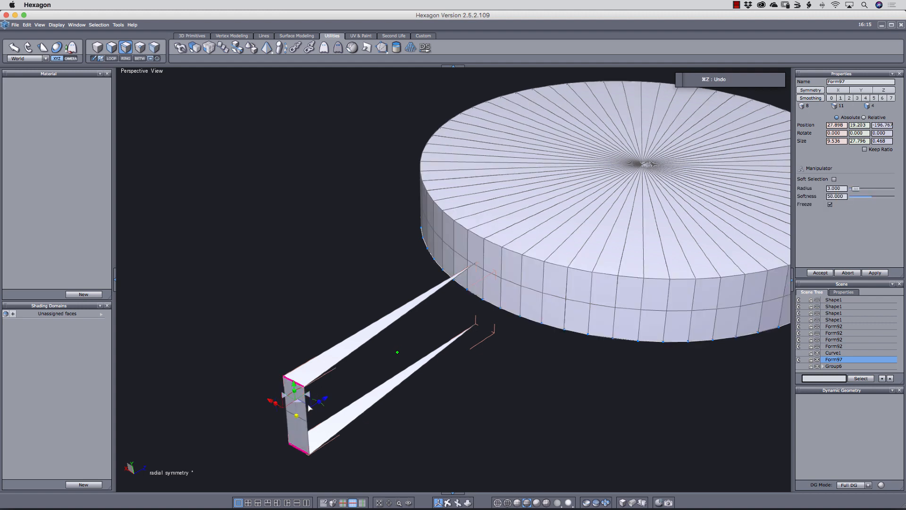
key("b")
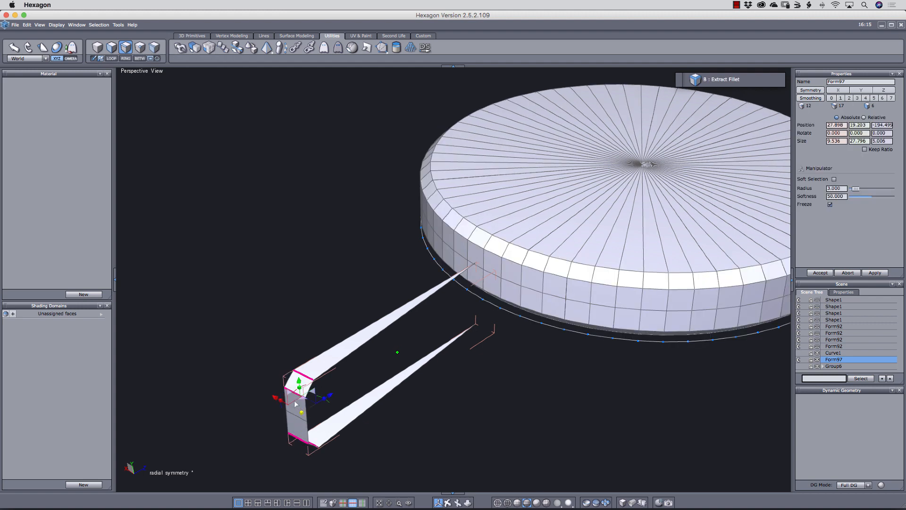
Split the wedge's outer faces down the middle, then connect the upper and lower edge midpoints to the wedge's inner tips
key("shift+x")
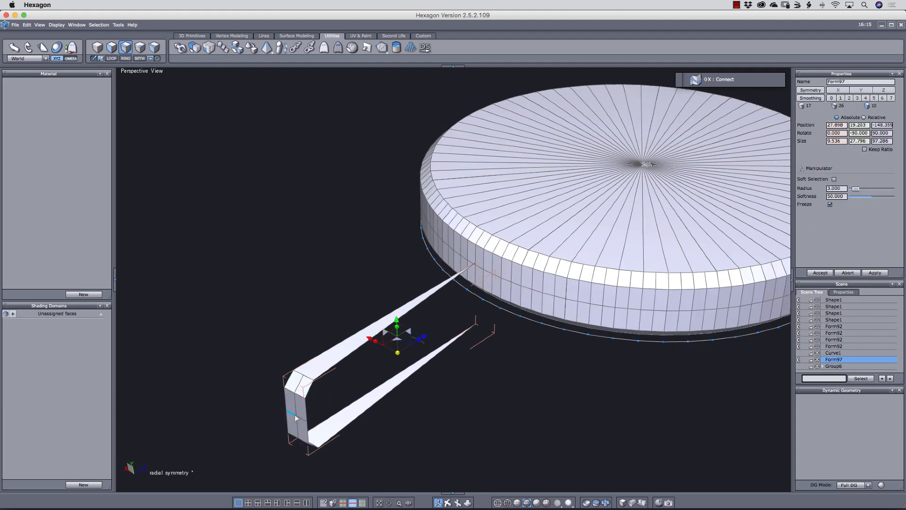
key("F4")
left_click(303, 376)
left_click(475, 264, "shift")
key("shift+x")
middle_click_drag(393, 399, 368, 304)
left_click(291, 290)
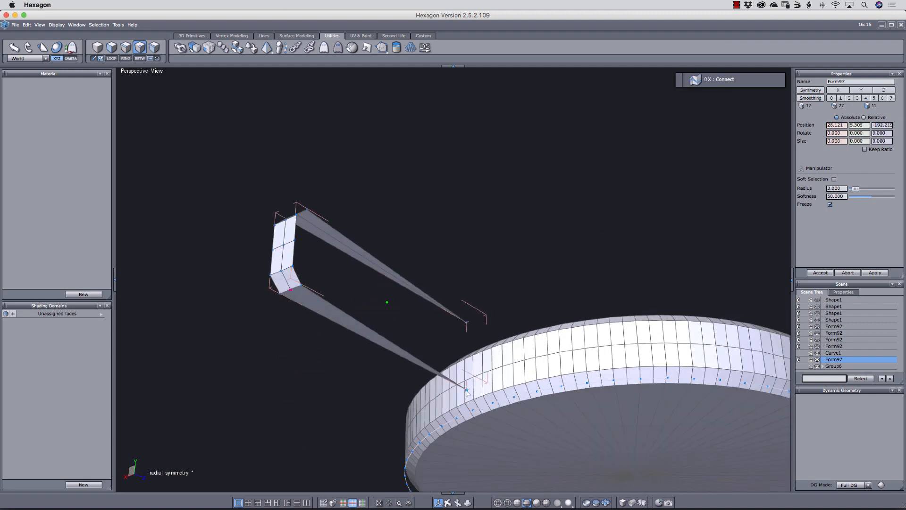
left_click(466, 391, "shift")
key("shift+x")
middle_click_drag(373, 335, 305, 399)
key("F3")
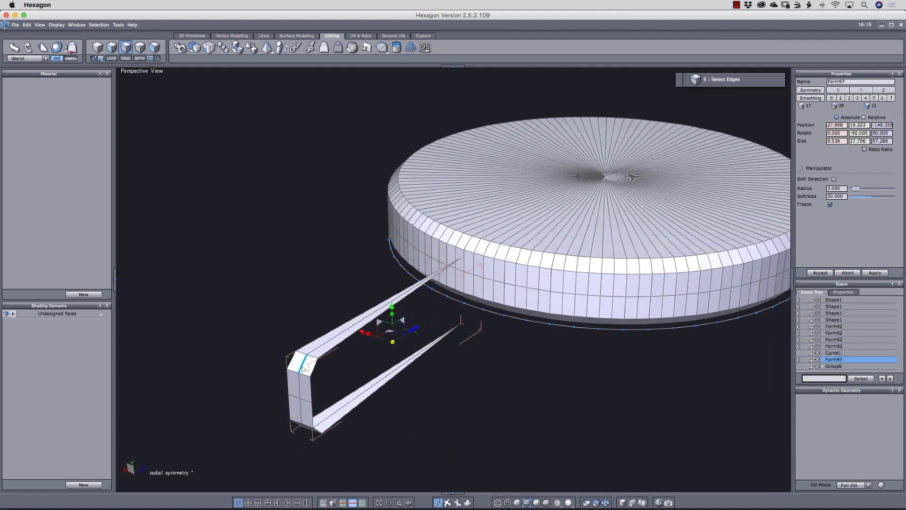
Extract a fillet on the edges where the wedge's bevels meet its outer face
left_click(300, 372)
key("alt+r")
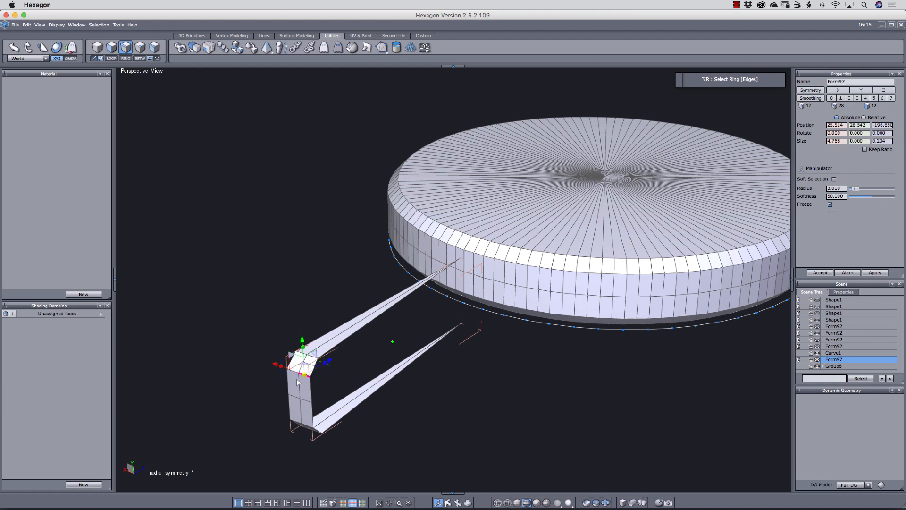
left_click(299, 373)
key("b")
left_click_drag(291, 369, 295, 378)
Extract a fillet on the edges where the wedge's bevels meet its upper and lower faces
middle_click_drag(366, 360, 353, 358)
middle_click_drag(291, 356, 306, 344)
left_click(305, 341)
middle_click_drag(361, 415, 371, 362)
left_click(305, 334, "shift")
middle_click_drag(341, 335, 344, 392)
key("b")
left_click_drag(304, 349, 303, 349)
middle_click_drag(321, 376, 307, 370)
Move the horizontal edge at the middle of the wedge's outer face outward to bulge the profile
left_click(289, 396)
left_click_drag(319, 380, 295, 372)
scroll(307, 375, "up", 5)
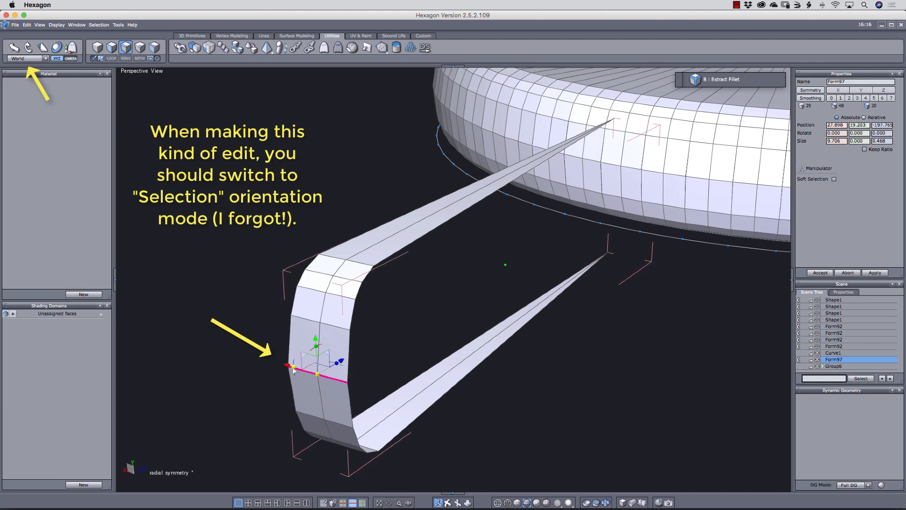
Extrude one upper and one lower face on the same half of the wedge's outer rim outward as tread blocks
left_click(302, 306)
key("d")
left_click(311, 308)
middle_click_drag(397, 401, 396, 350)
left_click(300, 349, "shift")
left_click_drag(264, 288, 254, 287, "ctrl")
left_click_drag(280, 255, 280, 253)
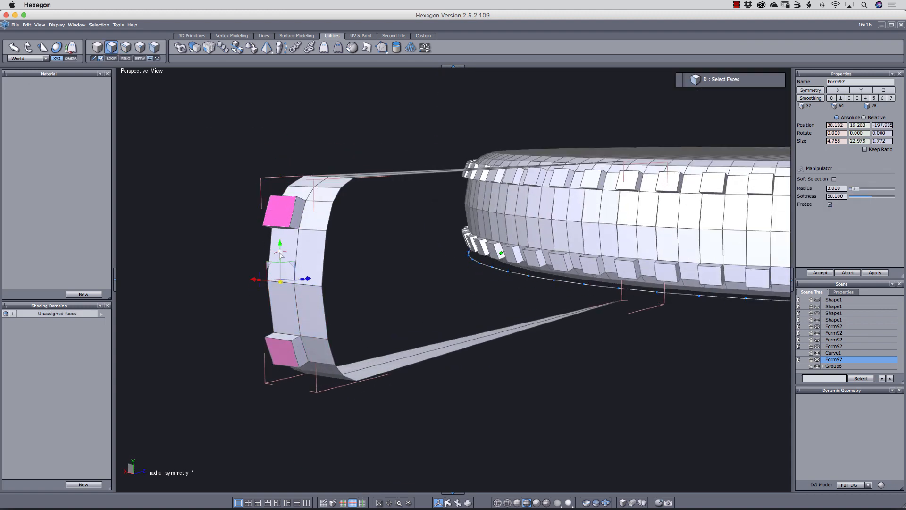
Use Connect to add a horizontal edge across both the upper and lower sections of the wedge's outer face
key("s")
left_click(297, 308)
left_click(296, 269, "shift")
key("alt+r")
key("shift+x")
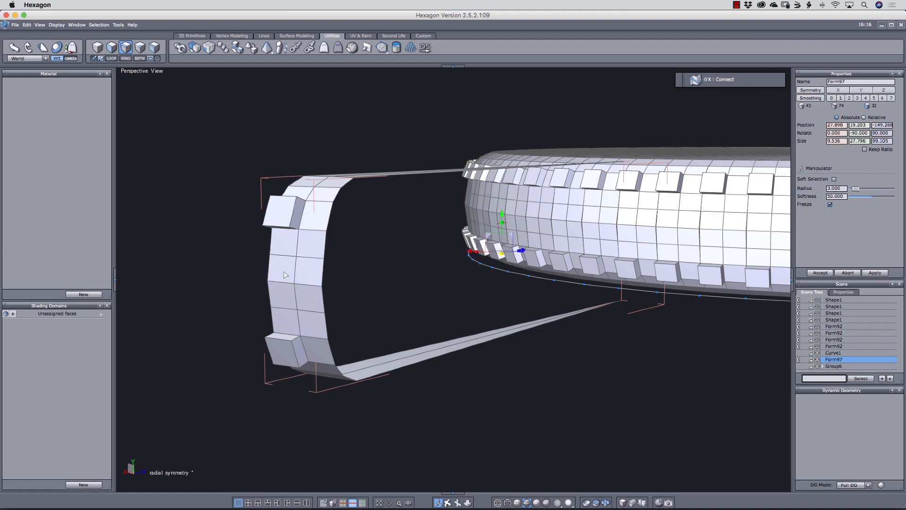
Extrude the two adjoining middle faces of the wedge's outer rim outward as a central tread block
key("d")
left_click(284, 272)
left_click(286, 294, "shift")
middle_click_drag(334, 293, 302, 301)
left_click_drag(218, 307, 202, 309, "ctrl")
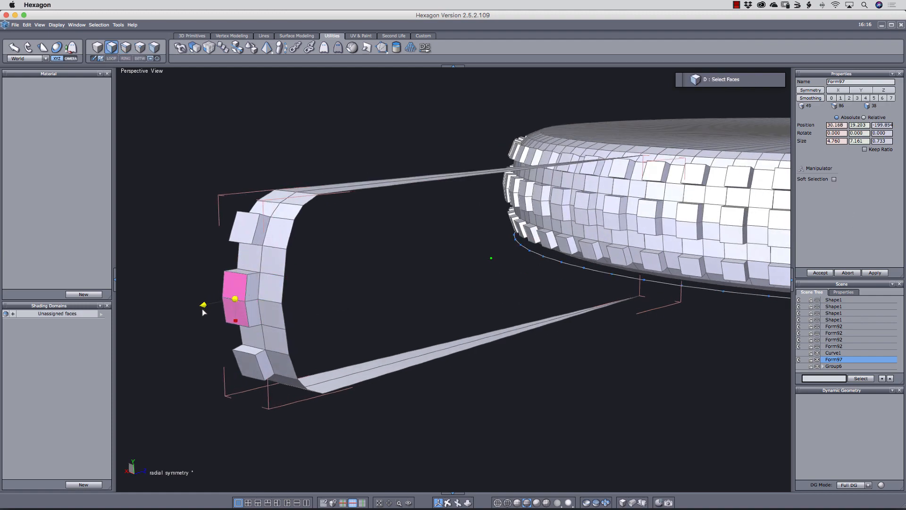
Deselect everything and examine the tread pattern repeated around the whole wheel
middle_click_drag(425, 283, 509, 368)
key("1")
scroll(493, 237, "down", 5)
middle_click_drag(493, 236, 512, 324)
scroll(489, 340, "up", 5)
key("super+shift+a")
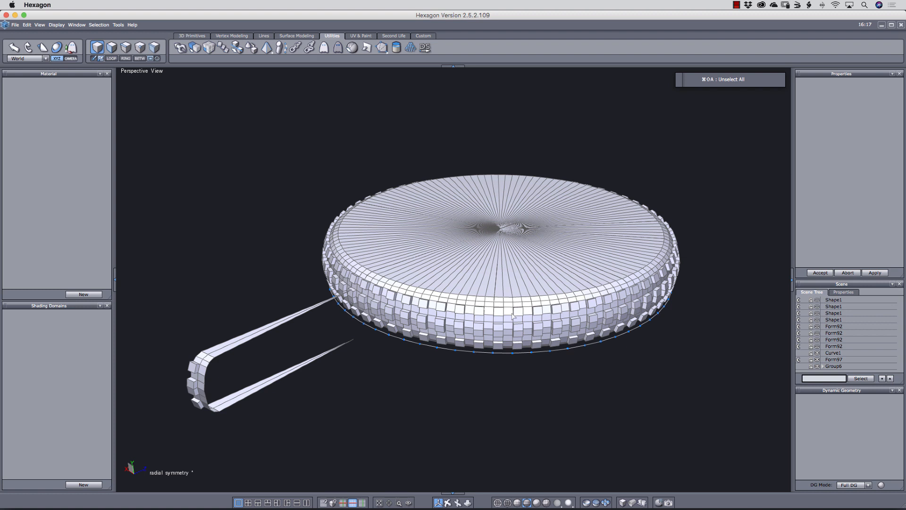
key("Escape")
Unclone the original wedge and the wedge copies in Group6, checking the group's members in the scene tree
left_click(234, 355)
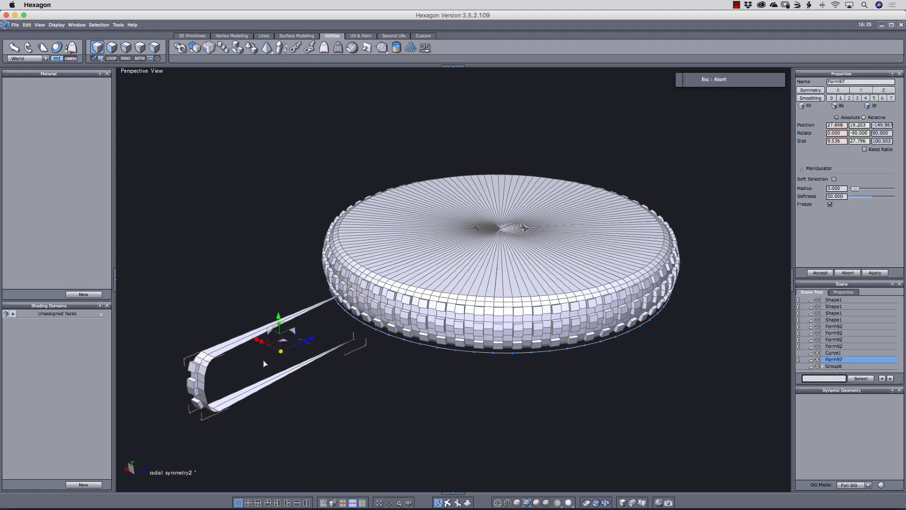
left_click(797, 360)
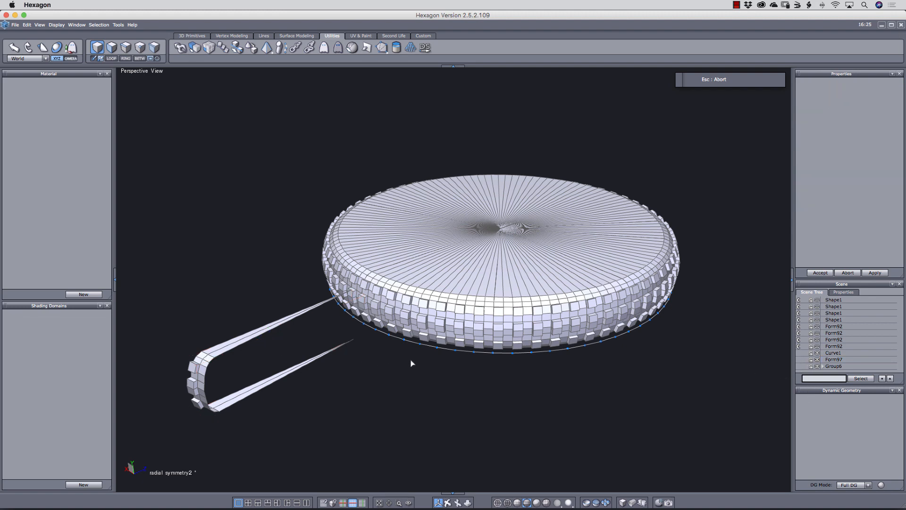
left_click(462, 326)
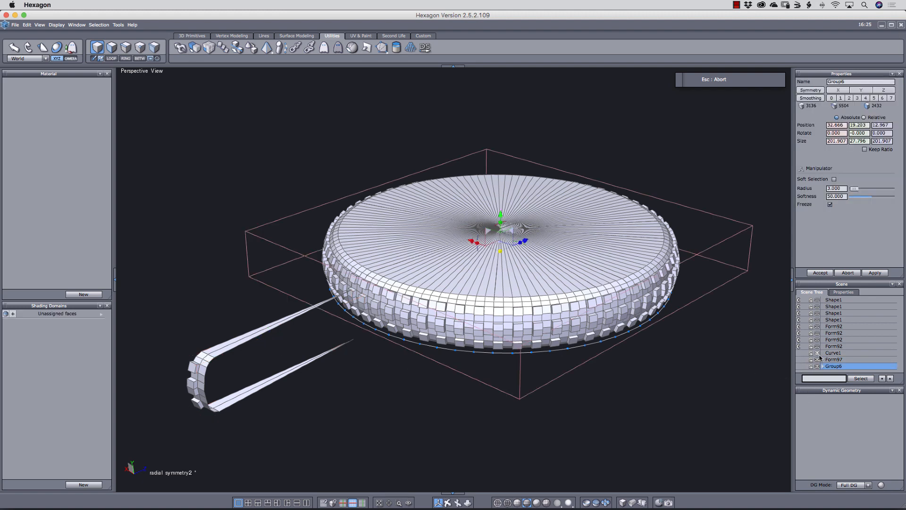
left_click(823, 366)
mouse_move(898, 321)
left_mouse_down()
mouse_move(904, 326)
mouse_move(905, 313)
left_mouse_up()
left_click(823, 345)
left_click(823, 367)
left_click_drag(900, 317, 898, 319)
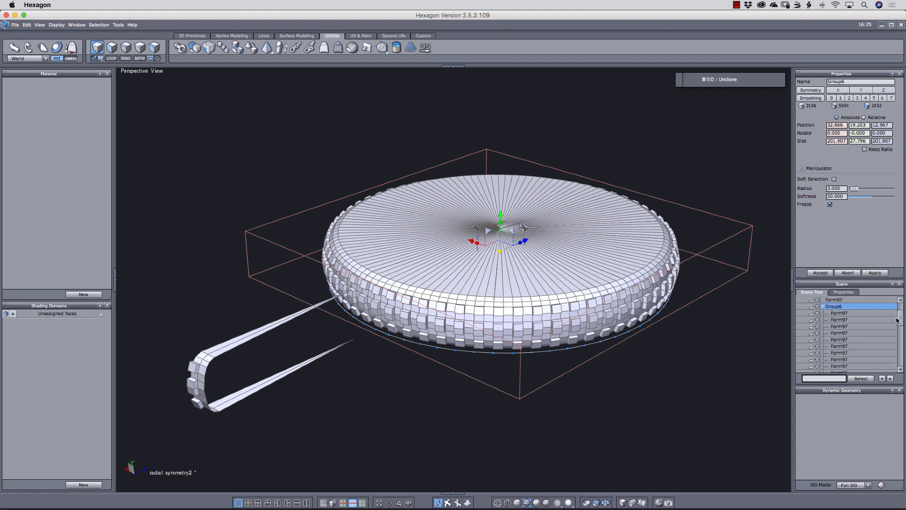
left_click(821, 307)
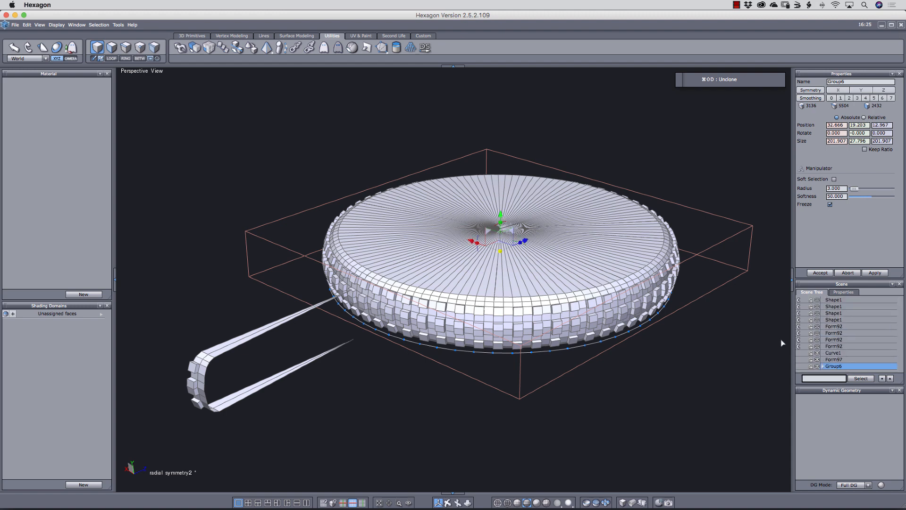
Weld the grouped wedge copies into a single object, then hide the original wedge and the circular curve
key("super+shift+c")
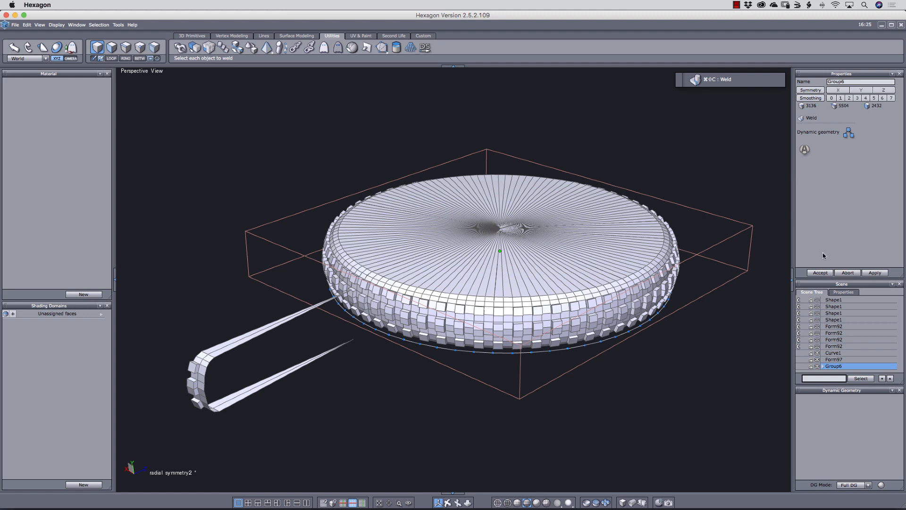
left_click(819, 274)
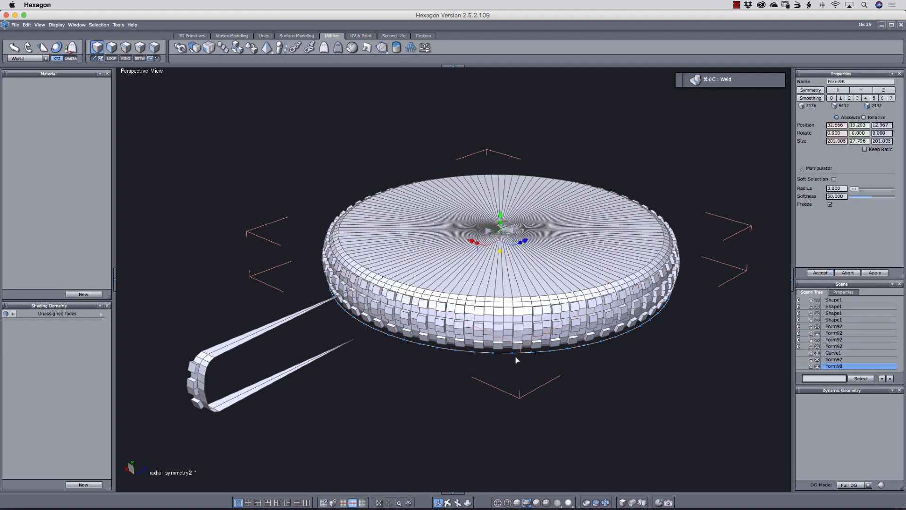
mouse_move(515, 347)
middle_mouse_down()
mouse_move(508, 345)
mouse_move(514, 355)
middle_mouse_up()
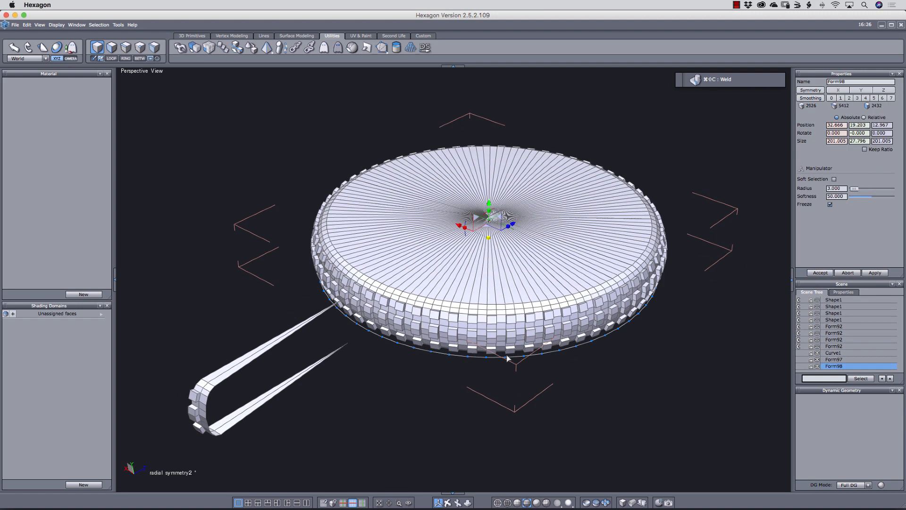
left_click(287, 387)
left_click(410, 352, "shift")
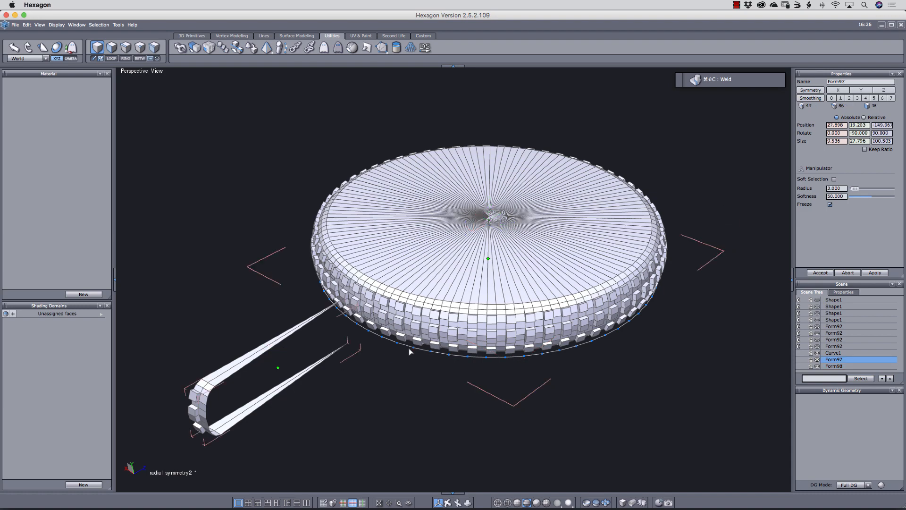
key("h")
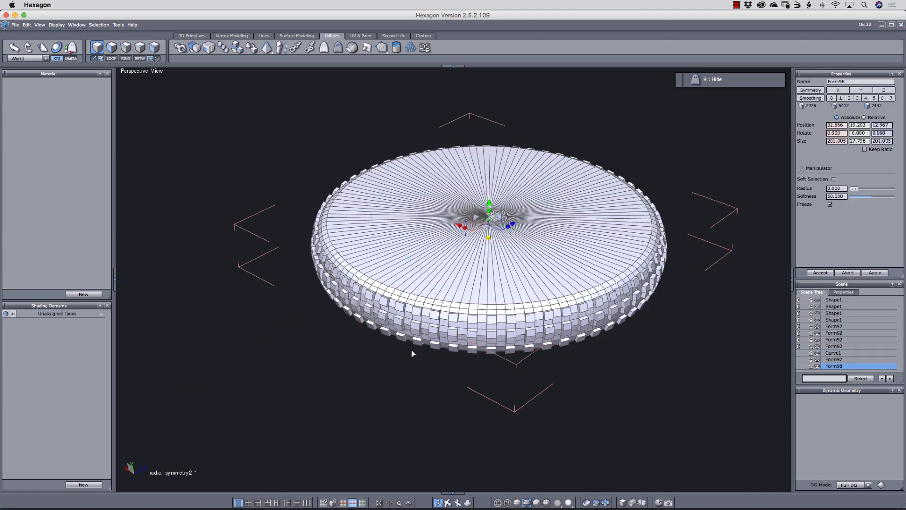
Try smoothing the welded wheel up to level 2, inspect its tread, and return the smoothing to 0
key("c")
key("c")
middle_click_drag(501, 370, 451, 306)
scroll(445, 333, "up", 3)
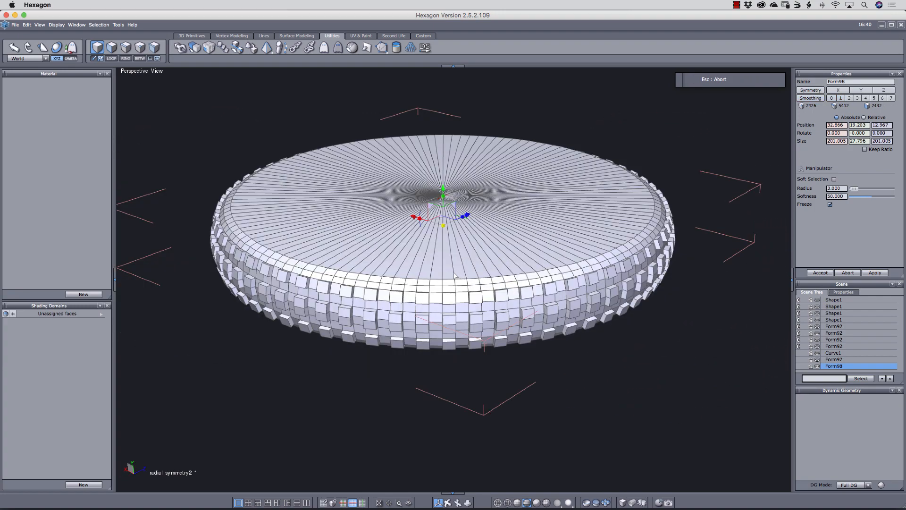
key("c")
key("c")
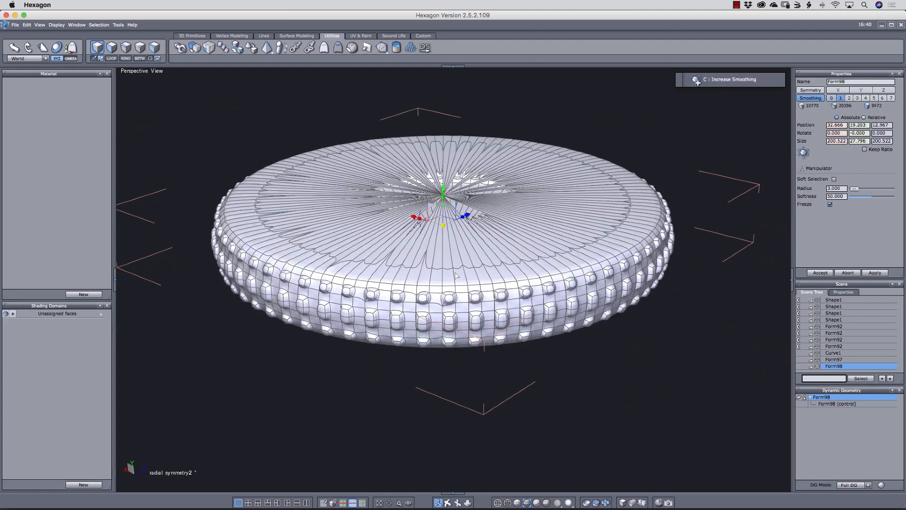
middle_click_drag(439, 293, 469, 267)
middle_click_drag(400, 269, 510, 301)
key("v")
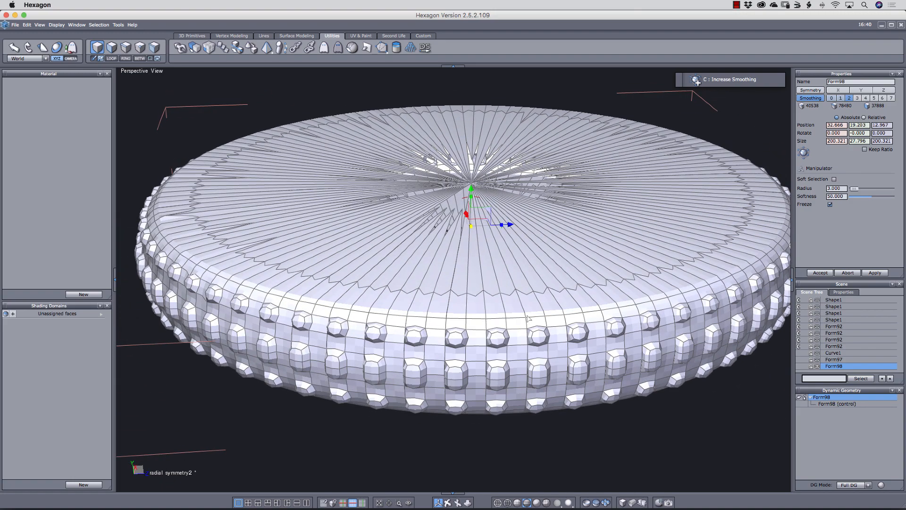
key("v")
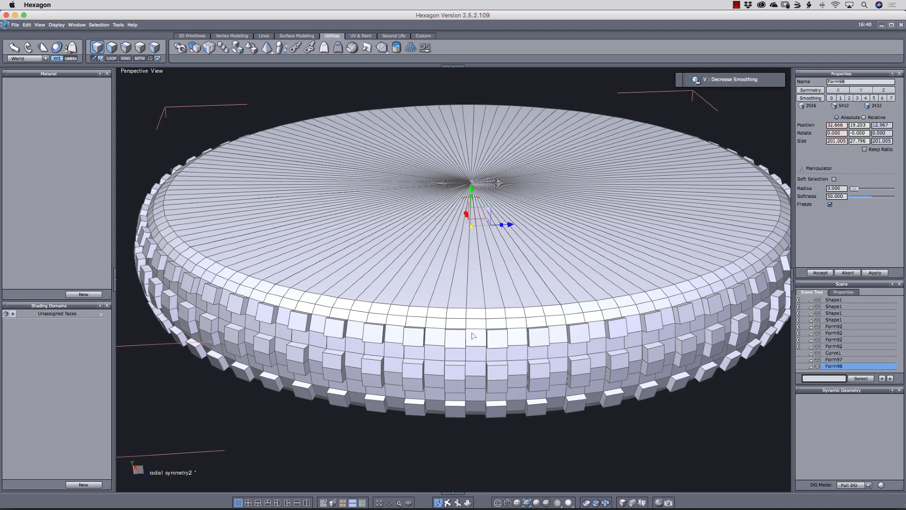
Delete the flat faces capping both sides of the wheel, leaving only the treaded ring
scroll(472, 334, "down", 3)
key("d")
middle_click_drag(407, 294, 395, 336)
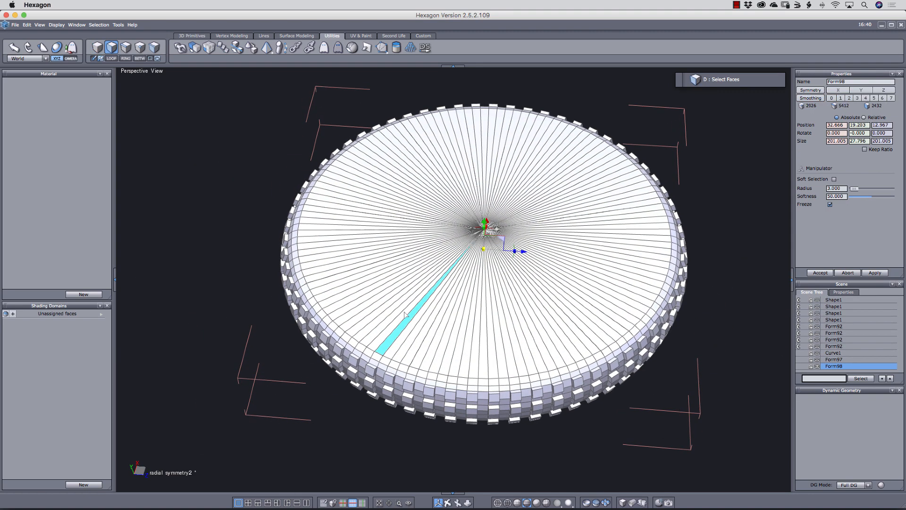
mouse_move(369, 327)
left_mouse_down()
mouse_move(318, 264)
mouse_move(309, 214)
mouse_move(351, 167)
mouse_move(451, 147)
mouse_move(594, 142)
mouse_move(613, 218)
mouse_move(585, 312)
mouse_move(400, 316)
mouse_move(510, 363)
mouse_move(656, 273)
left_mouse_up()
key("super+x")
middle_click_drag(656, 274, 387, 231)
mouse_move(387, 230)
left_mouse_down()
mouse_move(415, 184)
mouse_move(538, 163)
mouse_move(611, 208)
mouse_move(654, 308)
mouse_move(670, 387)
mouse_move(566, 477)
mouse_move(411, 476)
mouse_move(333, 382)
mouse_move(304, 295)
mouse_move(330, 208)
mouse_move(352, 210)
left_mouse_up()
key("super+x")
middle_click_drag(514, 192, 500, 282)
Average-weld the ring's points with a distance of 1.865
key("a")
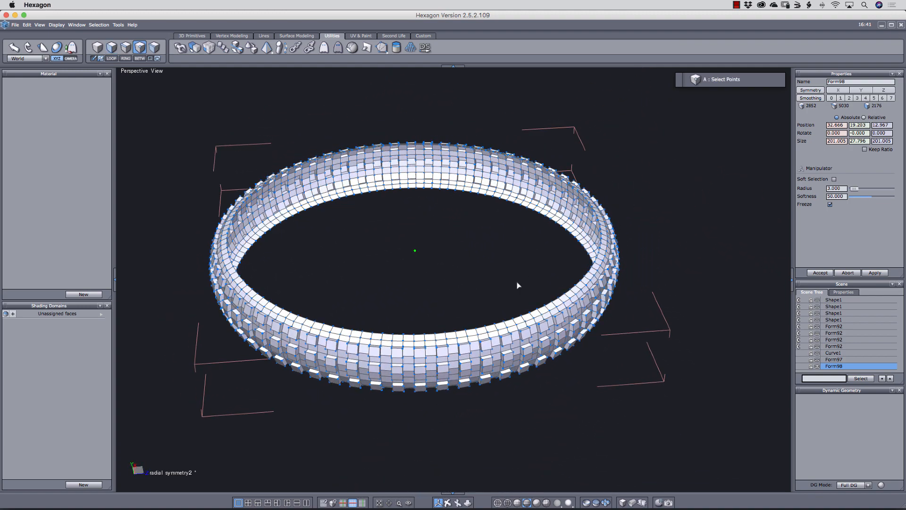
key("alt+shift+super+m")
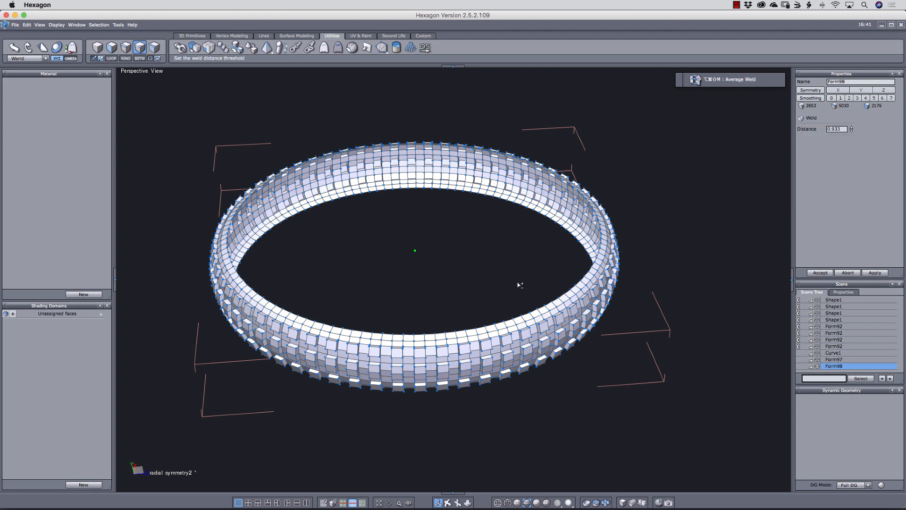
middle_click_drag(647, 238, 577, 321)
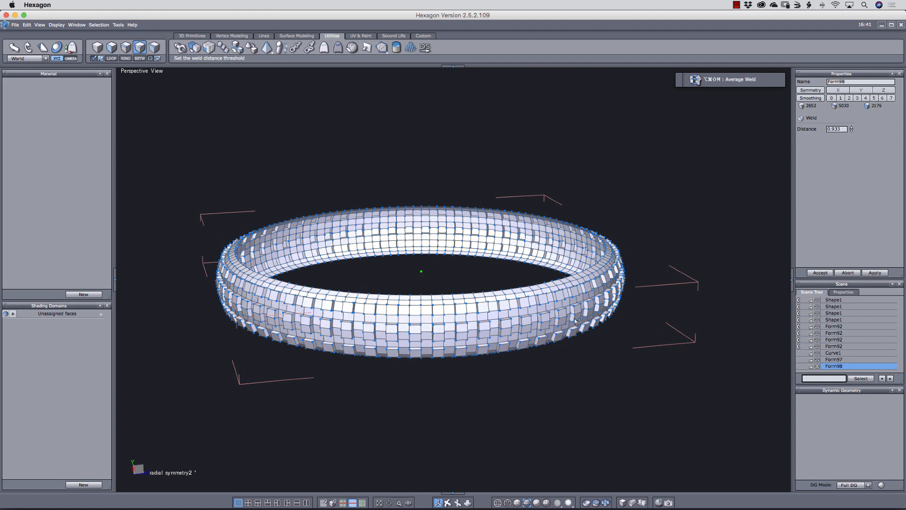
left_click(851, 128)
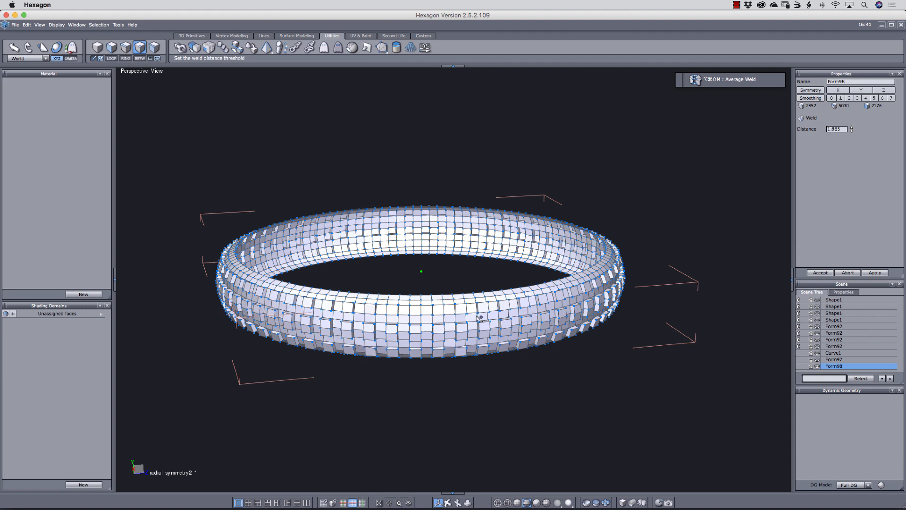
middle_click_drag(479, 317, 505, 319, "shift")
scroll(445, 321, "up", 5)
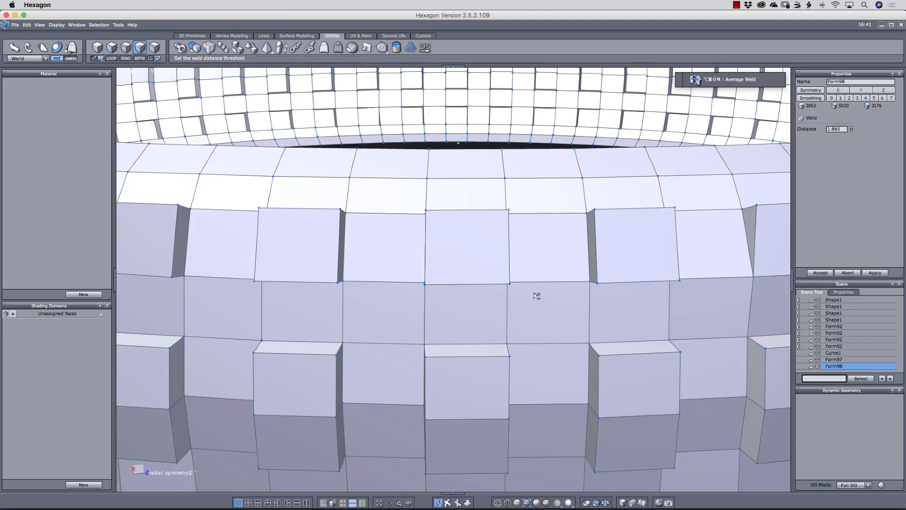
left_click(820, 273)
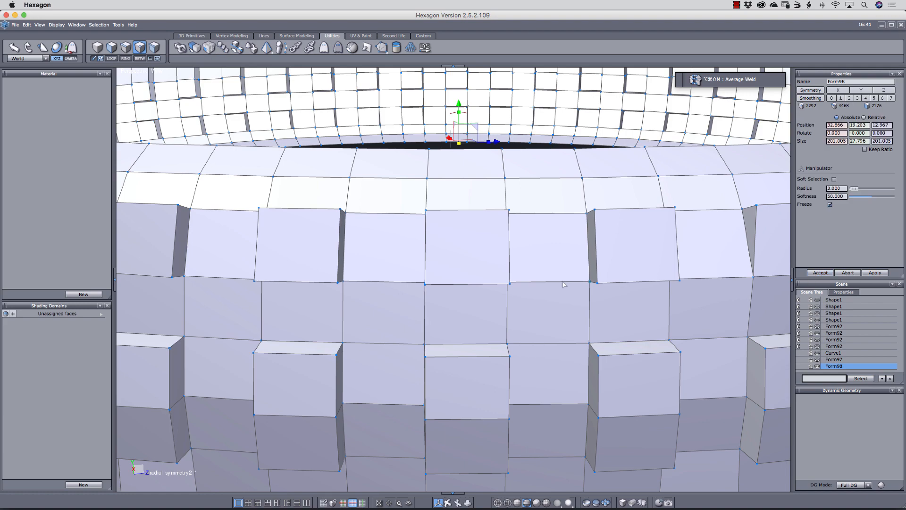
Raise the ring's smoothing to level 2 and inspect the tread for weld defects
scroll(400, 298, "down", 5)
scroll(397, 295, "down", 3)
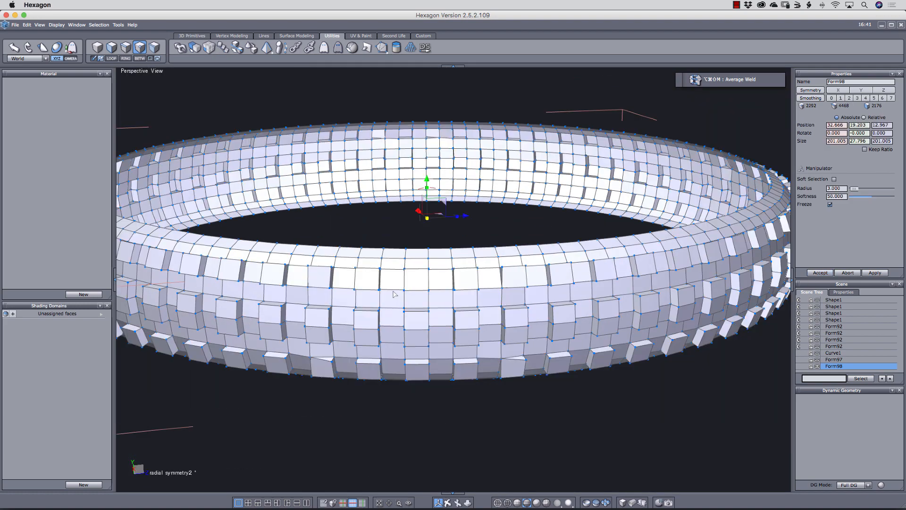
middle_click_drag(426, 298, 584, 290)
key("c")
key("c")
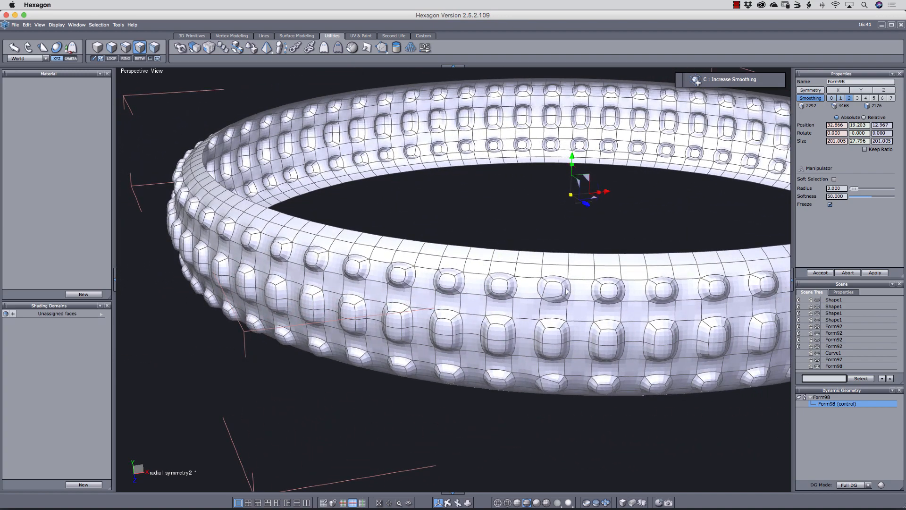
scroll(566, 291, "down", 5)
middle_click_drag(465, 297, 562, 278)
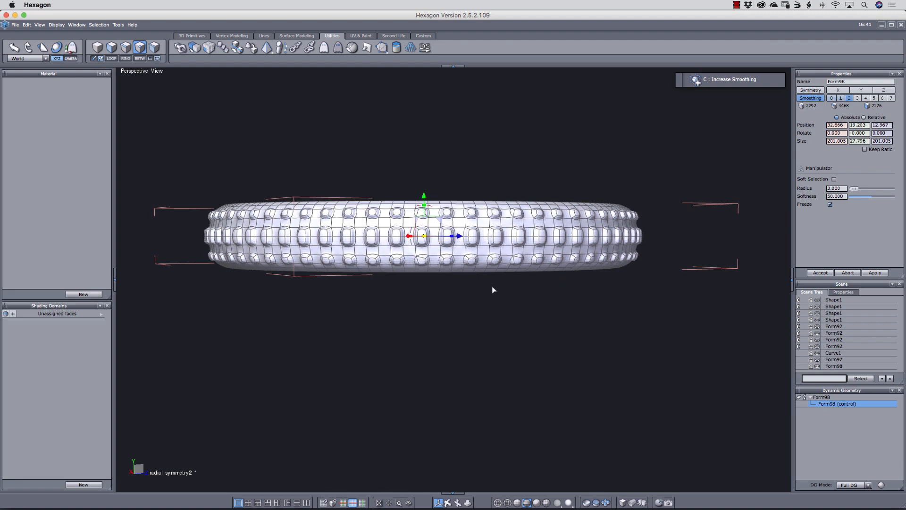
mouse_move(494, 289)
middle_mouse_down()
mouse_move(483, 317)
mouse_move(732, 299)
mouse_move(489, 301)
middle_mouse_up()
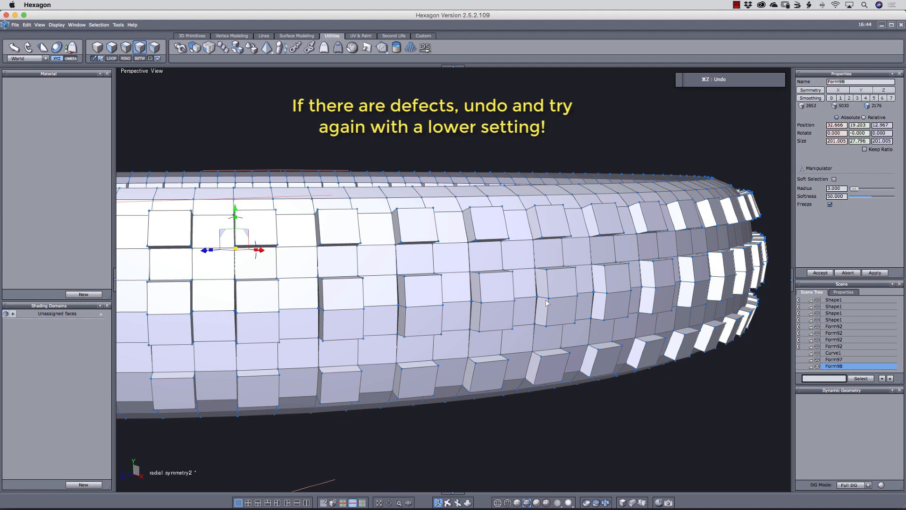
Average-weld the ring's points with a distance of 0.933, and raise the smoothing to level 2
key("alt+shift+super+m")
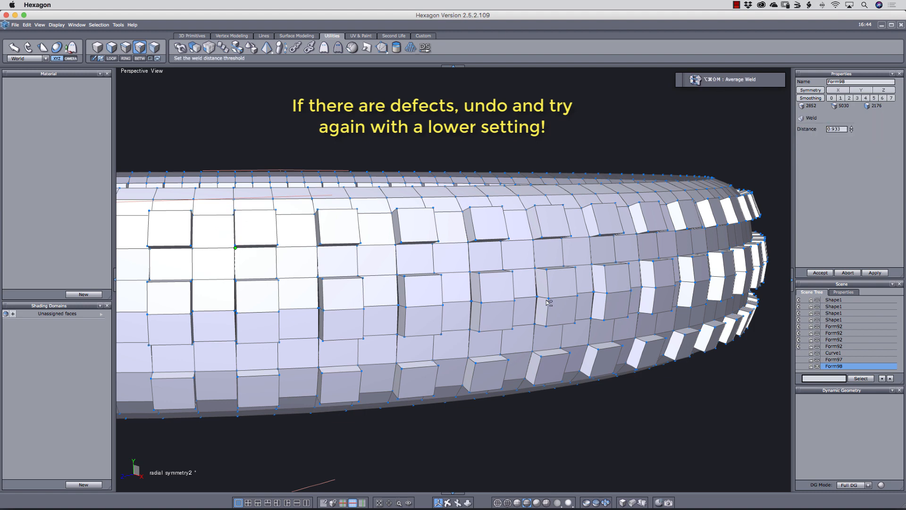
left_click(853, 128)
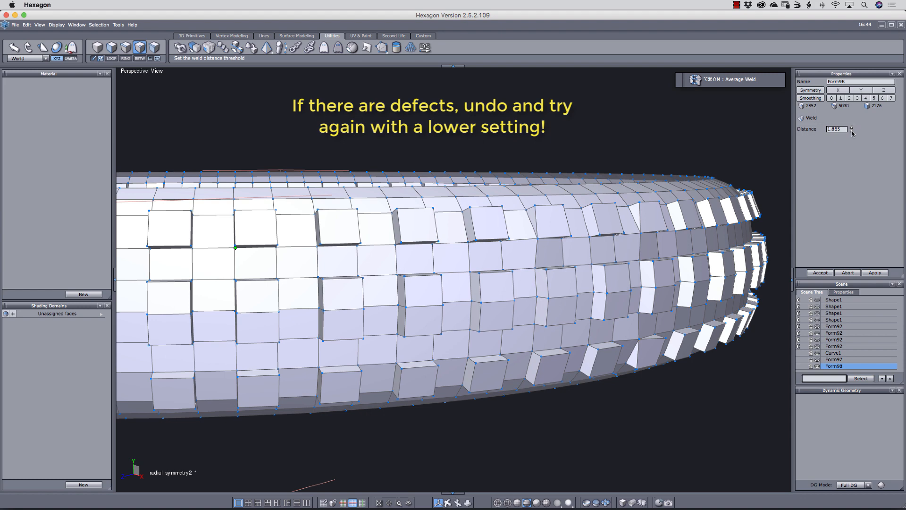
left_click(852, 131)
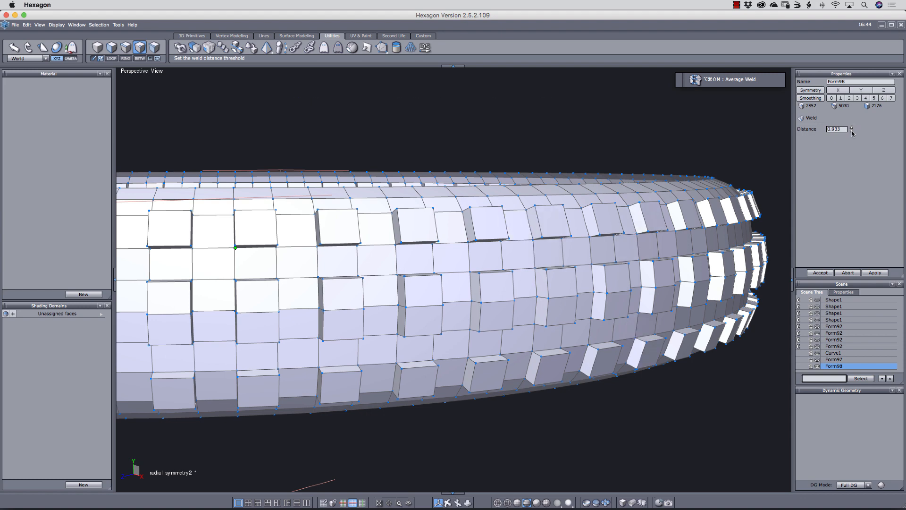
left_click(816, 273)
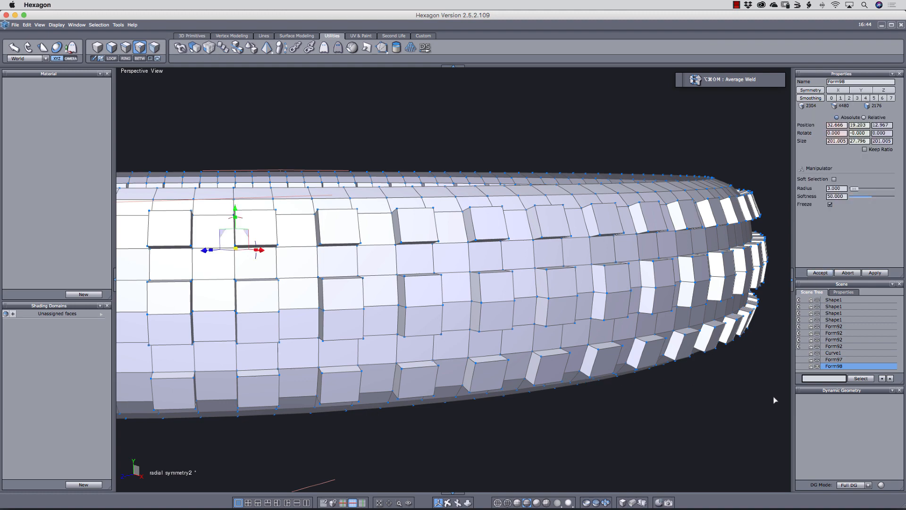
key("c")
key("c")
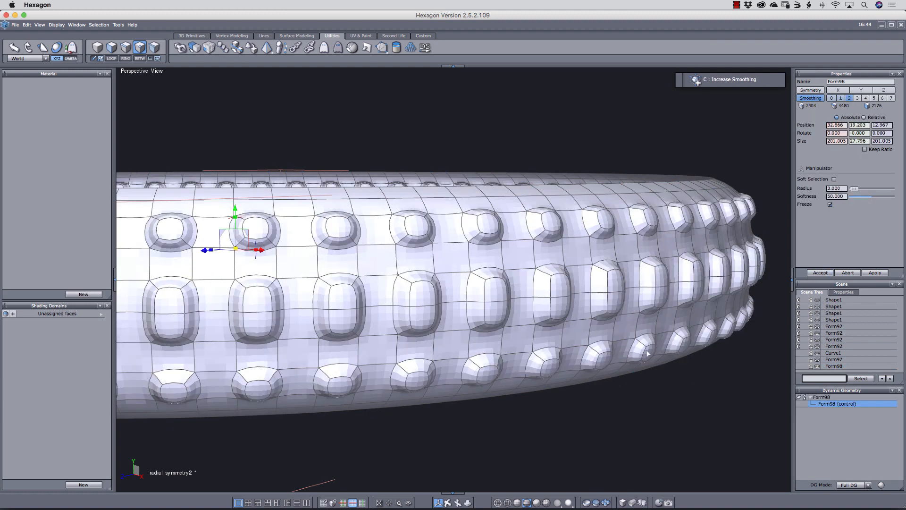
Examine the smoothed tread all the way around the ring for weld defects
right_click_drag(448, 356, 593, 352)
scroll(589, 354, "down", 5)
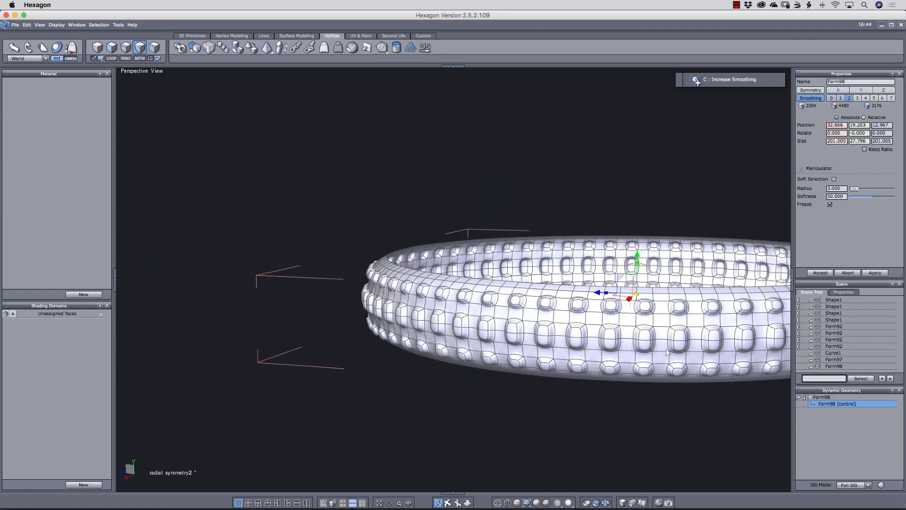
middle_click_drag(667, 352, 415, 309)
right_click_drag(658, 296, 723, 305)
middle_click_drag(724, 304, 438, 299)
right_click_drag(570, 298, 683, 298)
middle_click_drag(684, 298, 622, 301)
right_click_drag(622, 300, 712, 300)
middle_click_drag(712, 300, 534, 298)
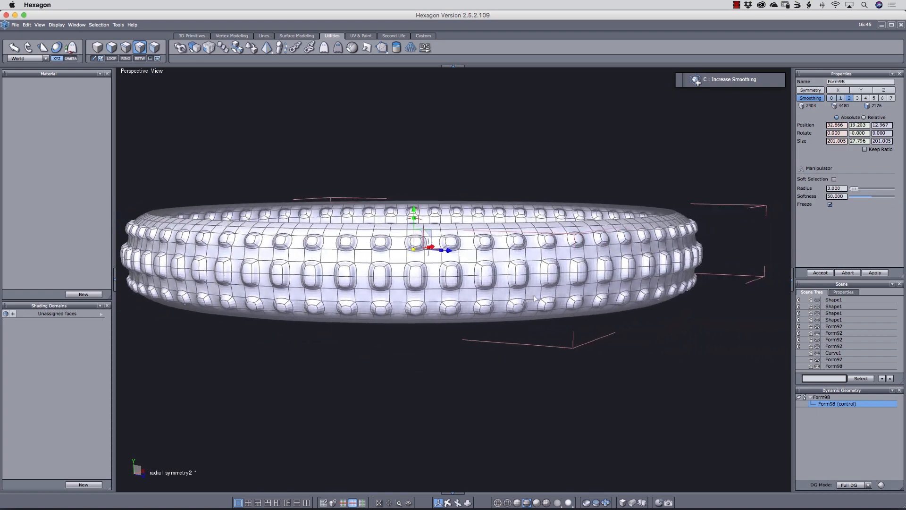
right_click_drag(535, 298, 535, 312)
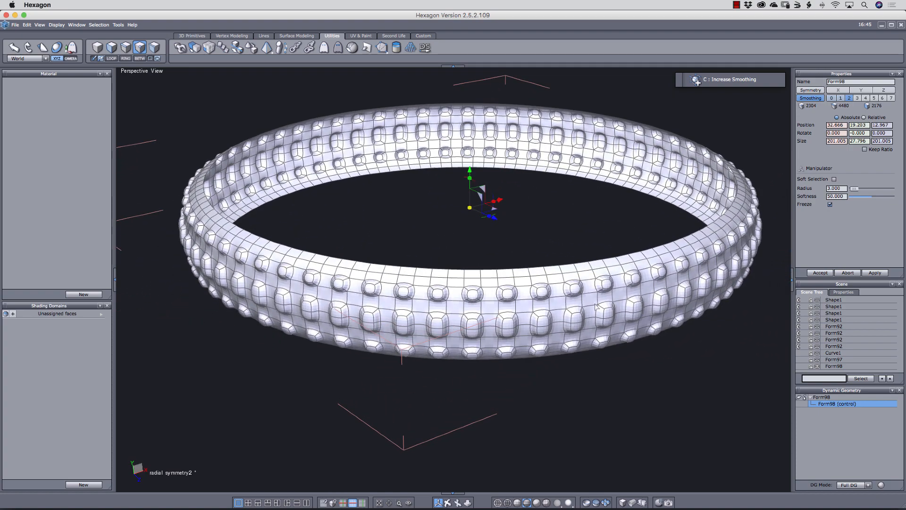
Select the complete inner edge loops on both open sides of the ring
key("alt+e")
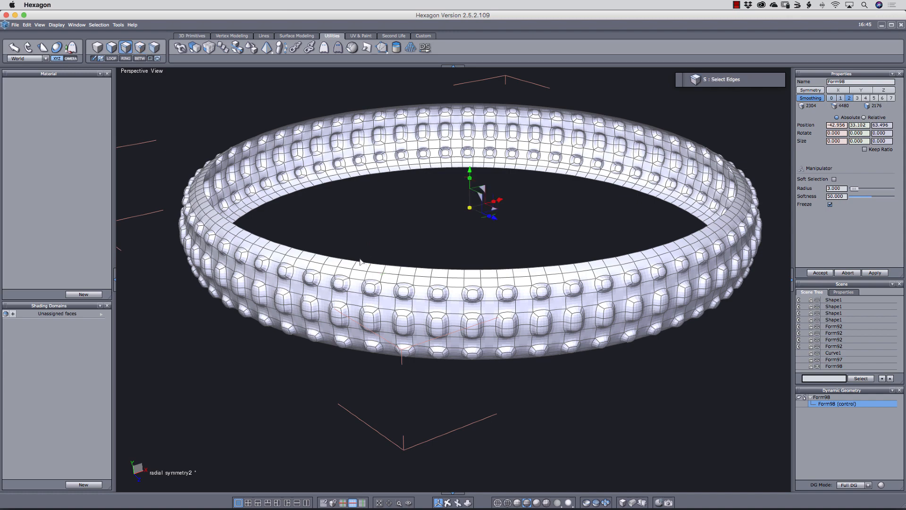
left_click(367, 269)
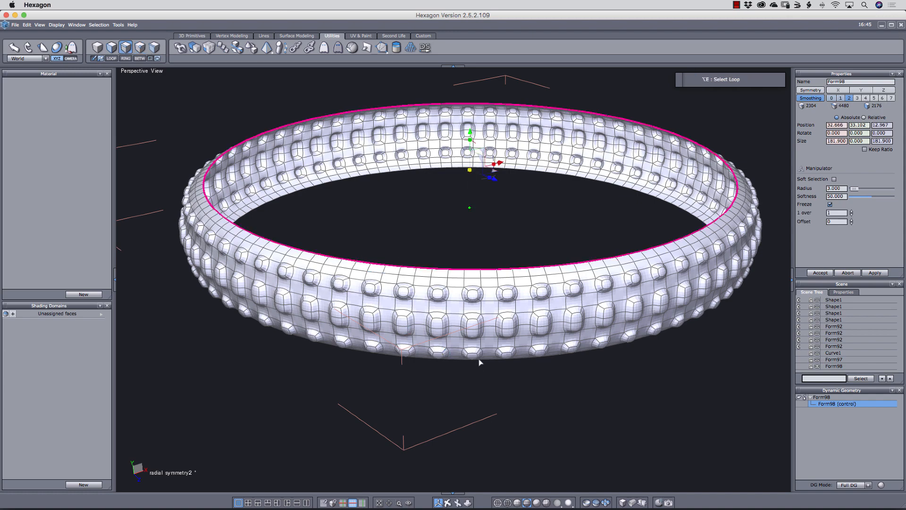
right_click_drag(480, 355, 494, 266)
left_click(394, 226, "shift")
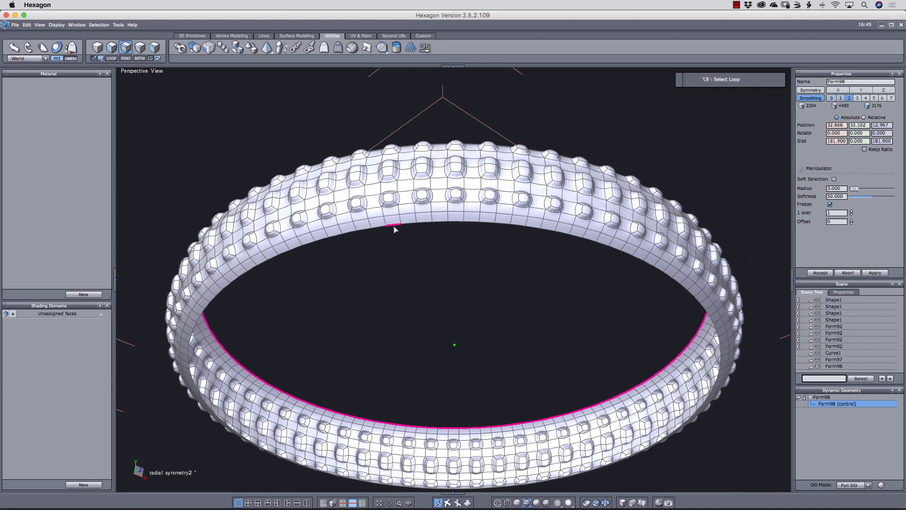
key("alt+e")
right_click_drag(557, 253, 508, 326)
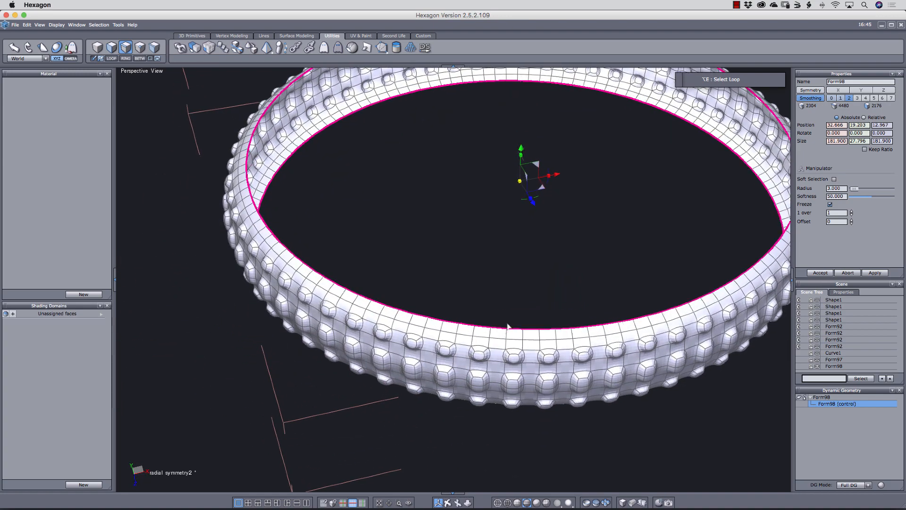
middle_click_drag(503, 295, 492, 313)
right_click_drag(492, 313, 485, 316)
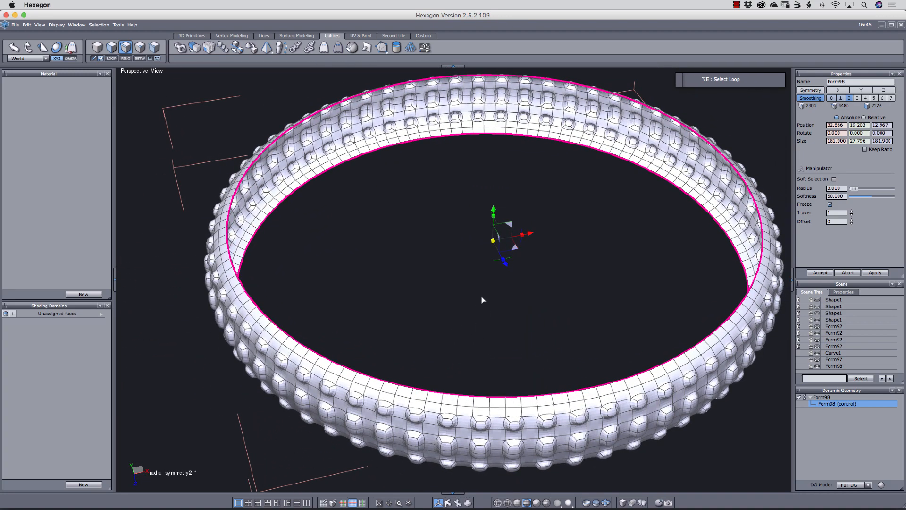
Fast Extrude both selected edge loops inward to about 162.2 across and 24.8 high, forming the tire's sidewalls
key("z")
left_click_drag(493, 242, 475, 256)
right_click_drag(484, 269, 476, 250)
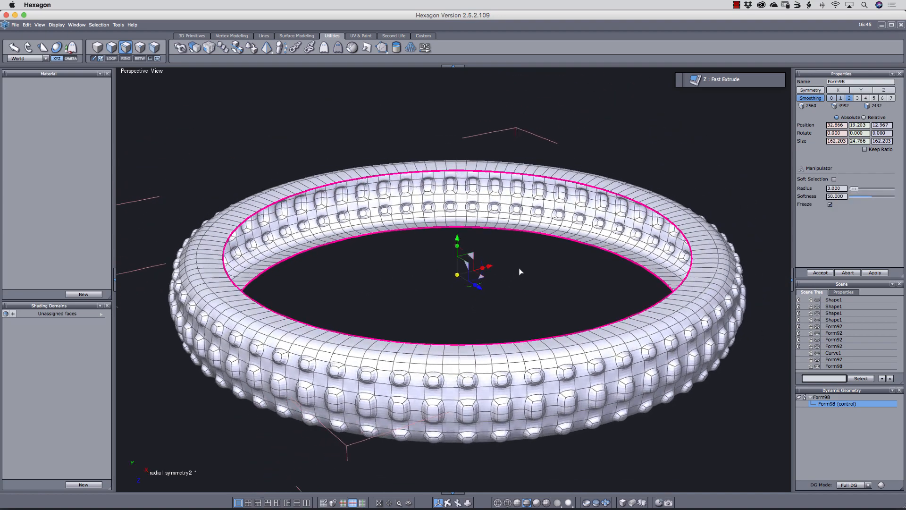